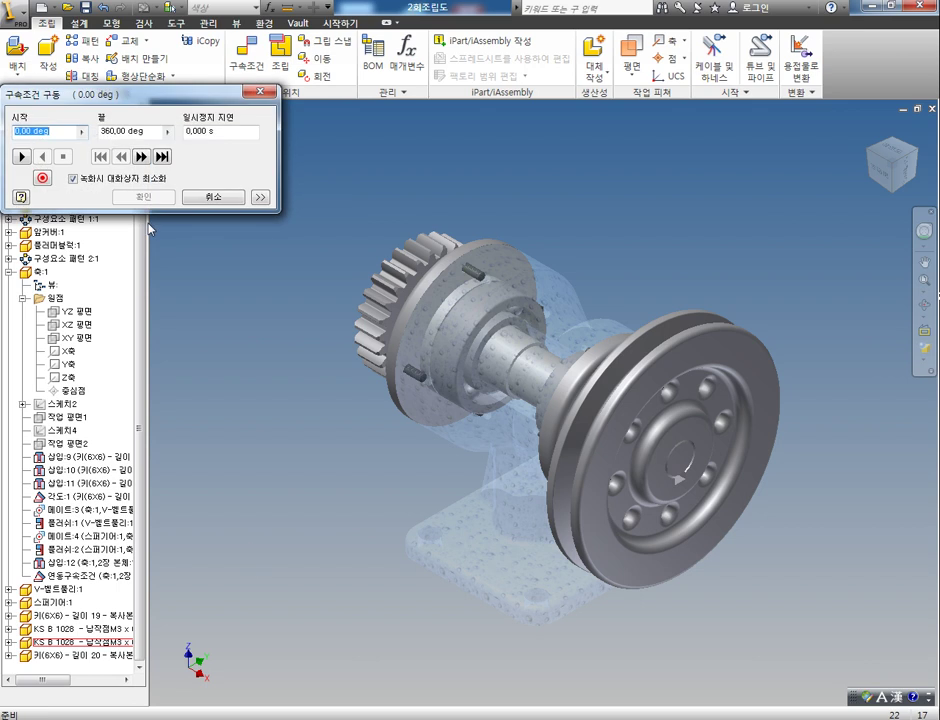
Play the shaft's constraint drive from 0 to 360 deg and examine the rotating gear and pulley from the side
{"action": "left_click", "coordinate": [22, 156]}
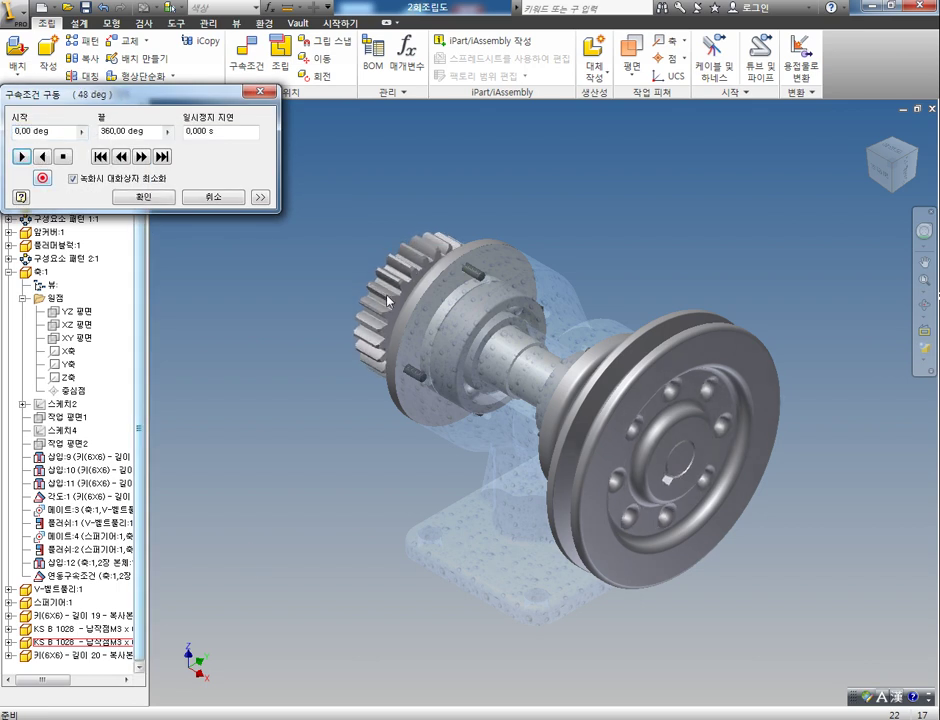
{"action": "key", "text": "F4"}
{"action": "left_click_drag", "start_coordinate": [523, 467], "coordinate": [504, 430]}
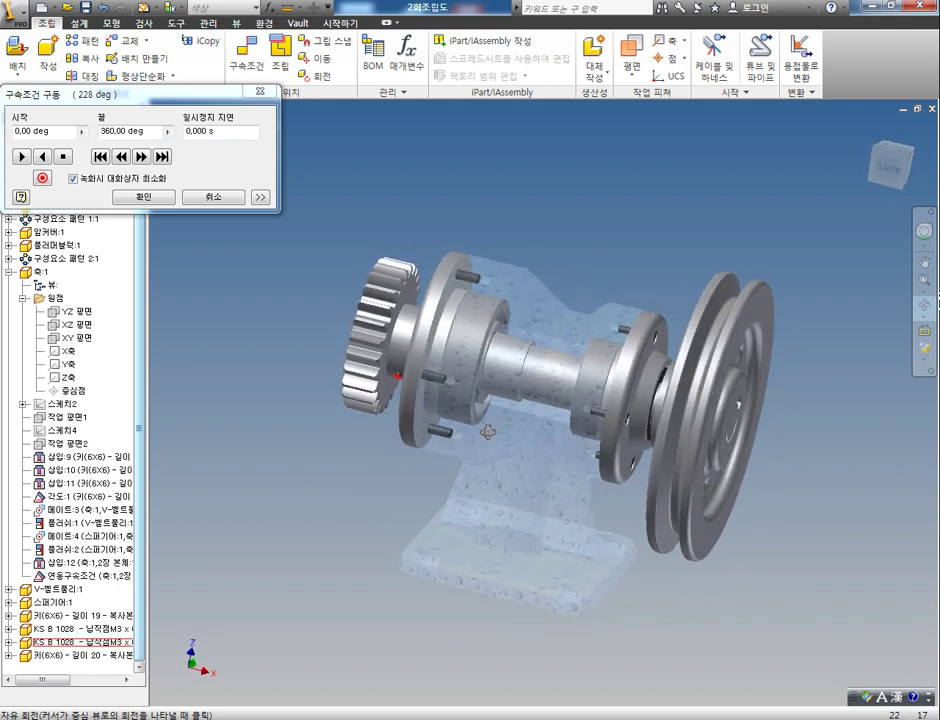
{"action": "right_click", "coordinate": [324, 466]}
{"action": "left_click", "coordinate": [330, 470]}
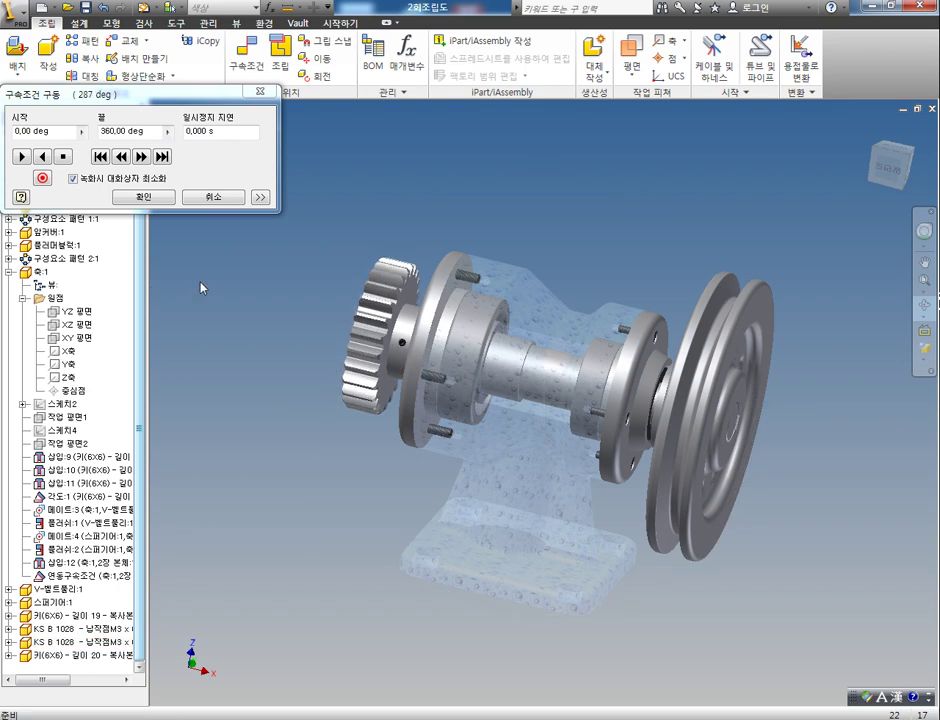
{"action": "left_click", "coordinate": [213, 197]}
Check section A-A of 01-조립.pdf in Acrobat Reader, and create a new assembly in Inventor from the Standard.iam template
{"action": "left_click", "coordinate": [460, 718]}
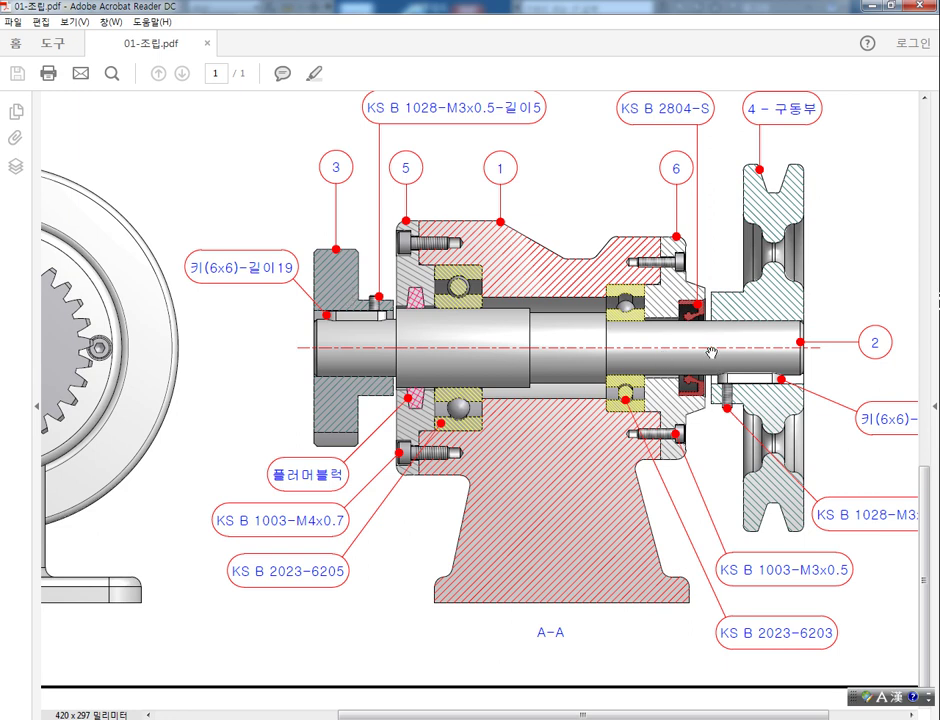
{"action": "left_click", "coordinate": [380, 718]}
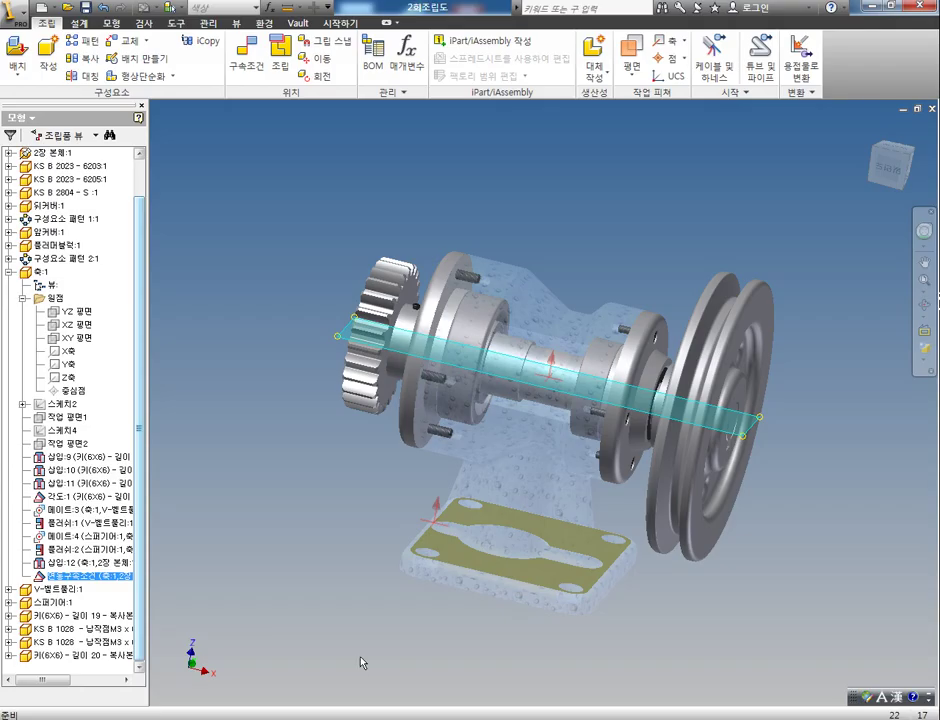
{"action": "left_click", "coordinate": [40, 8]}
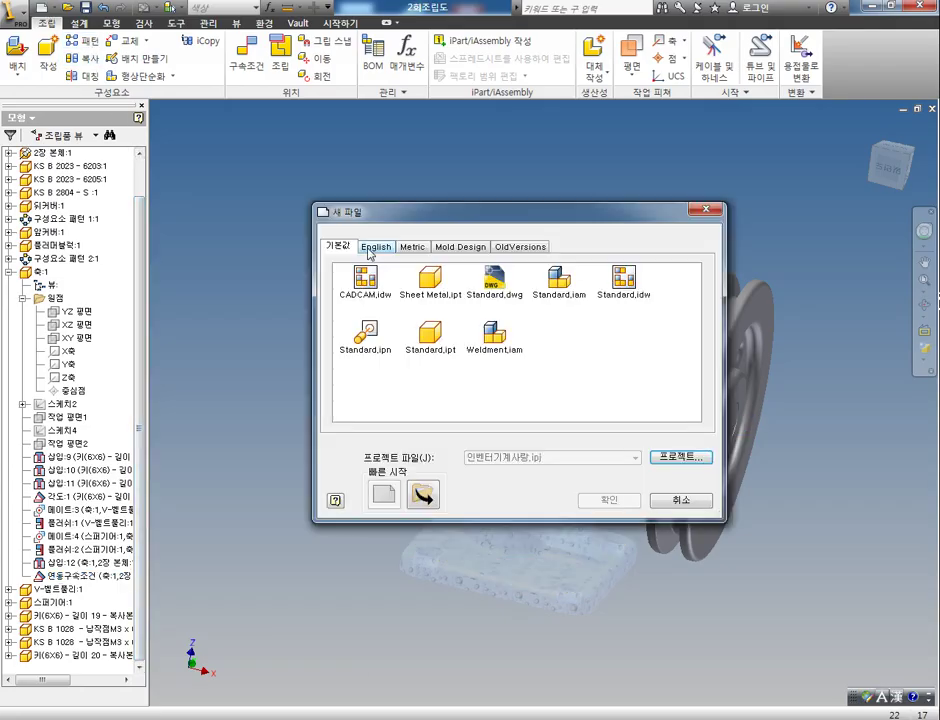
{"action": "left_click", "coordinate": [563, 290]}
{"action": "left_click", "coordinate": [619, 506]}
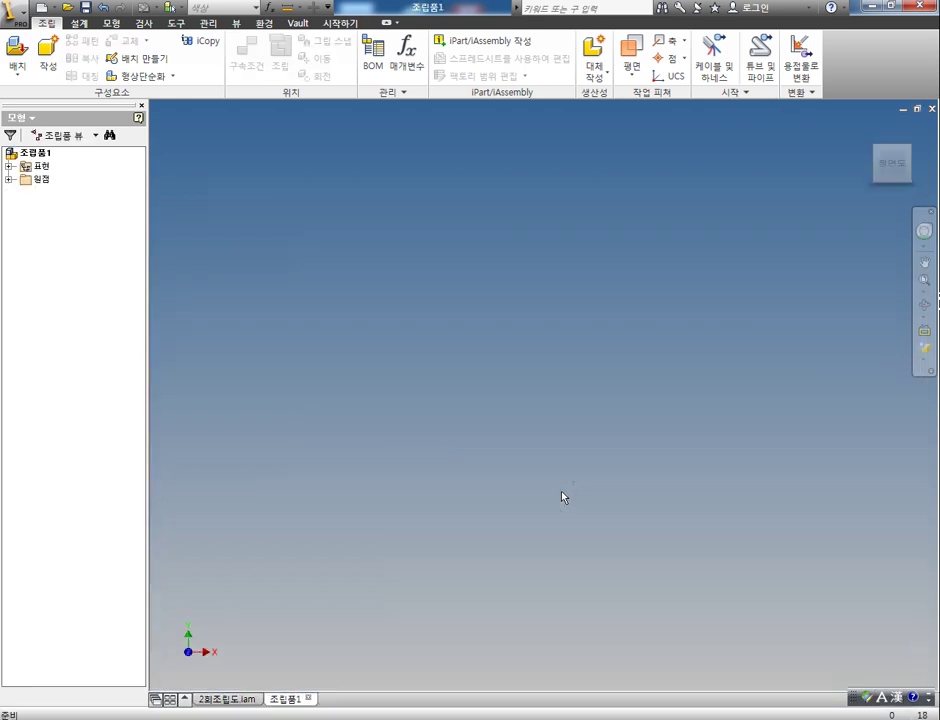
Place the housing part 본체 from the 제2회 folder as the assembly's first component
{"action": "left_click", "coordinate": [16, 55]}
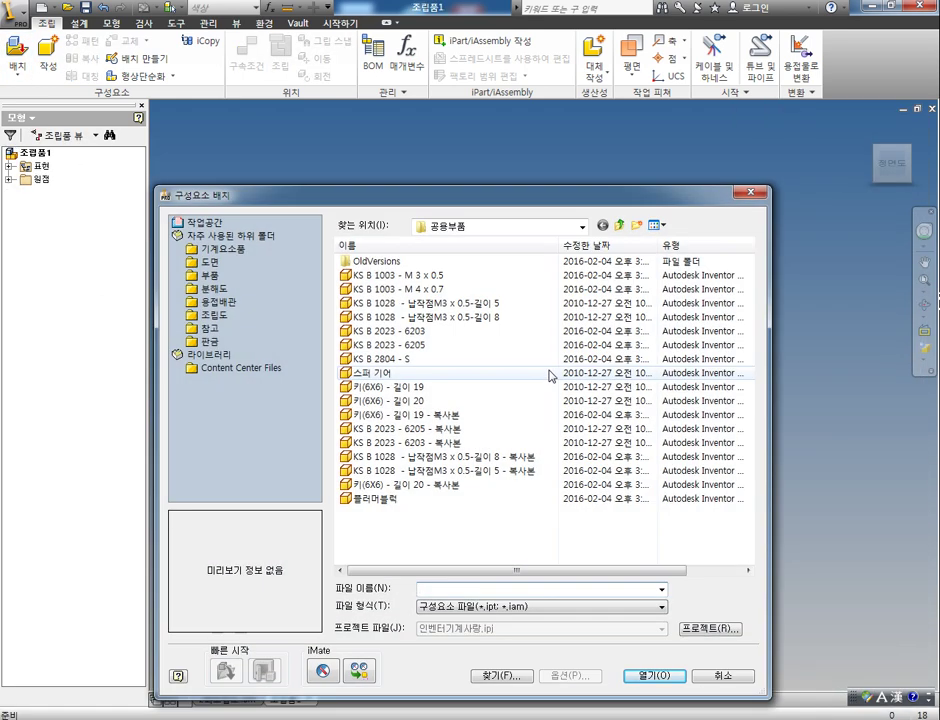
{"action": "left_click", "coordinate": [619, 225]}
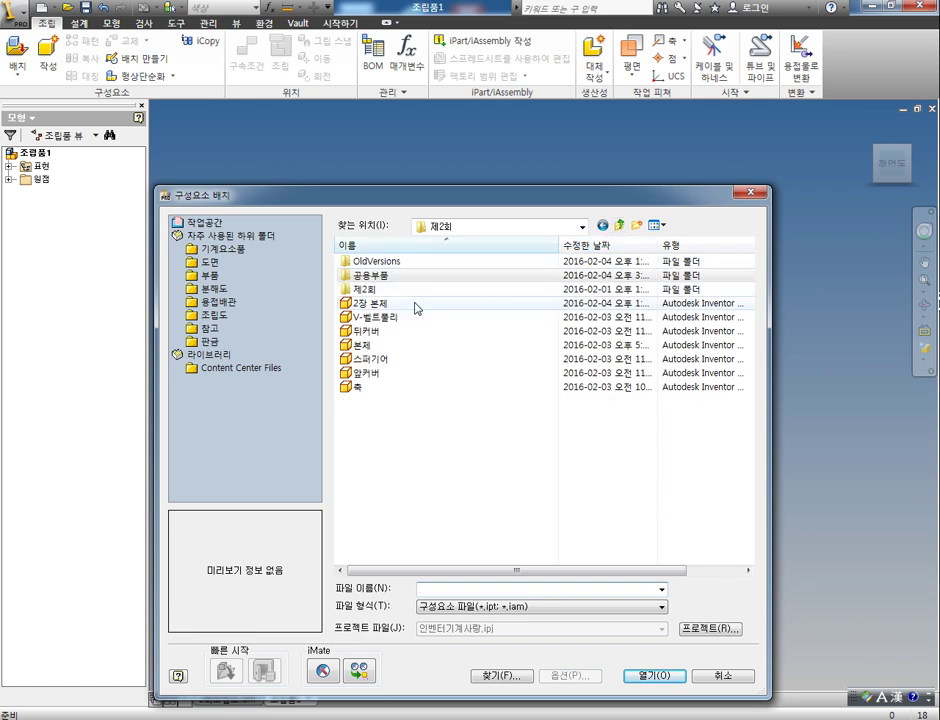
{"action": "left_click", "coordinate": [376, 346]}
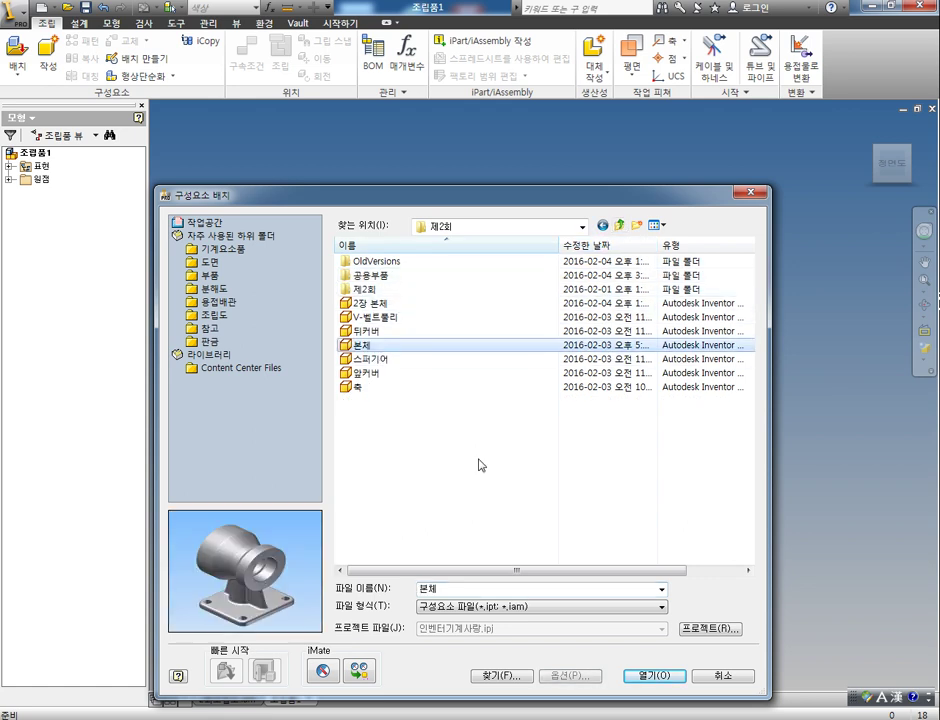
{"action": "left_click", "coordinate": [645, 676]}
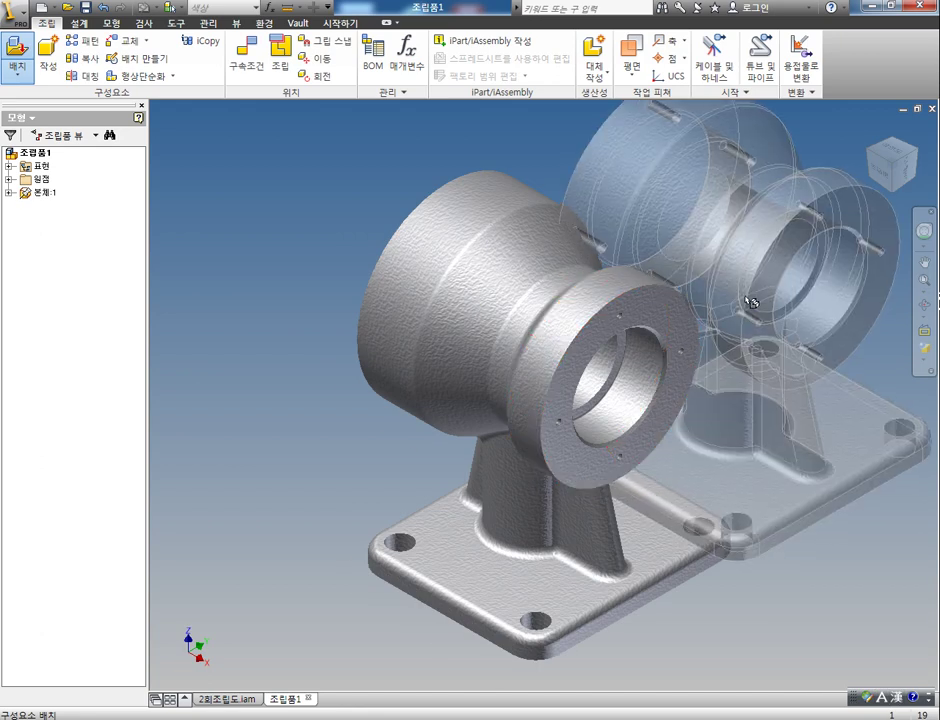
{"action": "key", "text": "Escape"}
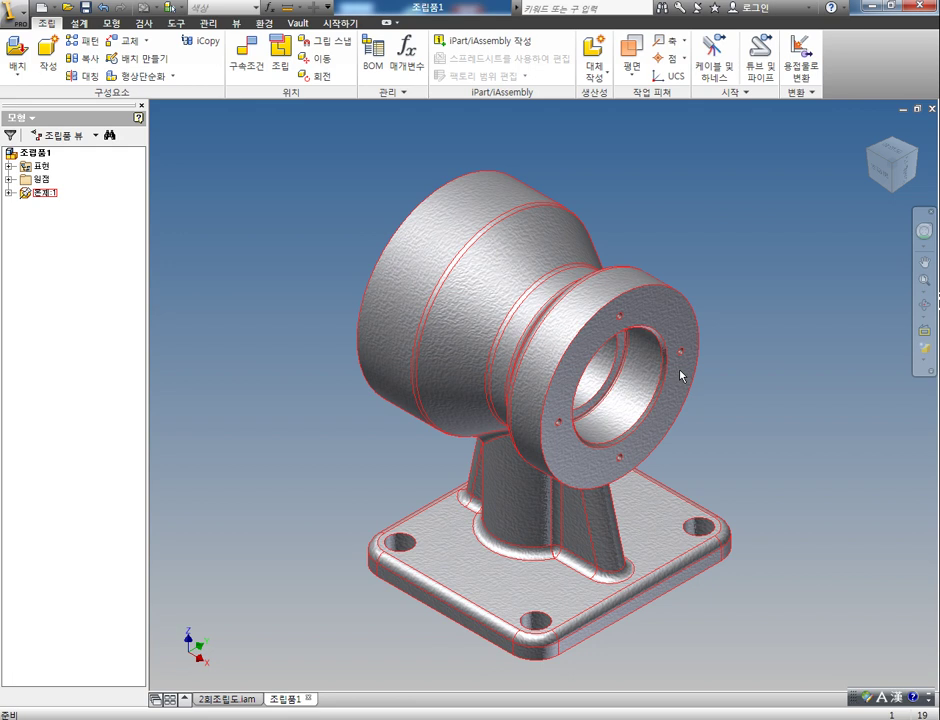
Place one instance of the cover part 뒤커버 beside the housing
{"action": "left_click", "coordinate": [17, 52]}
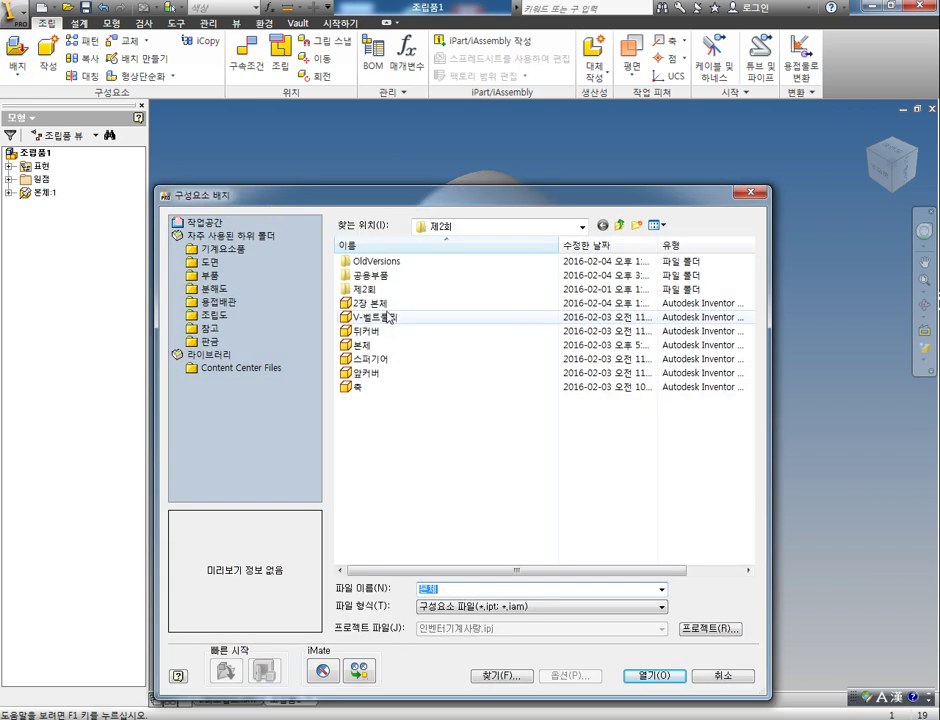
{"action": "left_click", "coordinate": [395, 331]}
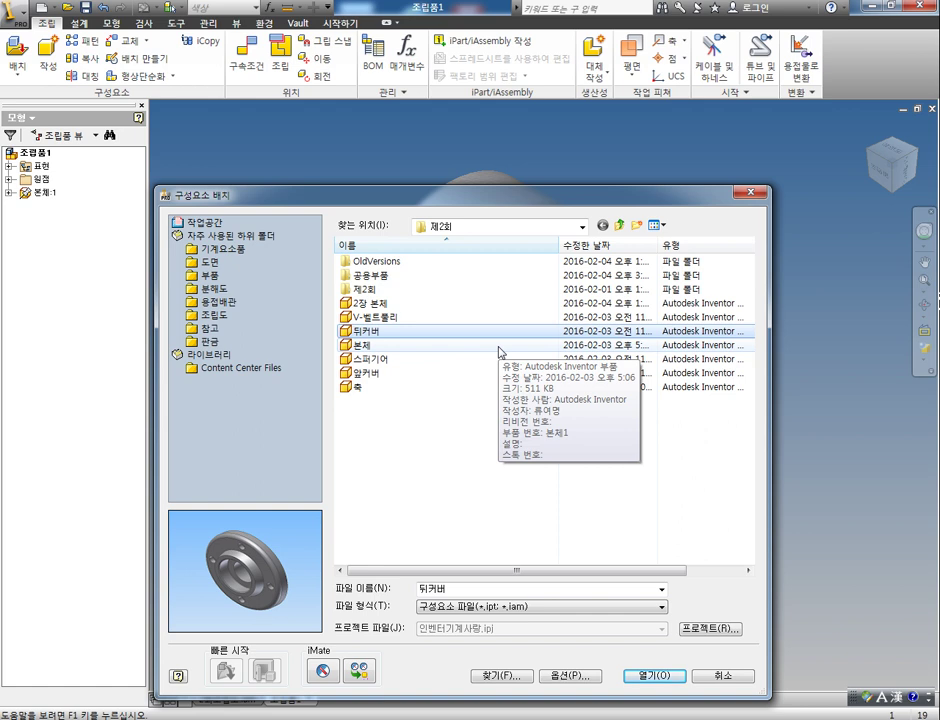
{"action": "left_click", "coordinate": [655, 676]}
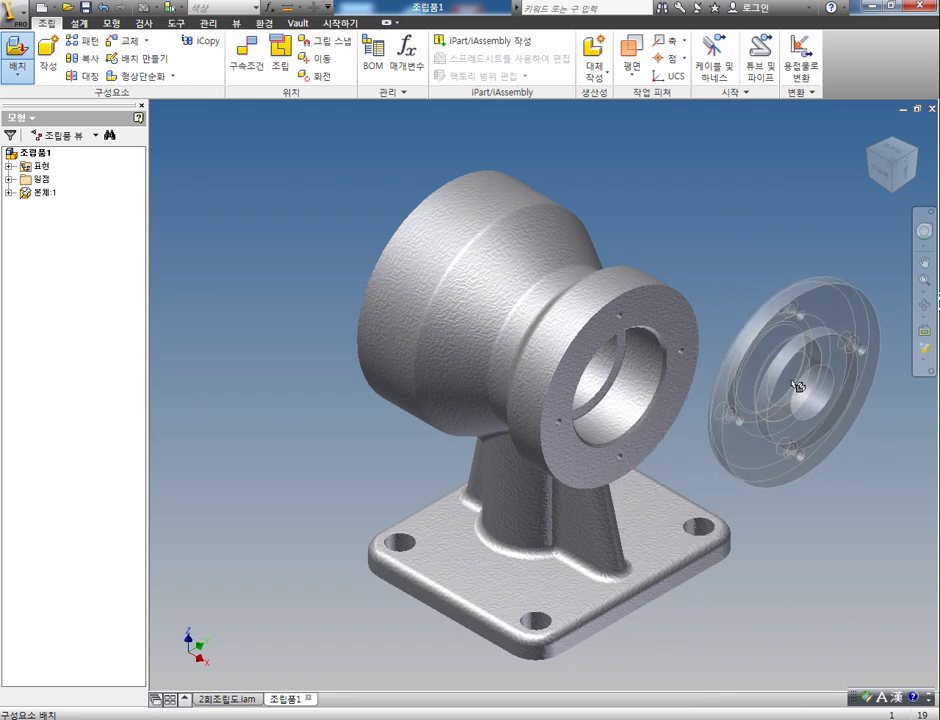
{"action": "left_click", "coordinate": [797, 386]}
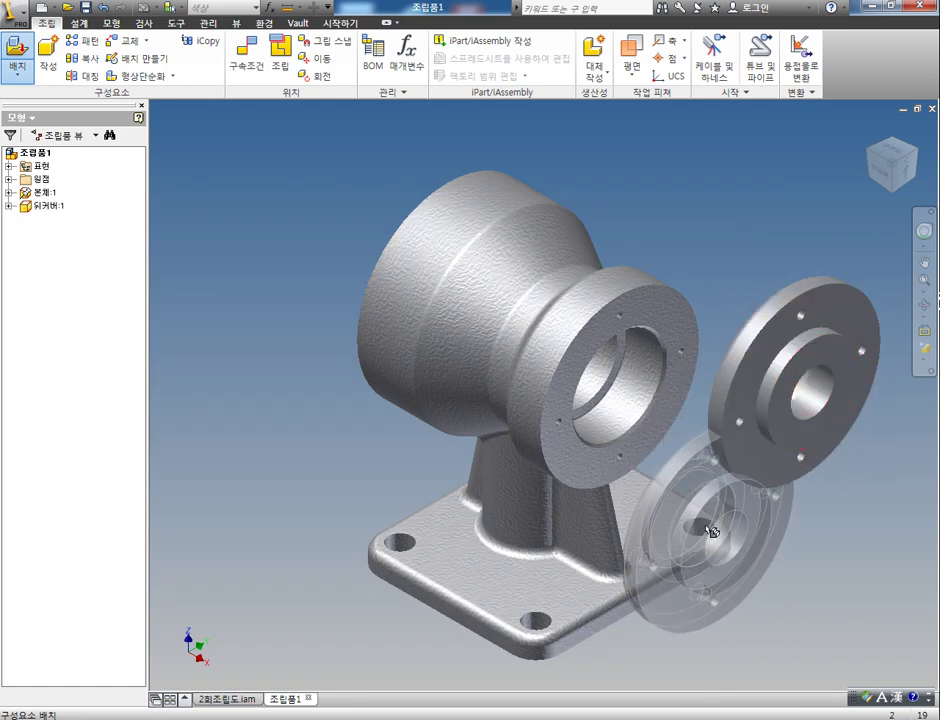
{"action": "key", "text": "Escape"}
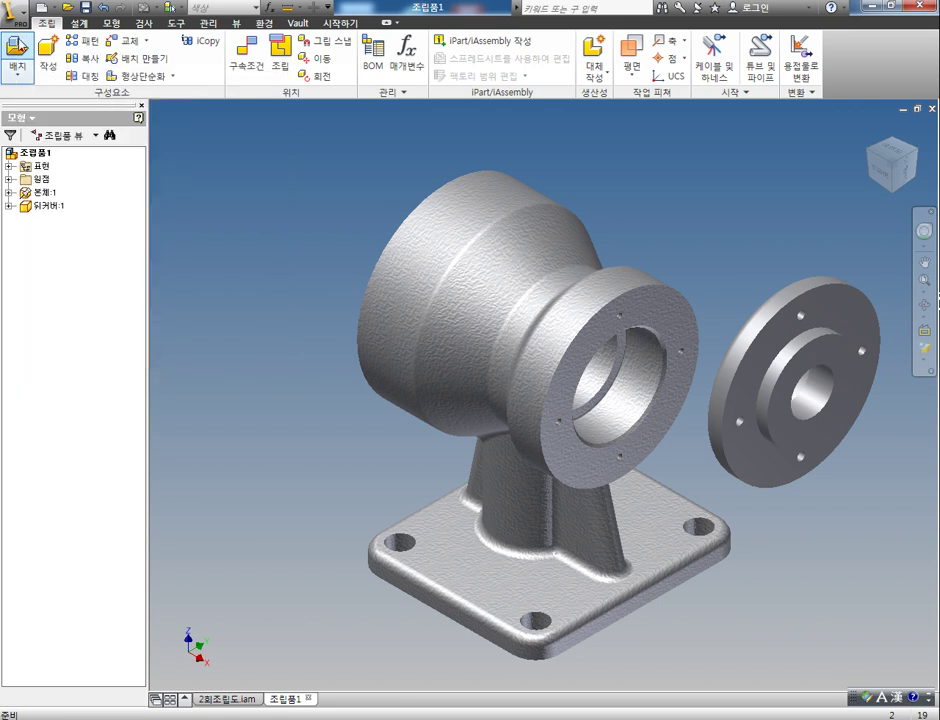
Place KS B 2023 - 6203, KS B 2804 - S and KS B 1003 - M 3 x 0.5 together from the 공용부품 folder
{"action": "left_click", "coordinate": [20, 47]}
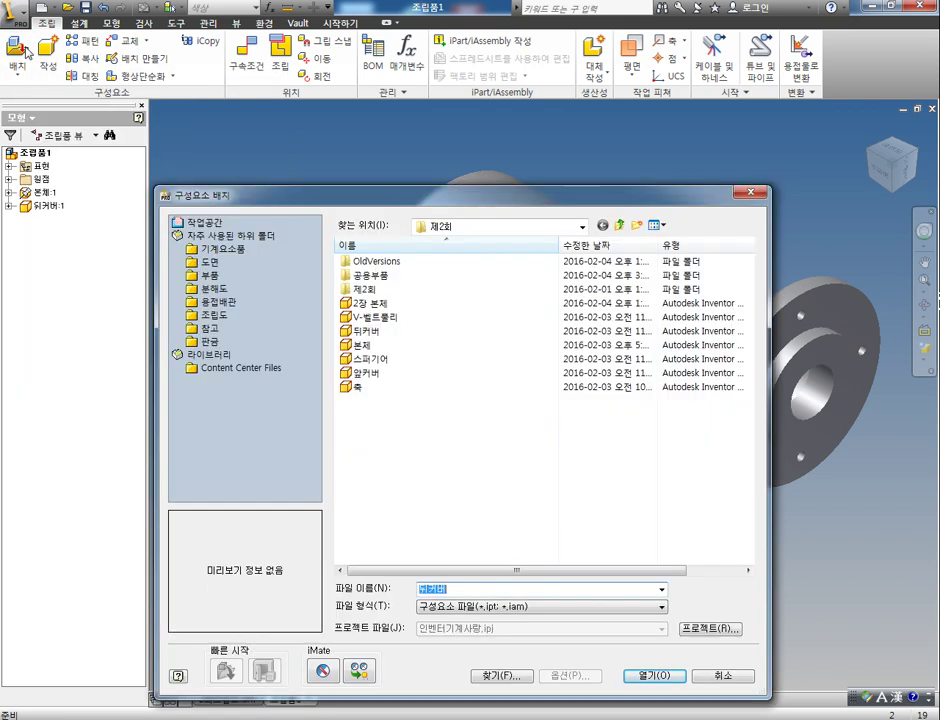
{"action": "double_click", "coordinate": [372, 275]}
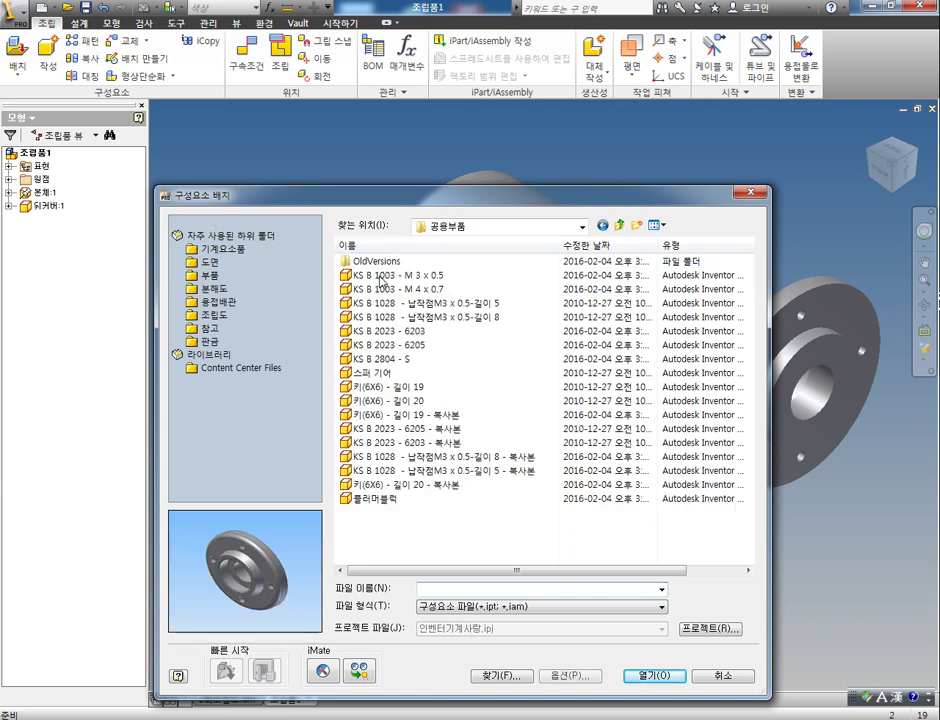
{"action": "left_click", "coordinate": [447, 330]}
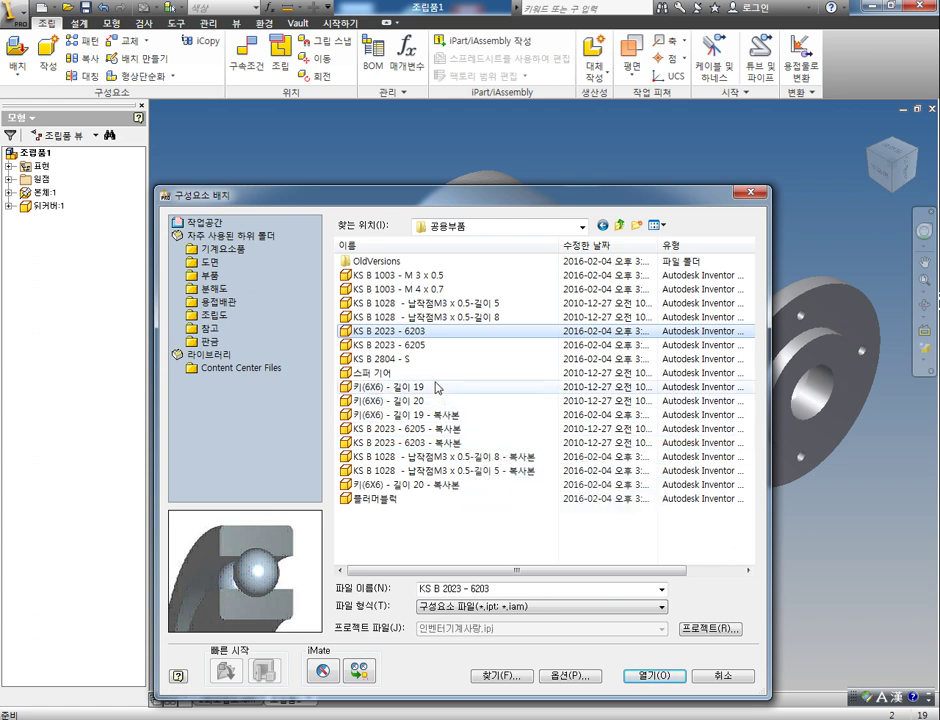
{"action": "left_click", "coordinate": [389, 360]}
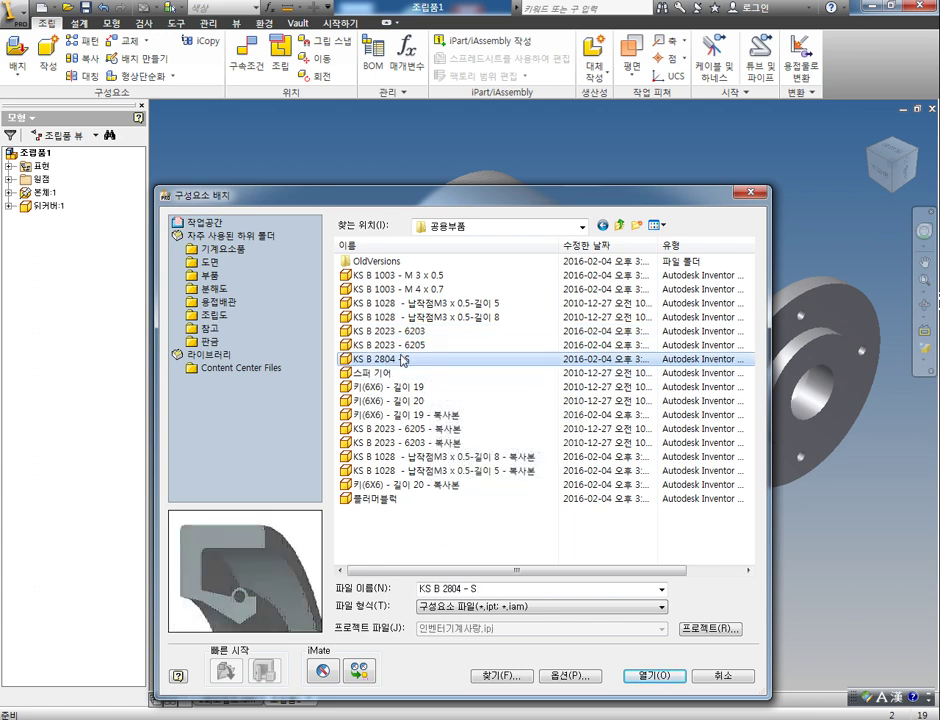
{"action": "key", "text": "Up"}
{"action": "key", "text": "Up"}
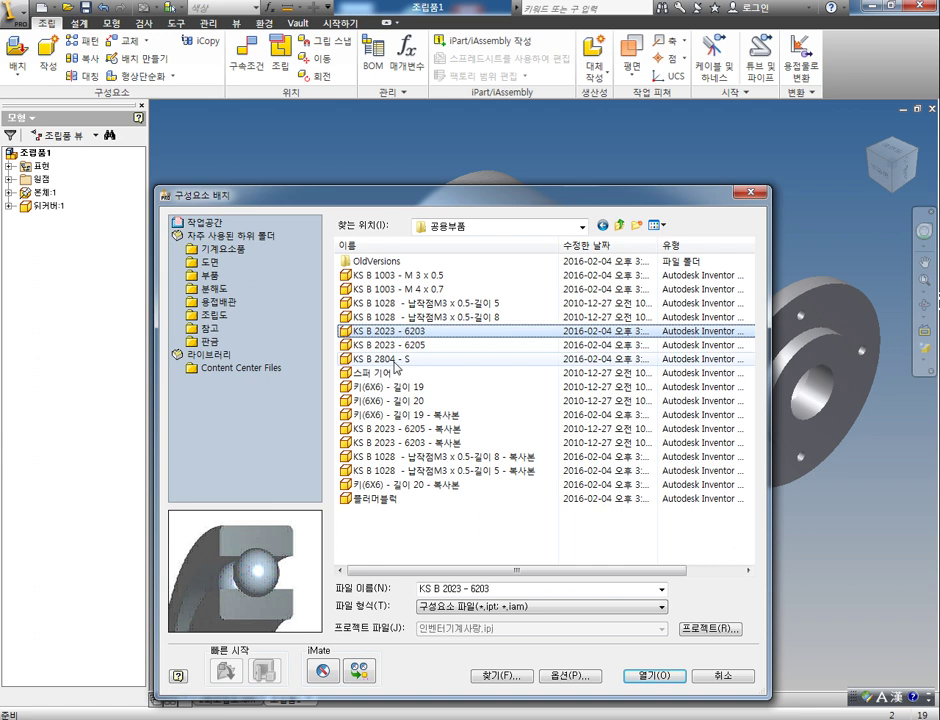
{"action": "left_click", "coordinate": [395, 360], "text": "ctrl"}
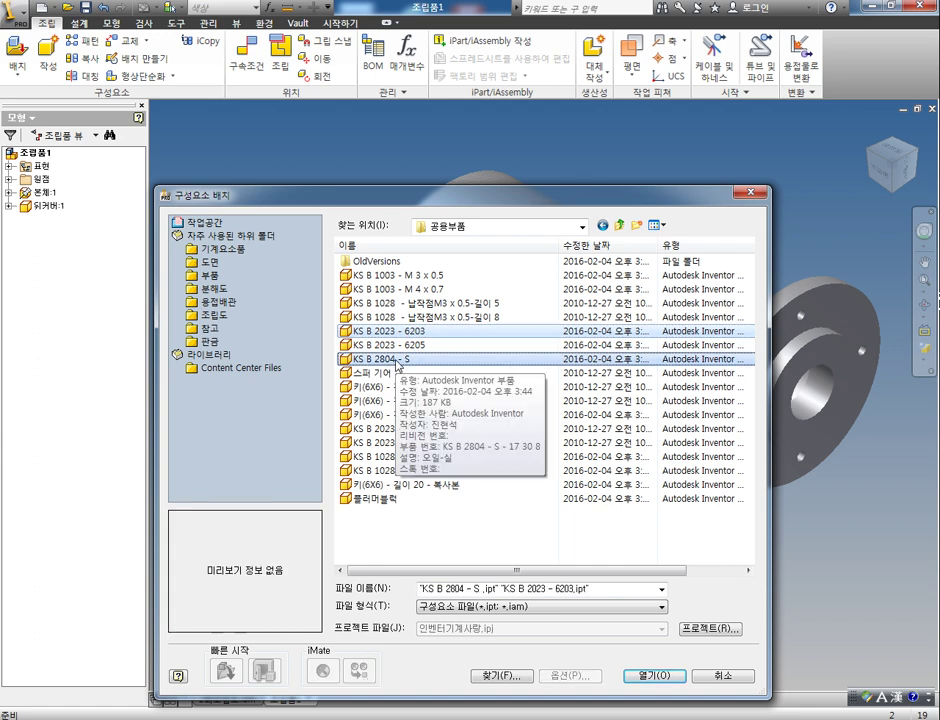
{"action": "left_click", "coordinate": [380, 275], "text": "ctrl"}
{"action": "left_click", "coordinate": [659, 677]}
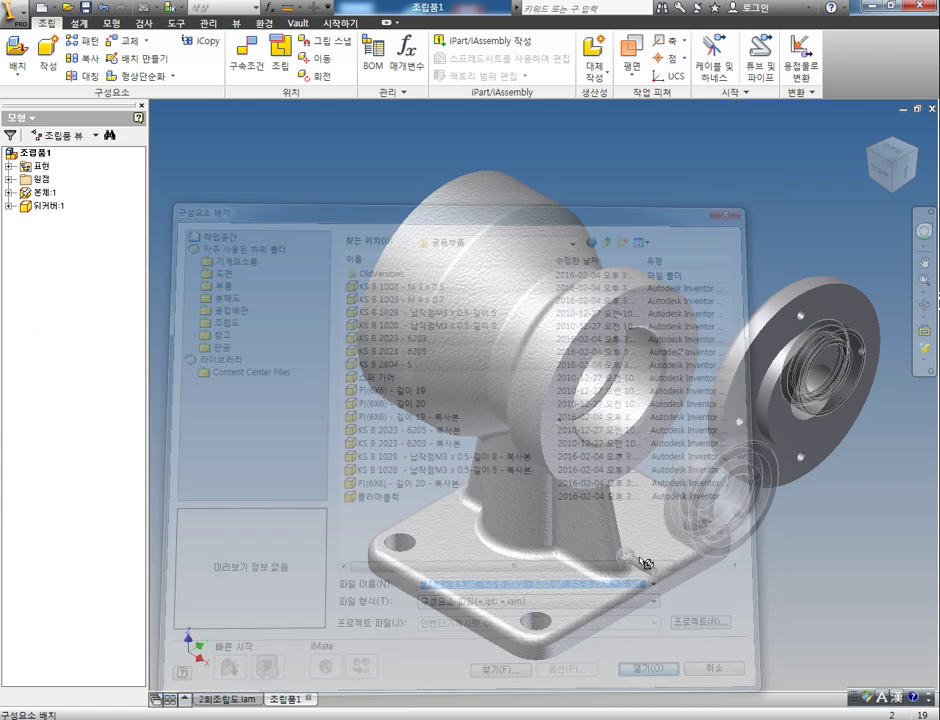
{"action": "scroll", "coordinate": [472, 541], "scroll_direction": "down", "scroll_amount": 2}
{"action": "left_click", "coordinate": [653, 589]}
{"action": "key", "text": "Escape"}
Rotate the 뒤커버 component so its side with the chamfered hub and seal bore faces outward
{"action": "left_click", "coordinate": [575, 422]}
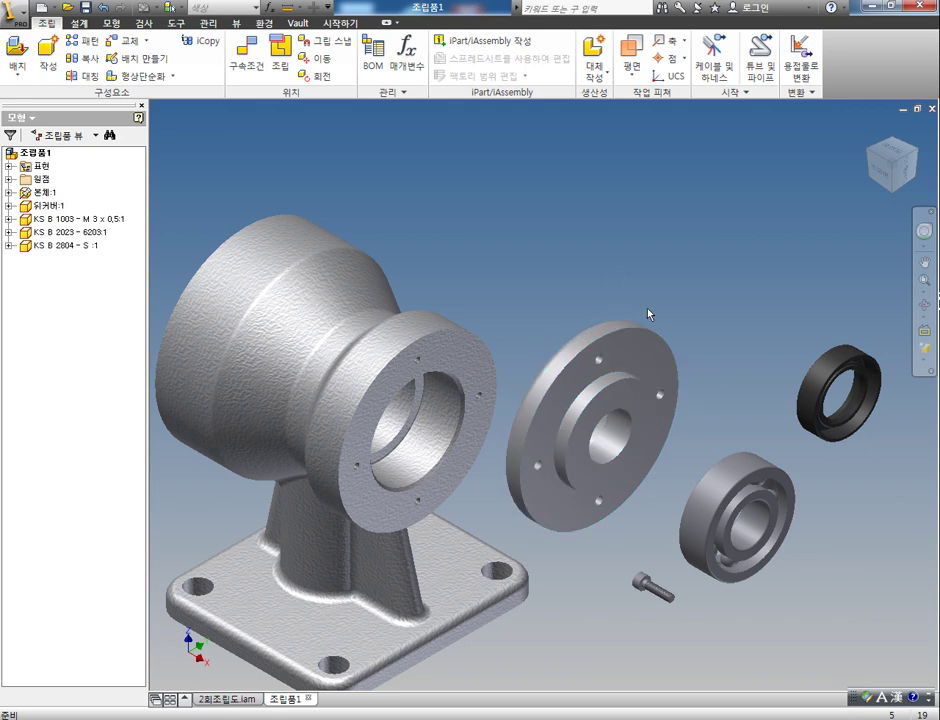
{"action": "key", "text": "g"}
{"action": "left_click_drag", "start_coordinate": [613, 441], "coordinate": [521, 454]}
{"action": "left_click_drag", "start_coordinate": [604, 524], "coordinate": [600, 456]}
{"action": "right_click", "coordinate": [703, 308]}
{"action": "left_click", "coordinate": [736, 319]}
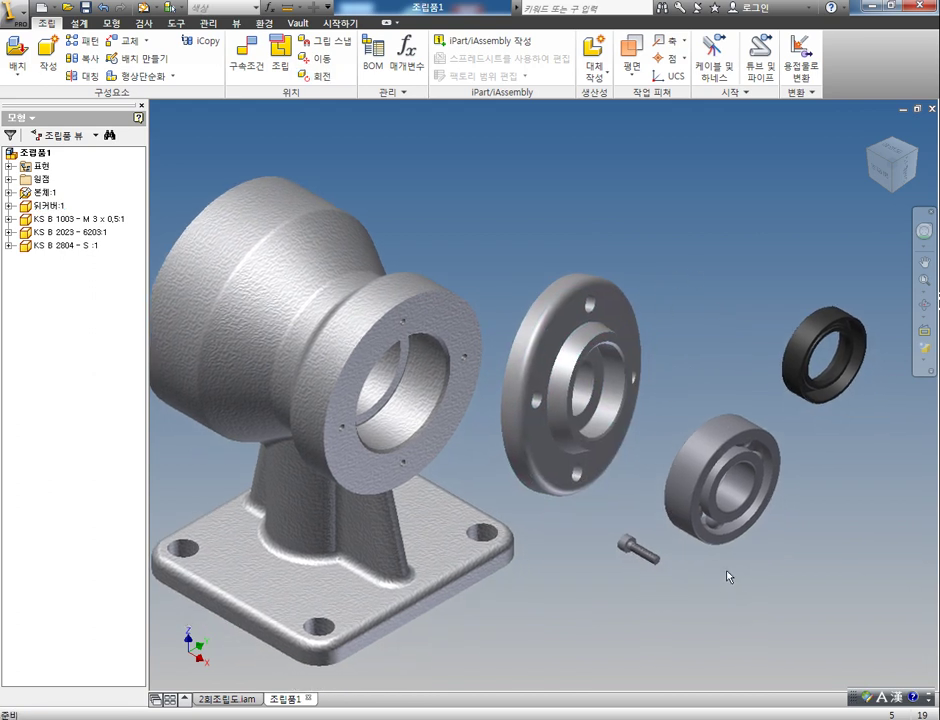
Seat the 6203 bearing in the housing's front bore with an Insert constraint at 0 mm offset
{"action": "key", "text": "c"}
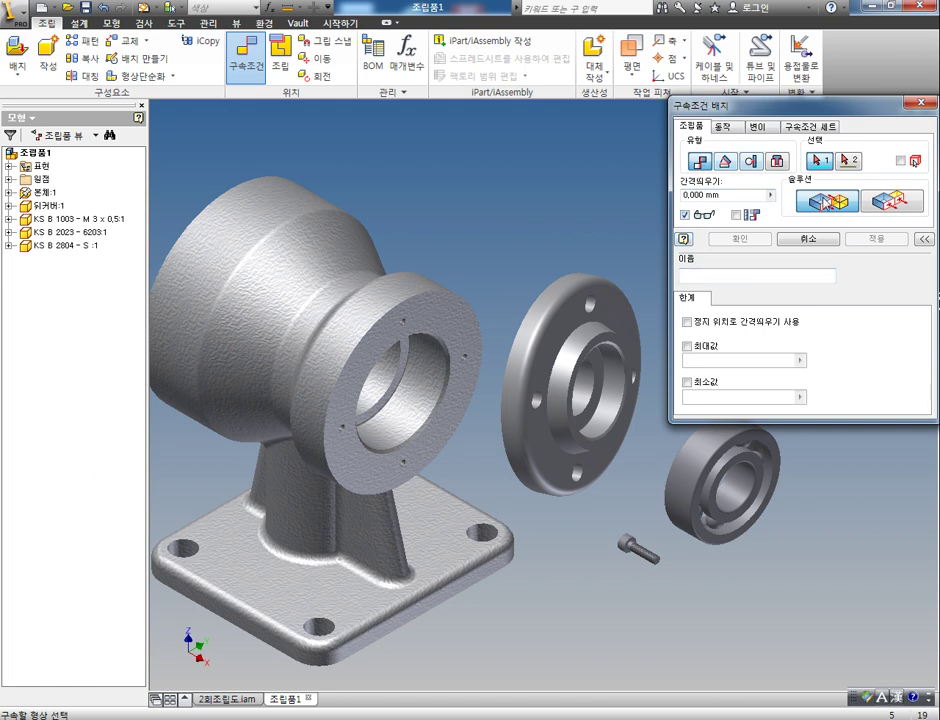
{"action": "left_click", "coordinate": [776, 161]}
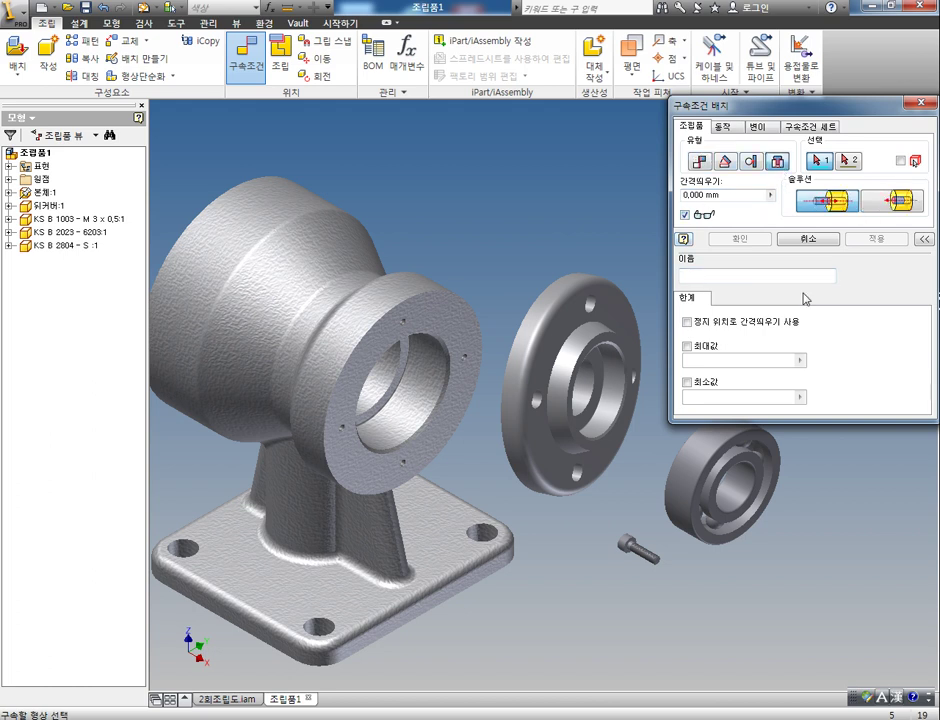
{"action": "left_click", "coordinate": [737, 530]}
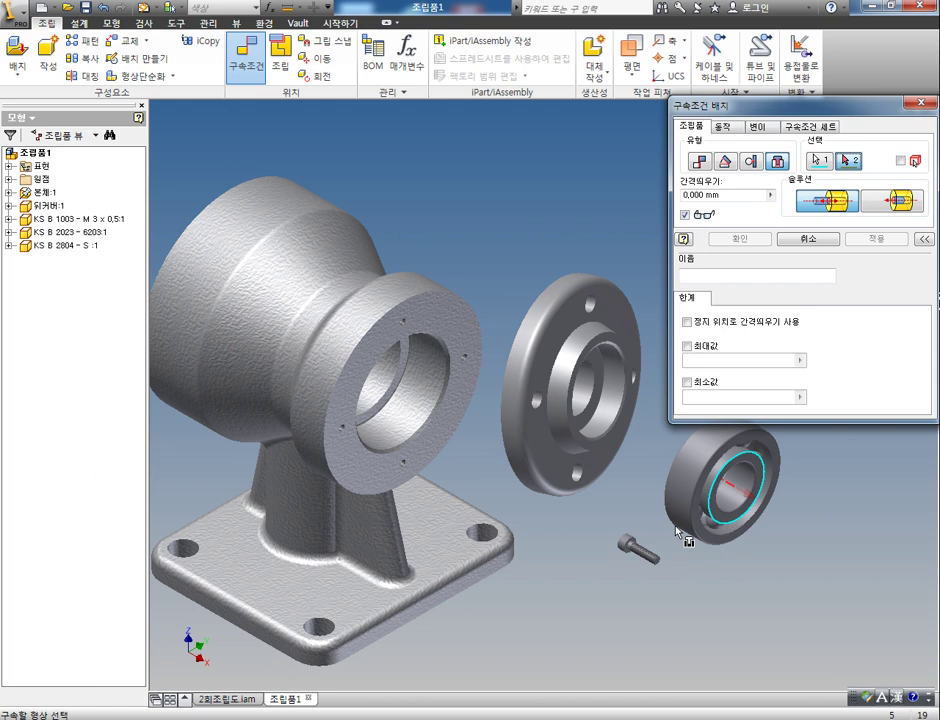
{"action": "left_click", "coordinate": [382, 403]}
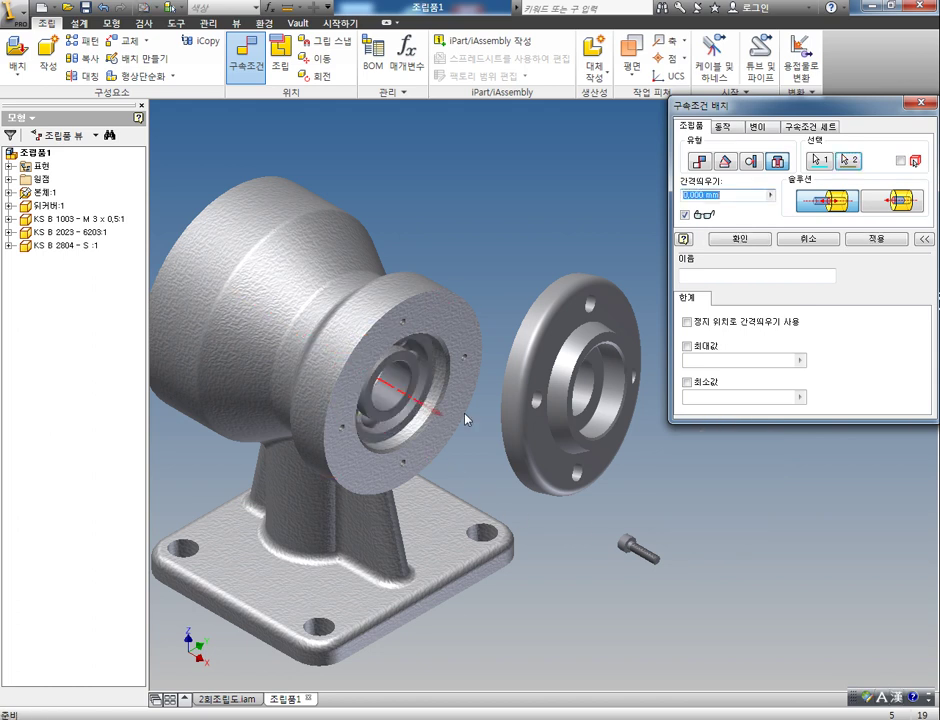
{"action": "left_click", "coordinate": [890, 242]}
{"action": "left_click", "coordinate": [922, 104]}
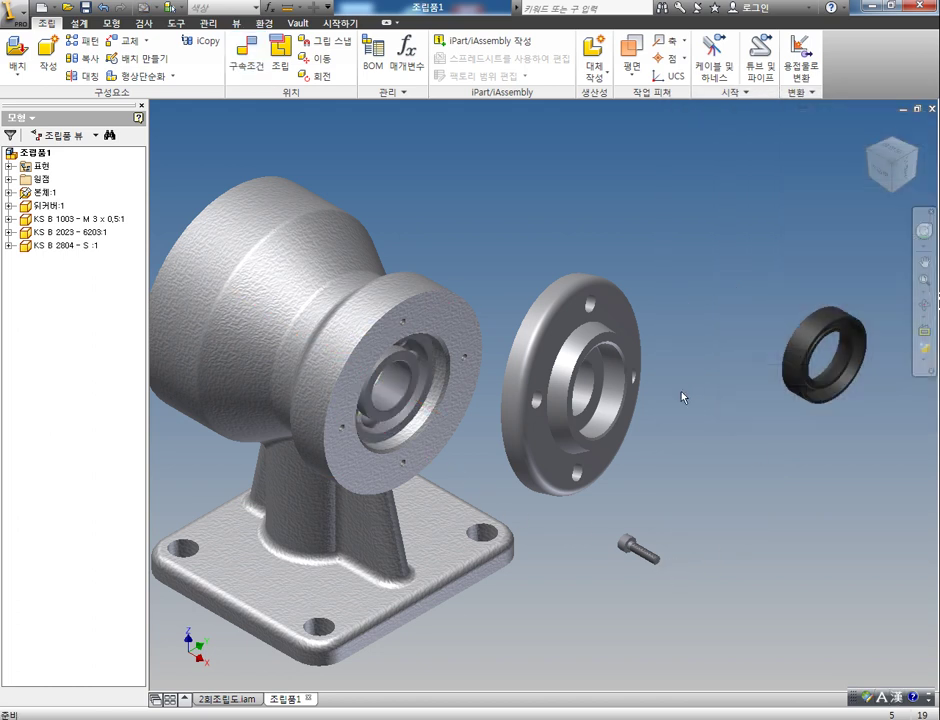
Seat the KS B 2804 seal in the 뒤커버 cover's bore with an Insert constraint at 0 mm offset
{"action": "scroll", "coordinate": [740, 420], "scroll_direction": "down", "scroll_amount": 4}
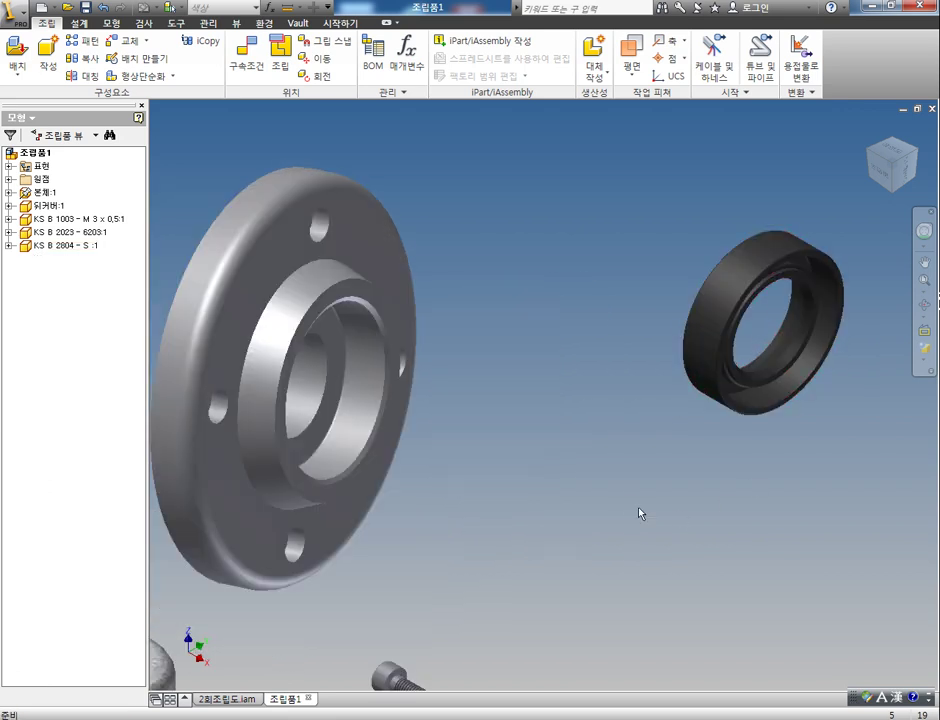
{"action": "key", "text": "c"}
{"action": "left_click", "coordinate": [779, 163]}
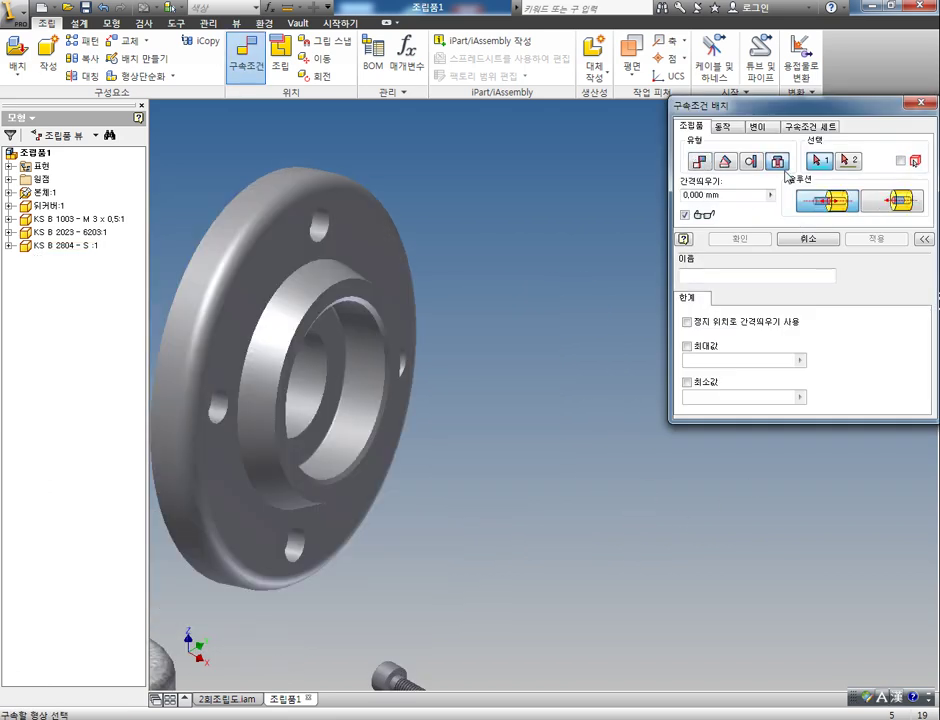
{"action": "left_click_drag", "start_coordinate": [785, 104], "coordinate": [691, 568]}
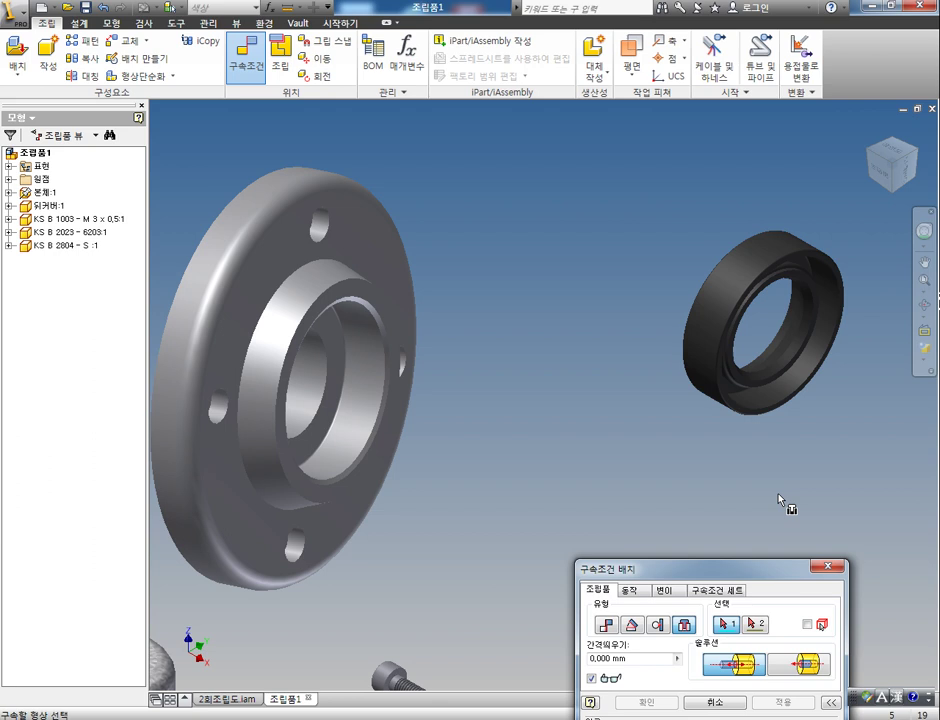
{"action": "left_click", "coordinate": [790, 405]}
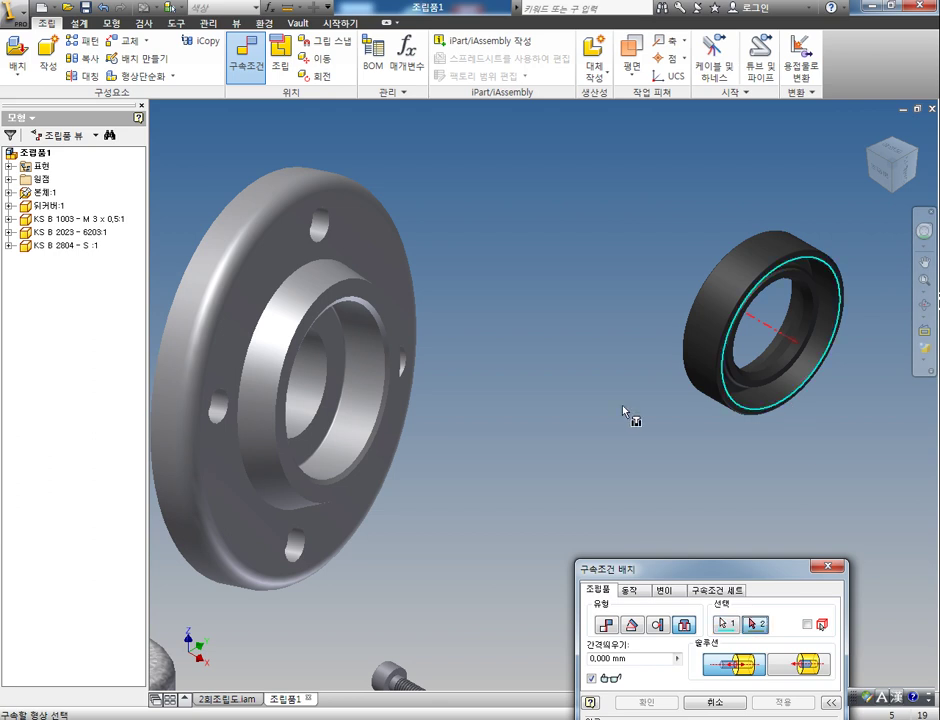
{"action": "left_click", "coordinate": [327, 404]}
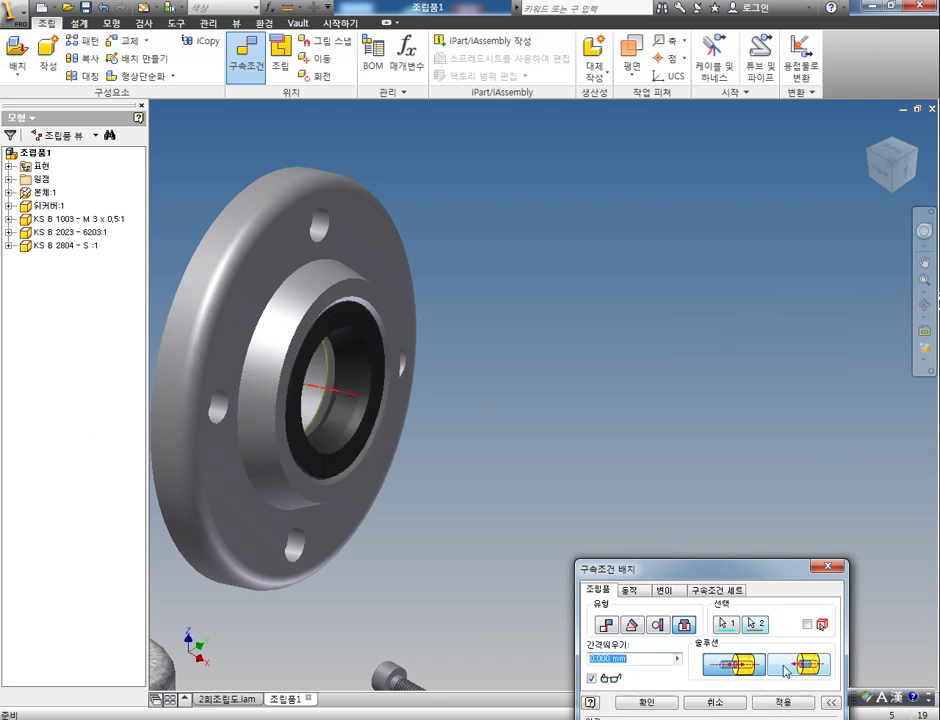
{"action": "left_click", "coordinate": [783, 703]}
{"action": "left_click", "coordinate": [828, 567]}
Add an Insert constraint between the housing's front bore edge and the cover's rear spigot edge with an 80 mm offset
{"action": "middle_click_drag", "start_coordinate": [604, 566], "coordinate": [597, 463]}
{"action": "scroll", "coordinate": [590, 495], "scroll_direction": "up", "scroll_amount": 2}
{"action": "scroll", "coordinate": [566, 491], "scroll_direction": "down", "scroll_amount": 5}
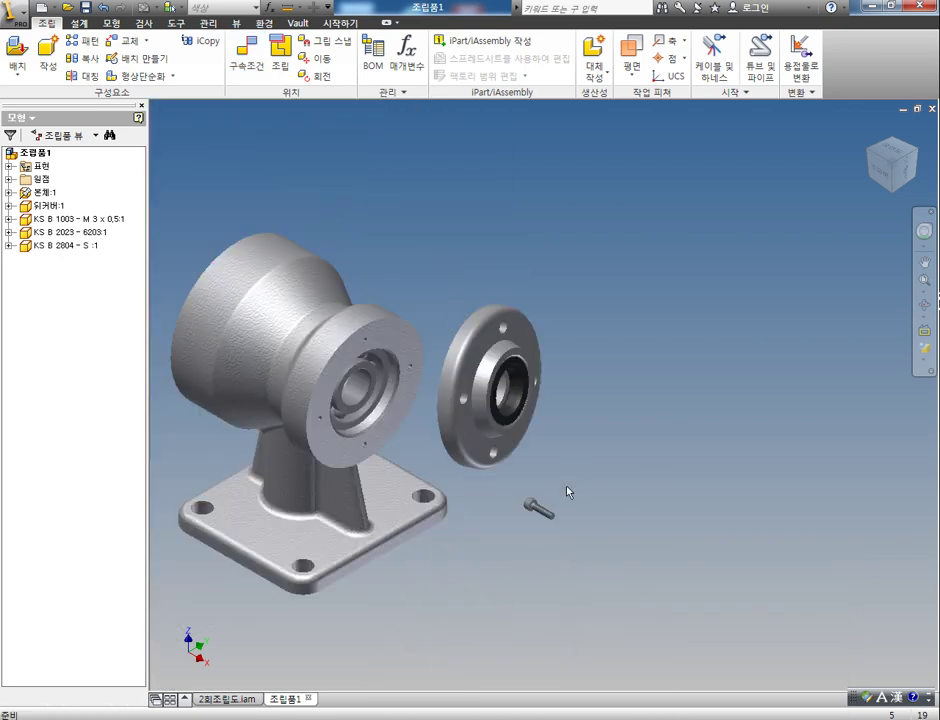
{"action": "scroll", "coordinate": [488, 413], "scroll_direction": "up", "scroll_amount": 3}
{"action": "scroll", "coordinate": [480, 405], "scroll_direction": "down", "scroll_amount": 3}
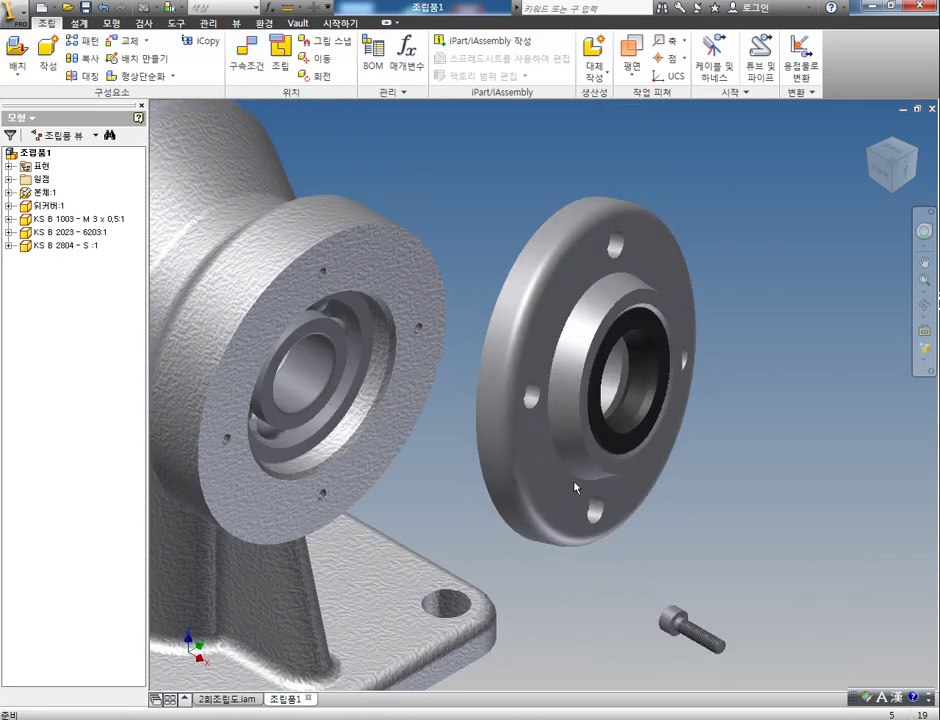
{"action": "scroll", "coordinate": [627, 455], "scroll_direction": "up", "scroll_amount": 1}
{"action": "key", "text": "c"}
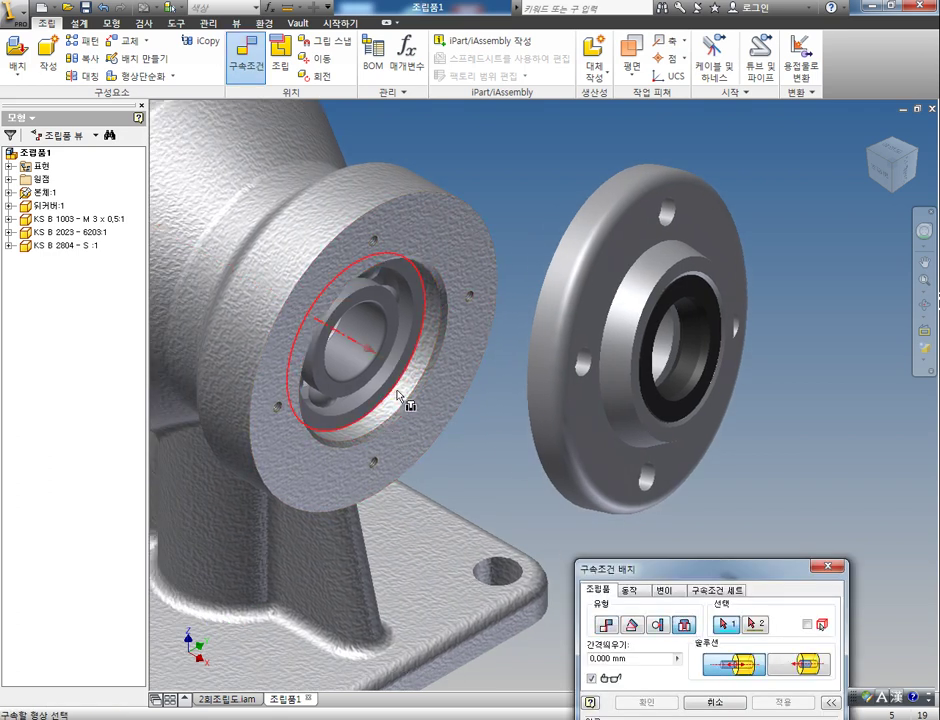
{"action": "scroll", "coordinate": [400, 397], "scroll_direction": "up", "scroll_amount": 2}
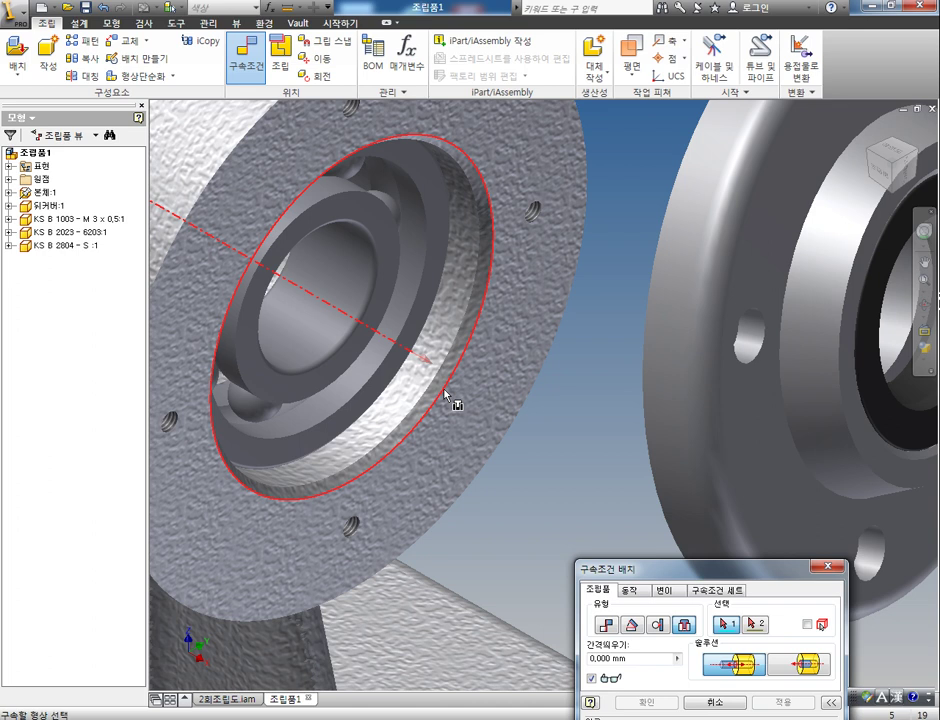
{"action": "mouse_move", "coordinate": [444, 394]}
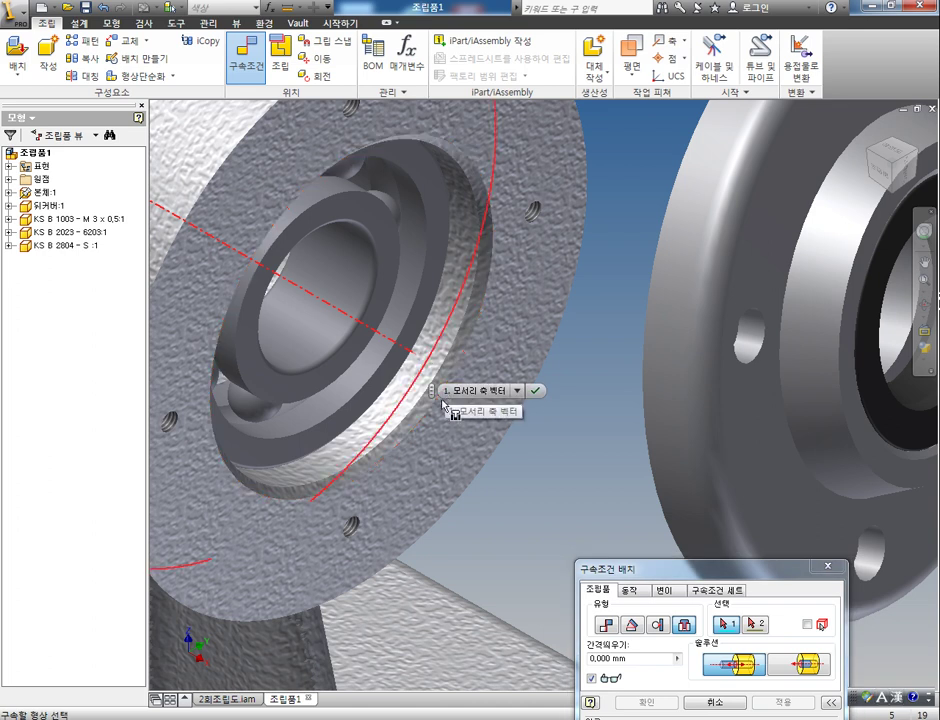
{"action": "left_click", "coordinate": [430, 430]}
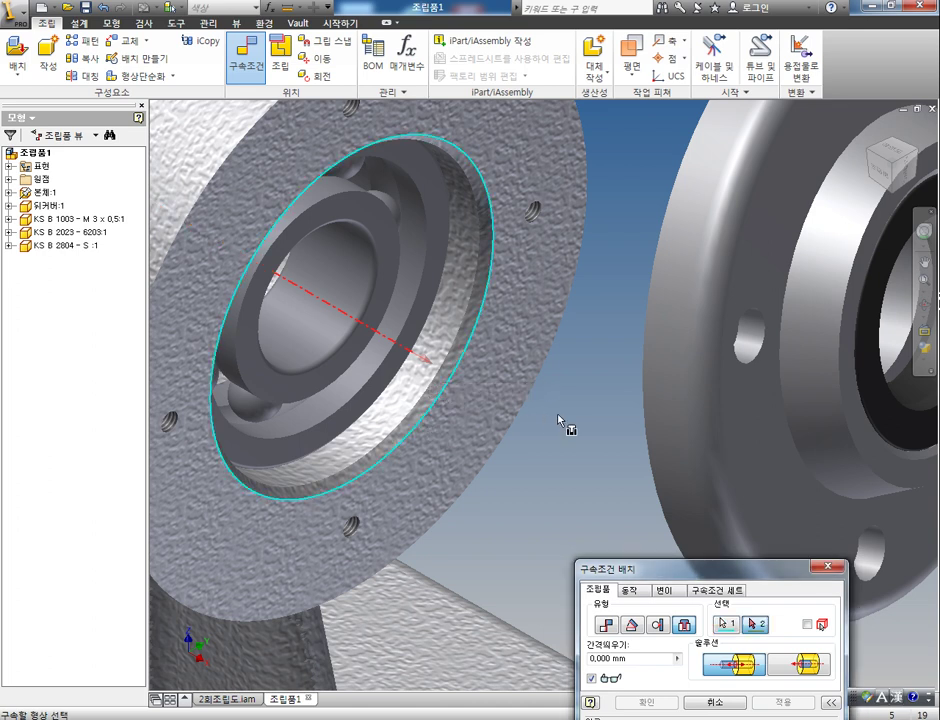
{"action": "key", "text": "F4"}
{"action": "left_click_drag", "start_coordinate": [556, 392], "coordinate": [533, 404]}
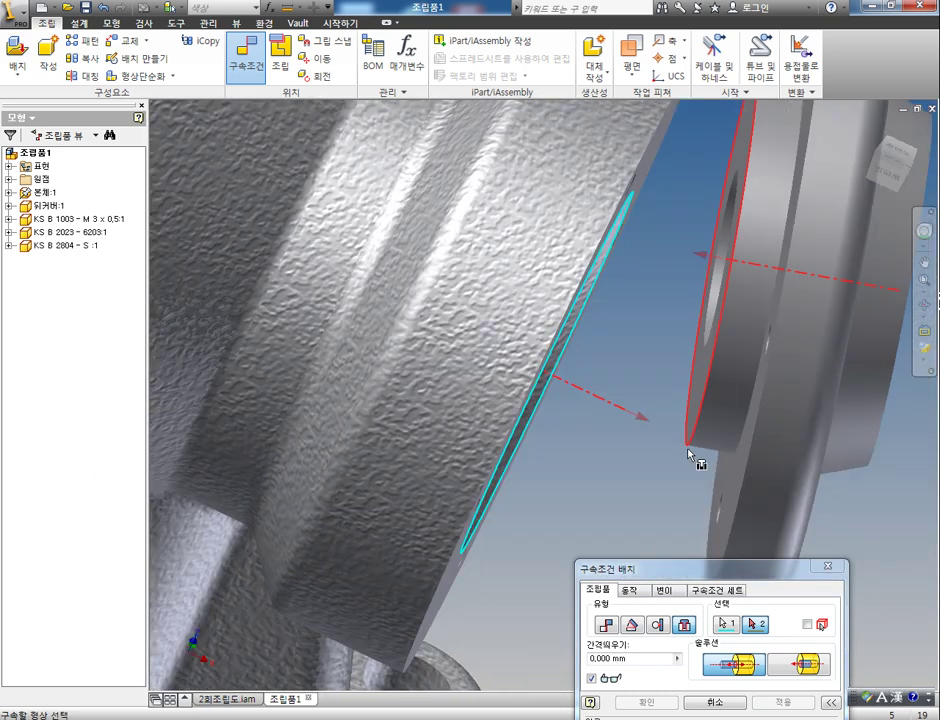
{"action": "left_click", "coordinate": [742, 455]}
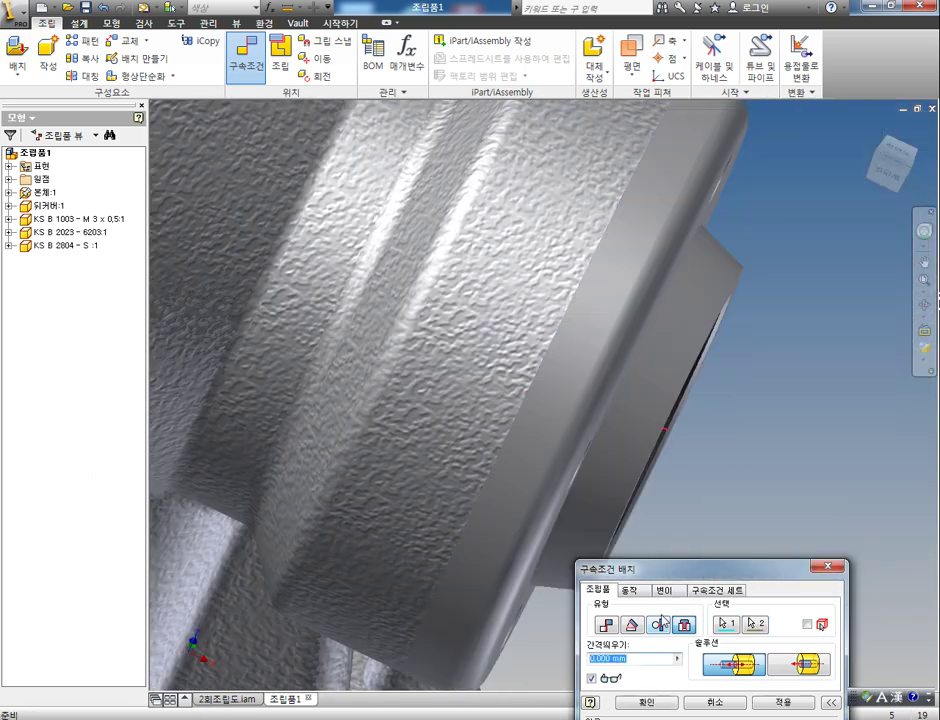
{"action": "left_click_drag", "start_coordinate": [682, 565], "coordinate": [632, 408]}
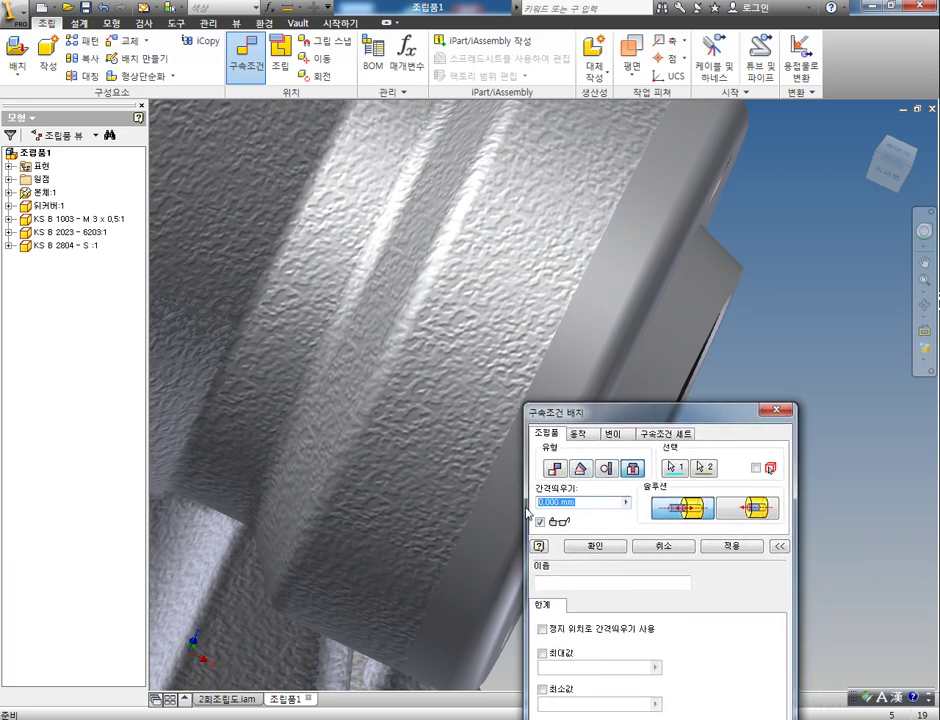
{"action": "type", "text": "80"}
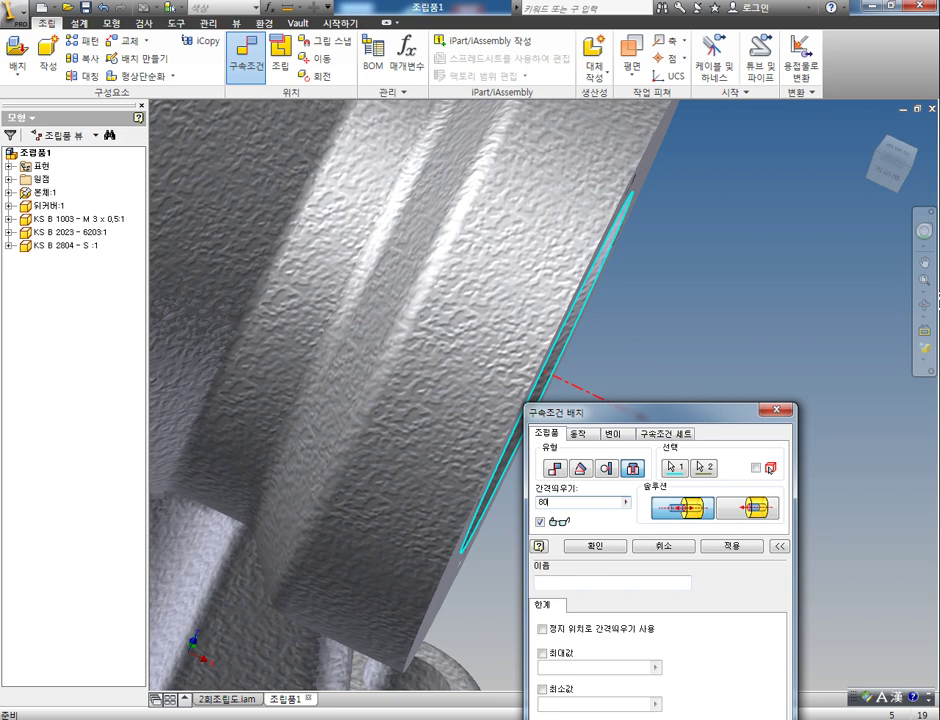
{"action": "key", "text": "Return"}
{"action": "key", "text": "Escape"}
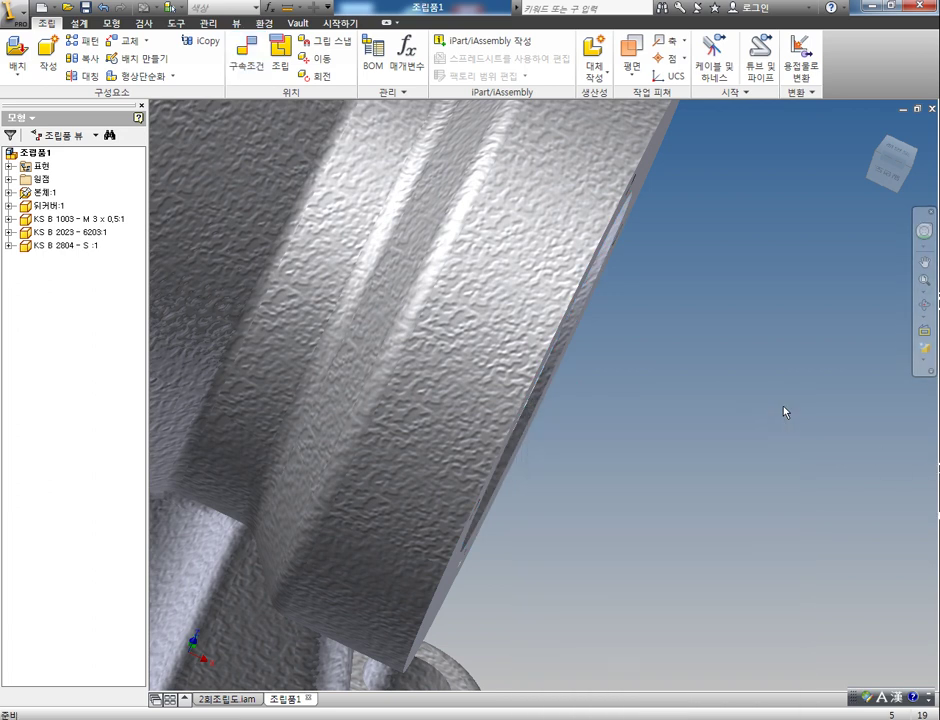
Align one of the cover's bolt holes with a threaded hole on the housing face using an axis-to-axis Mate constraint at 0 mm
{"action": "left_click", "coordinate": [871, 131]}
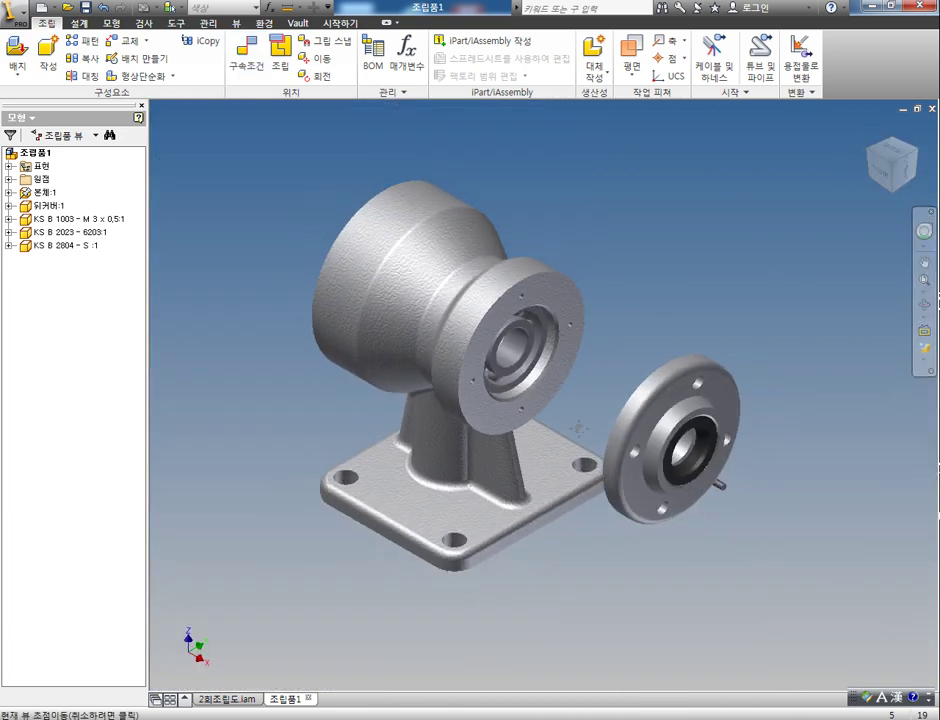
{"action": "middle_click_drag", "start_coordinate": [547, 413], "coordinate": [503, 373]}
{"action": "scroll", "coordinate": [502, 368], "scroll_direction": "down", "scroll_amount": 2}
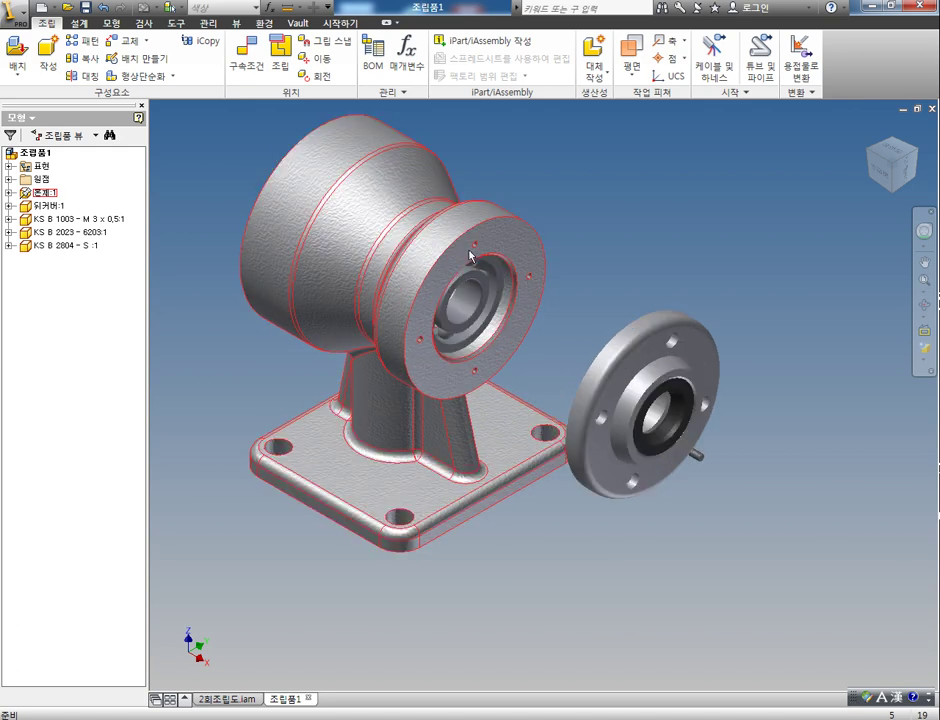
{"action": "middle_click_drag", "start_coordinate": [614, 269], "coordinate": [624, 262]}
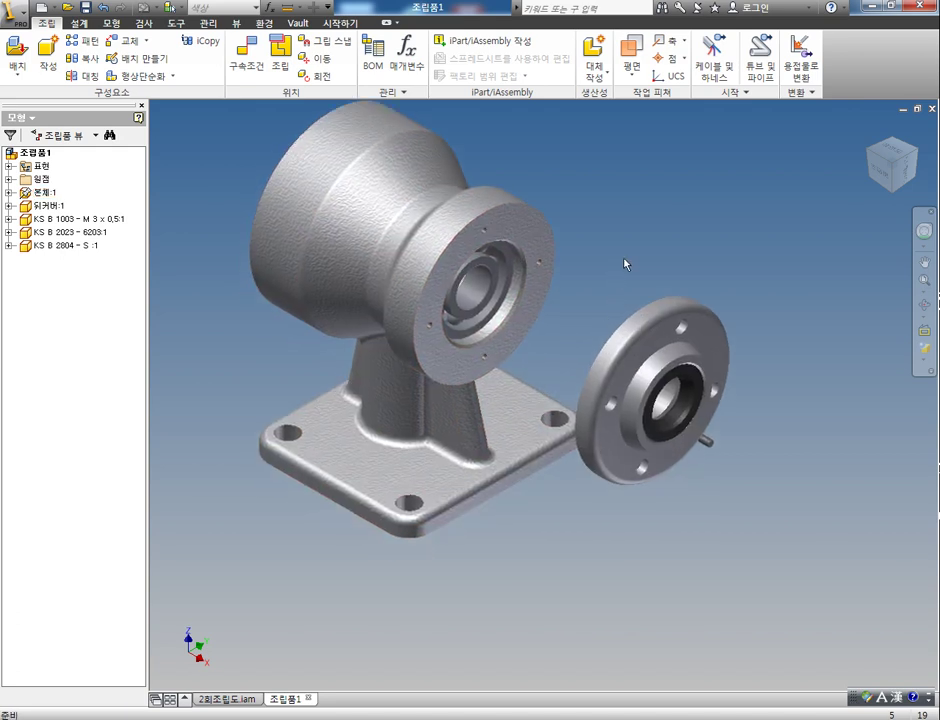
{"action": "key", "text": "c"}
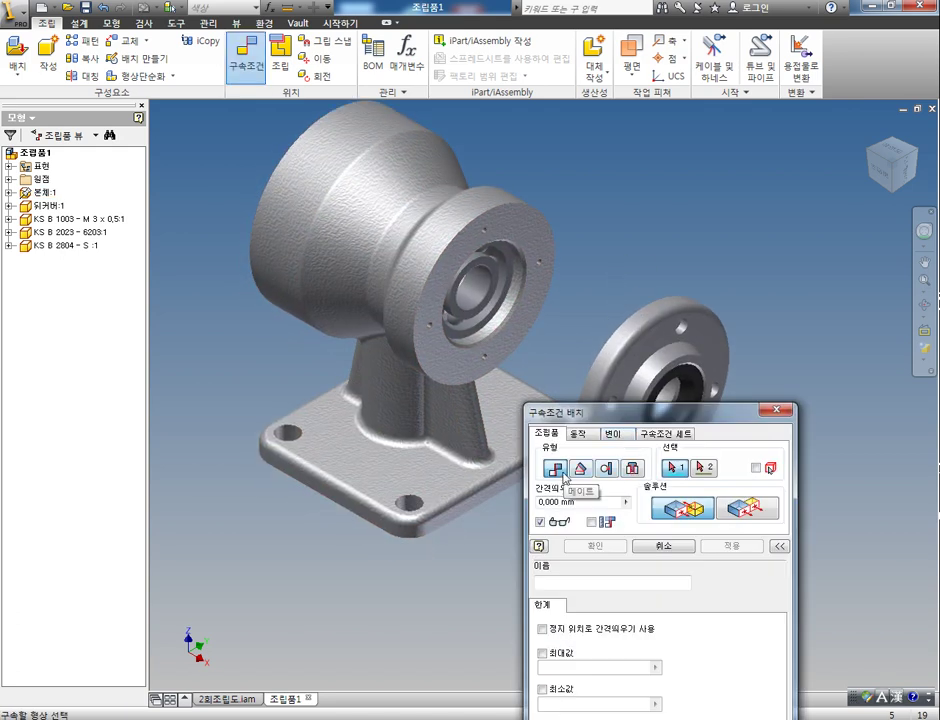
{"action": "scroll", "coordinate": [365, 305], "scroll_direction": "down", "scroll_amount": 4}
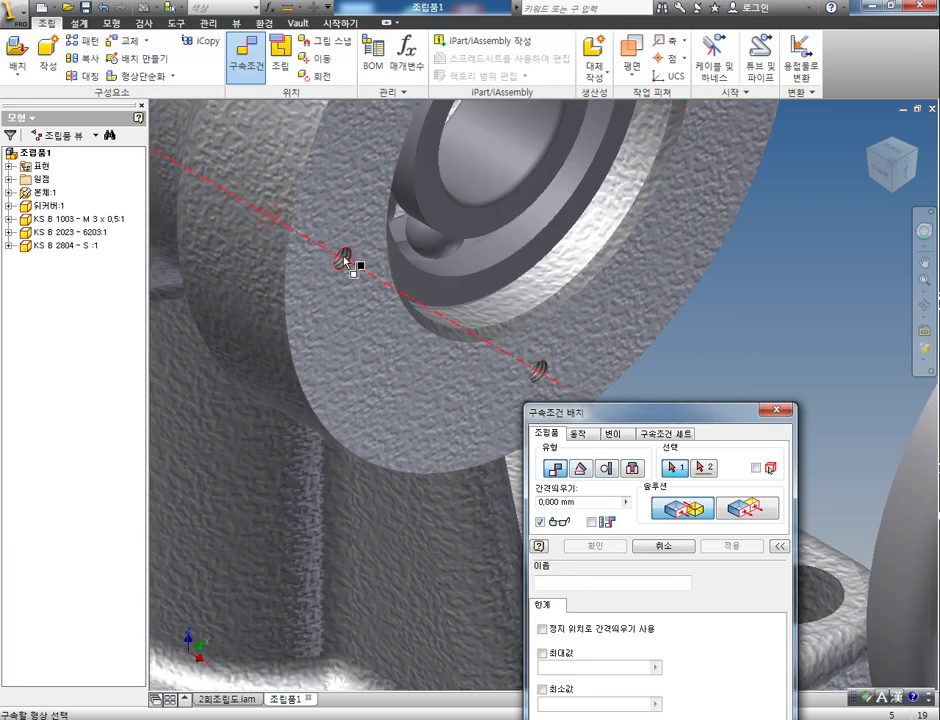
{"action": "left_click", "coordinate": [343, 260]}
{"action": "scroll", "coordinate": [451, 342], "scroll_direction": "up", "scroll_amount": 5}
{"action": "scroll", "coordinate": [425, 355], "scroll_direction": "down", "scroll_amount": 5}
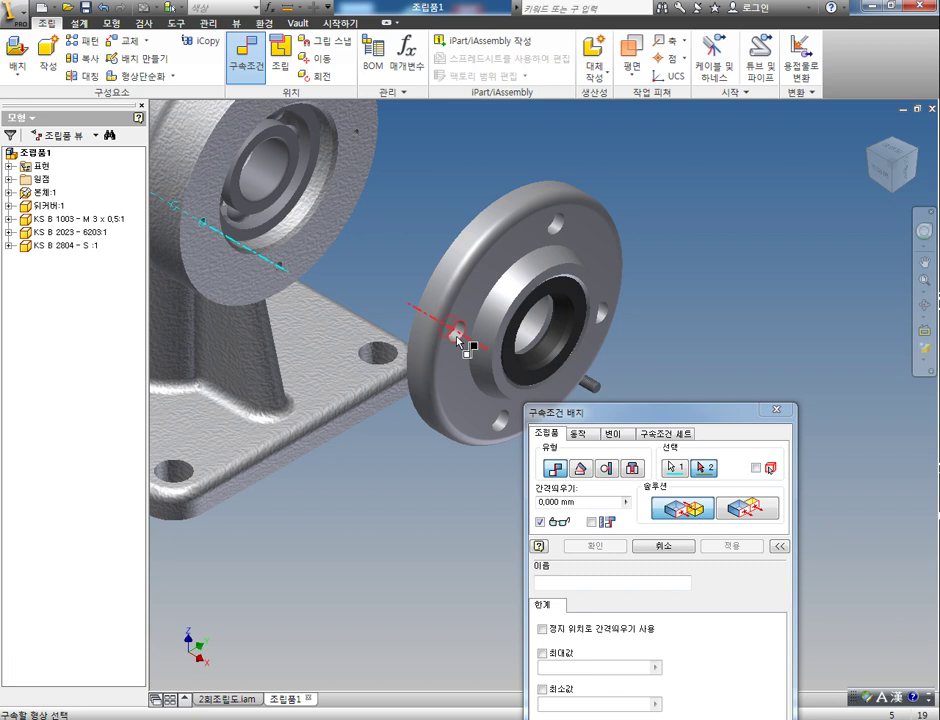
{"action": "left_click", "coordinate": [460, 343]}
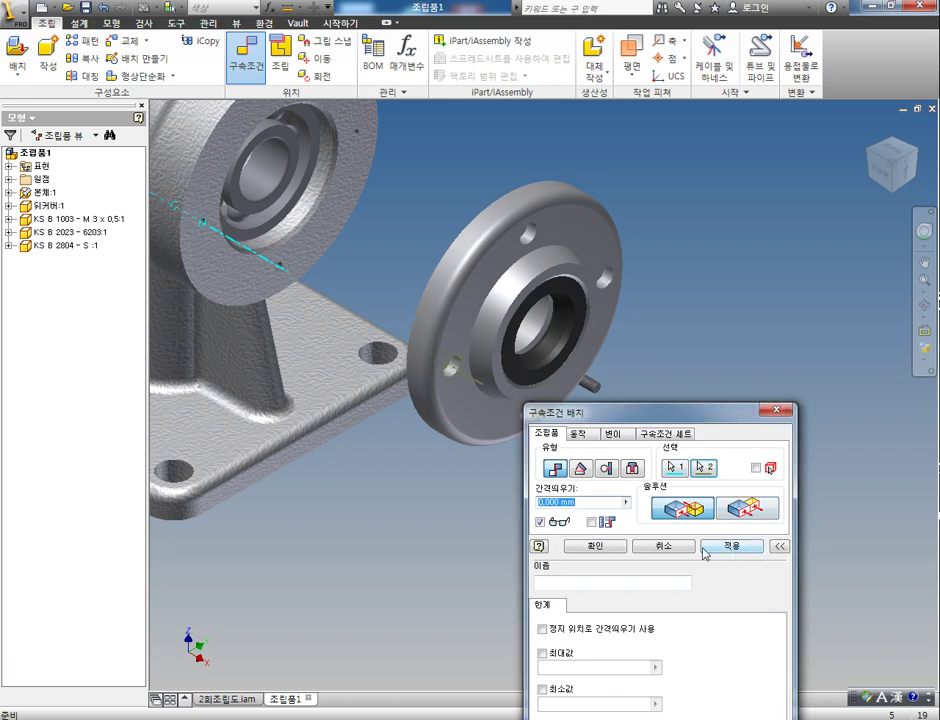
{"action": "left_click", "coordinate": [735, 549]}
{"action": "left_click", "coordinate": [775, 410]}
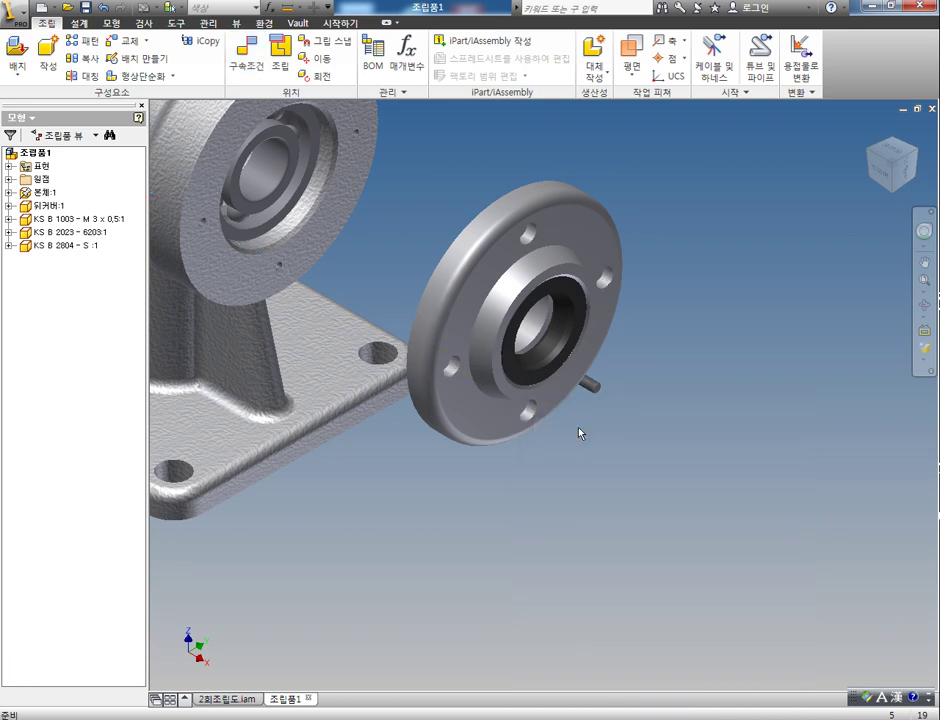
Set the offset of the Insert constraint between the housing and the cover to 0 mm
{"action": "left_click", "coordinate": [425, 342]}
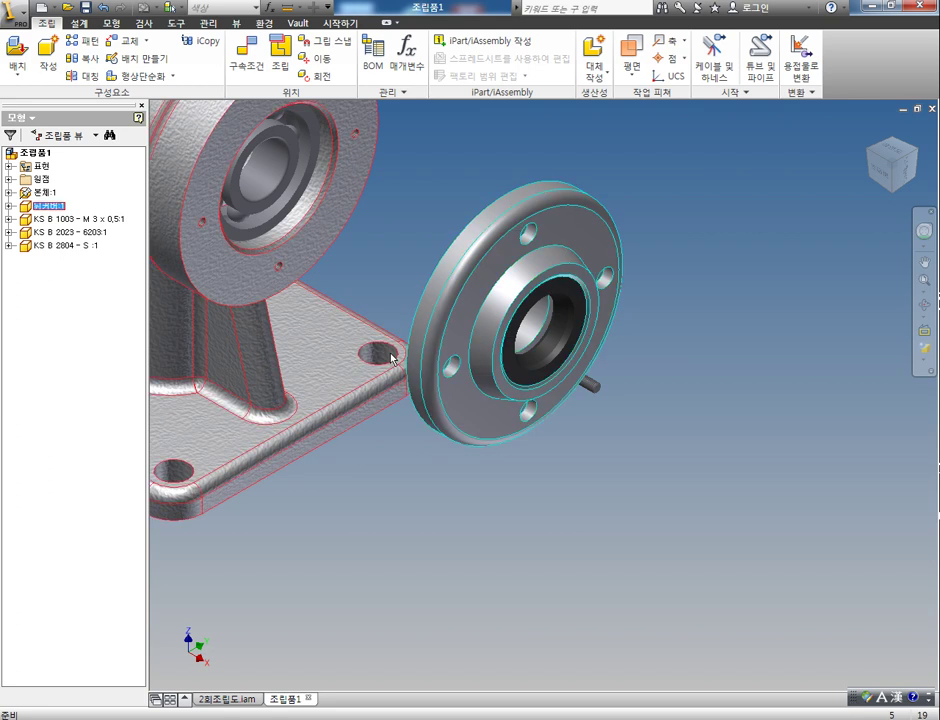
{"action": "left_click", "coordinate": [9, 205]}
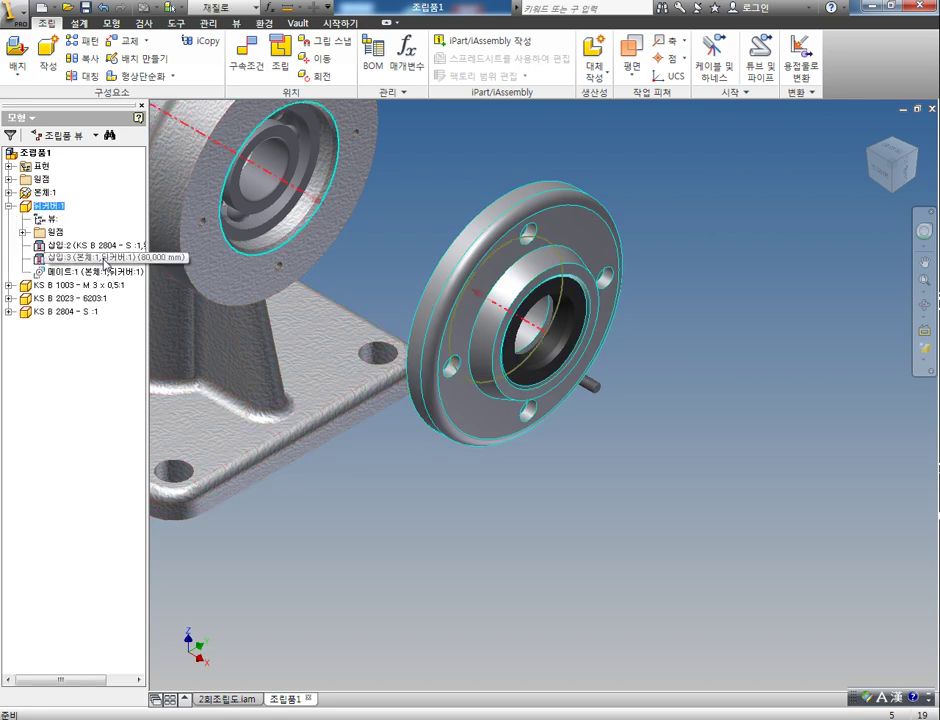
{"action": "left_click", "coordinate": [104, 262]}
{"action": "left_click", "coordinate": [59, 698]}
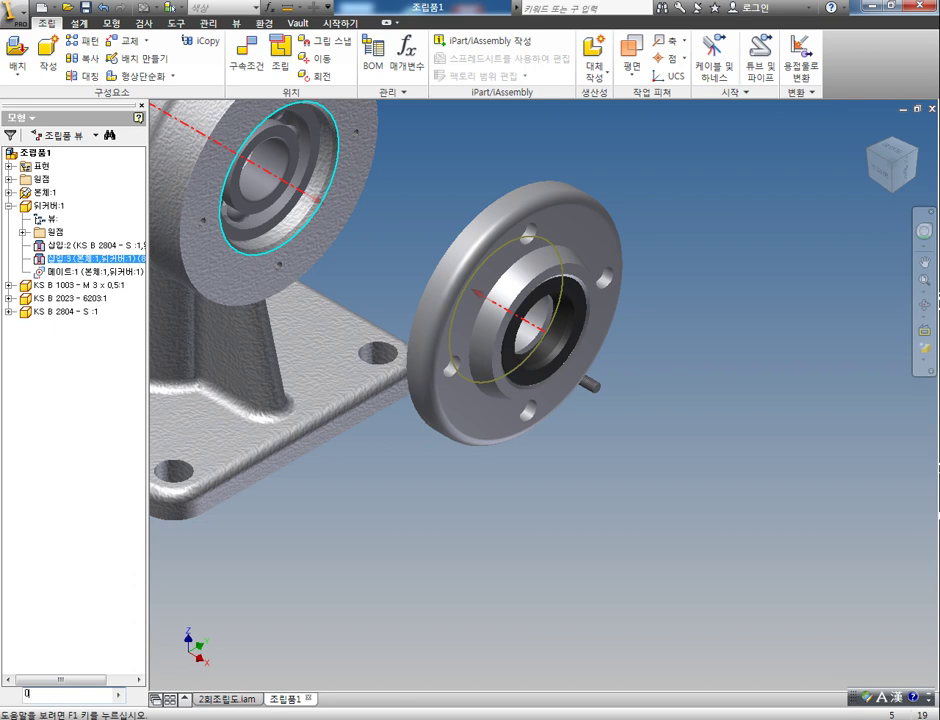
{"action": "type", "text": "0"}
{"action": "key", "text": "Return"}
{"action": "left_click", "coordinate": [449, 580]}
Change the colour of the KS B 1003 - M 3 x 0.5 bolt to 검은색 (black)
{"action": "middle_click_drag", "start_coordinate": [449, 474], "coordinate": [459, 544]}
{"action": "left_click", "coordinate": [574, 438]}
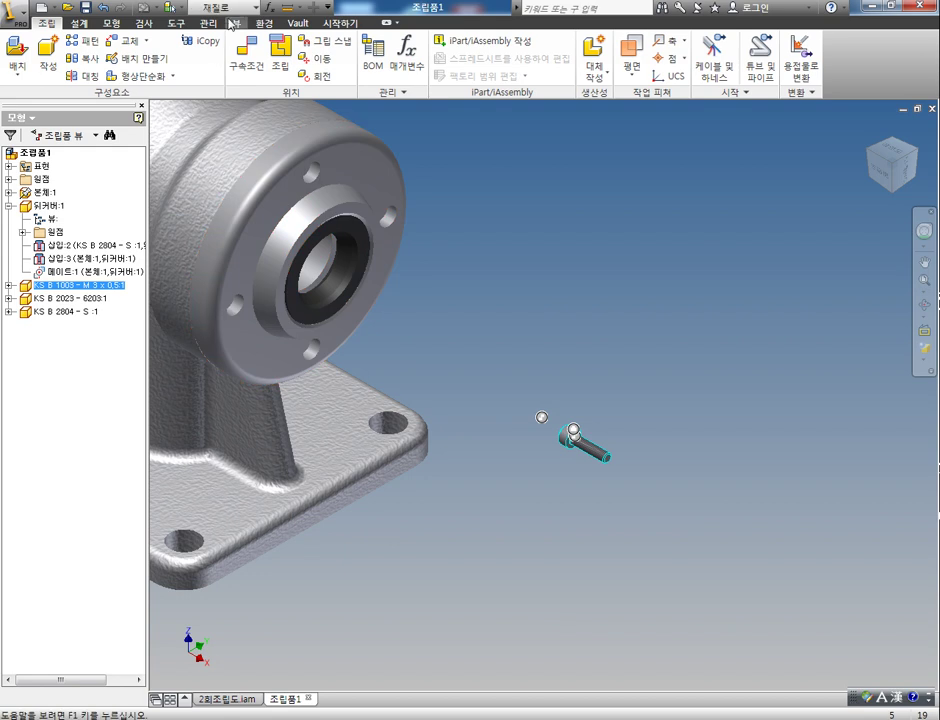
{"action": "left_click", "coordinate": [231, 10]}
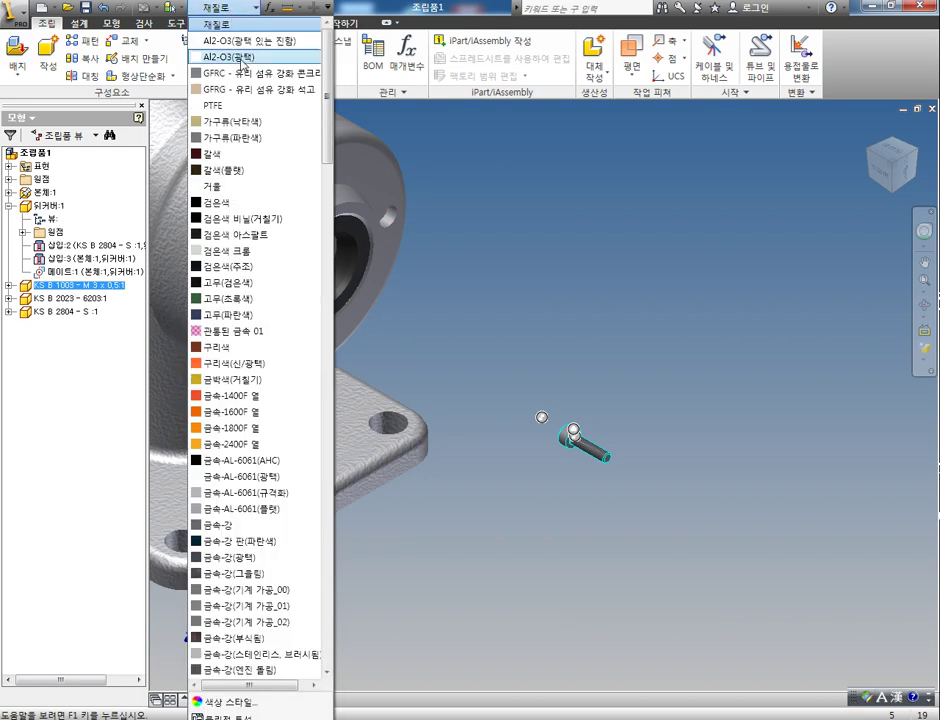
{"action": "left_click", "coordinate": [222, 203]}
{"action": "left_click", "coordinate": [503, 466]}
Rotate the KS B 1003 bolt so its threaded end points toward the cover and its head faces outward
{"action": "middle_click_drag", "start_coordinate": [541, 458], "coordinate": [571, 438]}
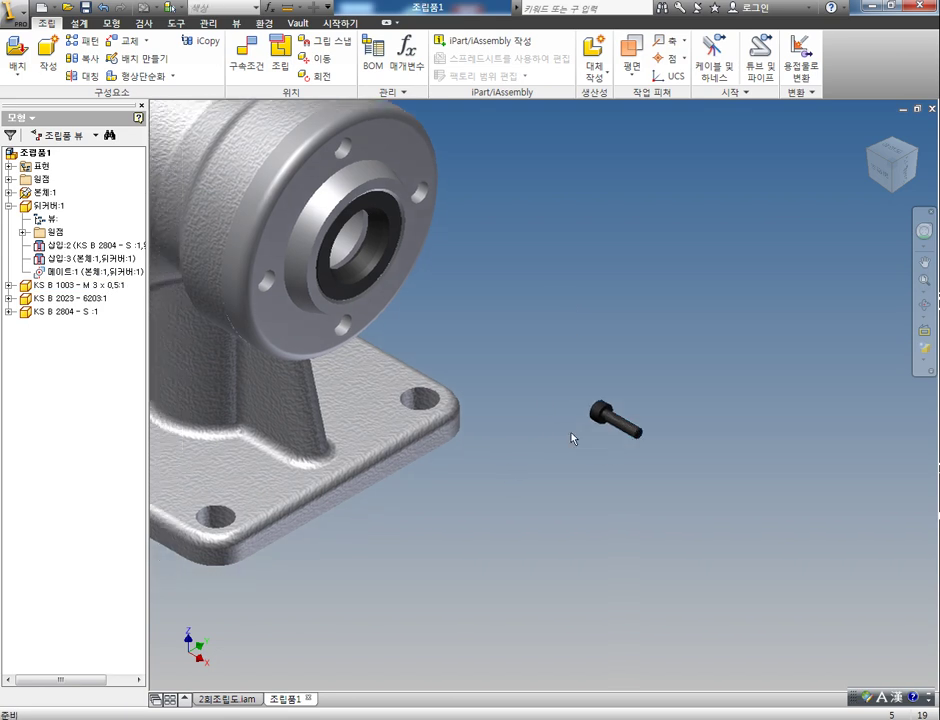
{"action": "scroll", "coordinate": [574, 436], "scroll_direction": "up", "scroll_amount": 3}
{"action": "scroll", "coordinate": [575, 434], "scroll_direction": "down", "scroll_amount": 4}
{"action": "left_click", "coordinate": [612, 418]}
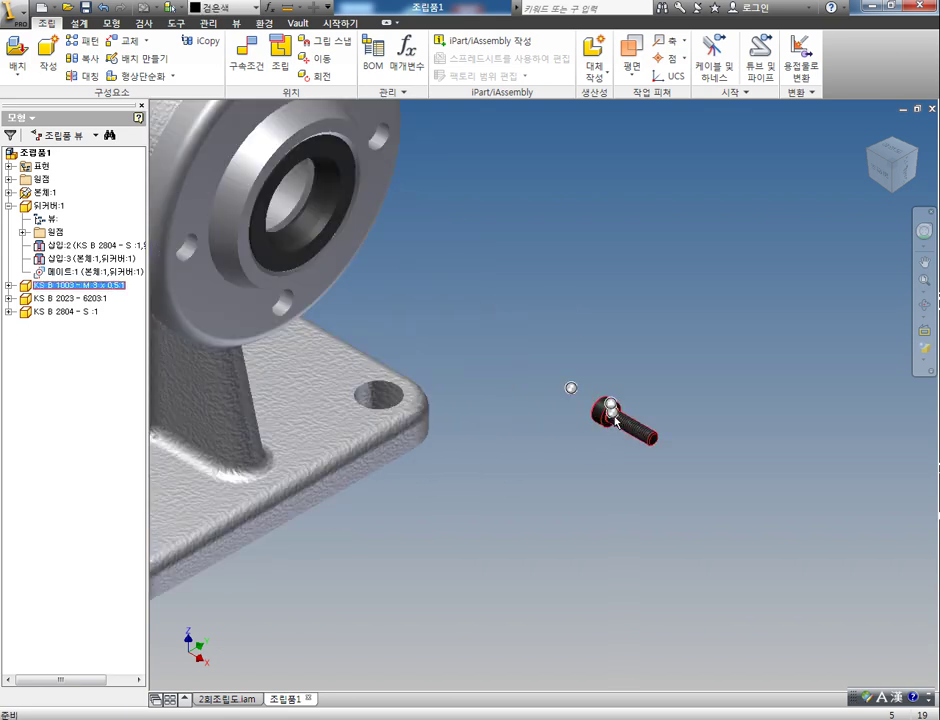
{"action": "key", "text": "g"}
{"action": "left_click_drag", "start_coordinate": [634, 425], "coordinate": [536, 375]}
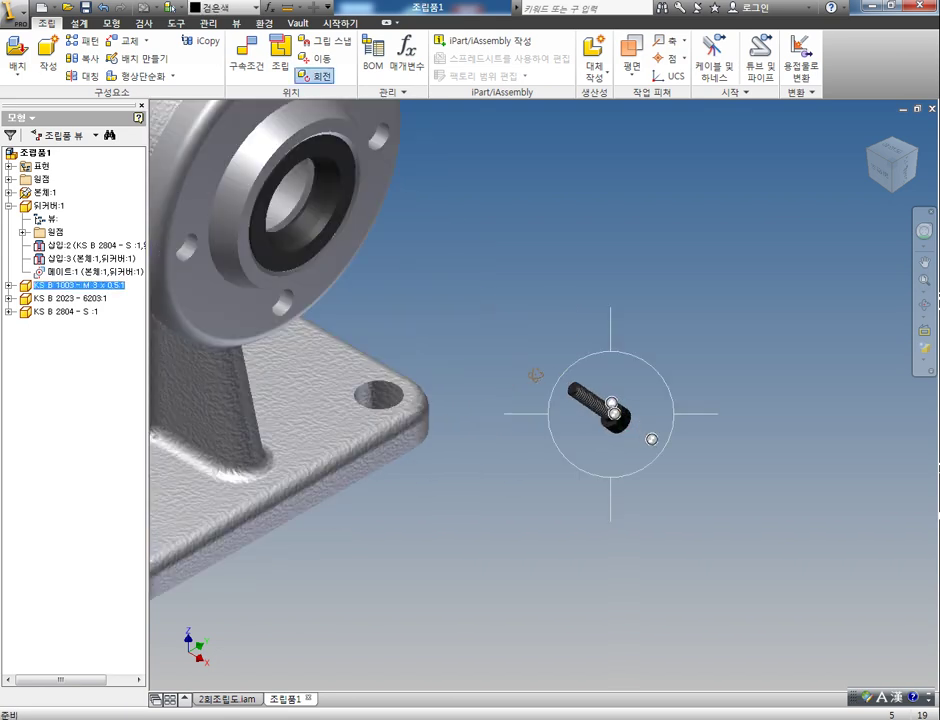
{"action": "right_click", "coordinate": [534, 362]}
{"action": "left_click", "coordinate": [566, 366]}
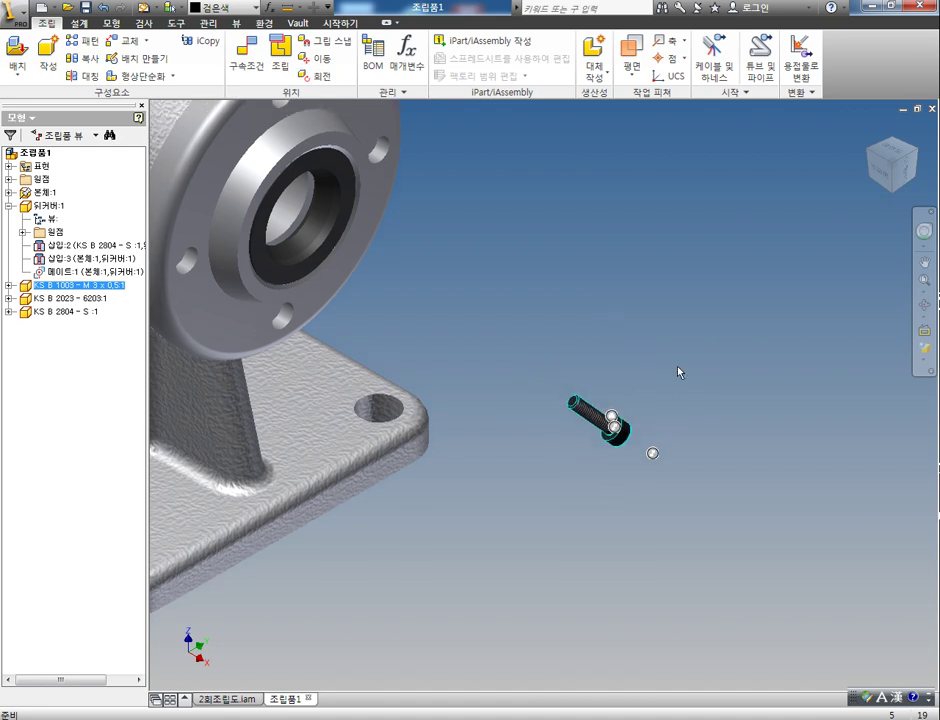
Seat the M3 bolt in the cover's upper counterbored hole with an Insert constraint at 0 mm offset
{"action": "key", "text": "c"}
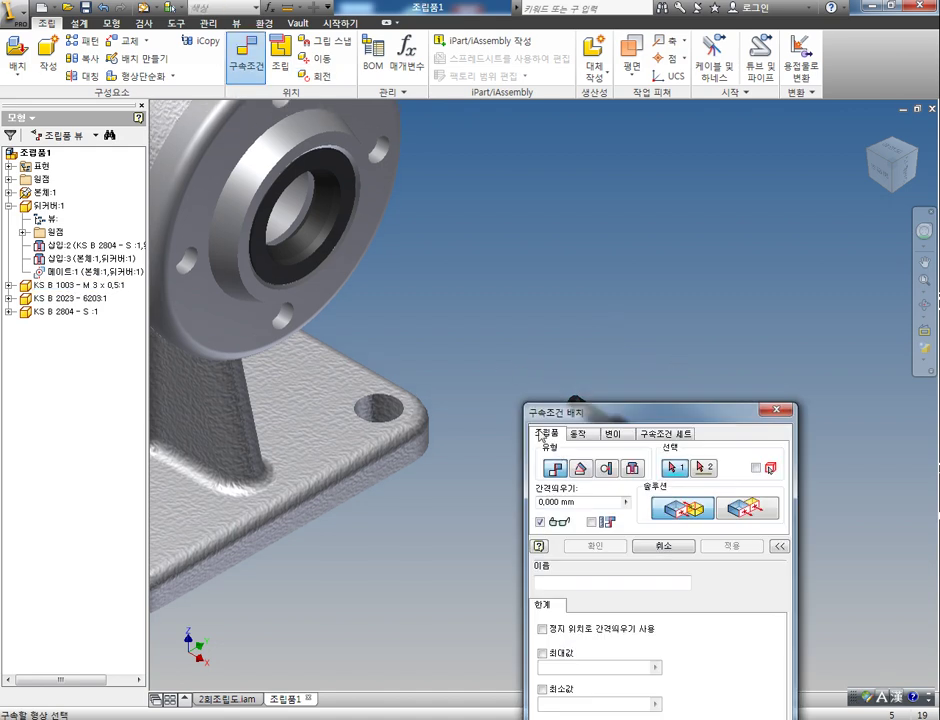
{"action": "left_click_drag", "start_coordinate": [638, 412], "coordinate": [566, 564]}
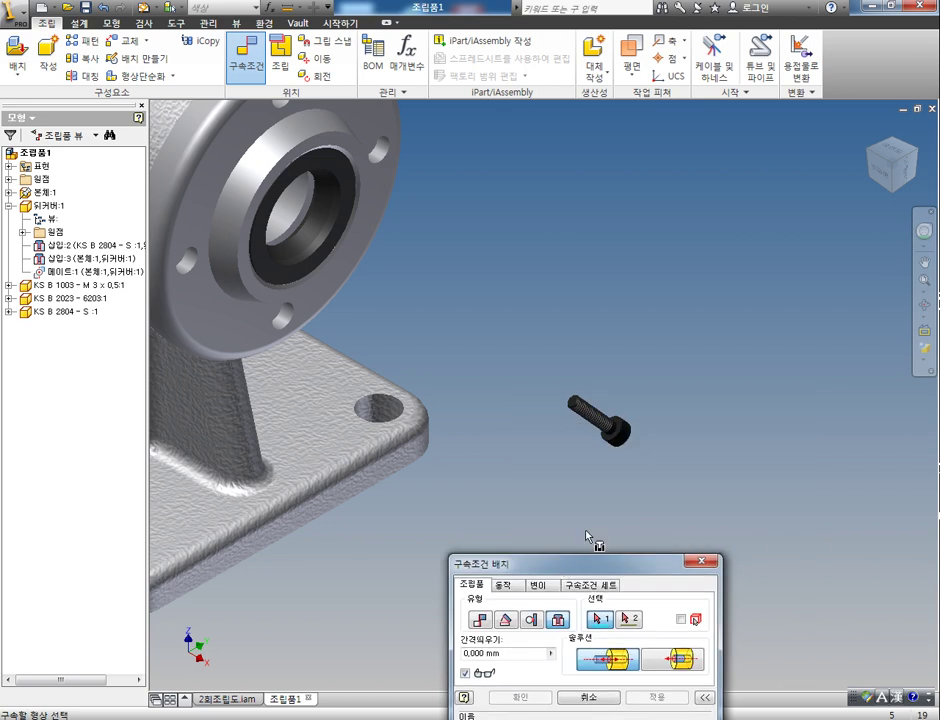
{"action": "scroll", "coordinate": [619, 450], "scroll_direction": "up", "scroll_amount": 5}
{"action": "left_click", "coordinate": [620, 420]}
{"action": "scroll", "coordinate": [590, 425], "scroll_direction": "down", "scroll_amount": 4}
{"action": "scroll", "coordinate": [343, 345], "scroll_direction": "up", "scroll_amount": 8}
{"action": "middle_click_drag", "start_coordinate": [347, 297], "coordinate": [391, 517]}
{"action": "middle_click_drag", "start_coordinate": [412, 387], "coordinate": [440, 542]}
{"action": "key", "text": "F4"}
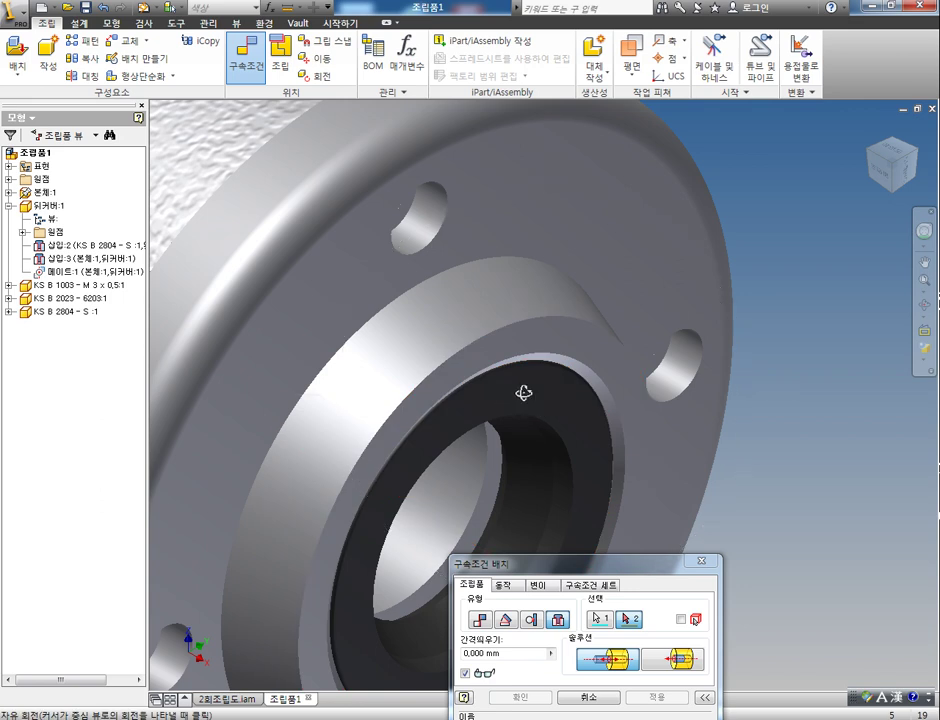
{"action": "left_click_drag", "start_coordinate": [524, 394], "coordinate": [510, 380]}
{"action": "left_click", "coordinate": [373, 199]}
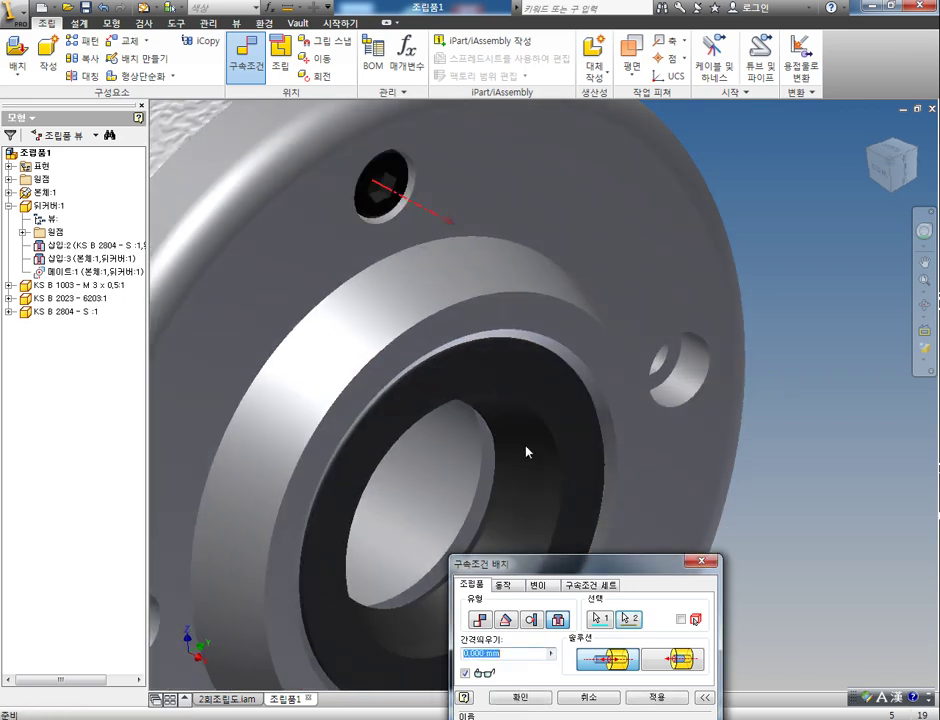
{"action": "left_click", "coordinate": [663, 698]}
{"action": "left_click", "coordinate": [702, 563]}
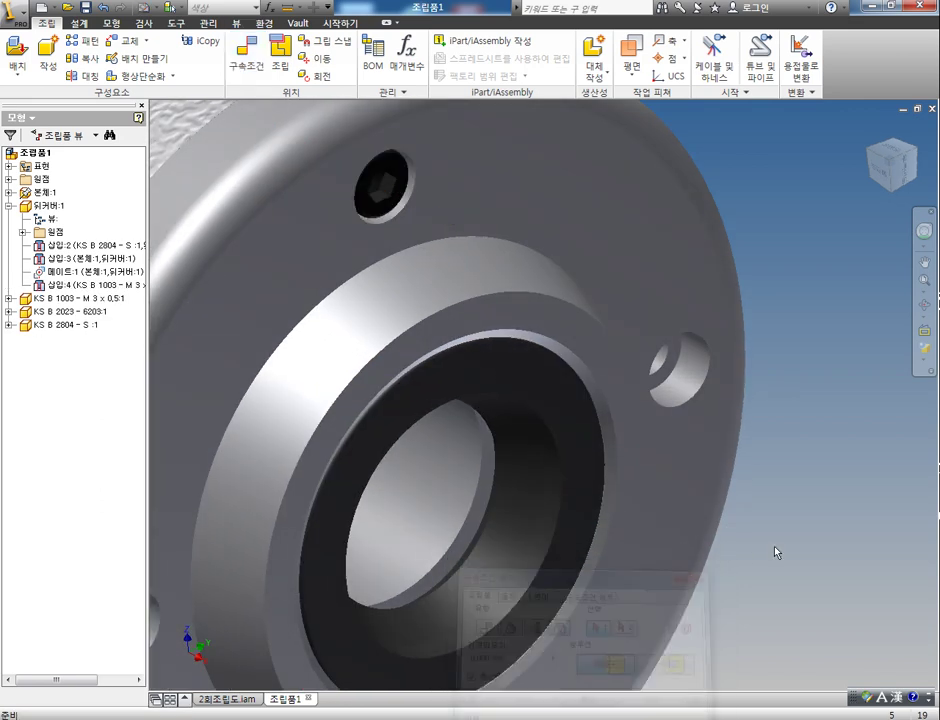
Create a circular component pattern of the M3 bolt around the cover's axis with 4 instances at 90 degrees
{"action": "scroll", "coordinate": [769, 549], "scroll_direction": "up", "scroll_amount": 5}
{"action": "middle_click_drag", "start_coordinate": [769, 549], "coordinate": [673, 460]}
{"action": "left_click", "coordinate": [83, 40]}
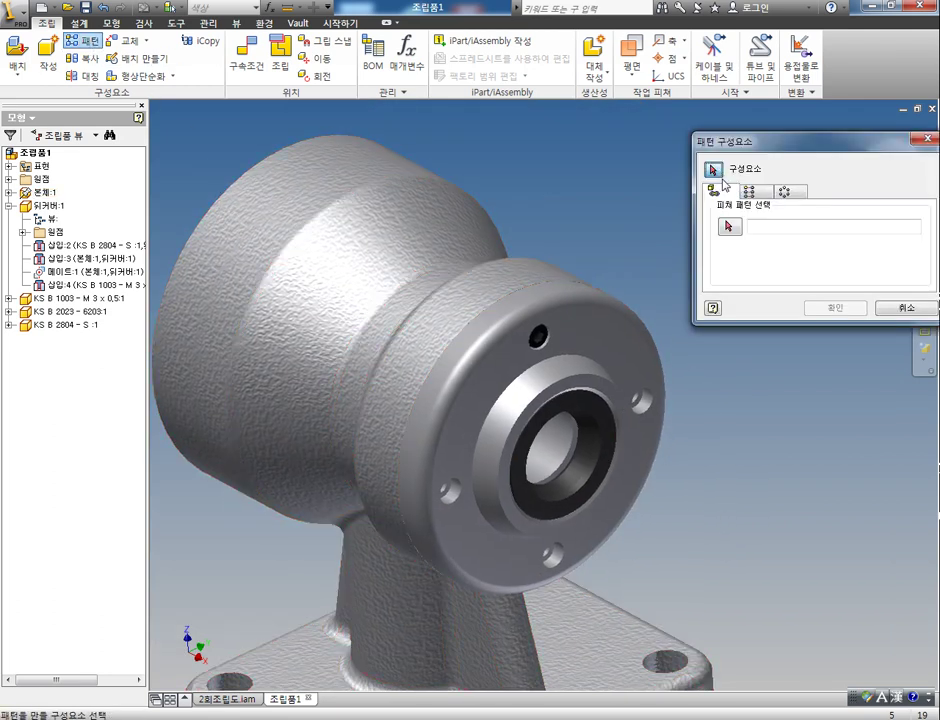
{"action": "left_click", "coordinate": [538, 336]}
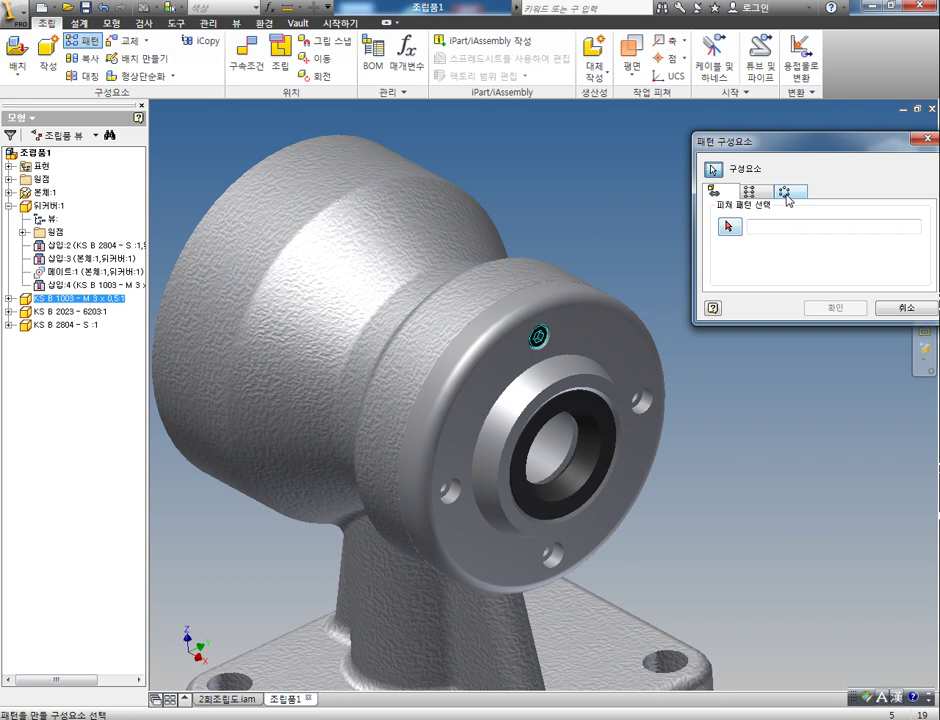
{"action": "left_click", "coordinate": [786, 193]}
{"action": "left_click", "coordinate": [730, 230]}
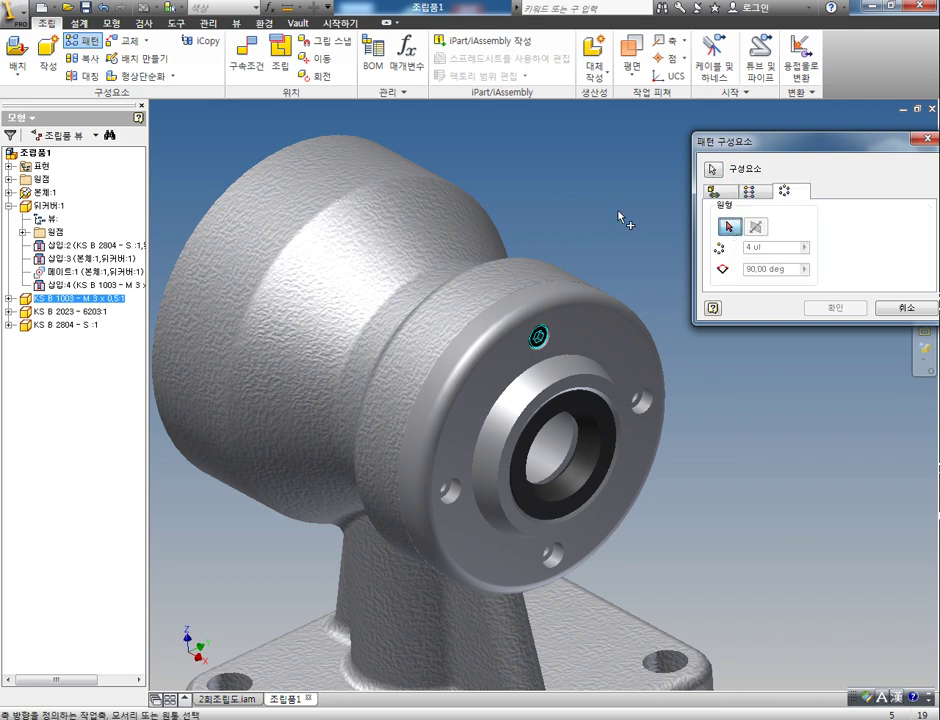
{"action": "left_click", "coordinate": [530, 303]}
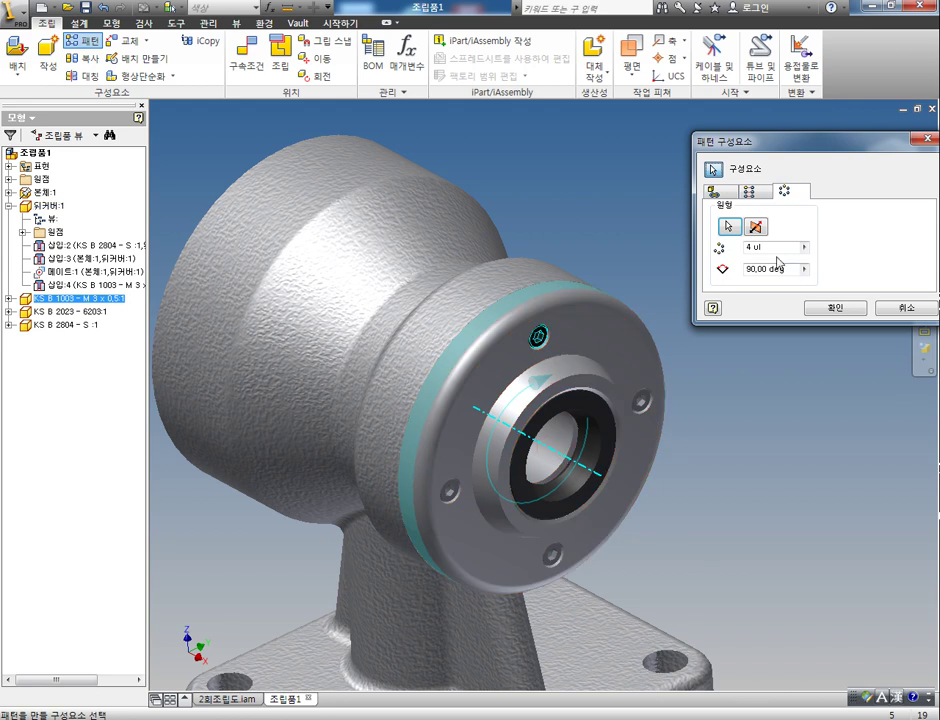
{"action": "left_click", "coordinate": [836, 308]}
Run an interference analysis on all components of the assembly
{"action": "scroll", "coordinate": [672, 448], "scroll_direction": "up", "scroll_amount": 5}
{"action": "middle_click_drag", "start_coordinate": [668, 457], "coordinate": [592, 428]}
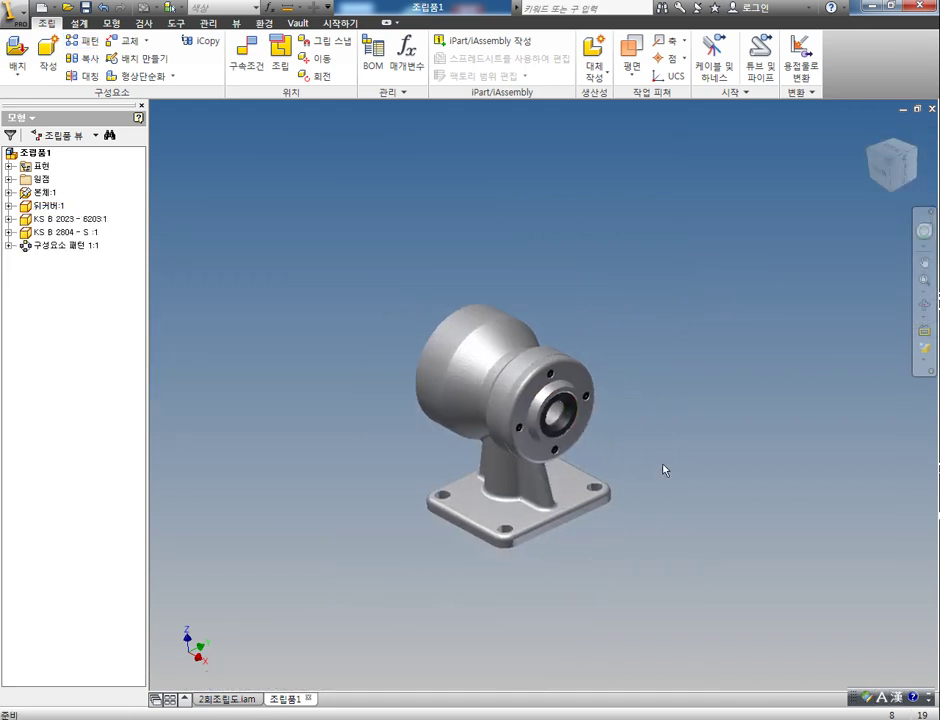
{"action": "left_click", "coordinate": [869, 130]}
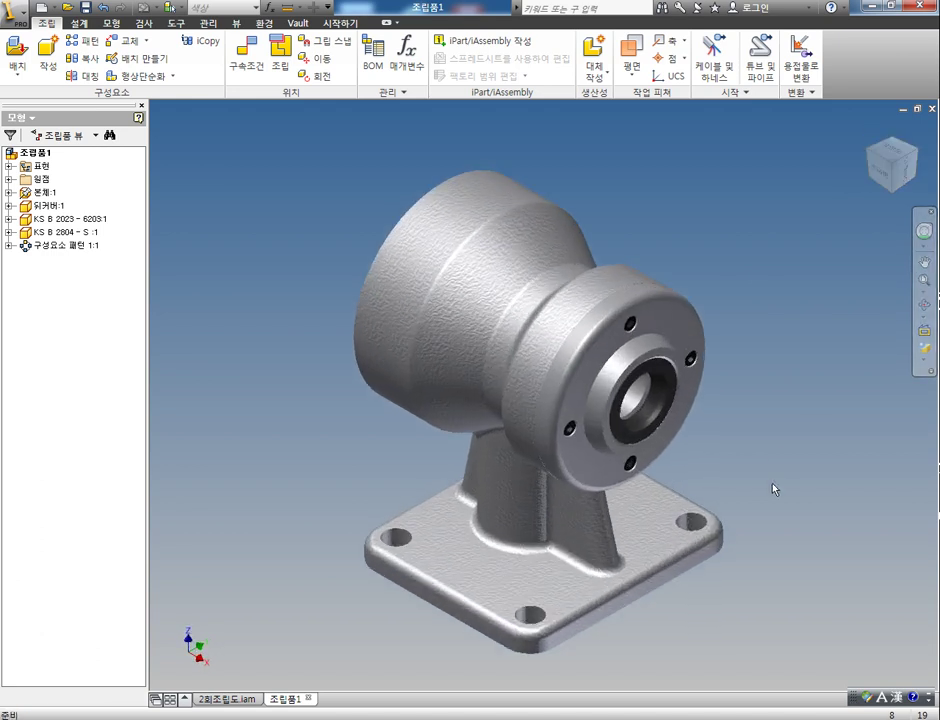
{"action": "left_click_drag", "start_coordinate": [775, 601], "coordinate": [359, 320]}
{"action": "key", "text": "i"}
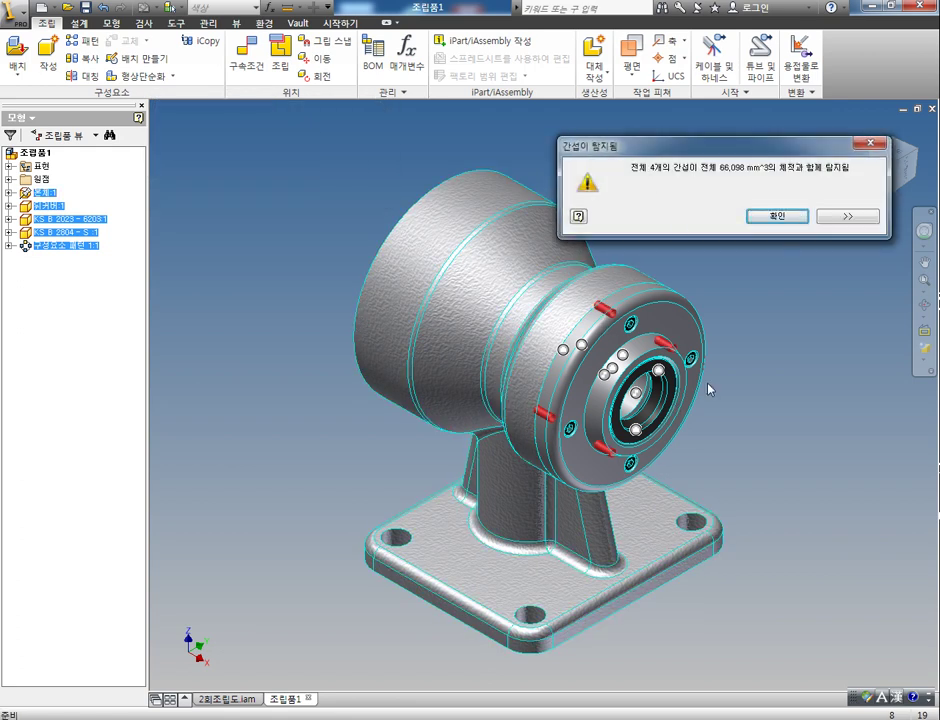
{"action": "left_click", "coordinate": [786, 217]}
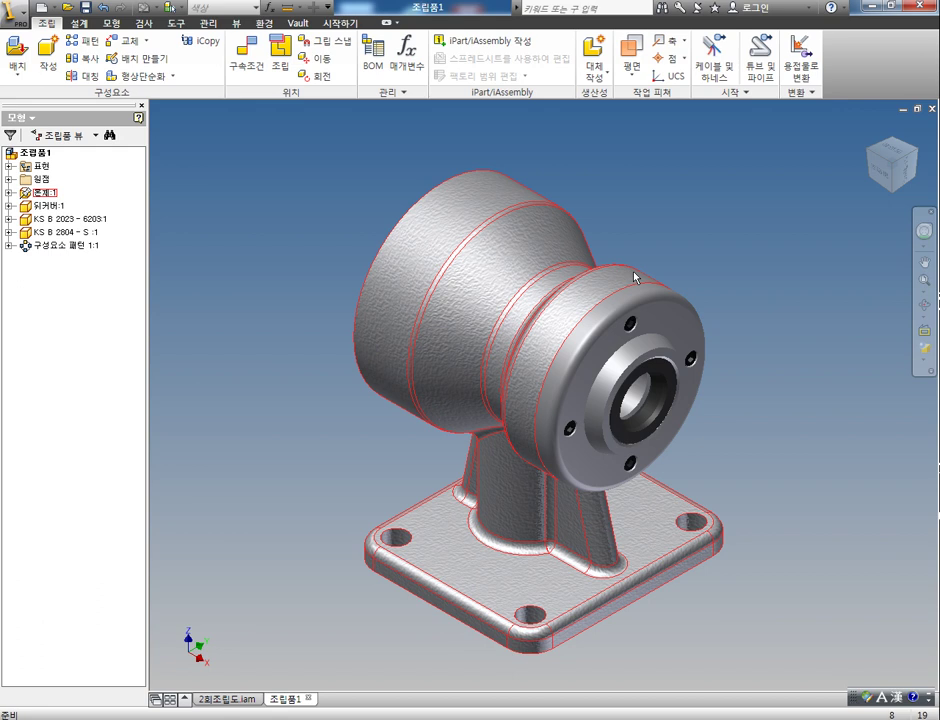
Place one 앞커버 (front cover) part from the 제2회 folder beside the housing
{"action": "left_click", "coordinate": [17, 55]}
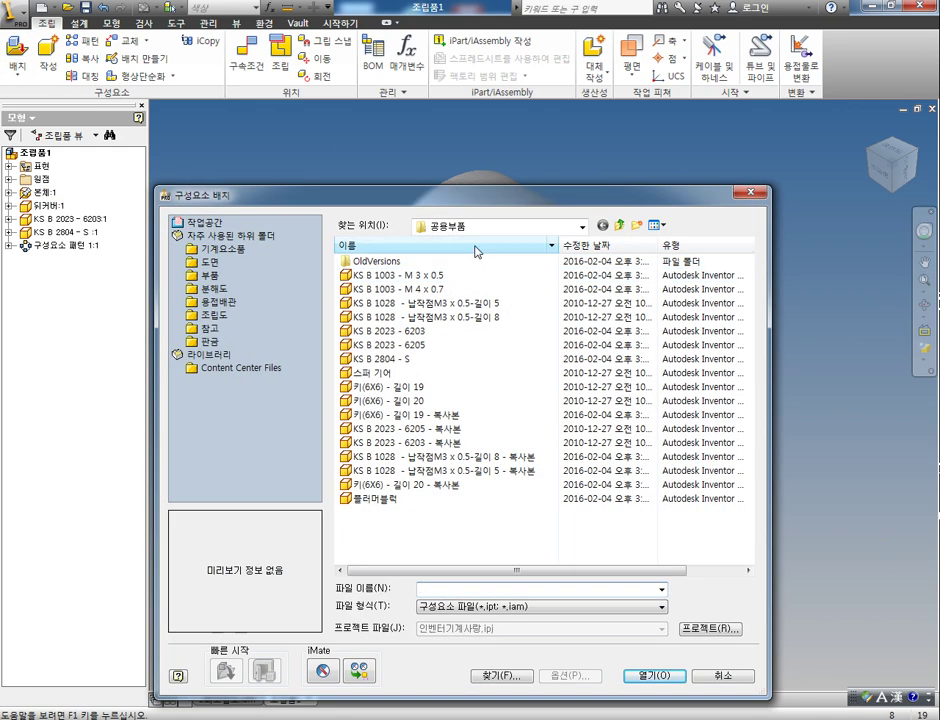
{"action": "left_click", "coordinate": [621, 226]}
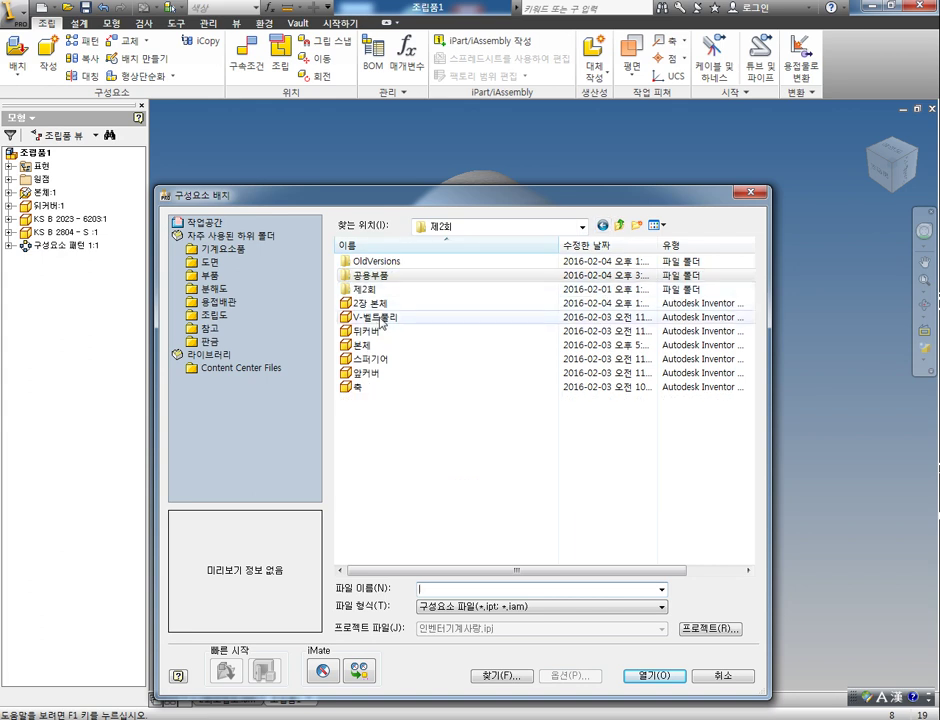
{"action": "left_click", "coordinate": [400, 372]}
{"action": "left_click", "coordinate": [652, 675]}
{"action": "left_click", "coordinate": [283, 249]}
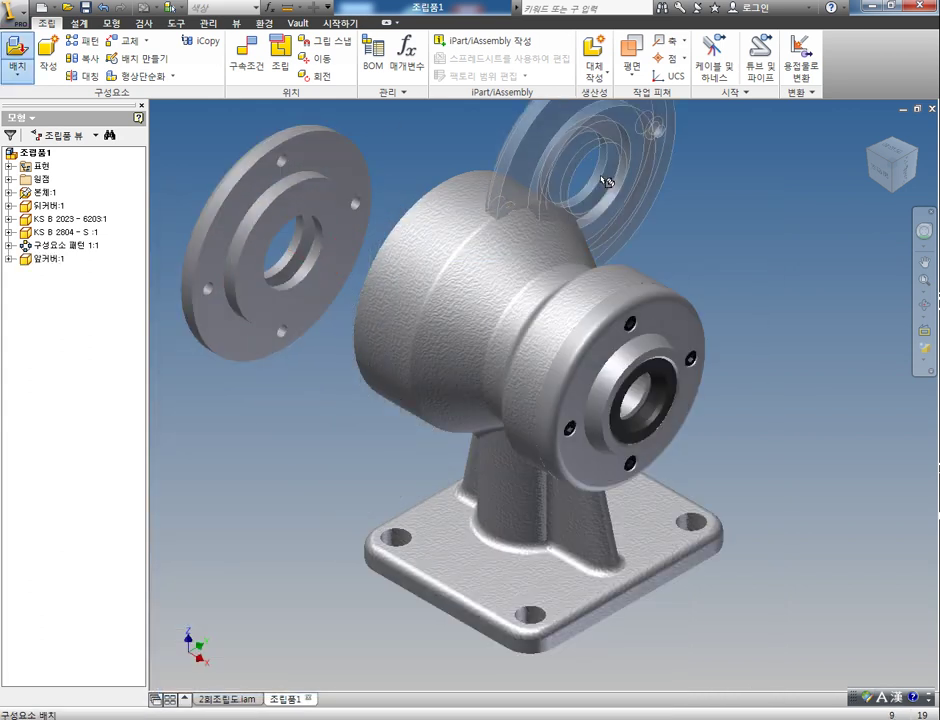
{"action": "key", "text": "Escape"}
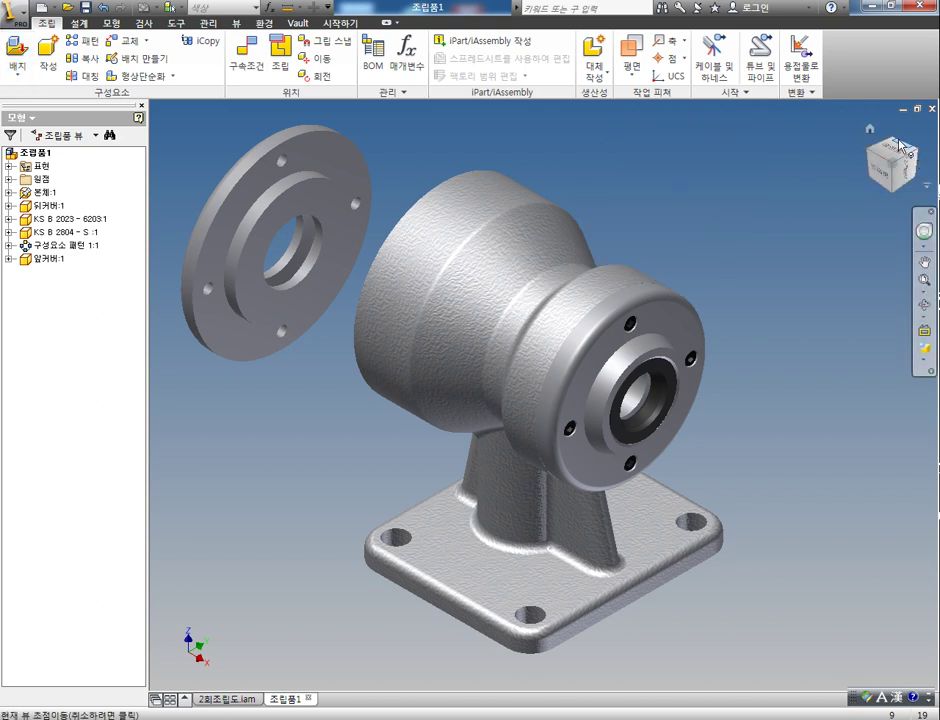
Place one each of KS B 1003 - M 4 x 0.7, KS B 2023 - 6205 and 플러머블럭 from the 공용부품 folder near the front cover
{"action": "left_click", "coordinate": [897, 148]}
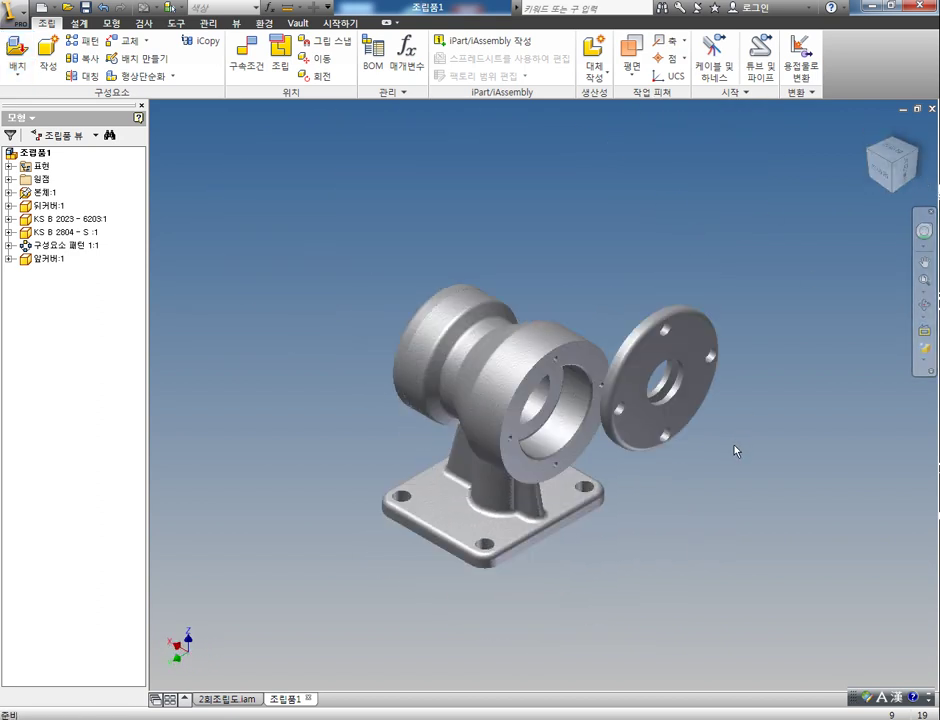
{"action": "scroll", "coordinate": [612, 489], "scroll_direction": "down", "scroll_amount": 4}
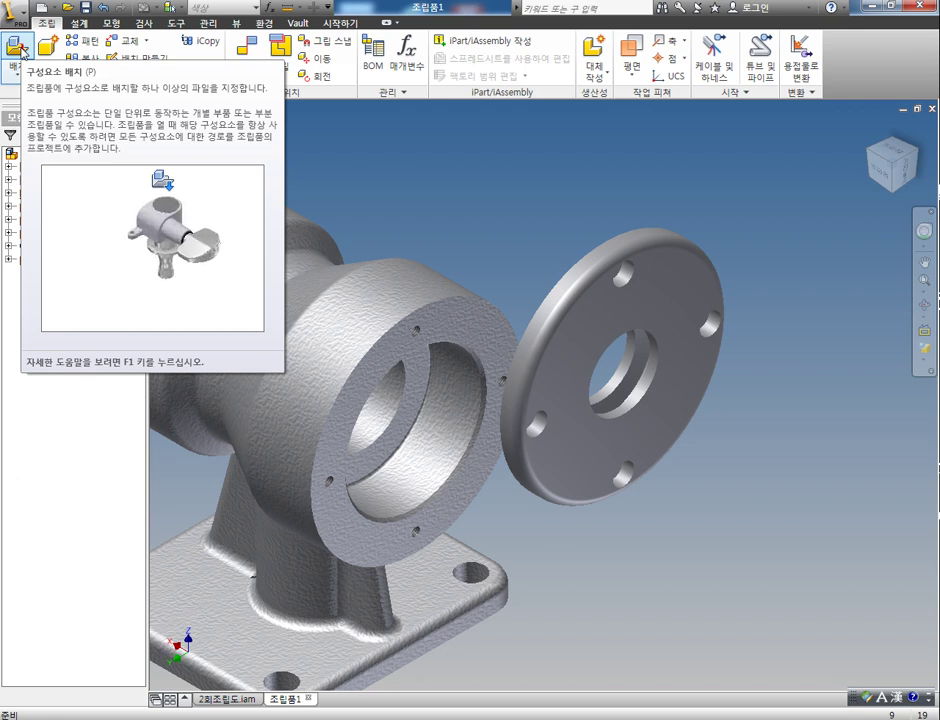
{"action": "left_click", "coordinate": [27, 50]}
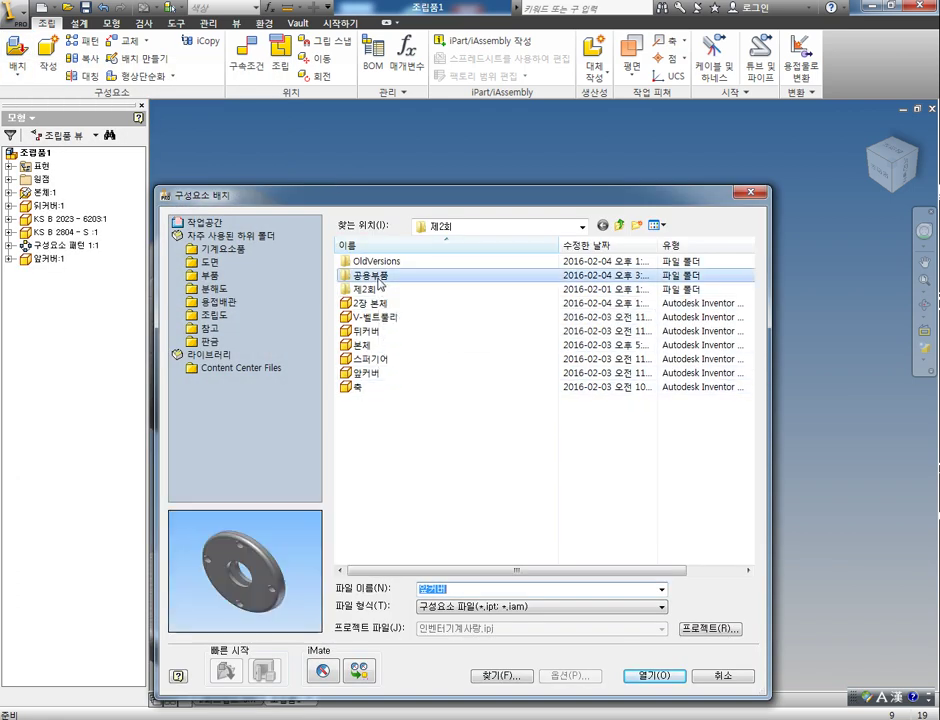
{"action": "double_click", "coordinate": [372, 275]}
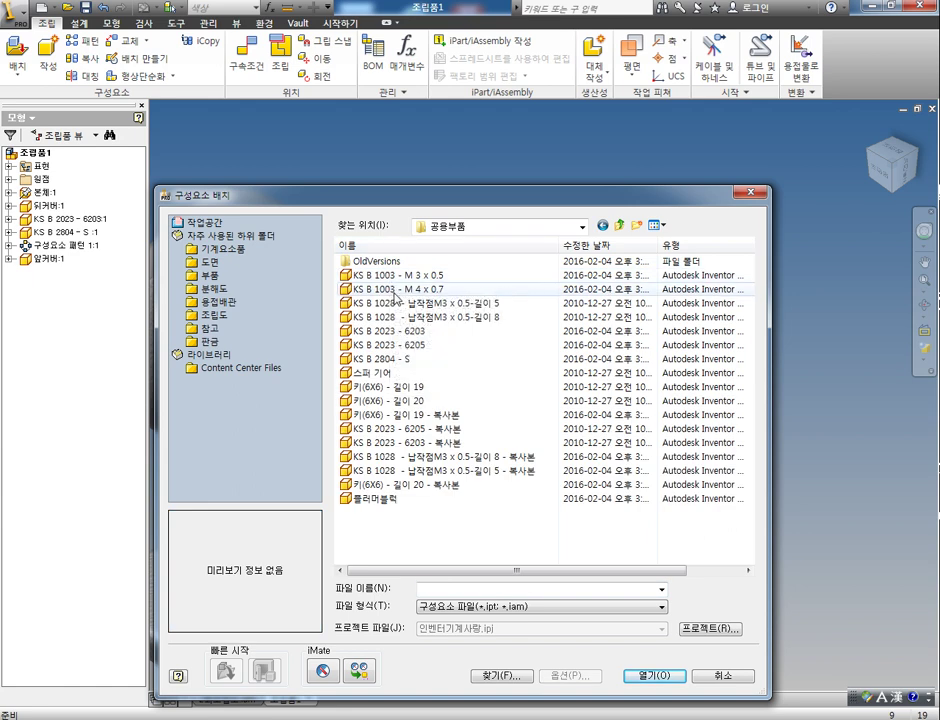
{"action": "left_click", "coordinate": [395, 290]}
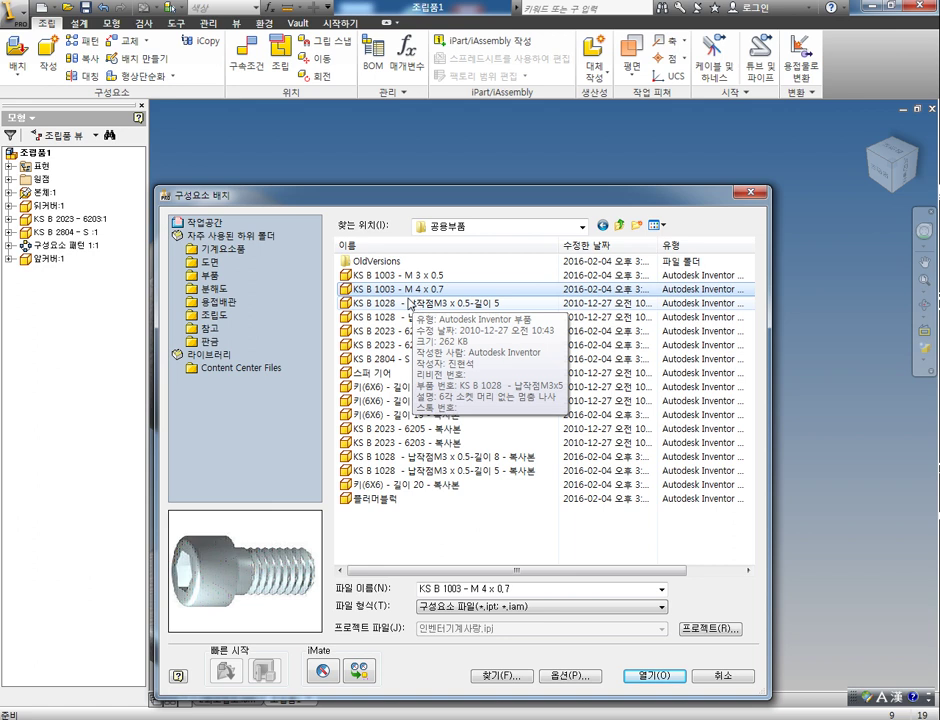
{"action": "left_click", "coordinate": [440, 498], "text": "ctrl"}
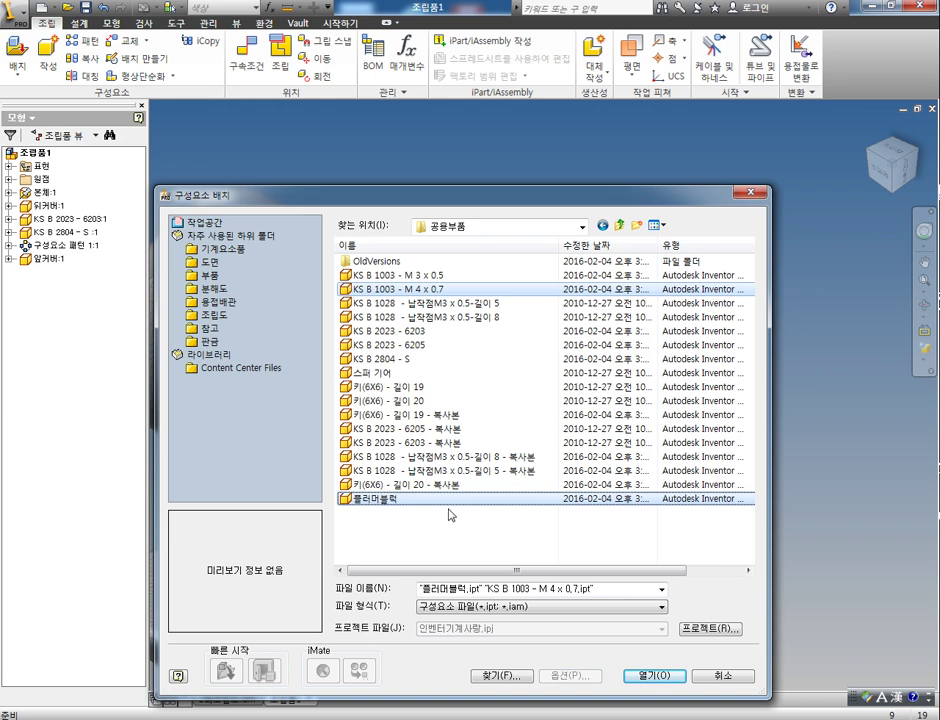
{"action": "left_click", "coordinate": [430, 345], "text": "ctrl"}
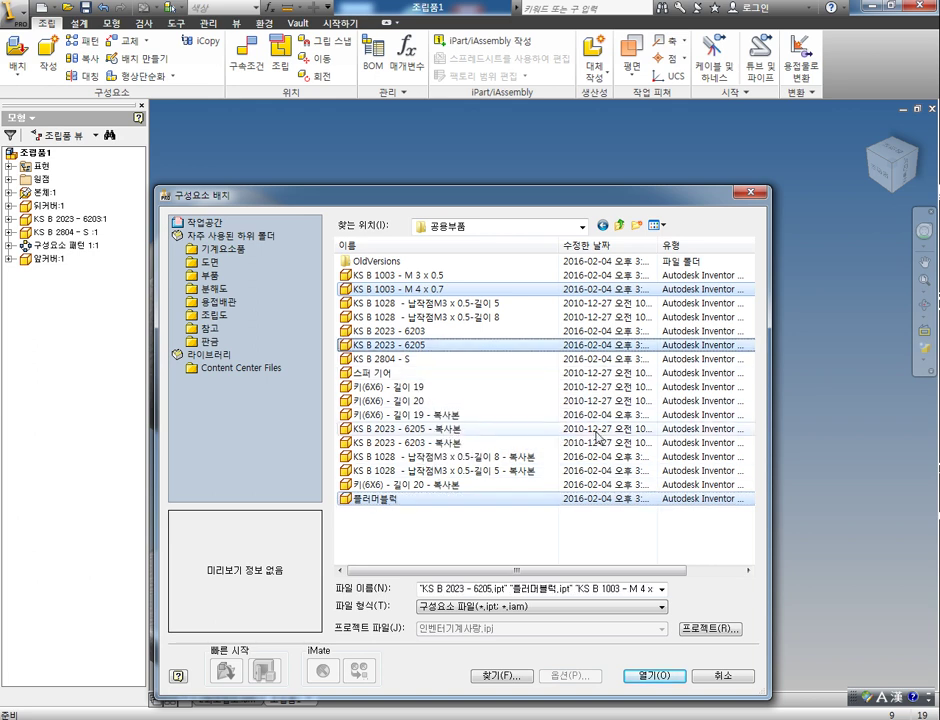
{"action": "left_click", "coordinate": [652, 676]}
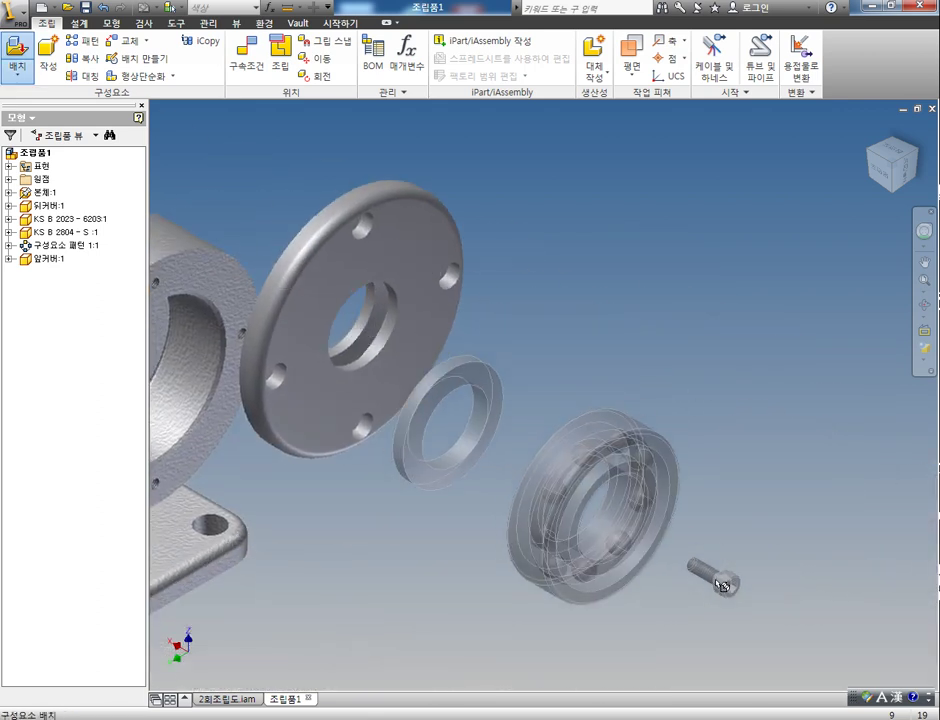
{"action": "key", "text": "Escape"}
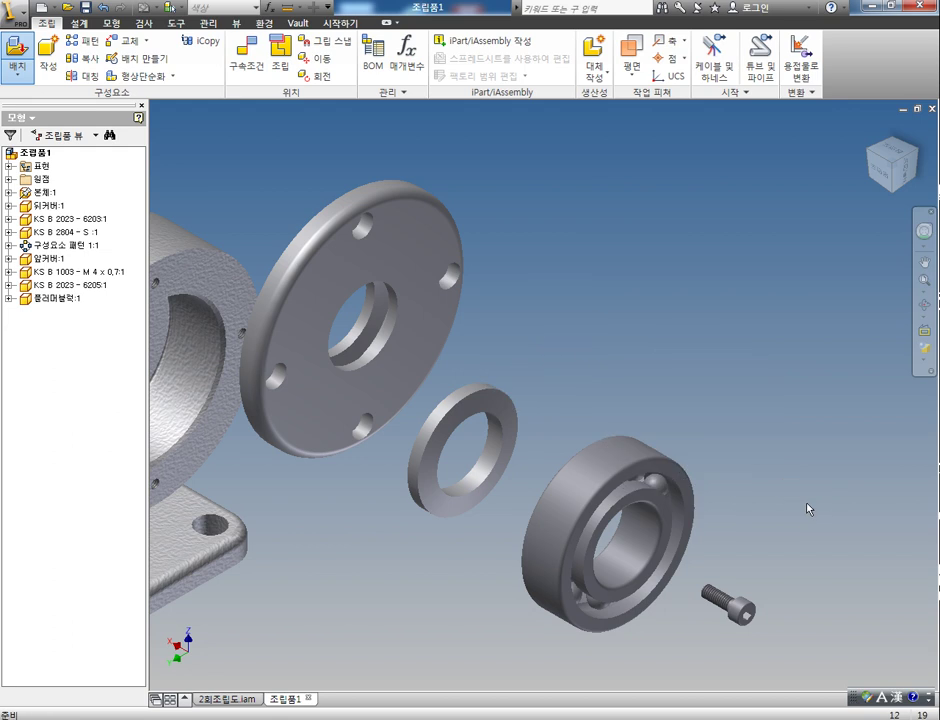
Change the colour of the 플러머블럭 ring to 검은색 비닐(거칠기) (rough black vinyl)
{"action": "left_click", "coordinate": [427, 468]}
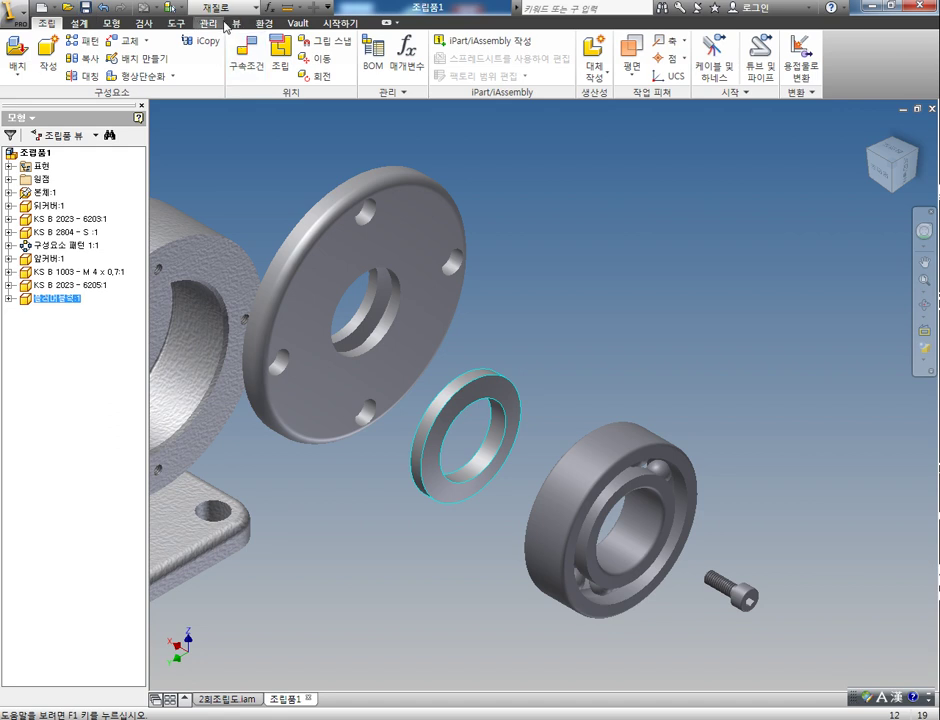
{"action": "left_click", "coordinate": [244, 12]}
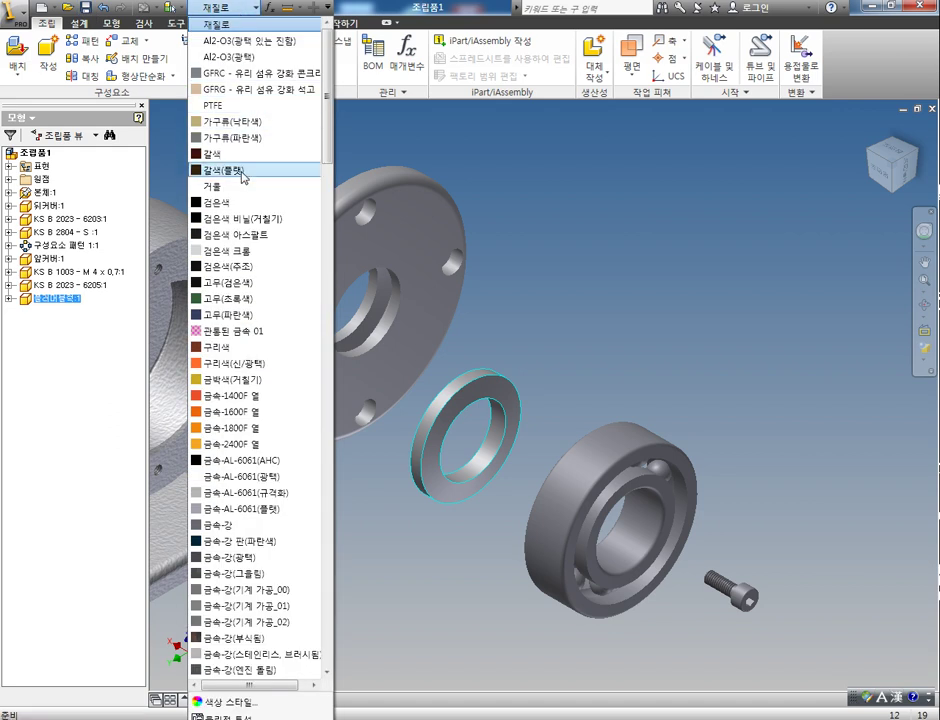
{"action": "left_click", "coordinate": [250, 219]}
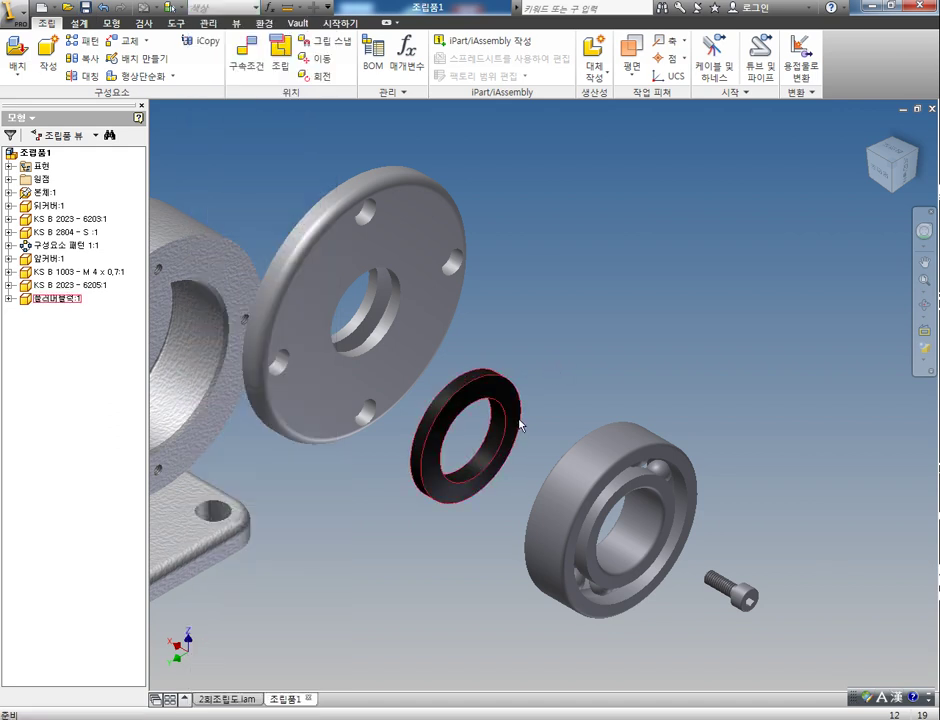
Insert-constrain the black 플러머블럭 ring into the centre recess of the front cover with 0 mm offset
{"action": "scroll", "coordinate": [475, 352], "scroll_direction": "up", "scroll_amount": 2}
{"action": "scroll", "coordinate": [545, 440], "scroll_direction": "up", "scroll_amount": 3}
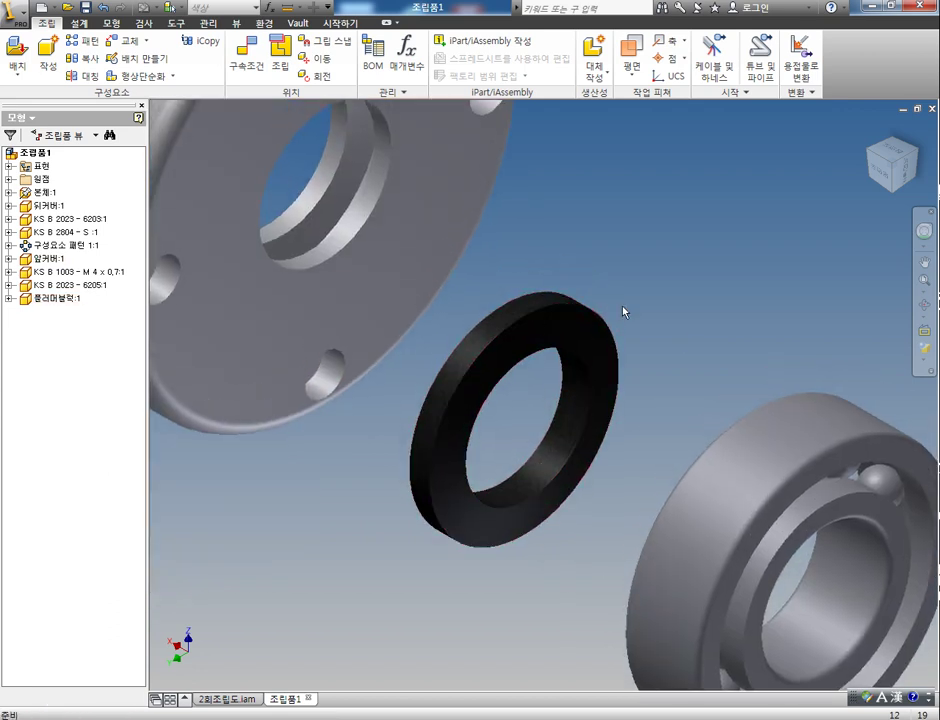
{"action": "key", "text": "c"}
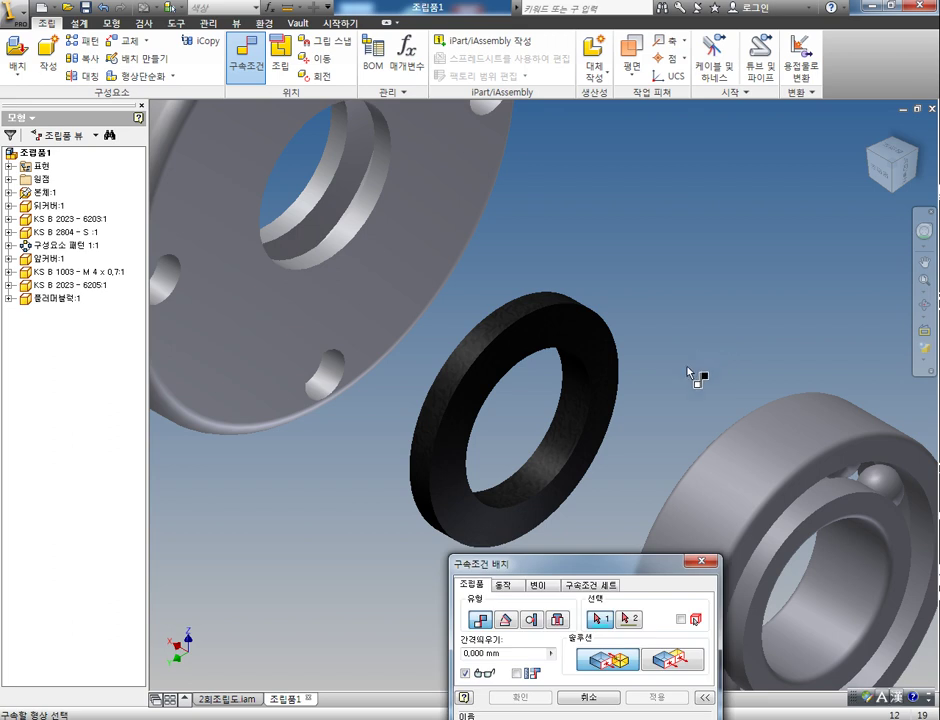
{"action": "left_click", "coordinate": [557, 620]}
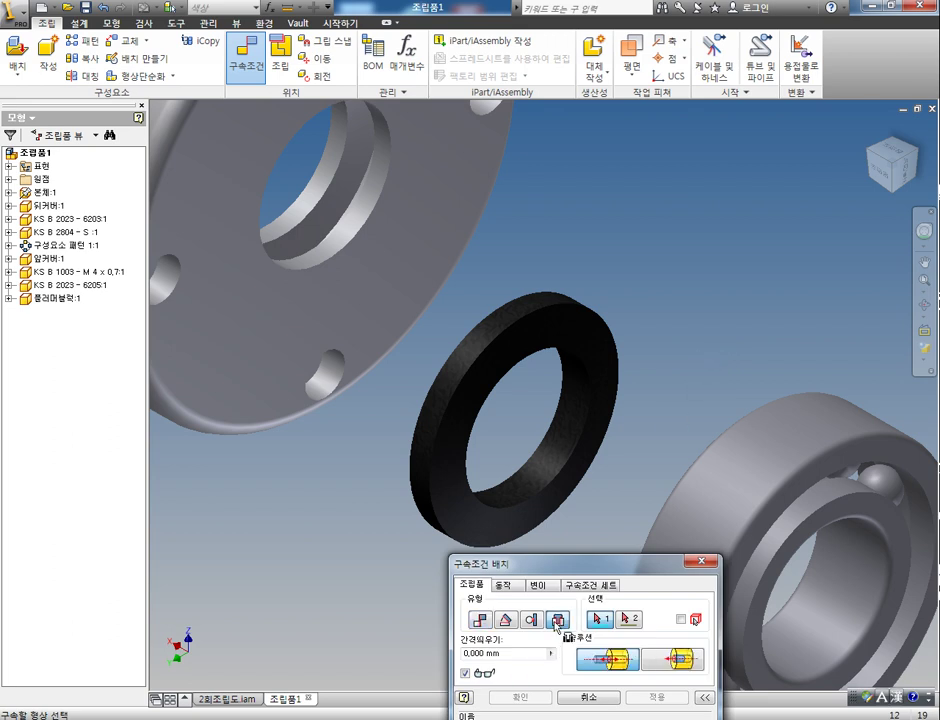
{"action": "left_click", "coordinate": [441, 530]}
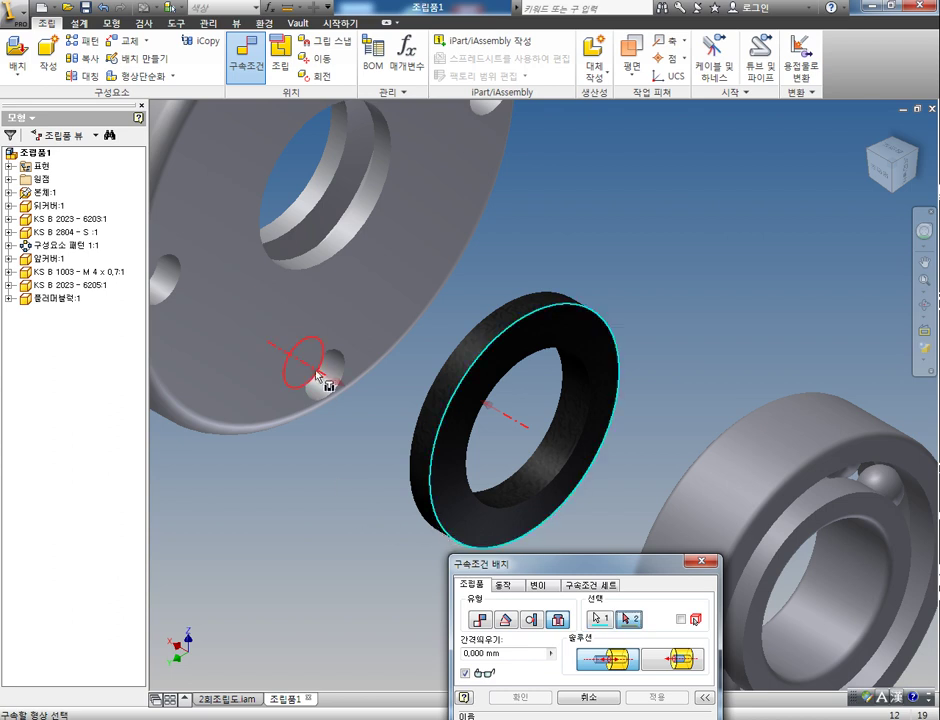
{"action": "scroll", "coordinate": [350, 330], "scroll_direction": "up", "scroll_amount": 2}
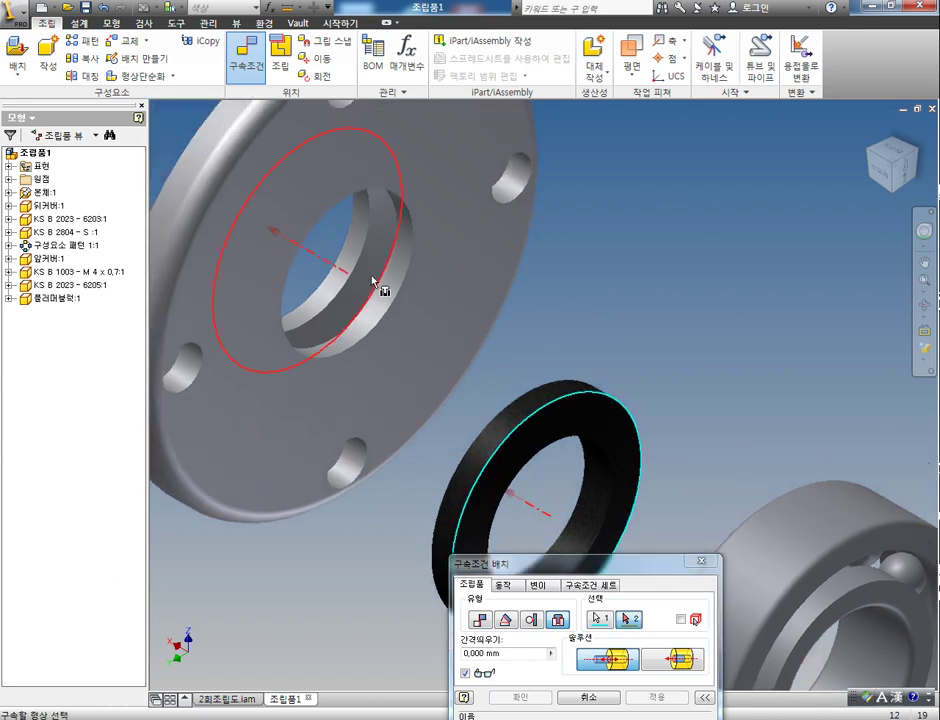
{"action": "key", "text": "F4"}
{"action": "left_click_drag", "start_coordinate": [411, 308], "coordinate": [427, 332]}
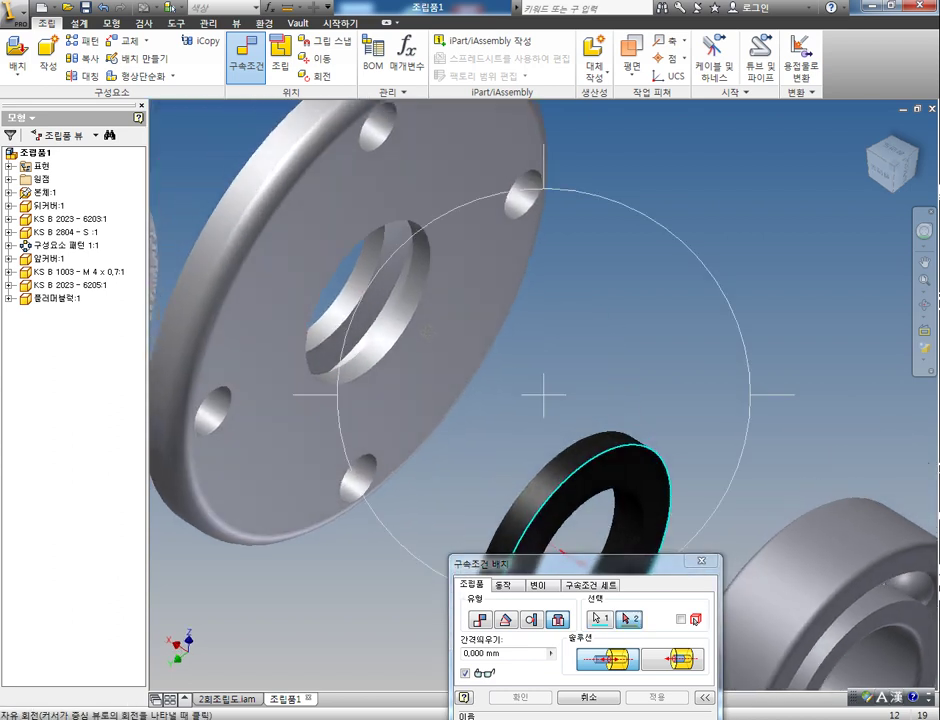
{"action": "left_click", "coordinate": [391, 313]}
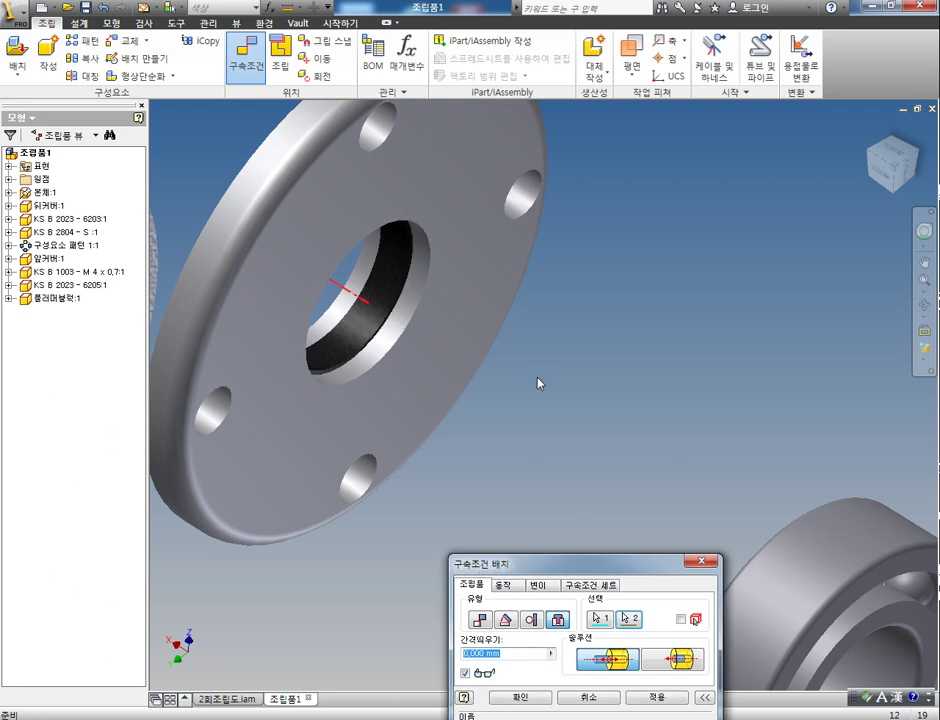
{"action": "left_click_drag", "start_coordinate": [585, 563], "coordinate": [471, 284]}
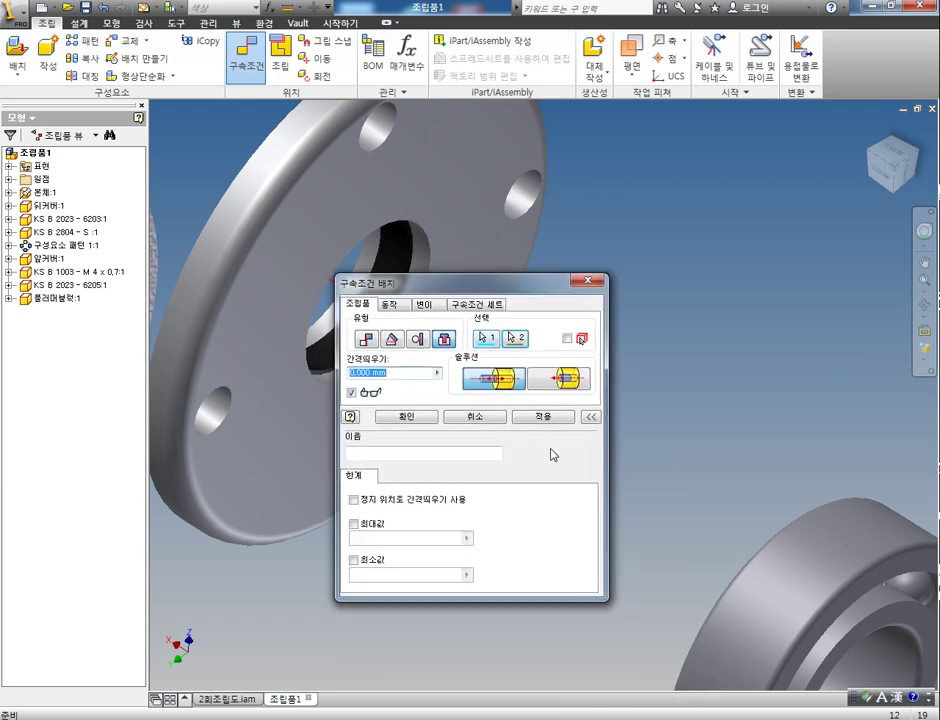
{"action": "left_click", "coordinate": [533, 416]}
{"action": "left_click", "coordinate": [588, 281]}
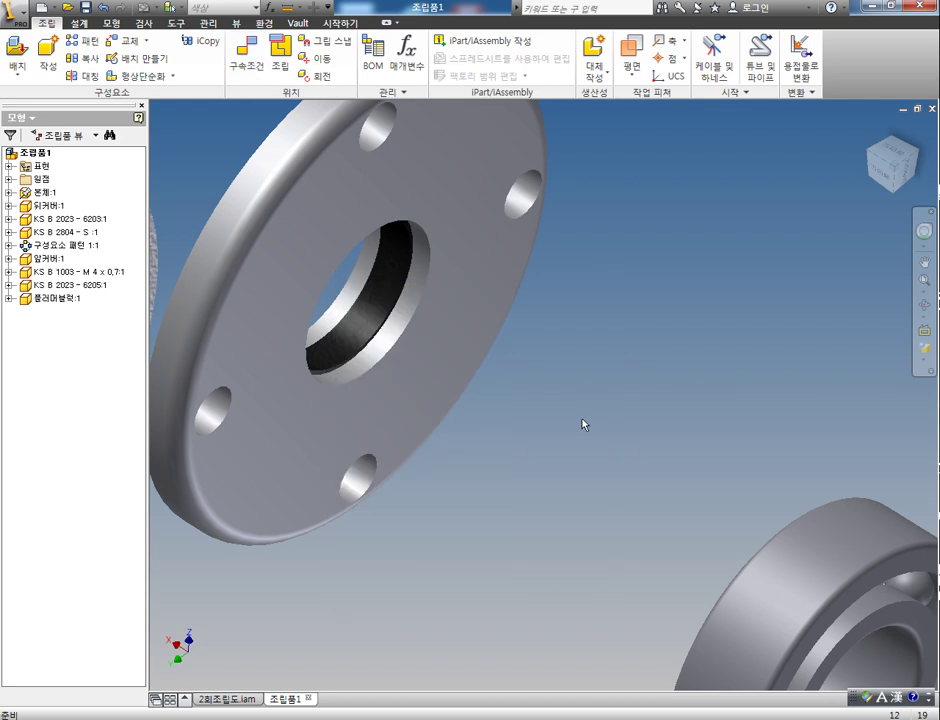
Insert-constrain the KS B 2023 - 6205 bearing against the inner shoulder of the housing's front bore with 0 mm offset
{"action": "scroll", "coordinate": [580, 430], "scroll_direction": "down", "scroll_amount": 3}
{"action": "scroll", "coordinate": [580, 430], "scroll_direction": "up", "scroll_amount": 6}
{"action": "middle_click_drag", "start_coordinate": [580, 431], "coordinate": [567, 398]}
{"action": "middle_click_drag", "start_coordinate": [503, 484], "coordinate": [504, 412]}
{"action": "key", "text": "c"}
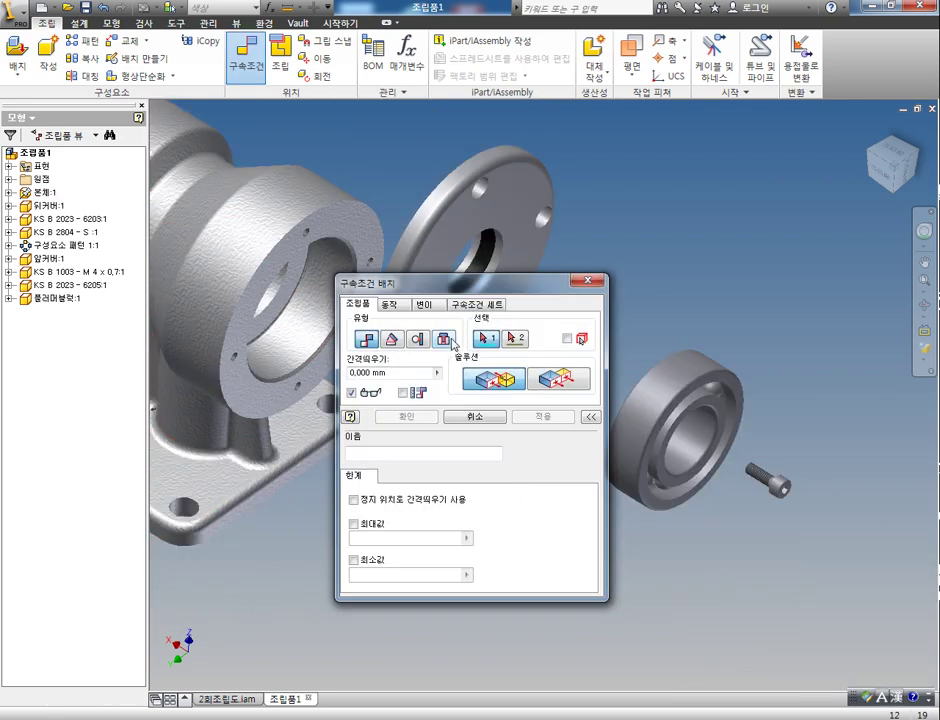
{"action": "scroll", "coordinate": [672, 499], "scroll_direction": "down", "scroll_amount": 4}
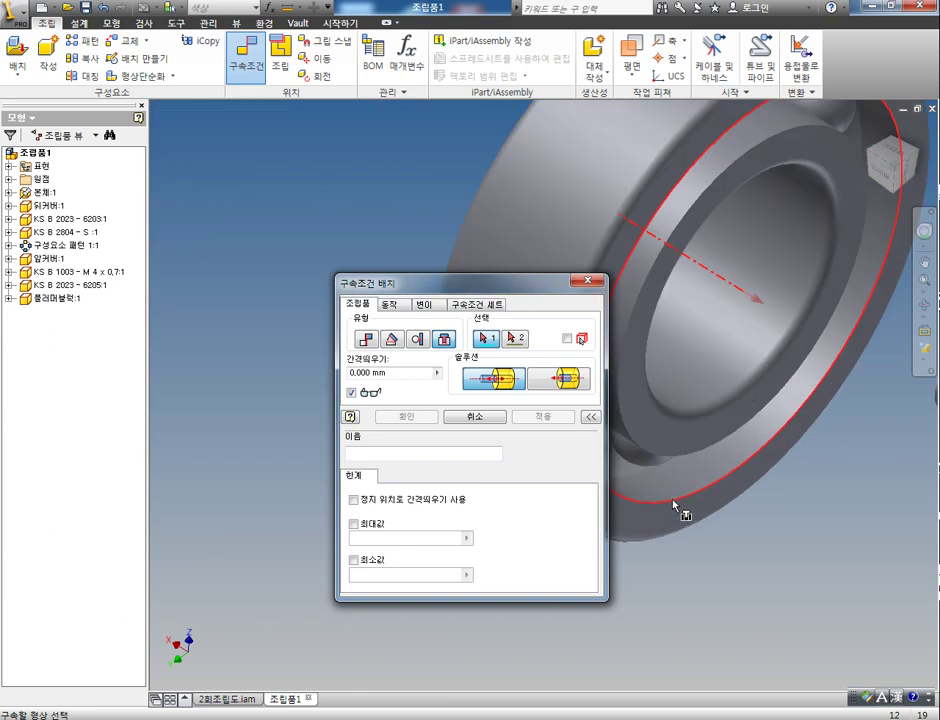
{"action": "left_click", "coordinate": [672, 503]}
{"action": "scroll", "coordinate": [668, 511], "scroll_direction": "up", "scroll_amount": 4}
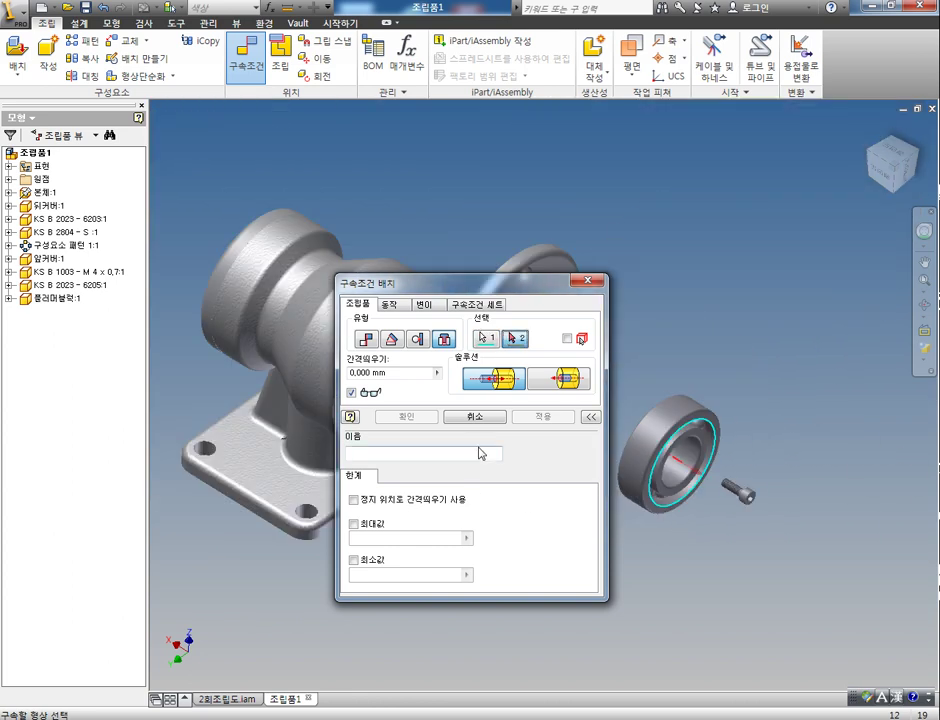
{"action": "left_click_drag", "start_coordinate": [470, 295], "coordinate": [780, 249]}
{"action": "scroll", "coordinate": [384, 376], "scroll_direction": "down", "scroll_amount": 4}
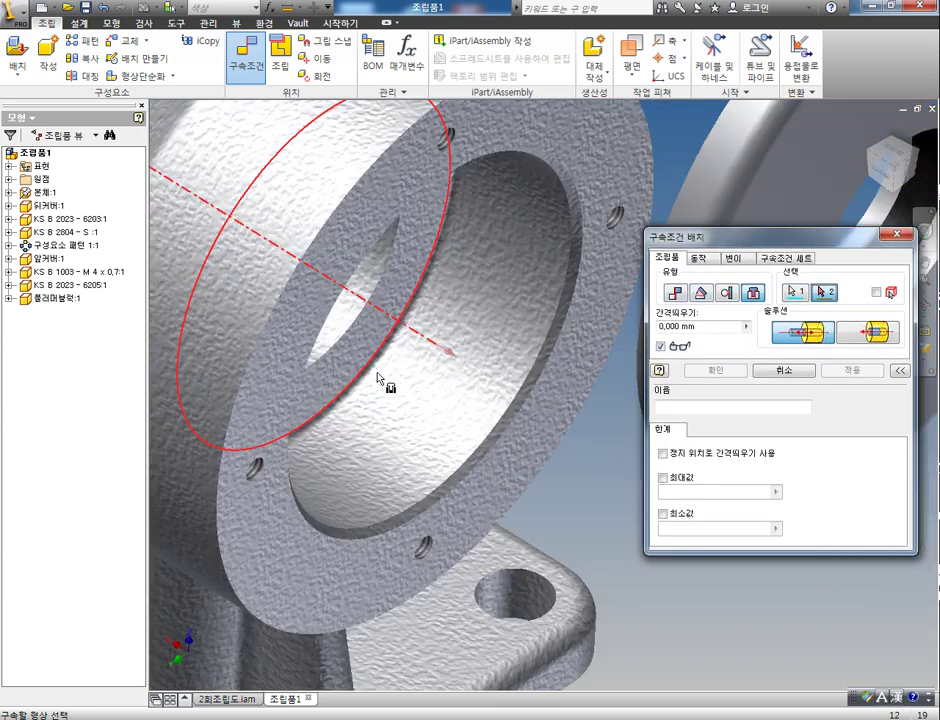
{"action": "left_click", "coordinate": [368, 327]}
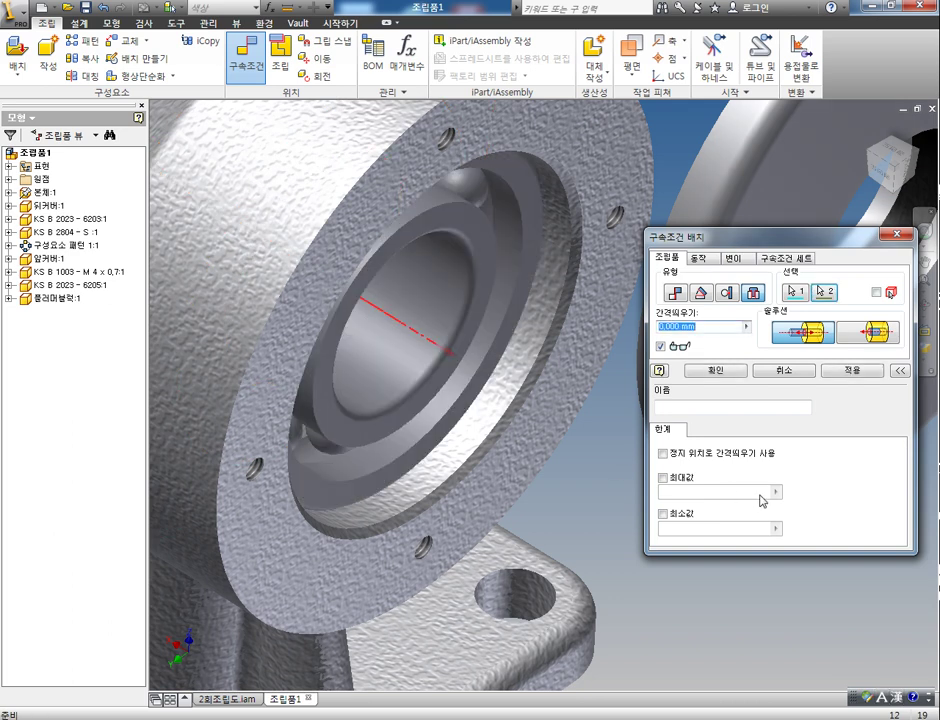
{"action": "left_click", "coordinate": [897, 235]}
Change the colour of the KS B 1003 - M 4 x 0.7 bolt to 검은색 (black)
{"action": "scroll", "coordinate": [626, 568], "scroll_direction": "up", "scroll_amount": 2}
{"action": "middle_click_drag", "start_coordinate": [767, 590], "coordinate": [487, 521]}
{"action": "scroll", "coordinate": [541, 558], "scroll_direction": "down", "scroll_amount": 3}
{"action": "scroll", "coordinate": [541, 558], "scroll_direction": "up", "scroll_amount": 4}
{"action": "scroll", "coordinate": [541, 558], "scroll_direction": "up", "scroll_amount": 3}
{"action": "left_click_drag", "start_coordinate": [767, 637], "coordinate": [650, 525]}
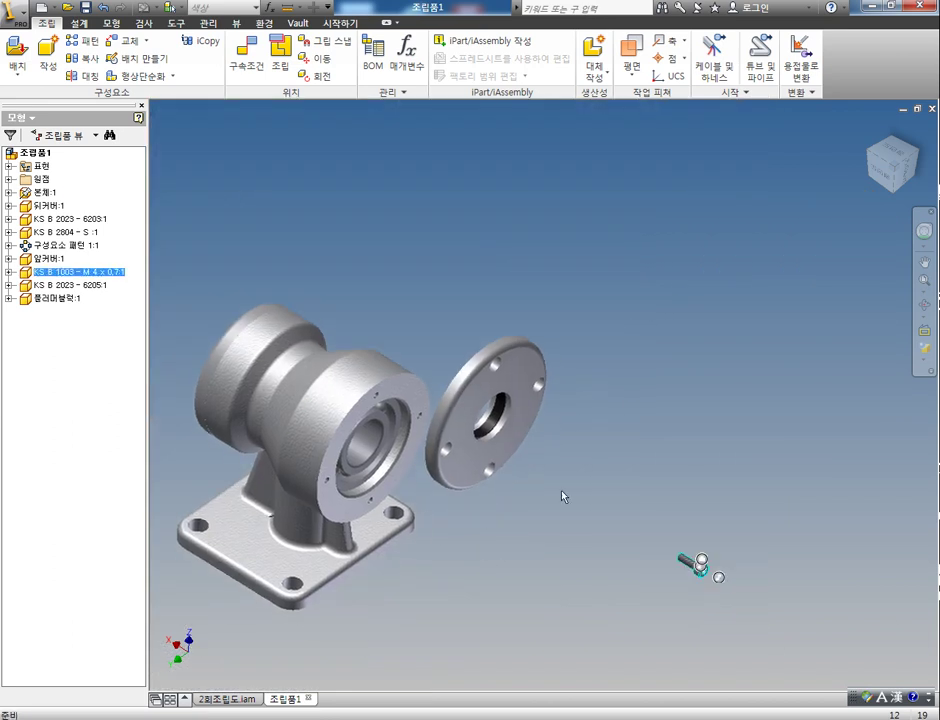
{"action": "left_click", "coordinate": [224, 8]}
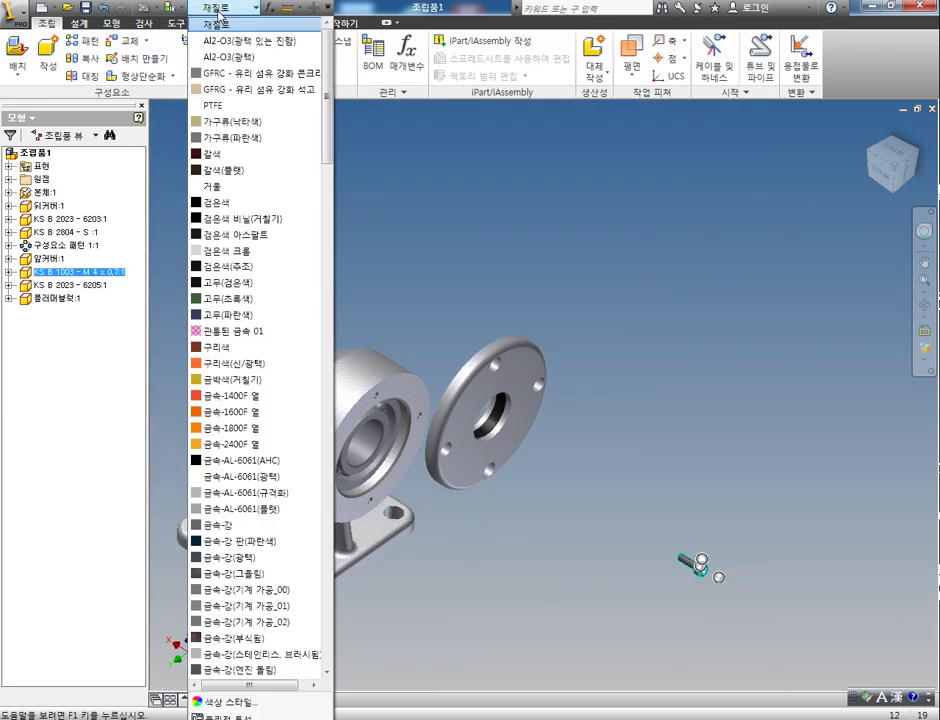
{"action": "left_click", "coordinate": [225, 202]}
{"action": "left_click", "coordinate": [670, 256]}
Insert-constrain the front cover's flange to the housing's front bore edge with an 80 mm offset
{"action": "middle_click_drag", "start_coordinate": [485, 458], "coordinate": [548, 373]}
{"action": "scroll", "coordinate": [548, 376], "scroll_direction": "down", "scroll_amount": 4}
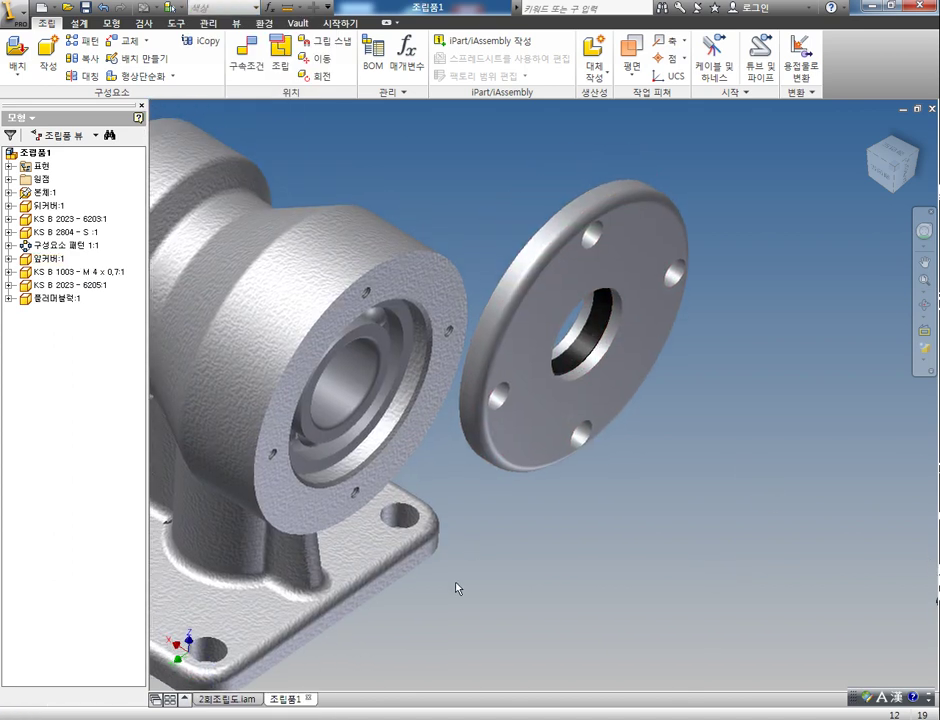
{"action": "key", "text": "c"}
{"action": "left_click", "coordinate": [753, 293]}
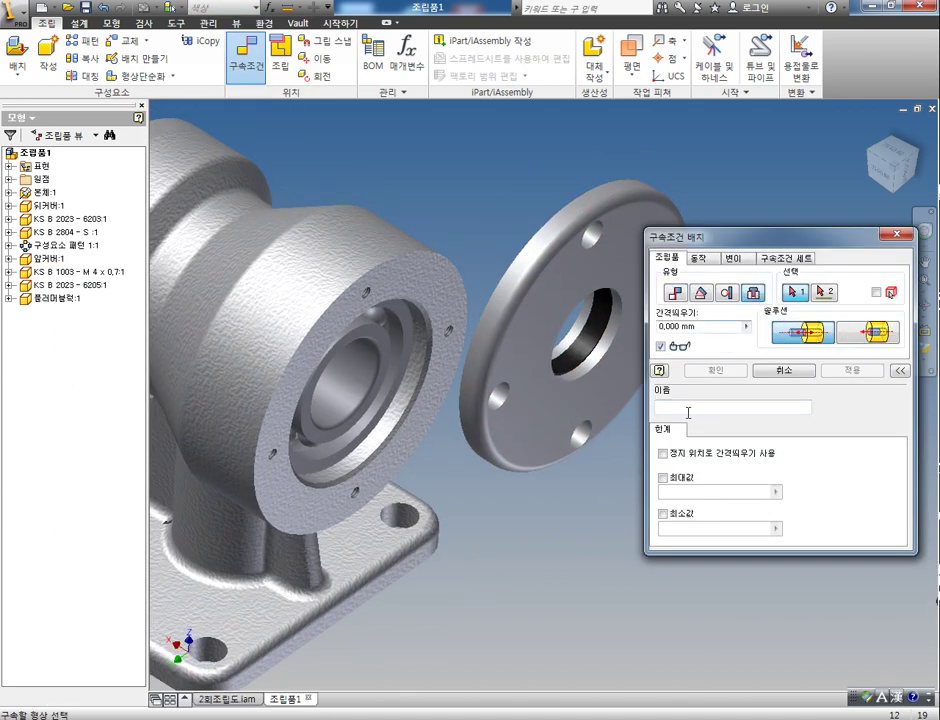
{"action": "scroll", "coordinate": [364, 524], "scroll_direction": "down", "scroll_amount": 4}
{"action": "left_click", "coordinate": [318, 492]}
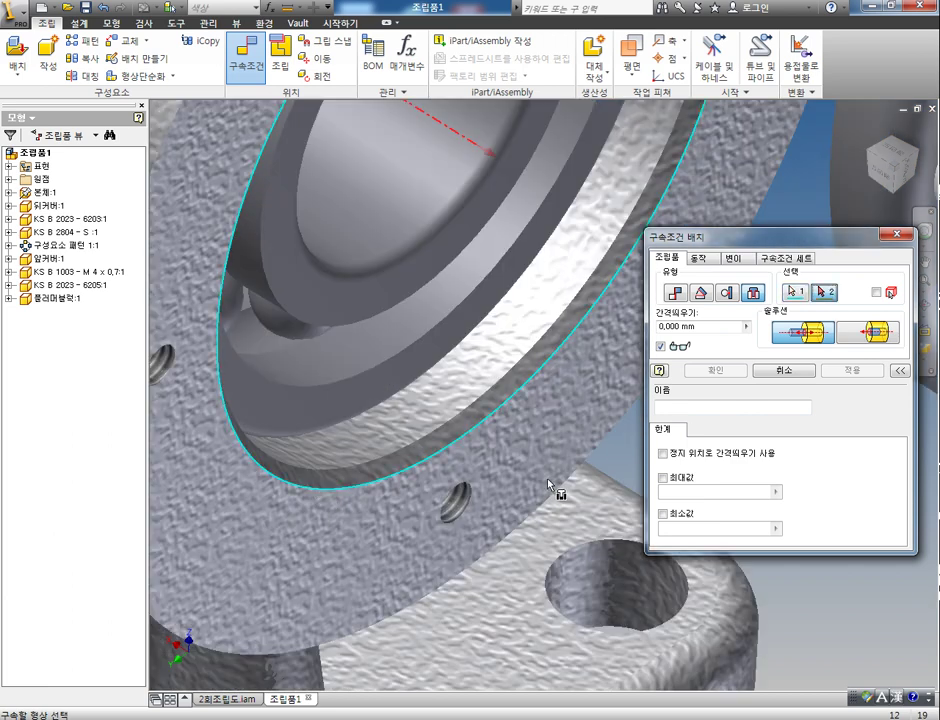
{"action": "scroll", "coordinate": [548, 485], "scroll_direction": "up", "scroll_amount": 5}
{"action": "middle_click_drag", "start_coordinate": [550, 486], "coordinate": [363, 481]}
{"action": "key", "text": "F4"}
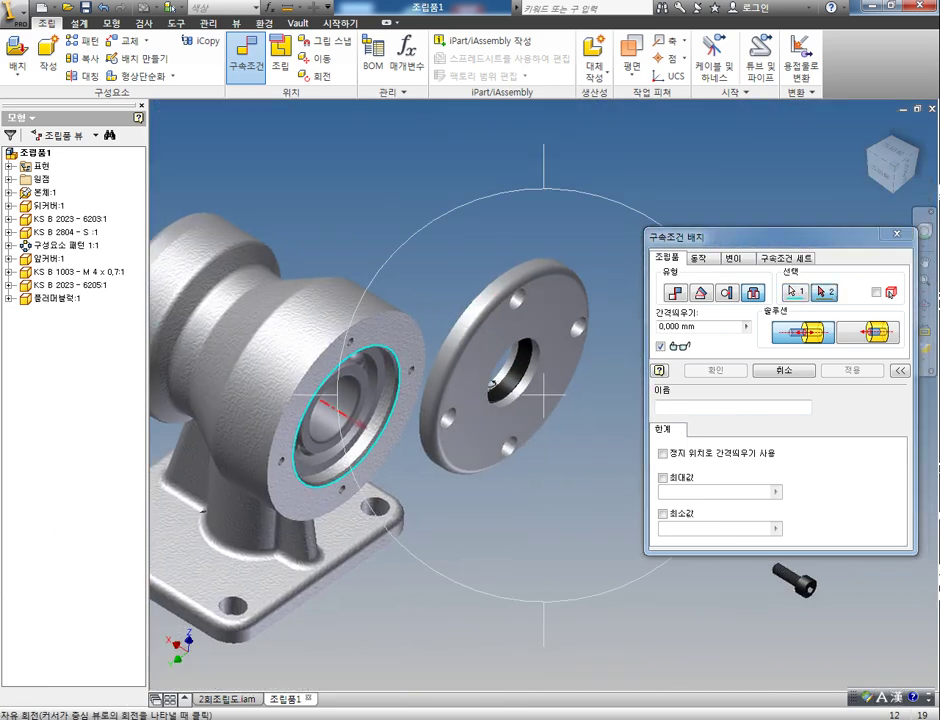
{"action": "left_click_drag", "start_coordinate": [502, 389], "coordinate": [523, 425]}
{"action": "scroll", "coordinate": [556, 446], "scroll_direction": "up", "scroll_amount": 5}
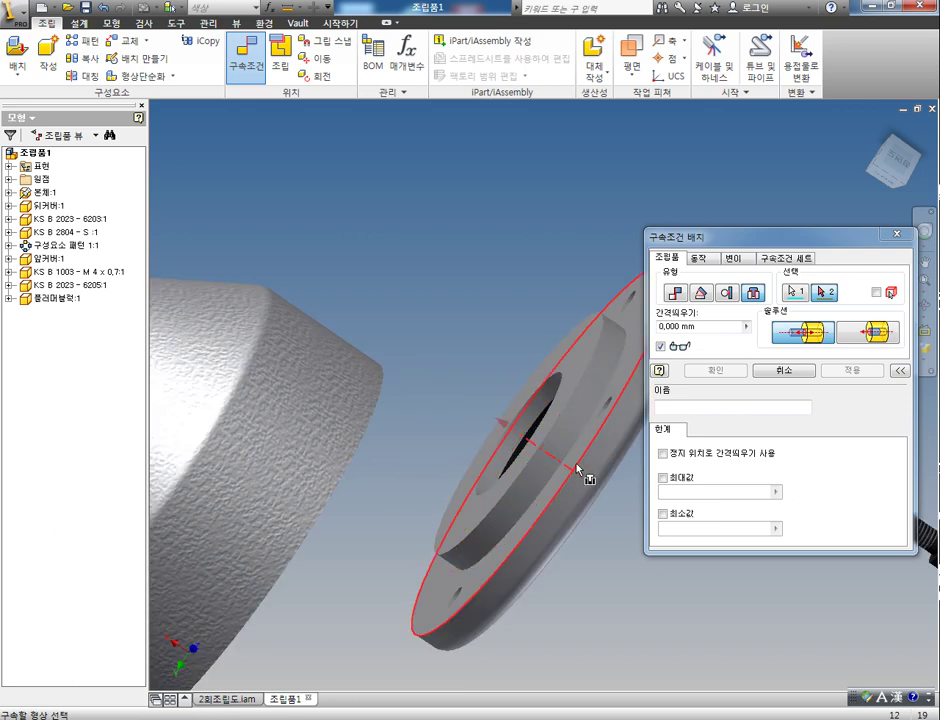
{"action": "left_click", "coordinate": [579, 469]}
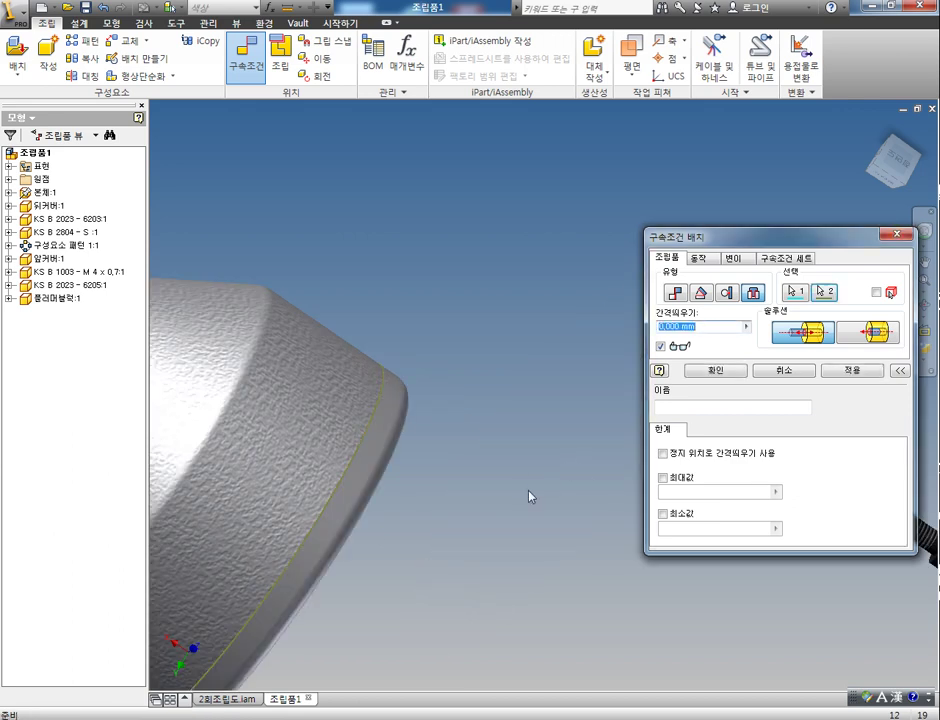
{"action": "type", "text": "80"}
{"action": "key", "text": "Return"}
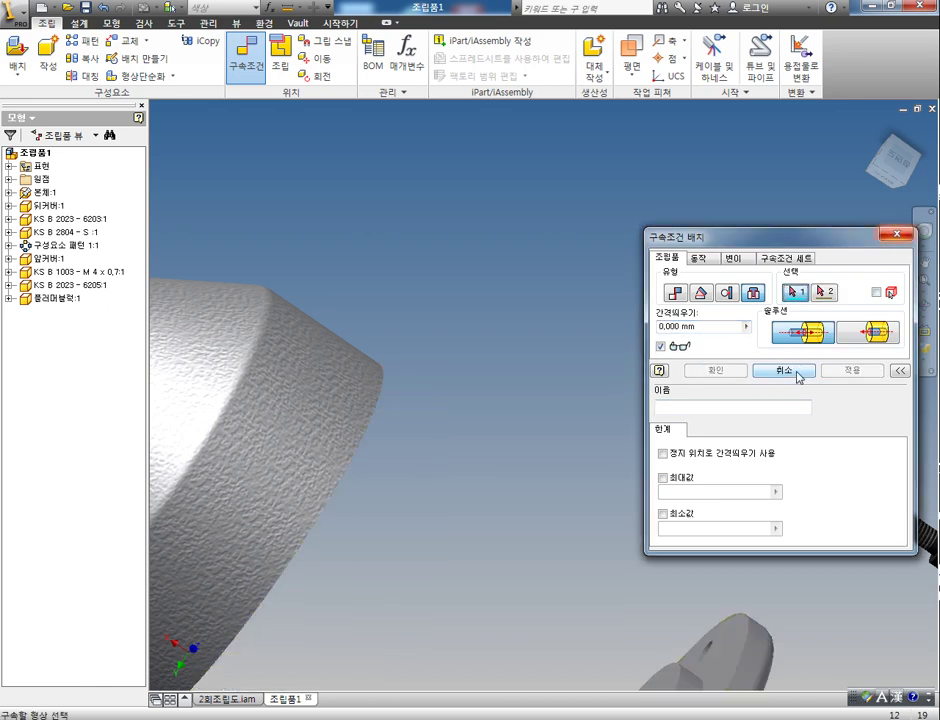
{"action": "left_click", "coordinate": [783, 371]}
Mate the axis of a front cover bolt hole with the matching tapped hole in the housing's front face
{"action": "scroll", "coordinate": [562, 485], "scroll_direction": "down", "scroll_amount": 4}
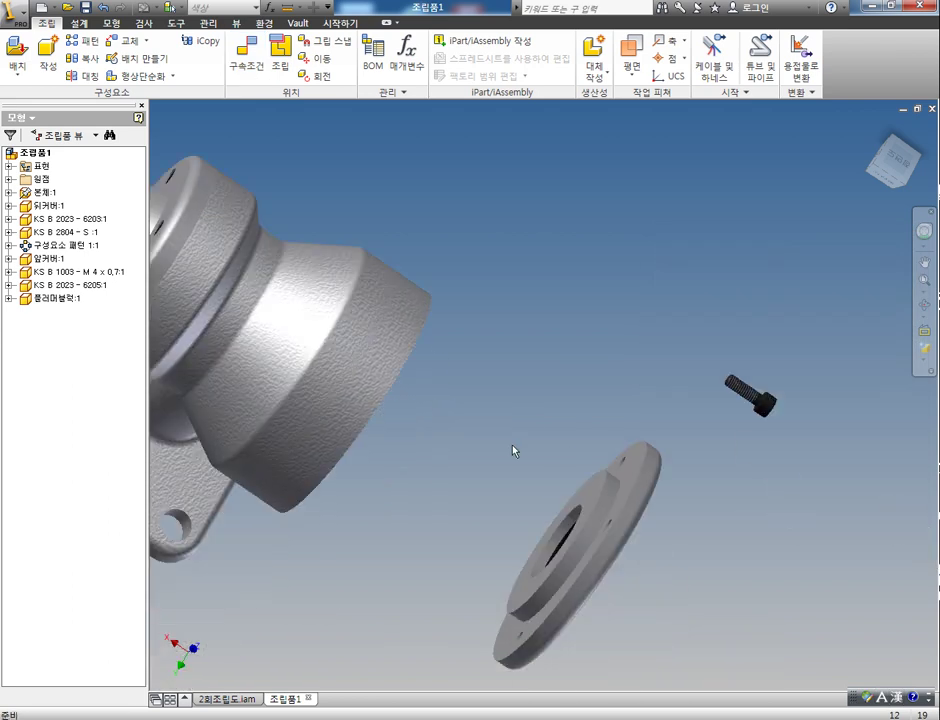
{"action": "left_click", "coordinate": [892, 162]}
{"action": "scroll", "coordinate": [545, 420], "scroll_direction": "up", "scroll_amount": 3}
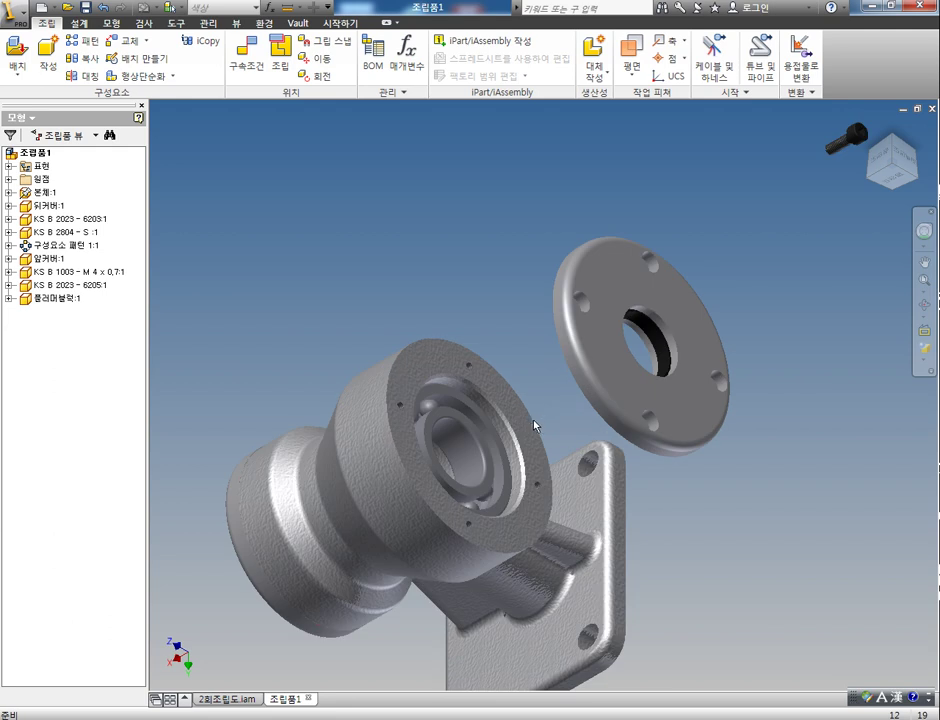
{"action": "key", "text": "c"}
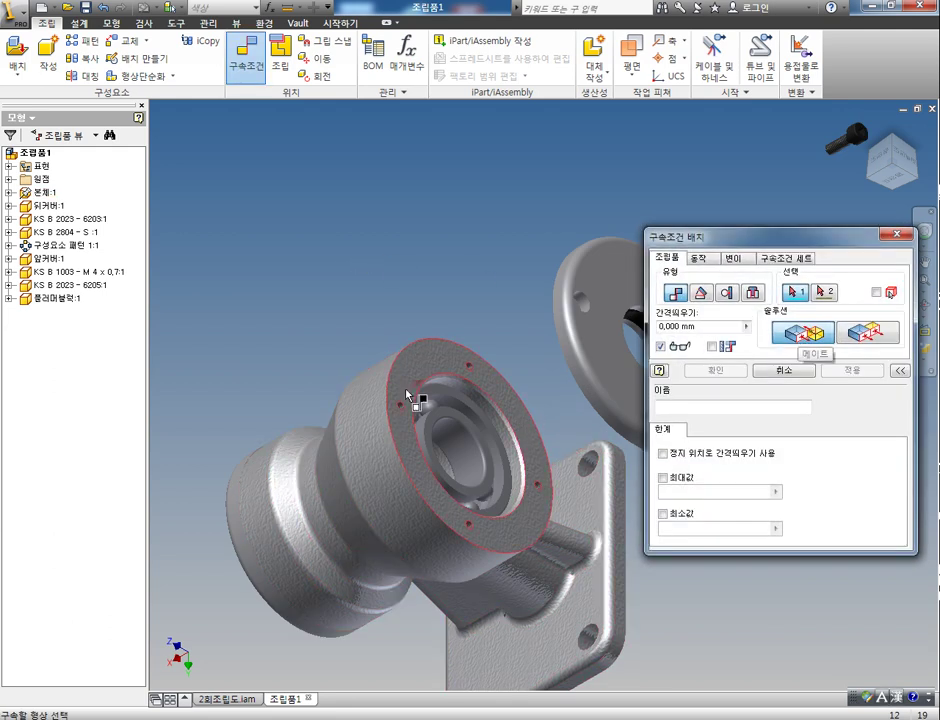
{"action": "scroll", "coordinate": [418, 404], "scroll_direction": "up", "scroll_amount": 5}
{"action": "left_click", "coordinate": [381, 457]}
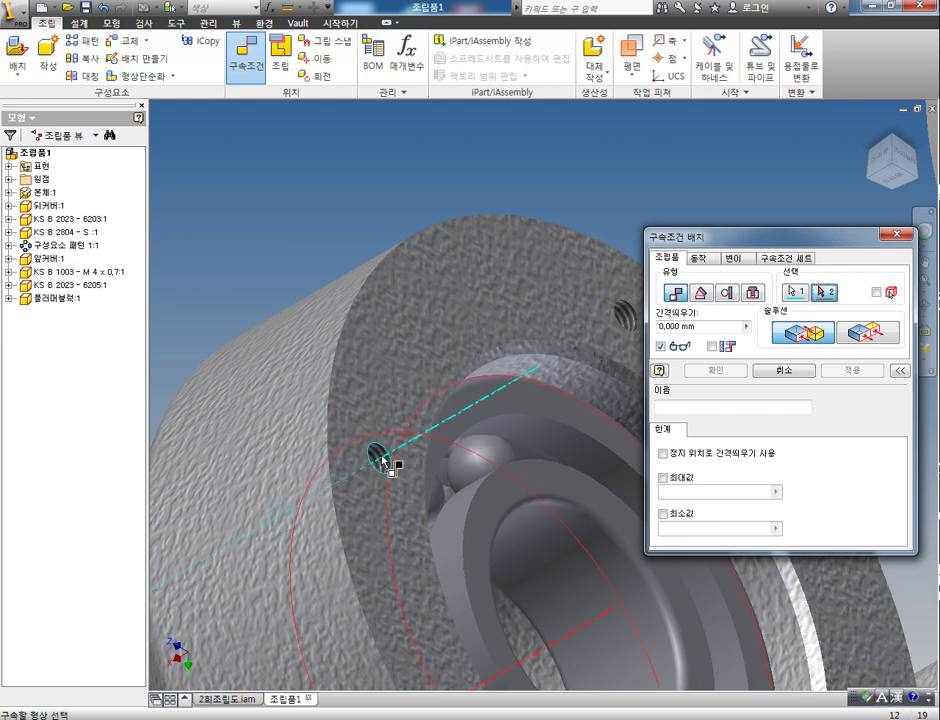
{"action": "scroll", "coordinate": [395, 462], "scroll_direction": "down", "scroll_amount": 5}
{"action": "scroll", "coordinate": [489, 384], "scroll_direction": "up", "scroll_amount": 5}
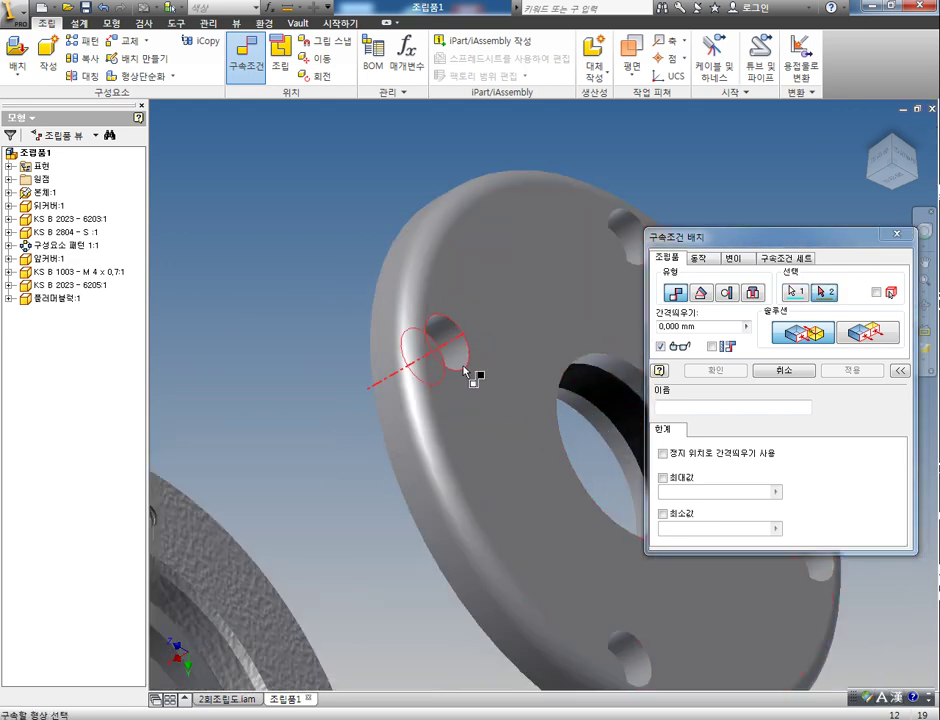
{"action": "left_click", "coordinate": [452, 347]}
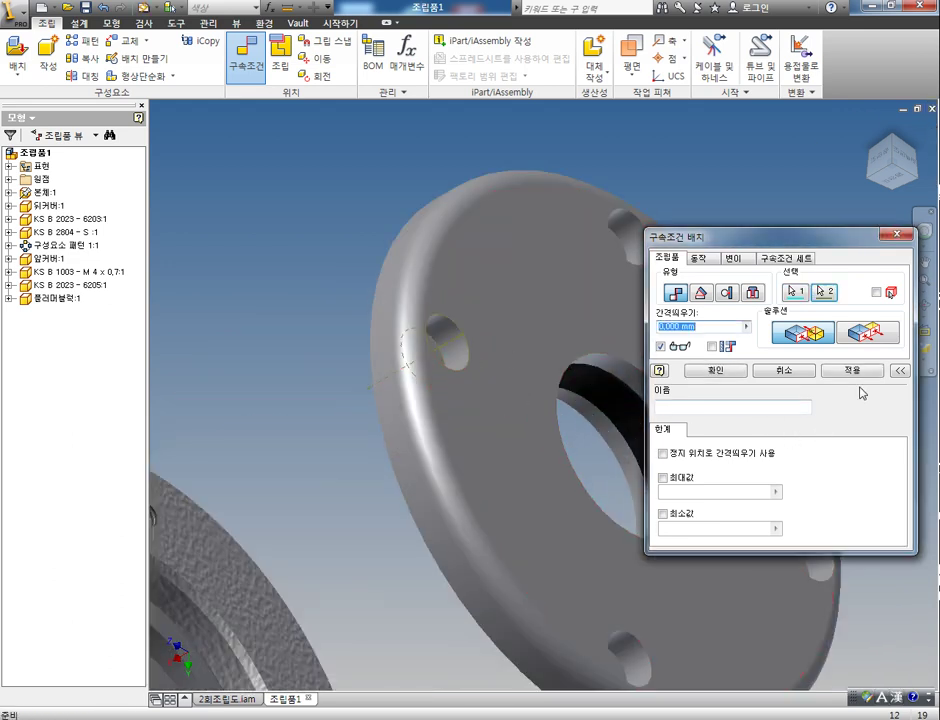
{"action": "left_click", "coordinate": [852, 370]}
{"action": "left_click", "coordinate": [788, 372]}
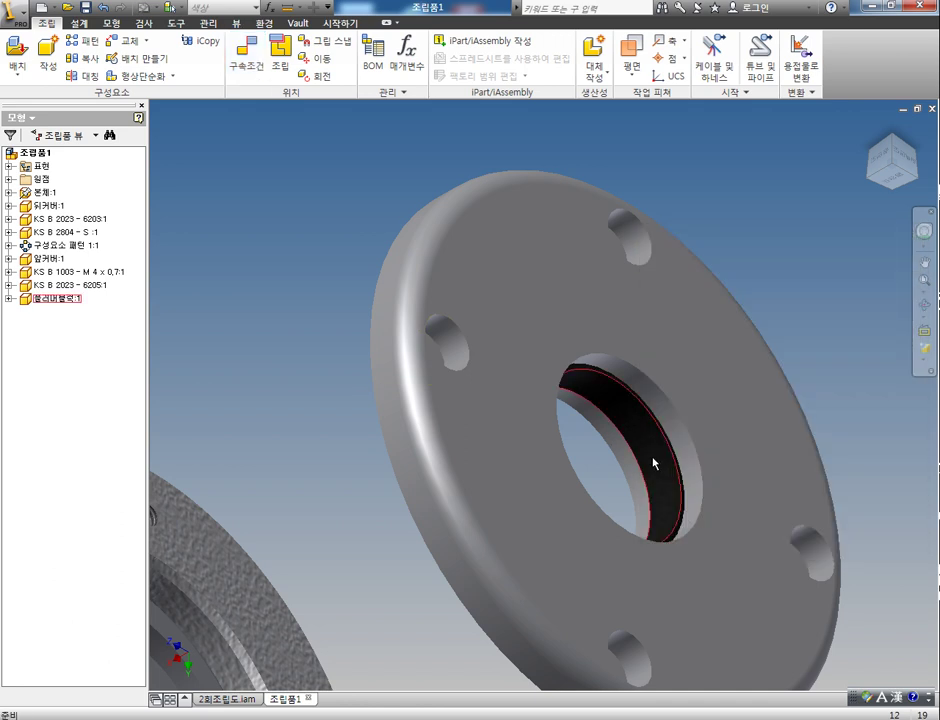
Set the offset of the insert constraint between 본체 (housing) and 앞커버 (front cover) to 0 mm
{"action": "scroll", "coordinate": [640, 460], "scroll_direction": "down", "scroll_amount": 5}
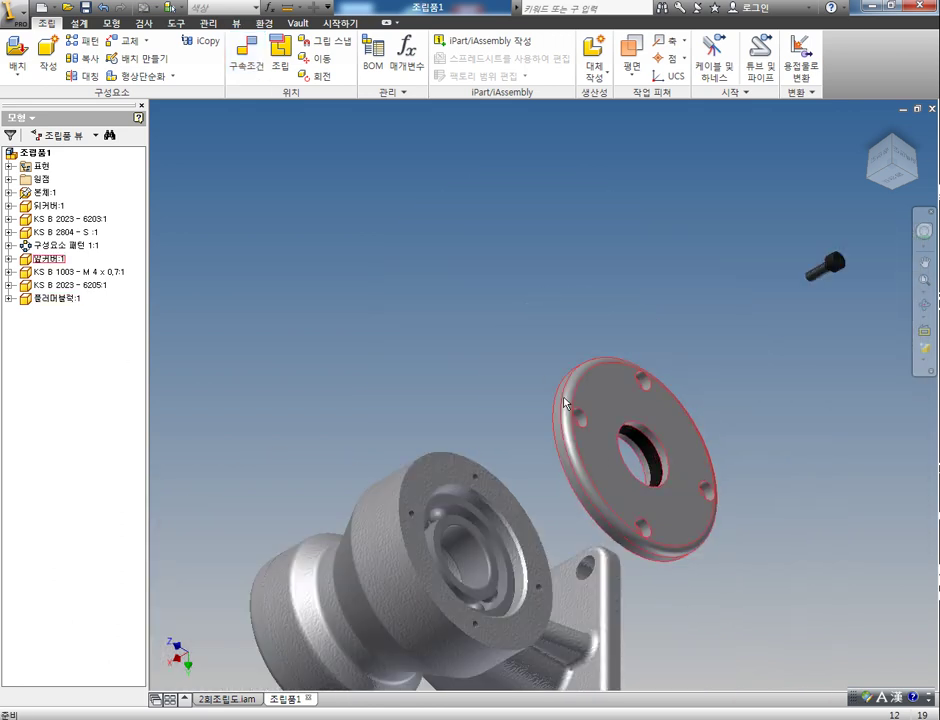
{"action": "left_click", "coordinate": [9, 258]}
{"action": "left_click", "coordinate": [95, 311]}
{"action": "type", "text": "0"}
{"action": "key", "text": "Return"}
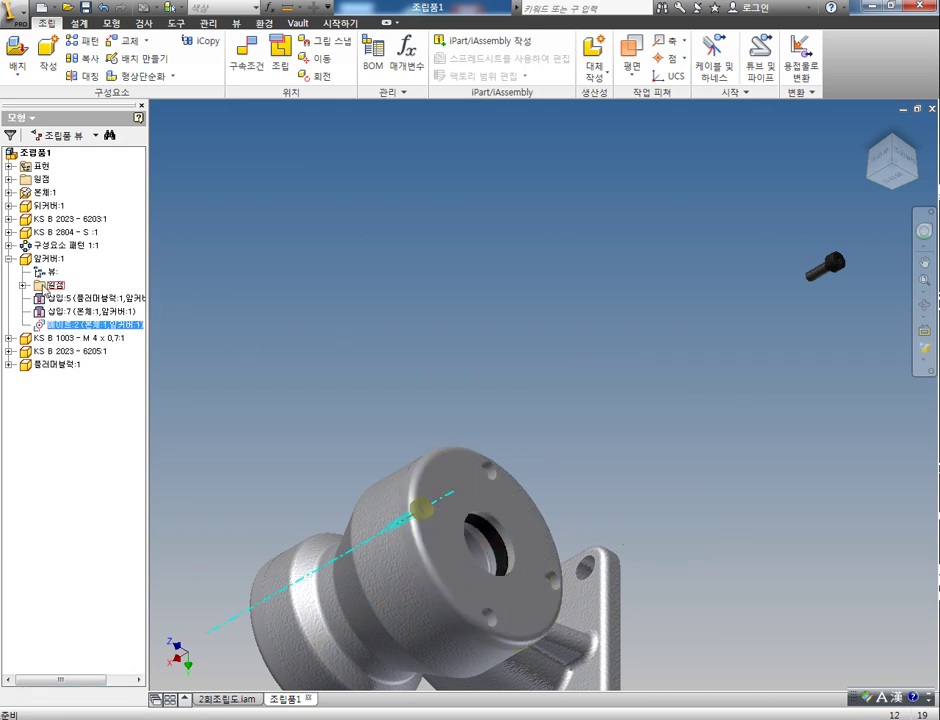
{"action": "left_click", "coordinate": [9, 258]}
Begin an Insert constraint with the circular edge under the KS B 1003 - M 4 x 0.7 bolt's head as the first selection
{"action": "middle_click_drag", "start_coordinate": [531, 375], "coordinate": [430, 344]}
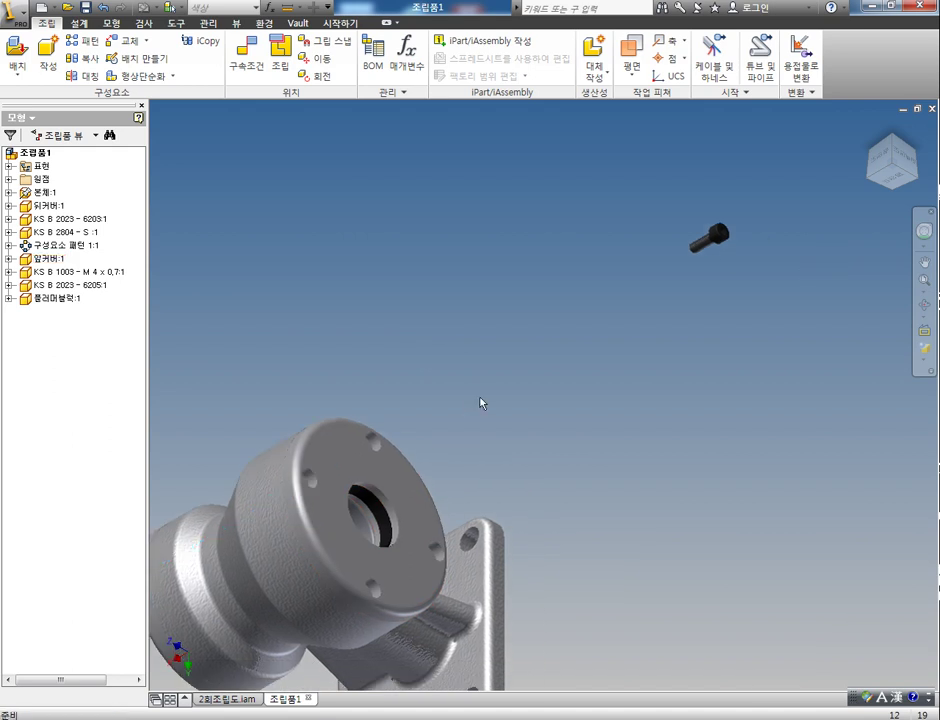
{"action": "key", "text": "c"}
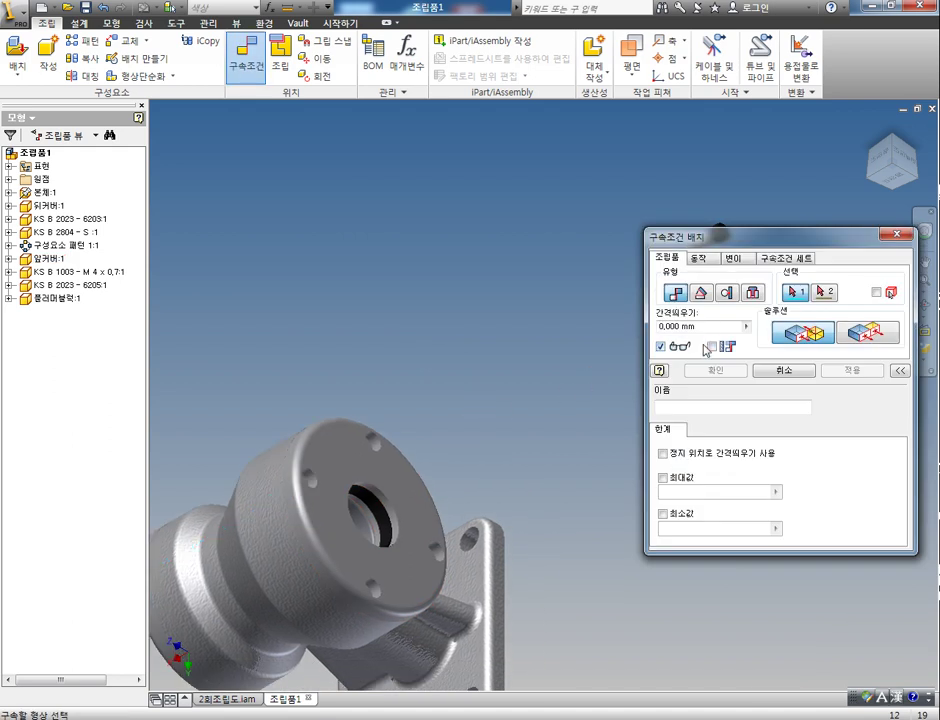
{"action": "left_click_drag", "start_coordinate": [787, 248], "coordinate": [671, 424]}
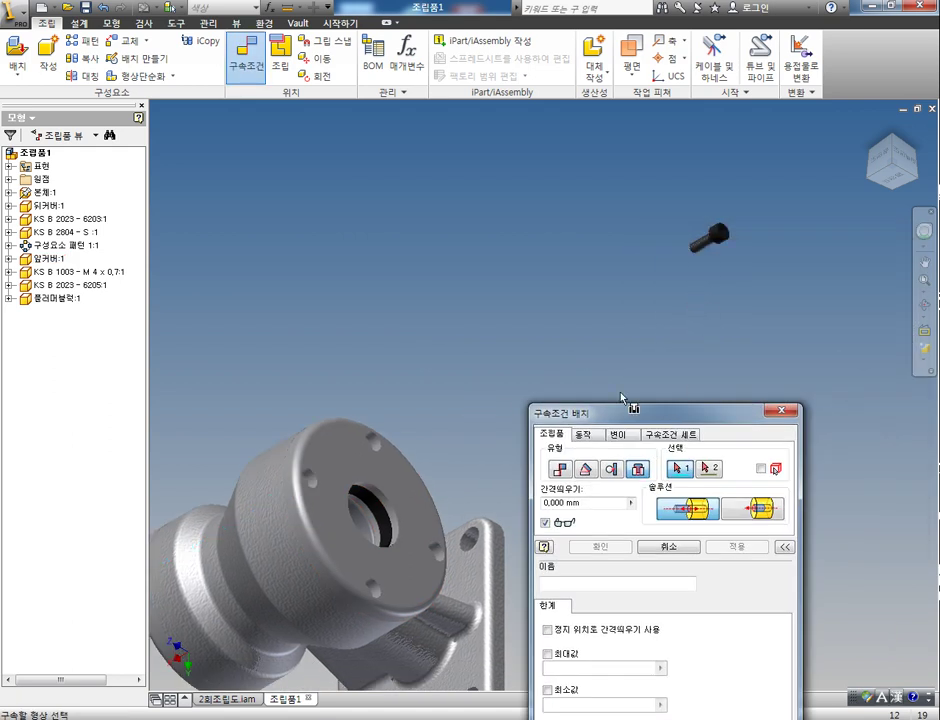
{"action": "middle_click_drag", "start_coordinate": [689, 292], "coordinate": [594, 390]}
{"action": "key", "text": "F4"}
{"action": "left_click_drag", "start_coordinate": [630, 315], "coordinate": [676, 319]}
{"action": "scroll", "coordinate": [611, 360], "scroll_direction": "down", "scroll_amount": 7}
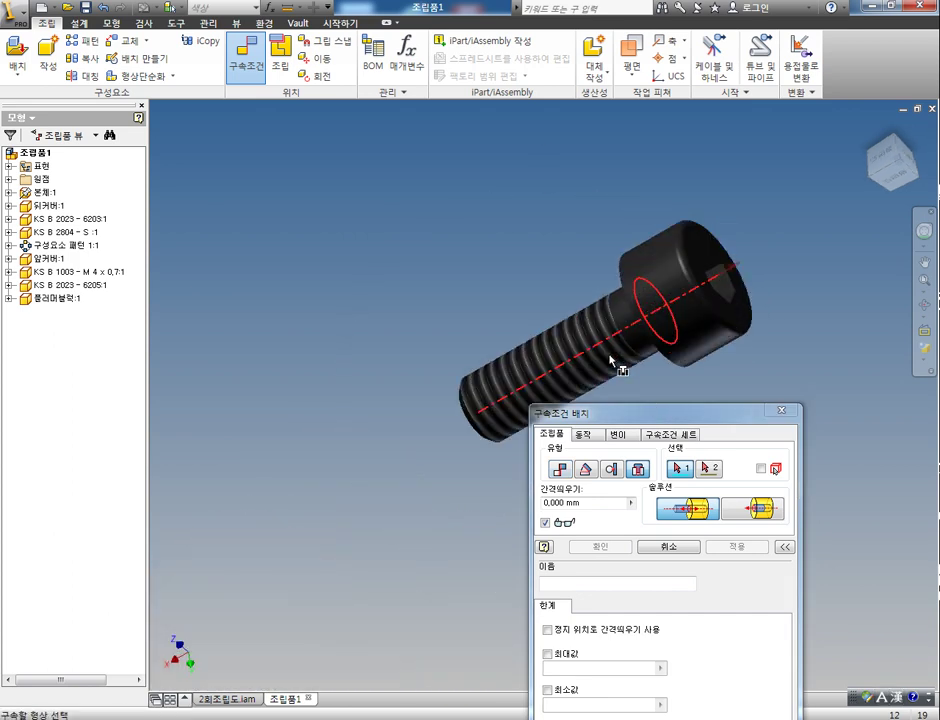
{"action": "key", "text": "F4"}
{"action": "left_click_drag", "start_coordinate": [611, 360], "coordinate": [654, 263]}
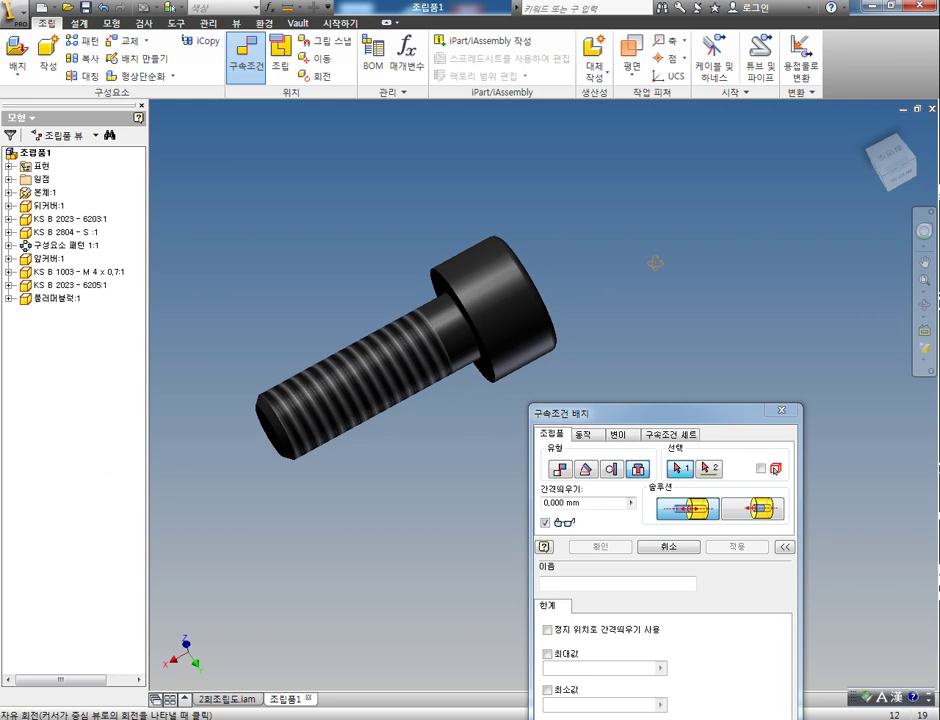
{"action": "scroll", "coordinate": [514, 340], "scroll_direction": "down", "scroll_amount": 5}
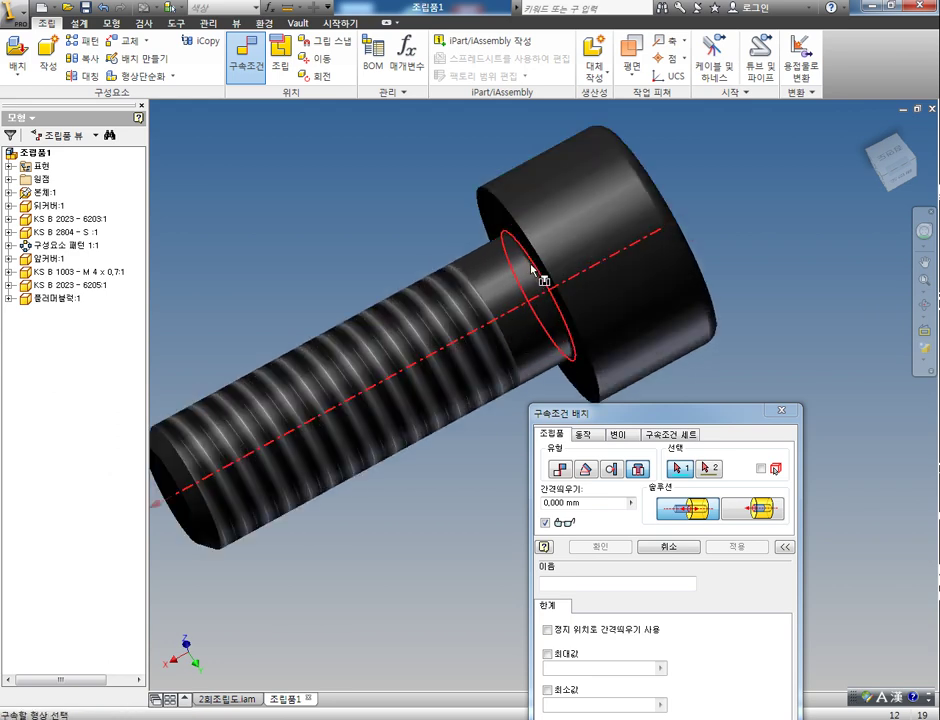
{"action": "left_click", "coordinate": [502, 208]}
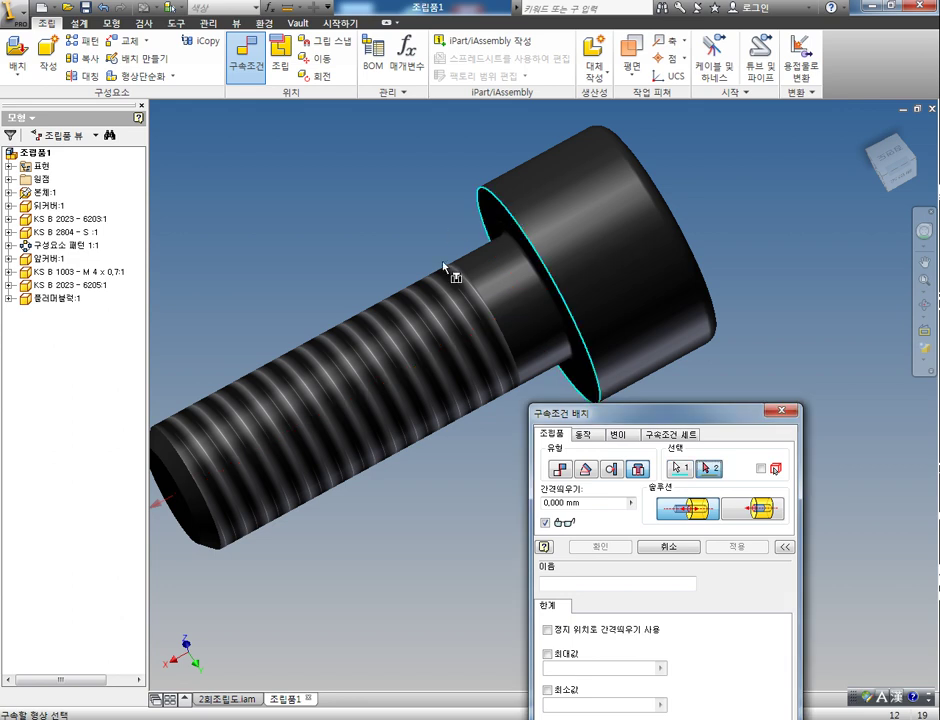
Insert-constrain the bolt head's underside to the seat of the front cover's upper counterbored hole with a 0 mm offset
{"action": "scroll", "coordinate": [491, 468], "scroll_direction": "up", "scroll_amount": 3}
{"action": "middle_click_drag", "start_coordinate": [493, 482], "coordinate": [560, 330]}
{"action": "scroll", "coordinate": [500, 400], "scroll_direction": "up", "scroll_amount": 3}
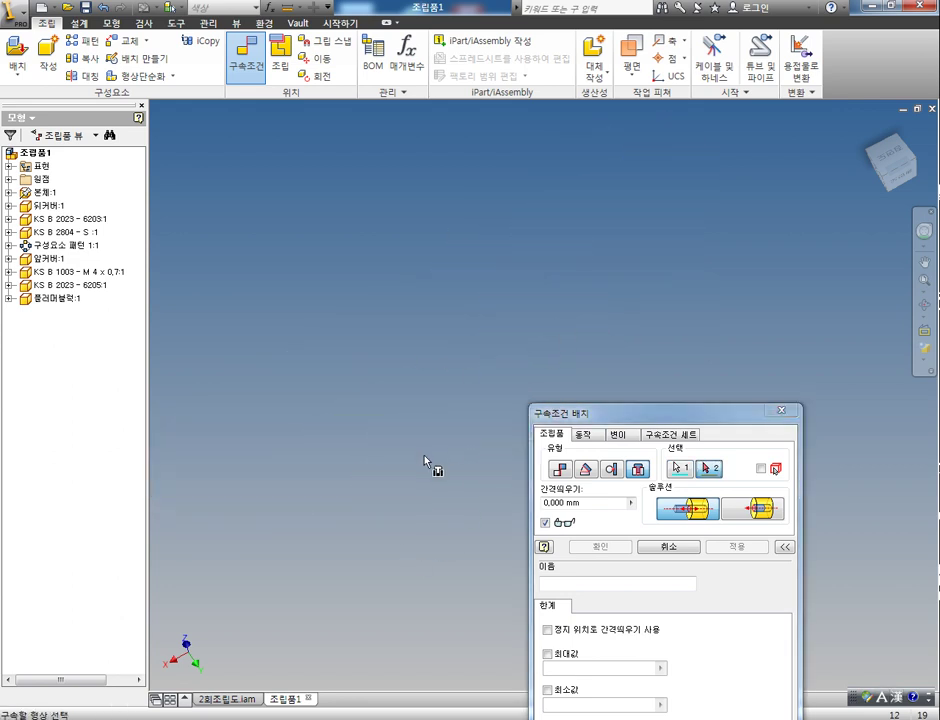
{"action": "scroll", "coordinate": [415, 497], "scroll_direction": "up", "scroll_amount": 3}
{"action": "scroll", "coordinate": [406, 482], "scroll_direction": "up", "scroll_amount": 3}
{"action": "middle_click_drag", "start_coordinate": [352, 557], "coordinate": [401, 434]}
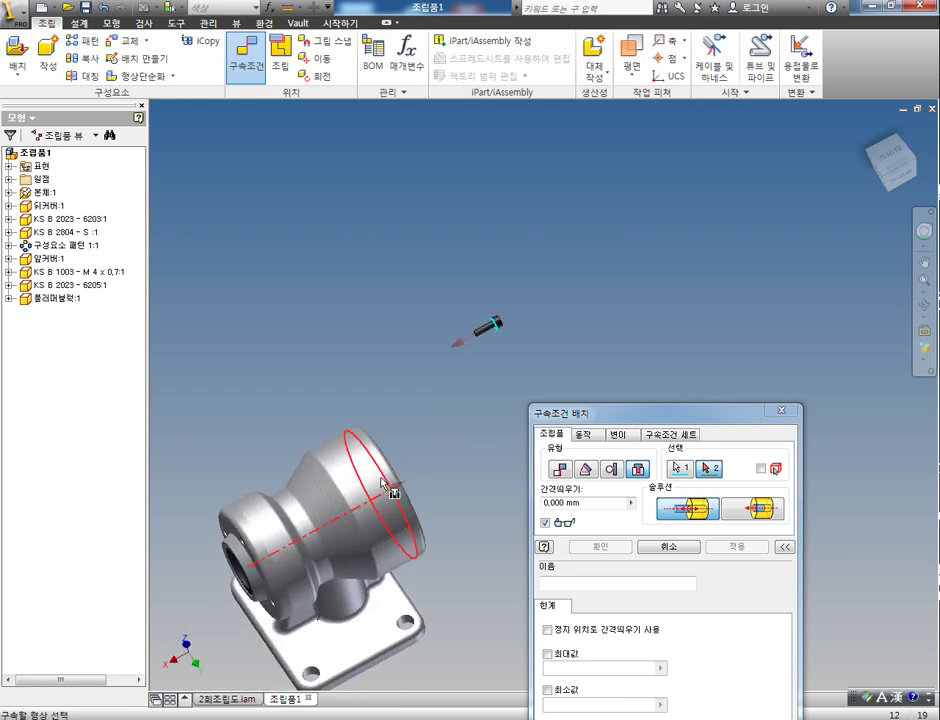
{"action": "key", "text": "F4"}
{"action": "left_click_drag", "start_coordinate": [420, 474], "coordinate": [363, 511]}
{"action": "key", "text": "Escape"}
{"action": "scroll", "coordinate": [321, 497], "scroll_direction": "down", "scroll_amount": 6}
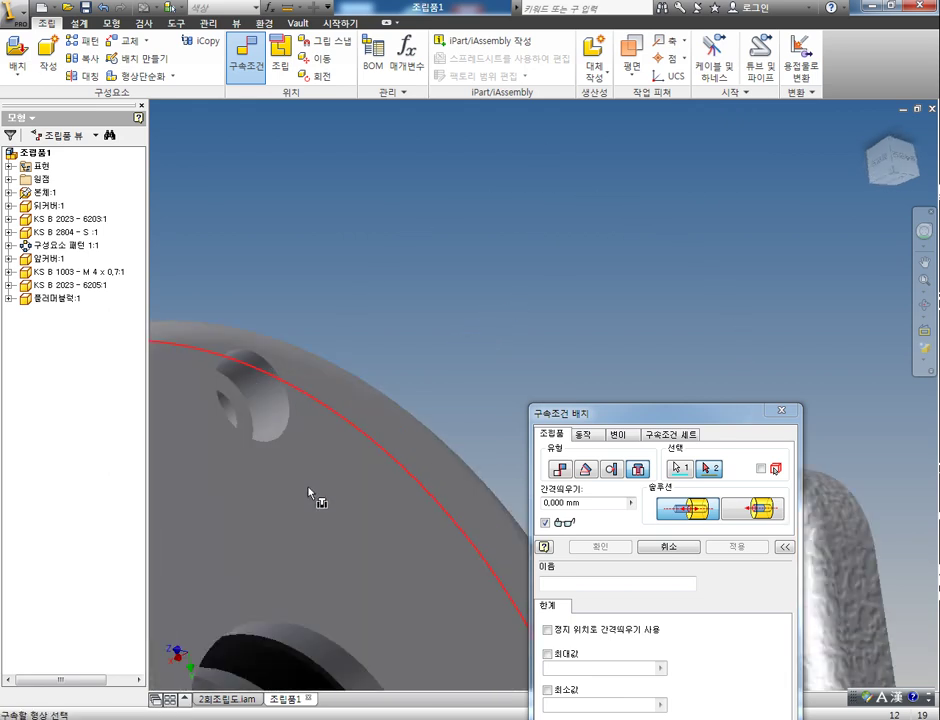
{"action": "left_click", "coordinate": [250, 408]}
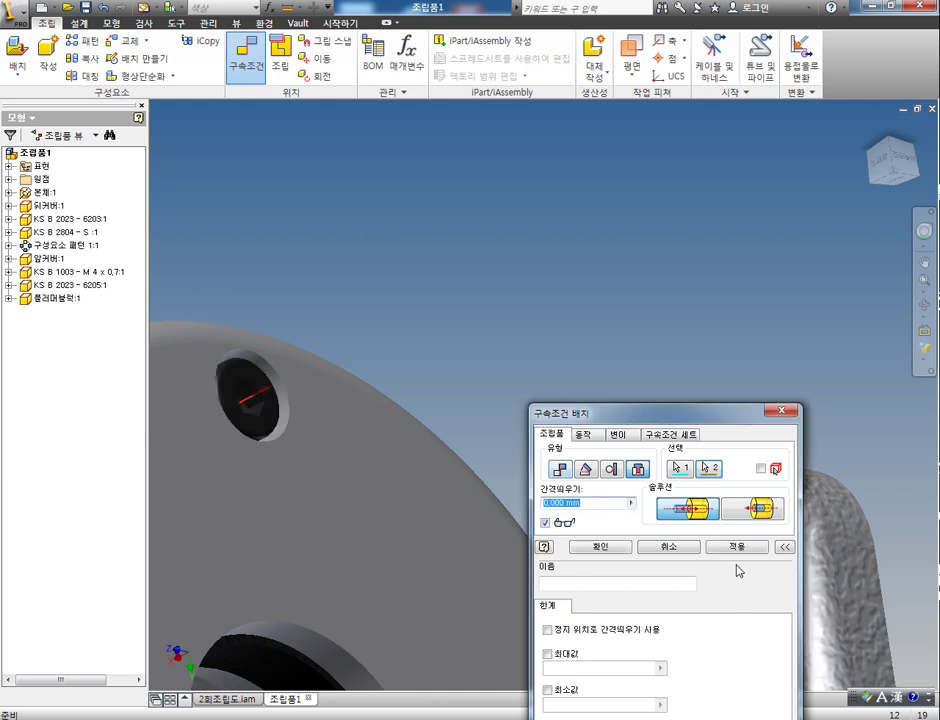
{"action": "left_click", "coordinate": [724, 546]}
{"action": "left_click", "coordinate": [782, 411]}
Pattern the M4 bolt circularly about the front cover's axis with 4 instances at 90 degrees
{"action": "scroll", "coordinate": [566, 434], "scroll_direction": "up", "scroll_amount": 5}
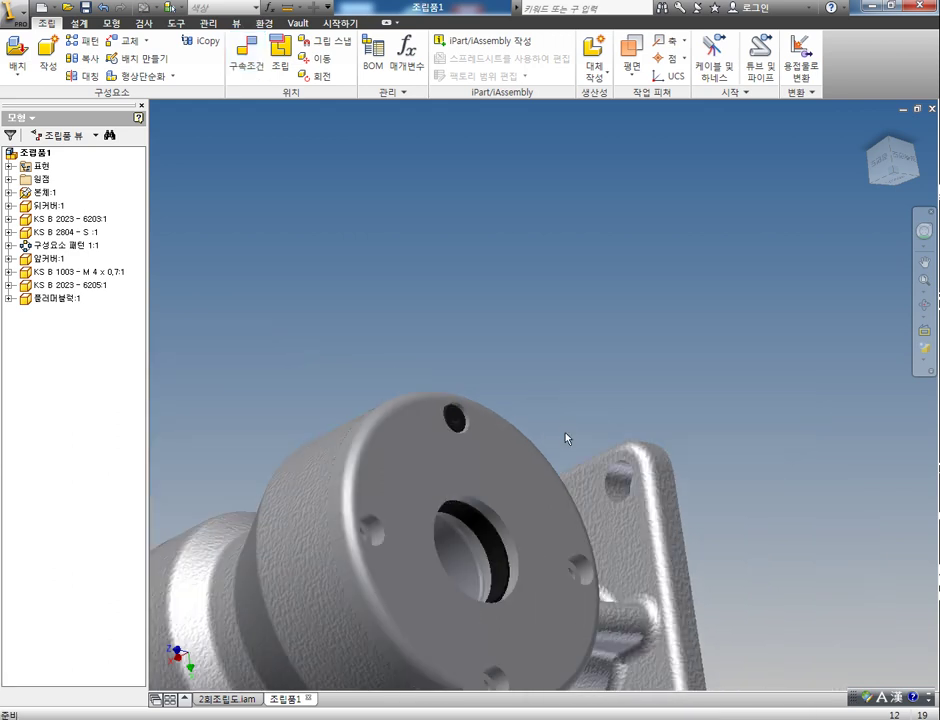
{"action": "left_click", "coordinate": [82, 41]}
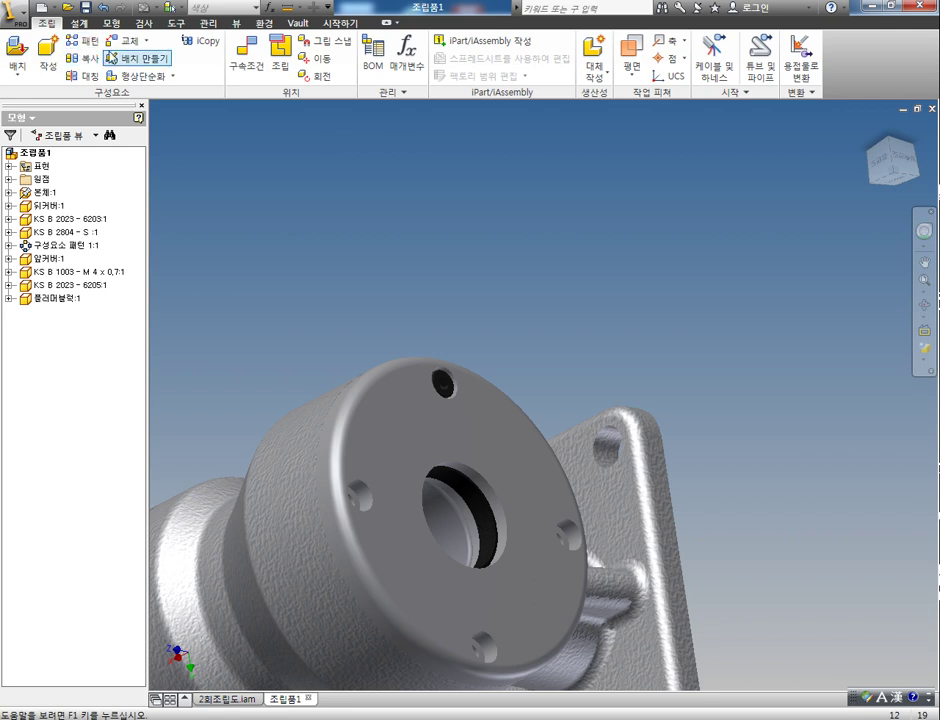
{"action": "left_click", "coordinate": [443, 383]}
{"action": "left_click", "coordinate": [787, 194]}
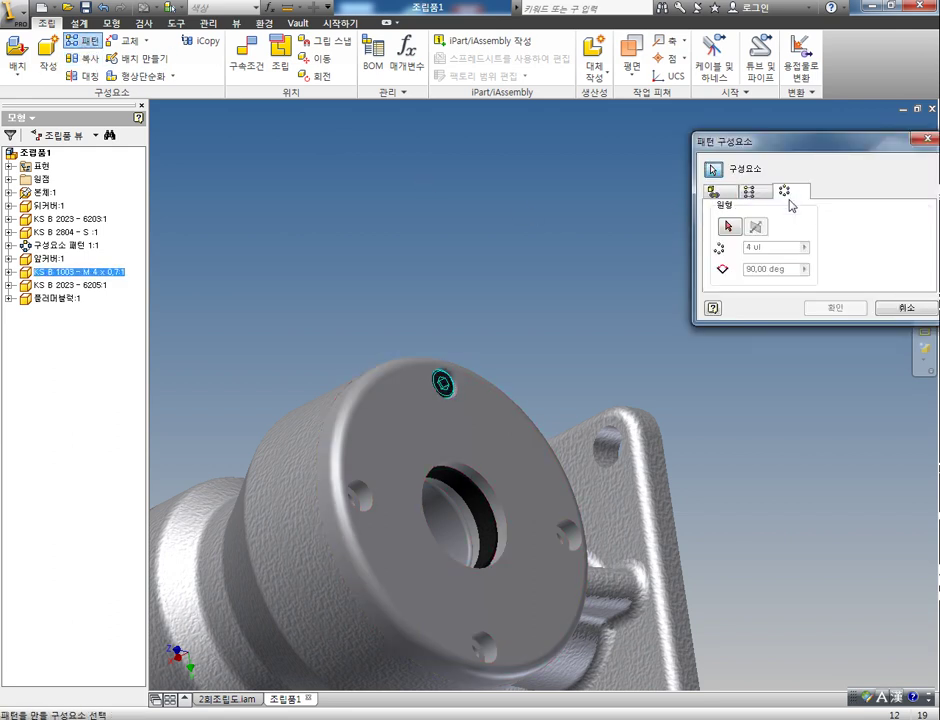
{"action": "left_click", "coordinate": [730, 228]}
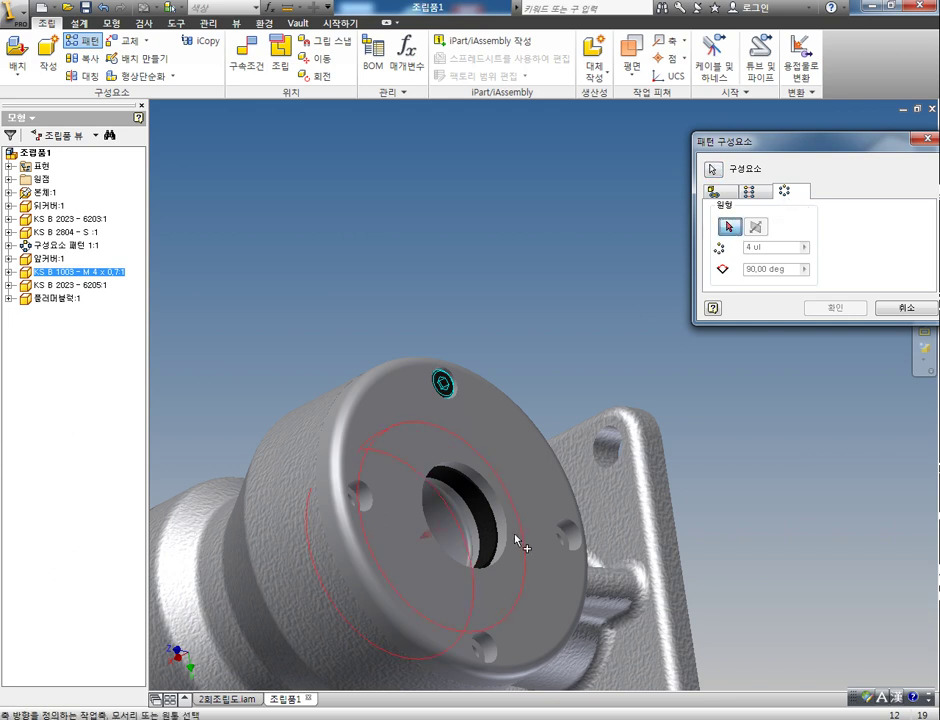
{"action": "left_click", "coordinate": [388, 628]}
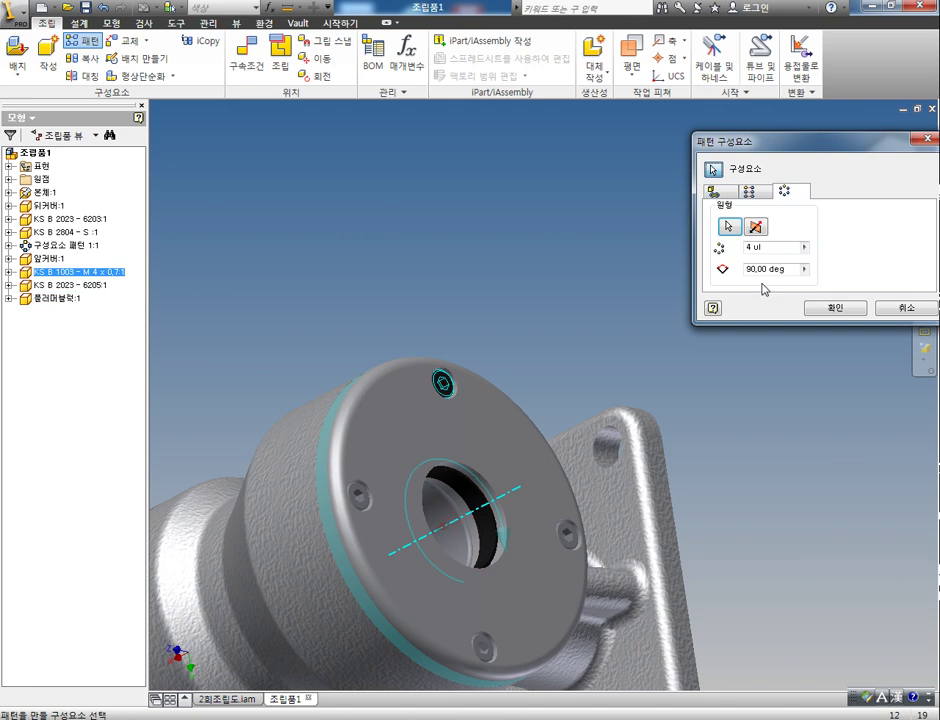
{"action": "left_click", "coordinate": [836, 308]}
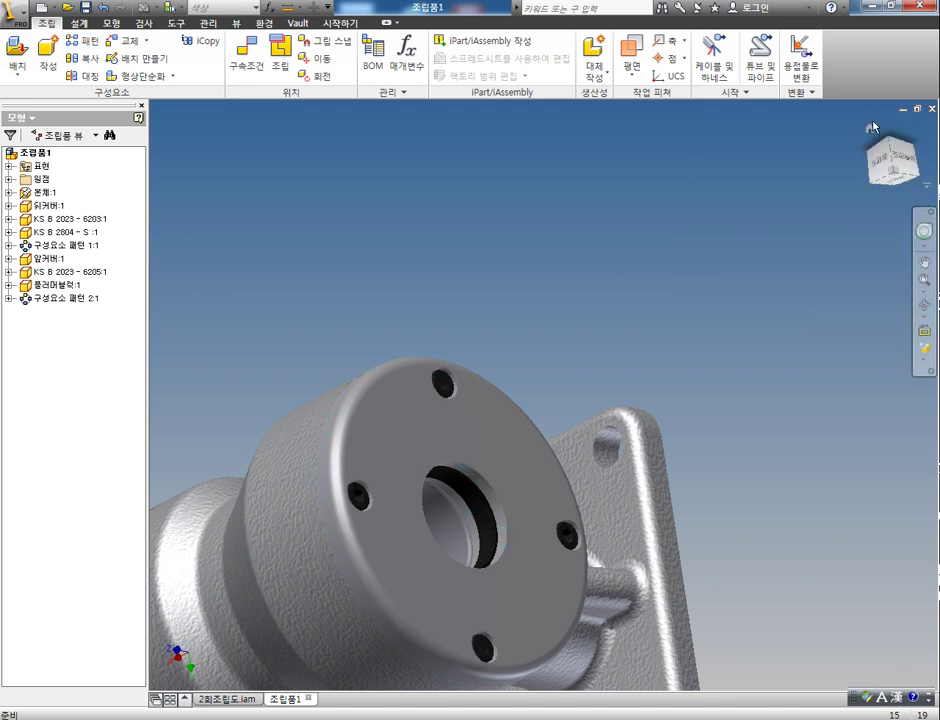
Run an interference analysis on all components of the assembly, viewed as a whole, and dismiss the report
{"action": "middle_click_drag", "start_coordinate": [675, 305], "coordinate": [654, 307]}
{"action": "left_click_drag", "start_coordinate": [770, 635], "coordinate": [251, 182]}
{"action": "key", "text": "i"}
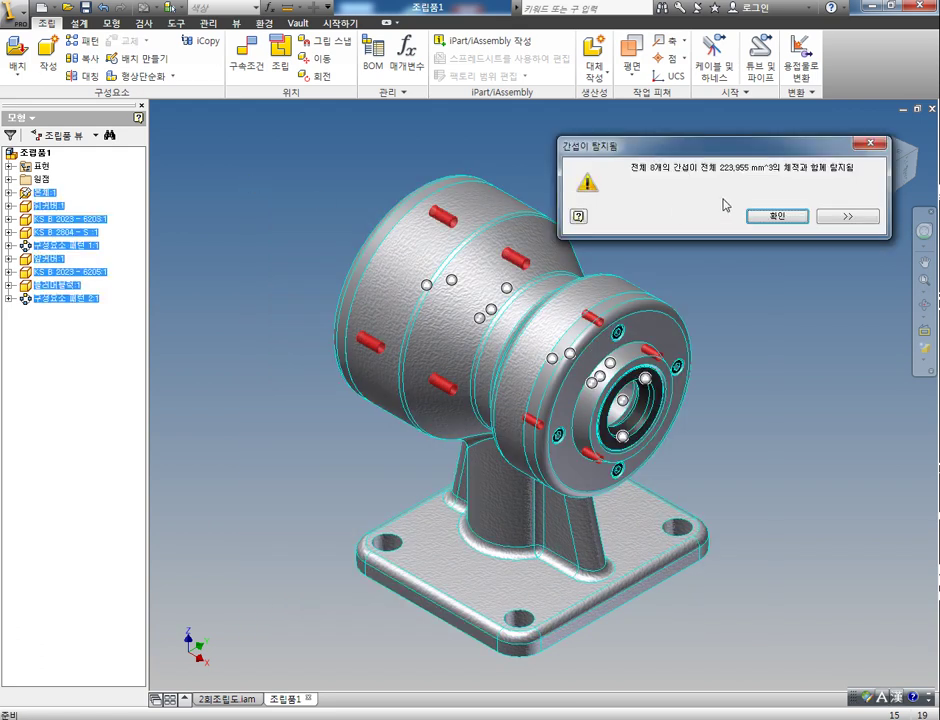
{"action": "left_click", "coordinate": [870, 143]}
{"action": "left_click", "coordinate": [785, 350]}
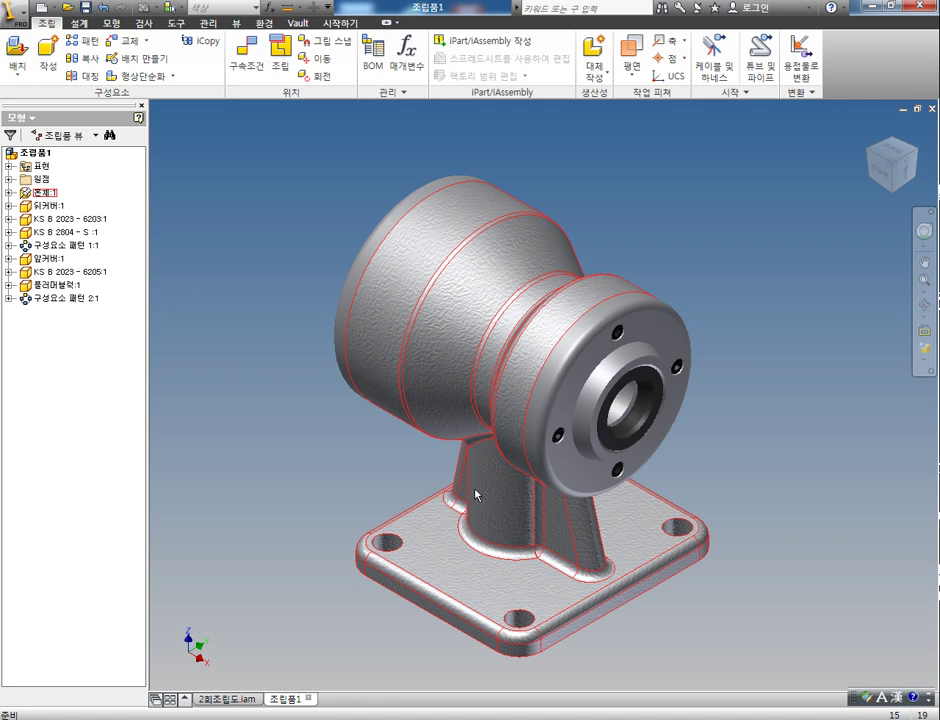
Load the V-벨트풀리, 스퍼기어 and 축 parts from the 제2회 folder for placement
{"action": "middle_click_drag", "start_coordinate": [541, 438], "coordinate": [292, 561]}
{"action": "middle_click_drag", "start_coordinate": [488, 453], "coordinate": [507, 461]}
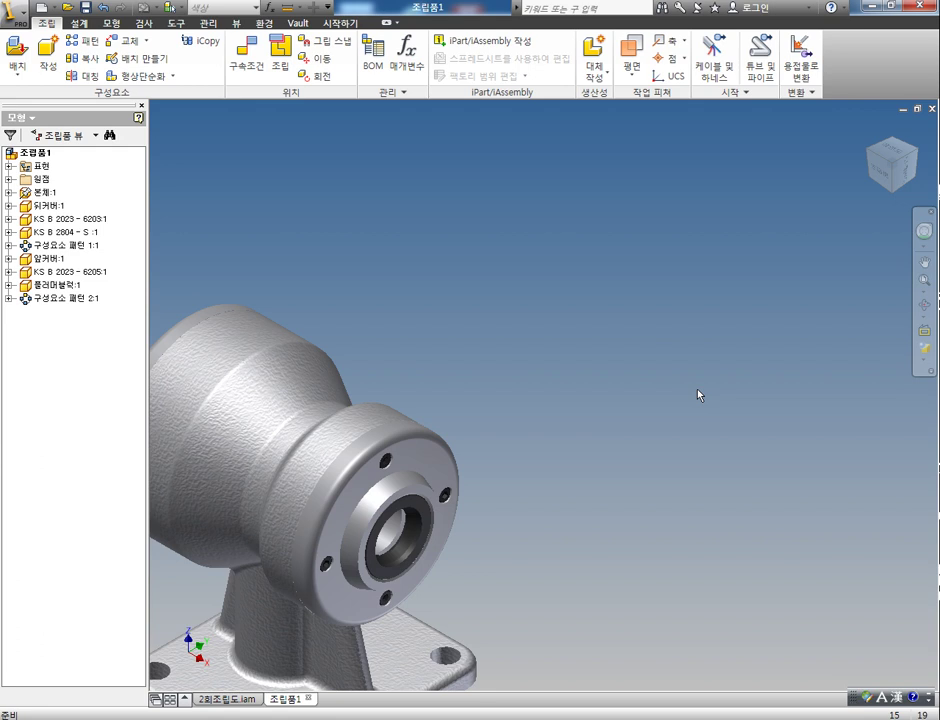
{"action": "left_click", "coordinate": [16, 52]}
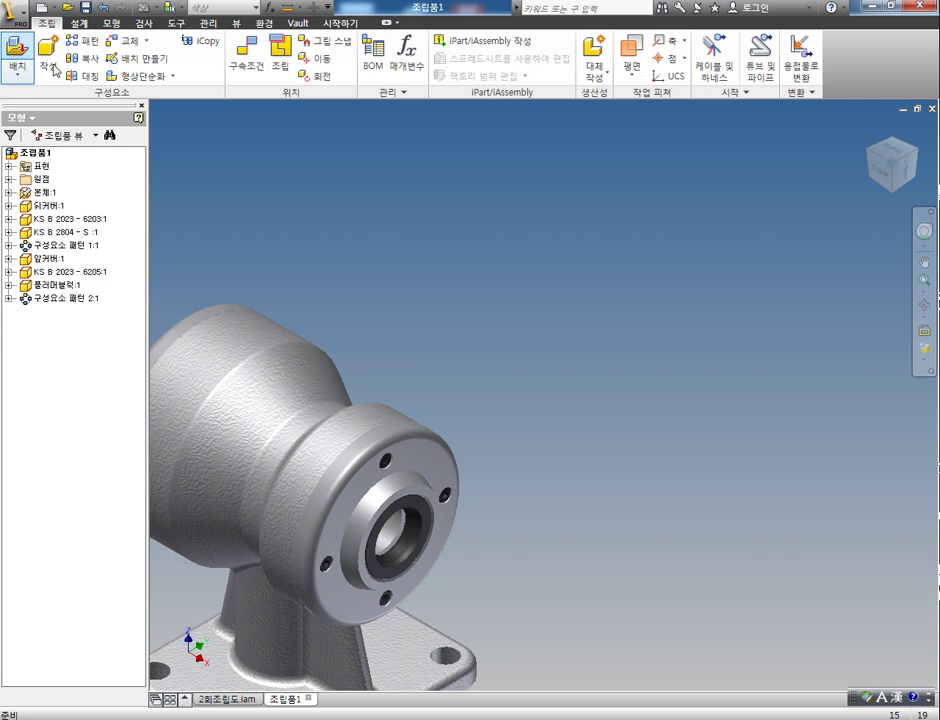
{"action": "left_click", "coordinate": [619, 225]}
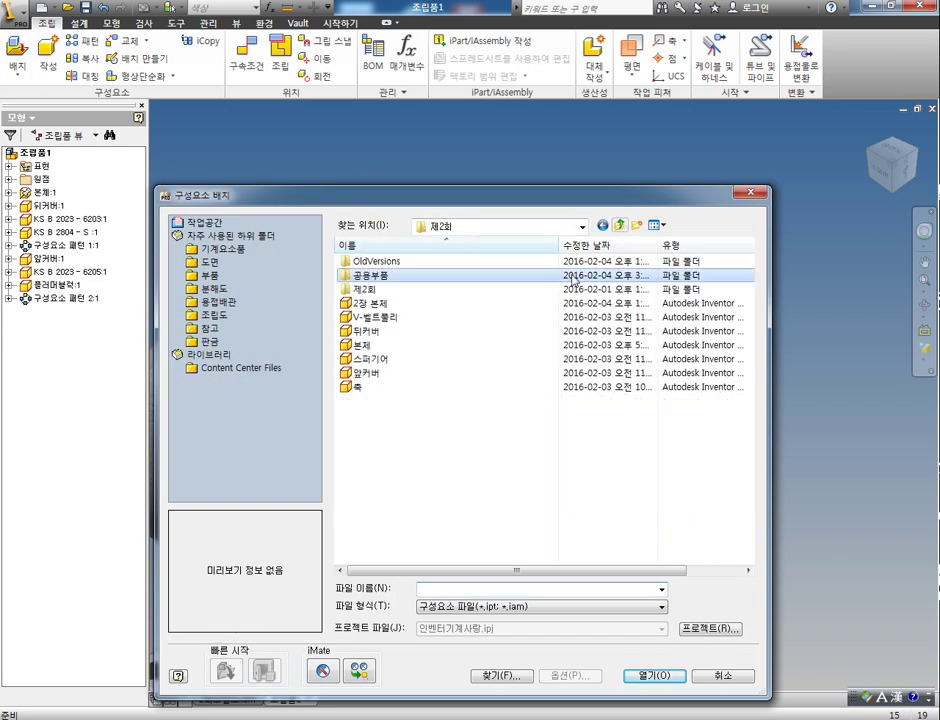
{"action": "left_click", "coordinate": [362, 388]}
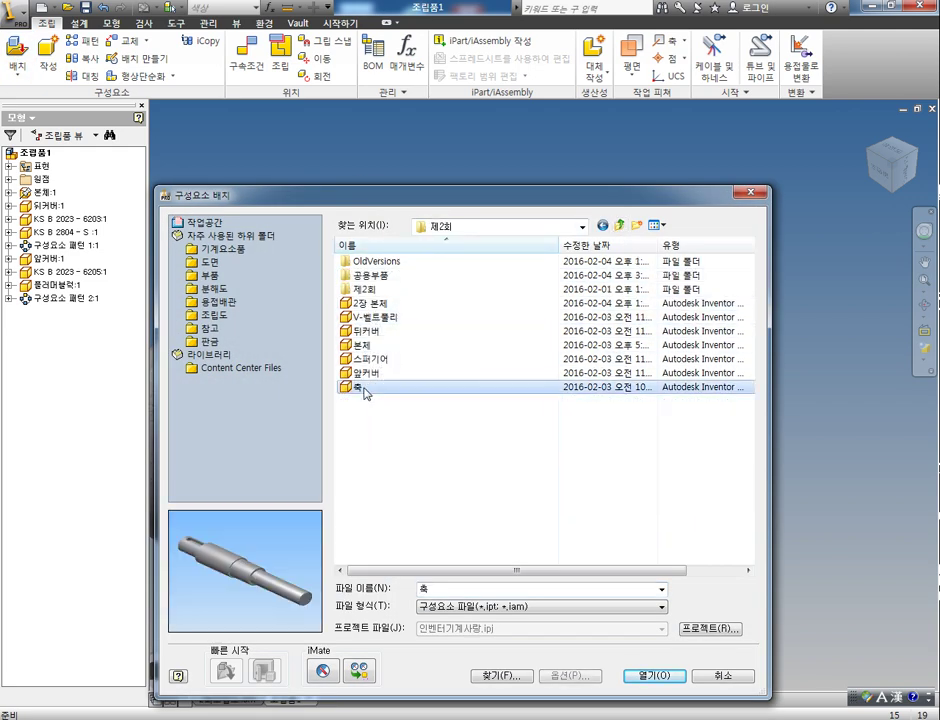
{"action": "left_click", "coordinate": [372, 360], "text": "ctrl"}
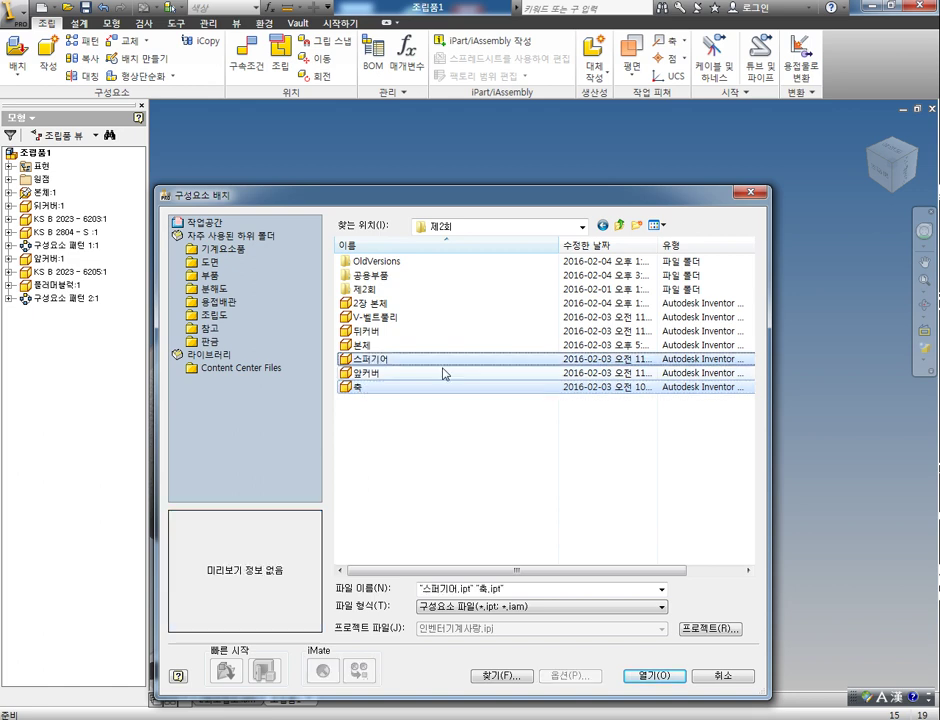
{"action": "left_click", "coordinate": [381, 361], "text": "ctrl"}
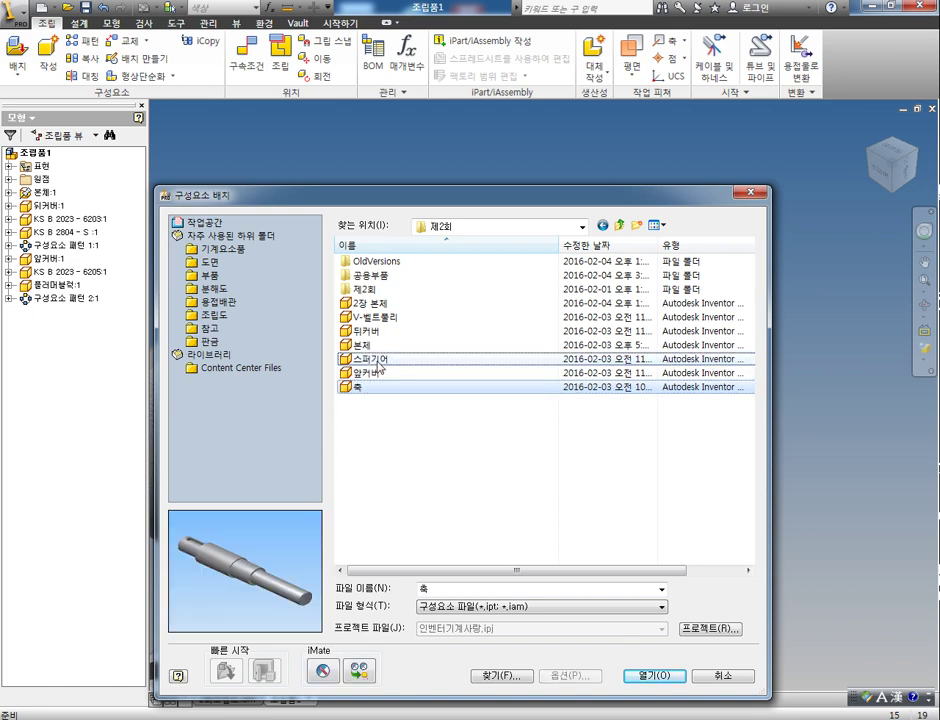
{"action": "left_click", "coordinate": [376, 360], "text": "ctrl"}
{"action": "left_click", "coordinate": [368, 318], "text": "ctrl"}
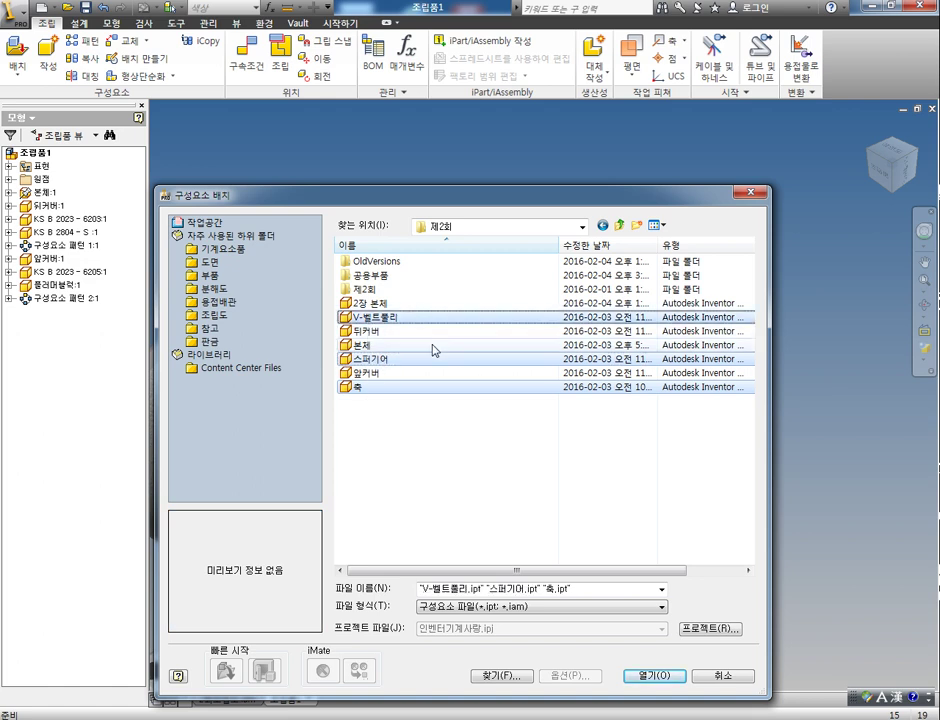
{"action": "left_click", "coordinate": [648, 675]}
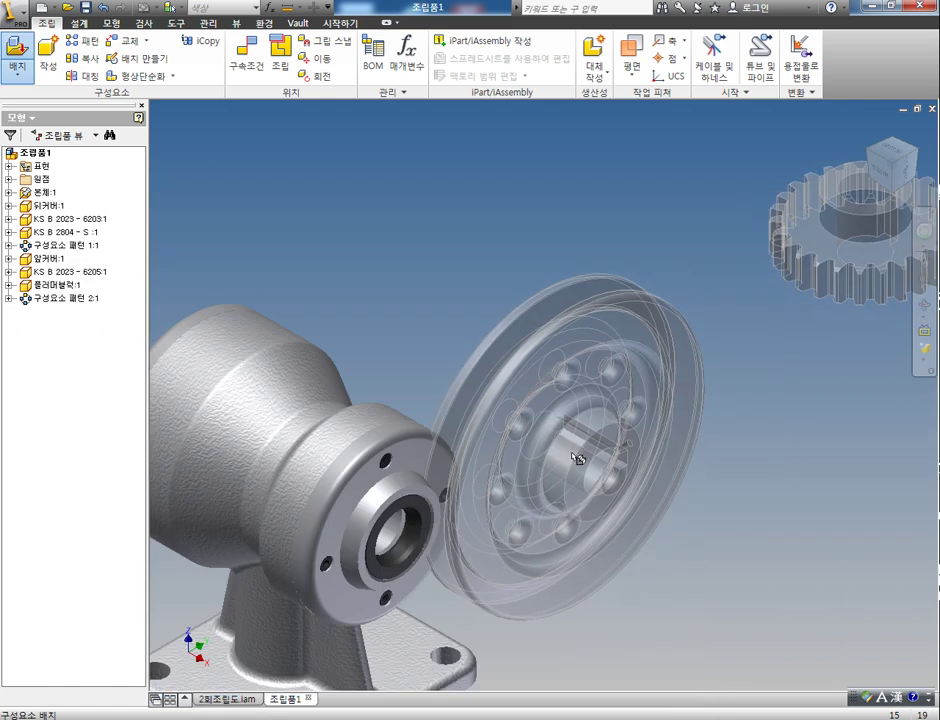
Place one instance each of the pulley, spur gear and shaft in the open space beside the housing
{"action": "scroll", "coordinate": [583, 464], "scroll_direction": "down", "scroll_amount": 4}
{"action": "scroll", "coordinate": [583, 466], "scroll_direction": "up", "scroll_amount": 9}
{"action": "middle_click_drag", "start_coordinate": [585, 468], "coordinate": [487, 445]}
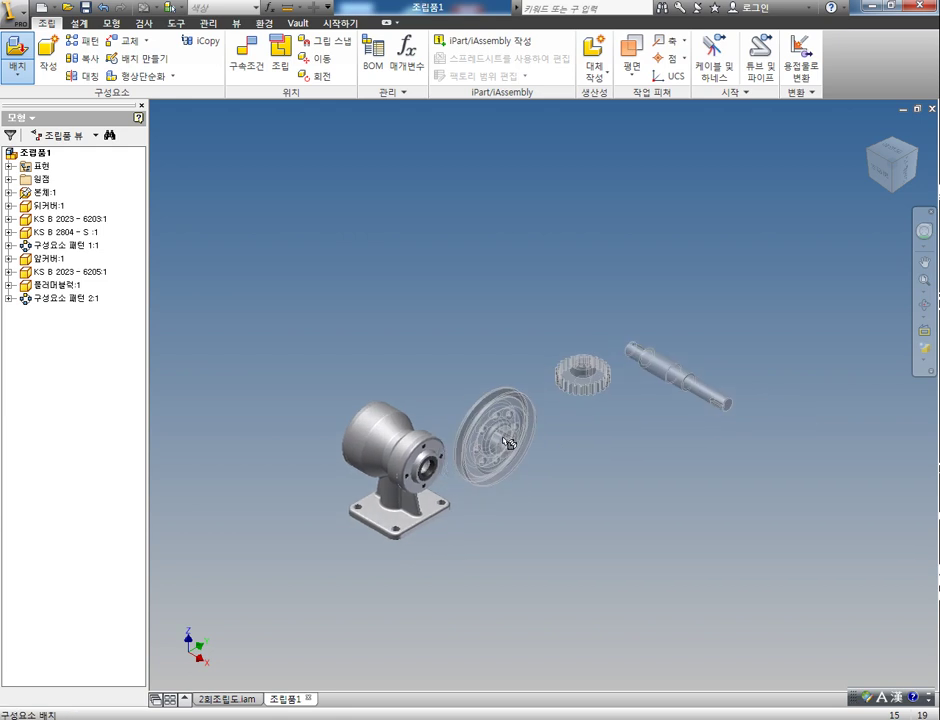
{"action": "left_click", "coordinate": [521, 416]}
{"action": "key", "text": "Escape"}
Load the KS B 1028 M3 x 0.5 set screws, lengths 5 and 8, and the 6x6 keys, lengths 19 and 20, from the 공용부품 folder
{"action": "middle_click_drag", "start_coordinate": [597, 454], "coordinate": [456, 460]}
{"action": "scroll", "coordinate": [482, 405], "scroll_direction": "up", "scroll_amount": 3}
{"action": "scroll", "coordinate": [481, 405], "scroll_direction": "down", "scroll_amount": 4}
{"action": "middle_click_drag", "start_coordinate": [481, 409], "coordinate": [465, 452]}
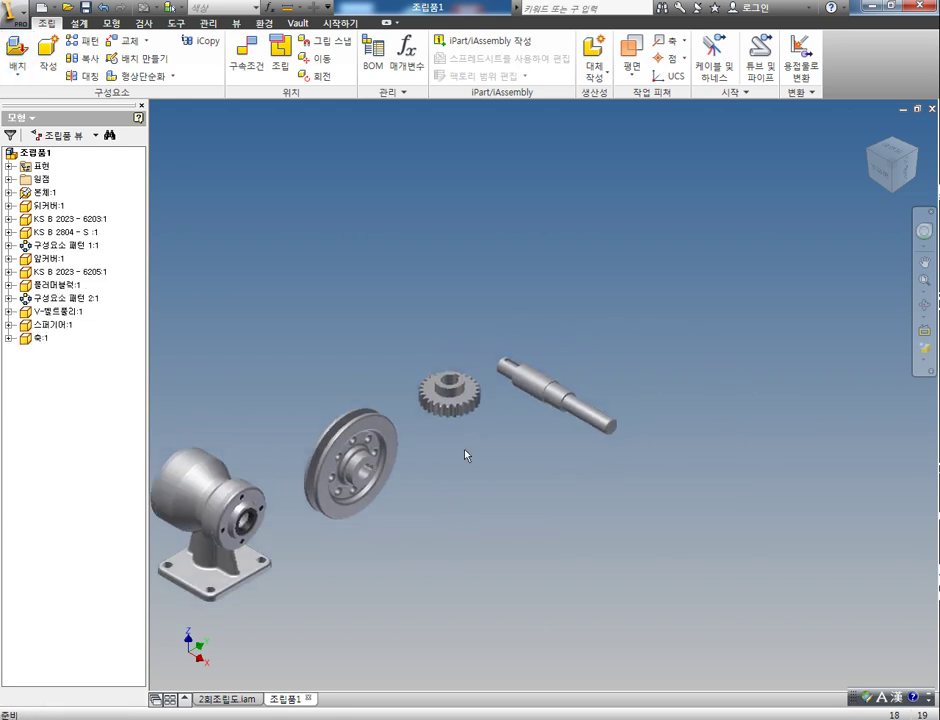
{"action": "left_click", "coordinate": [17, 58]}
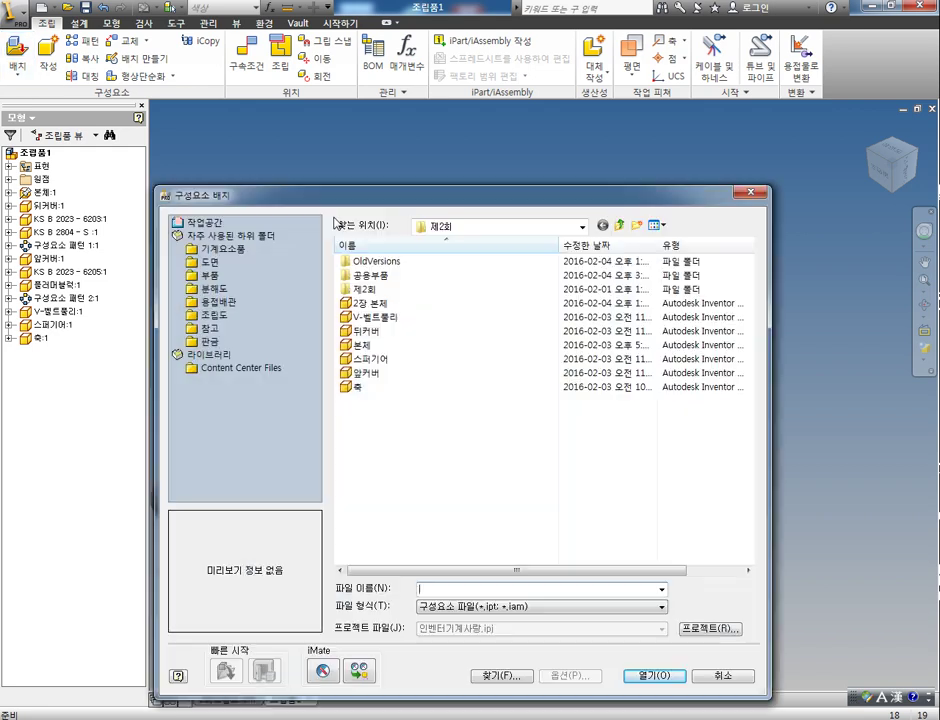
{"action": "double_click", "coordinate": [378, 277]}
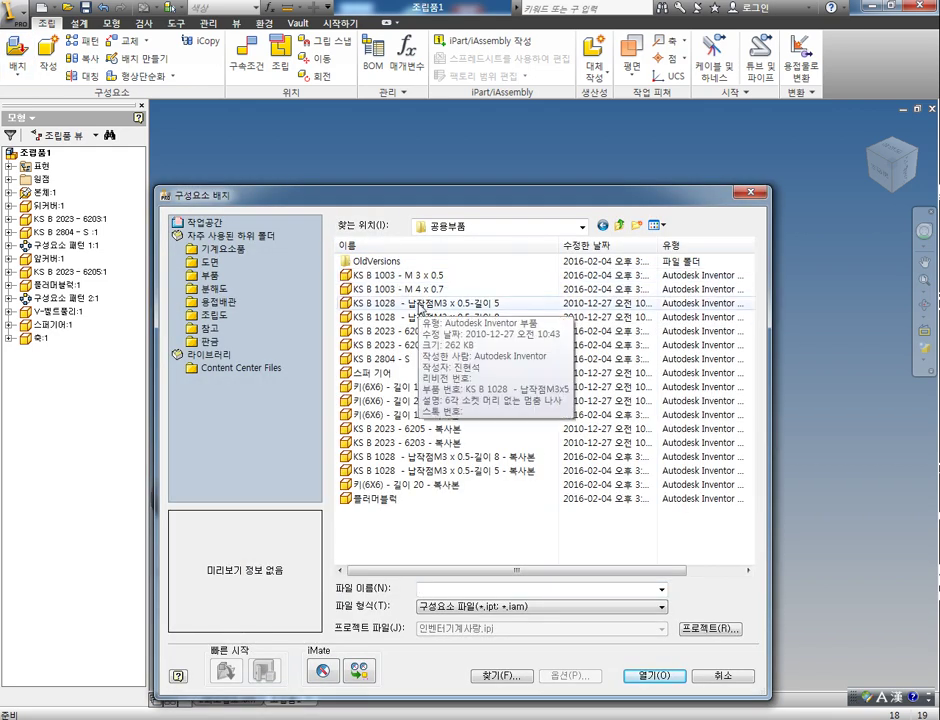
{"action": "left_click", "coordinate": [420, 304]}
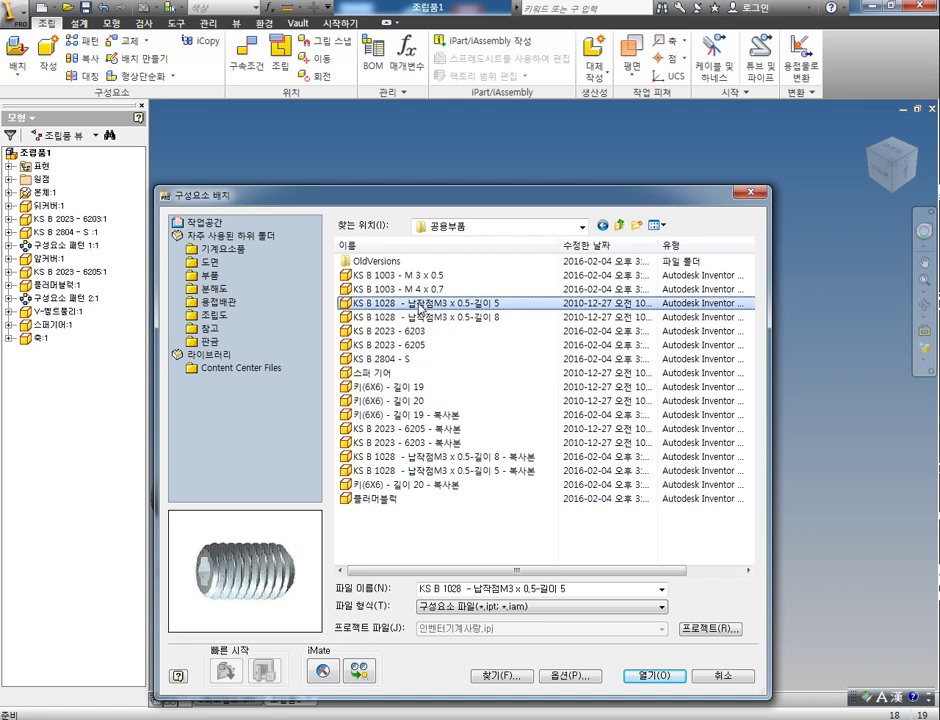
{"action": "left_click", "coordinate": [420, 317], "text": "ctrl"}
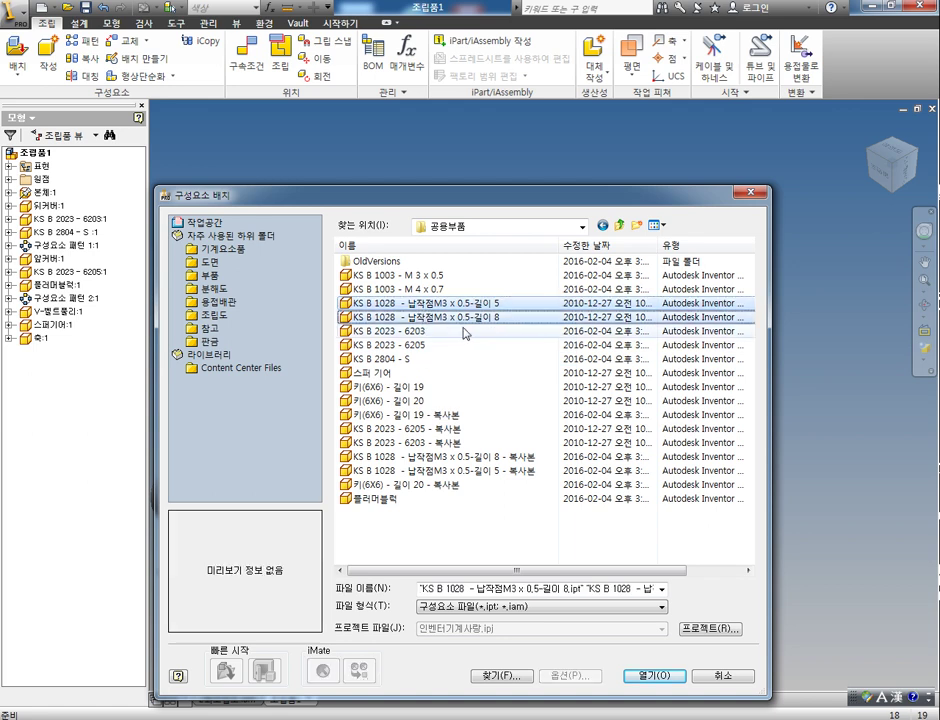
{"action": "left_click", "coordinate": [424, 387], "text": "ctrl"}
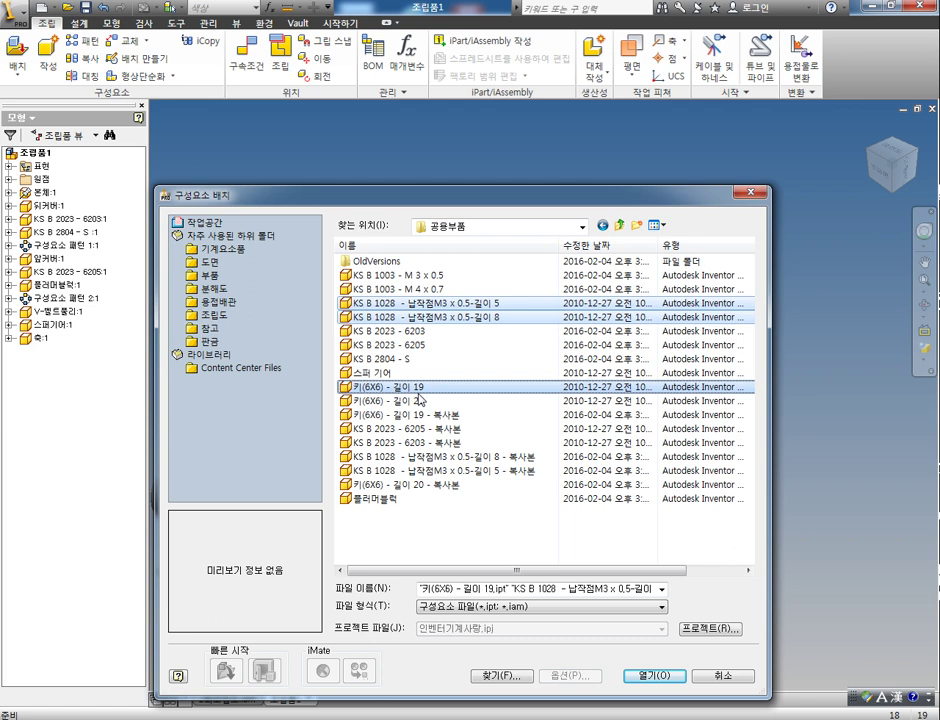
{"action": "left_click", "coordinate": [478, 400], "text": "ctrl"}
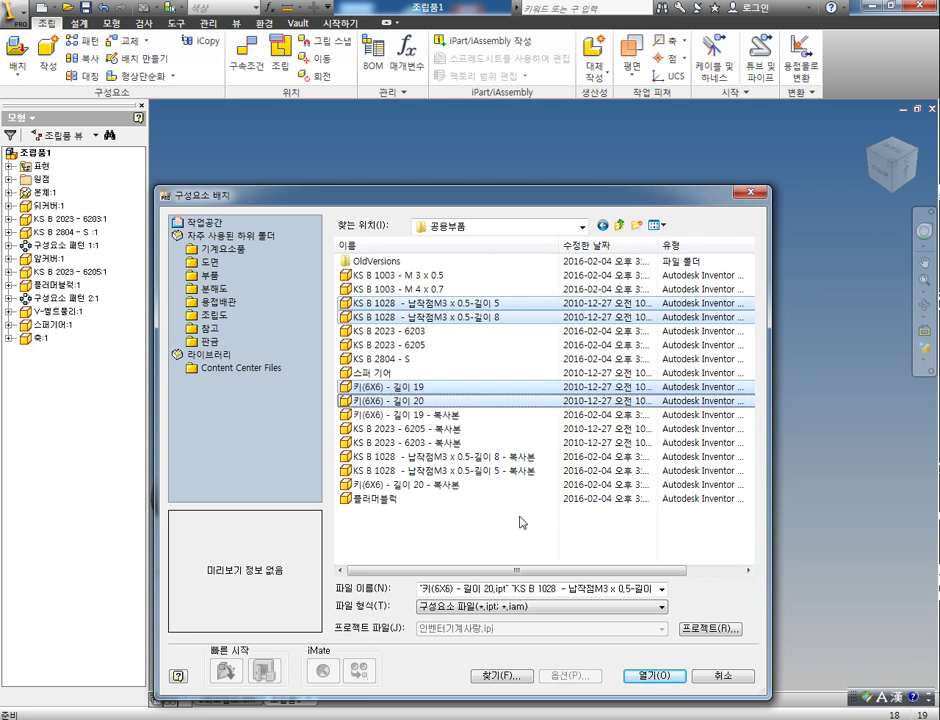
{"action": "left_click", "coordinate": [645, 676]}
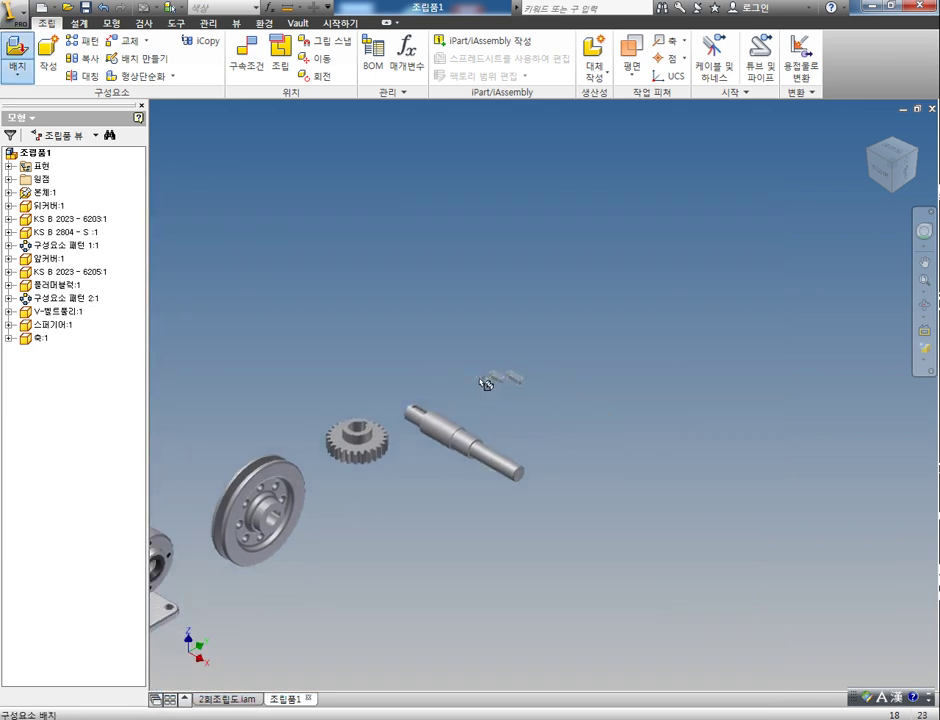
Place one instance each of the two set screws and two keys in the open space beside the shaft
{"action": "left_click", "coordinate": [482, 384]}
{"action": "key", "text": "Escape"}
{"action": "scroll", "coordinate": [495, 400], "scroll_direction": "down", "scroll_amount": 5}
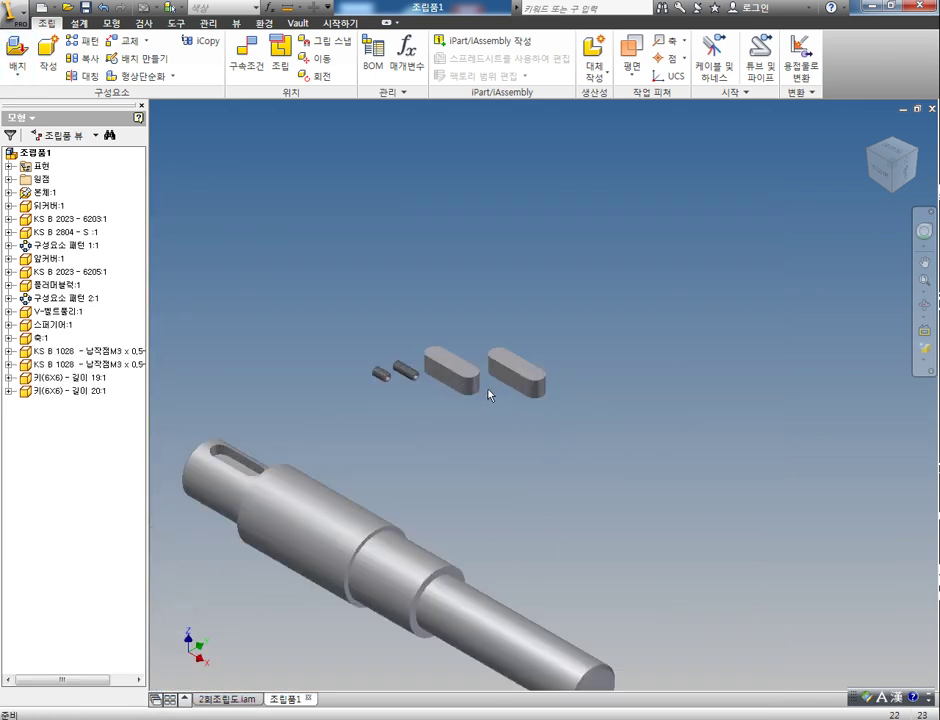
{"action": "scroll", "coordinate": [489, 394], "scroll_direction": "down", "scroll_amount": 2}
{"action": "scroll", "coordinate": [510, 335], "scroll_direction": "down", "scroll_amount": 3}
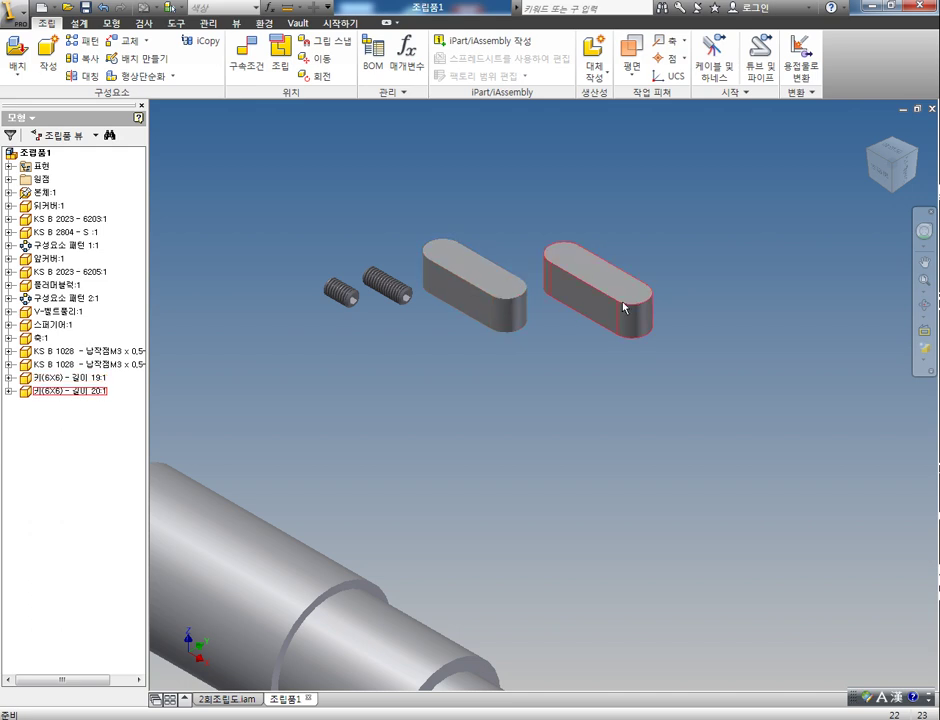
Change the colour of both 6x6 keys to copper (구리색)
{"action": "middle_click_drag", "start_coordinate": [520, 394], "coordinate": [523, 401]}
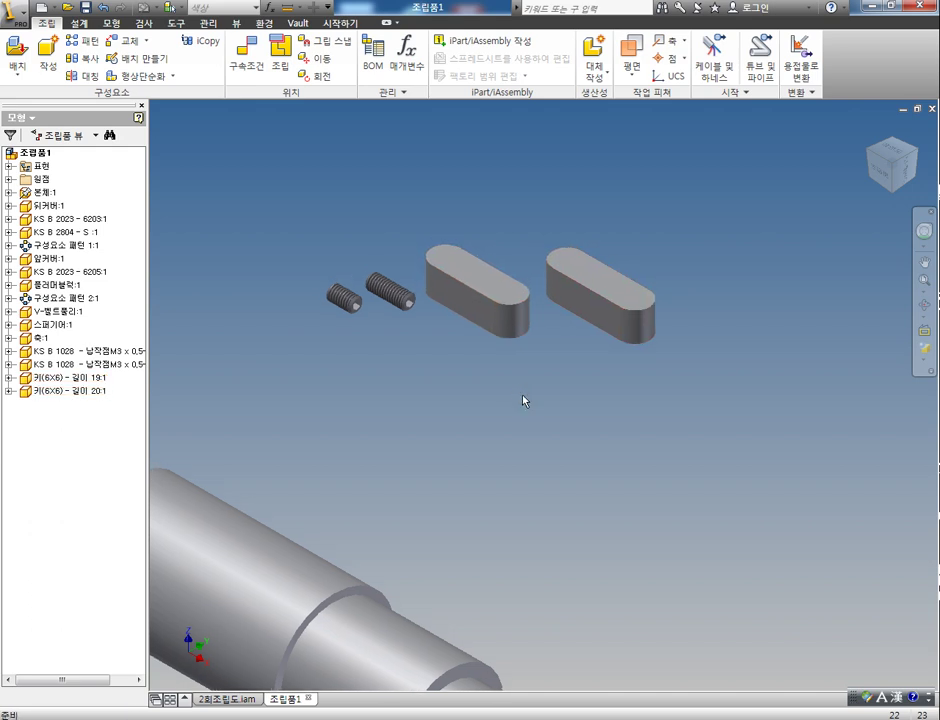
{"action": "left_click_drag", "start_coordinate": [675, 380], "coordinate": [485, 256]}
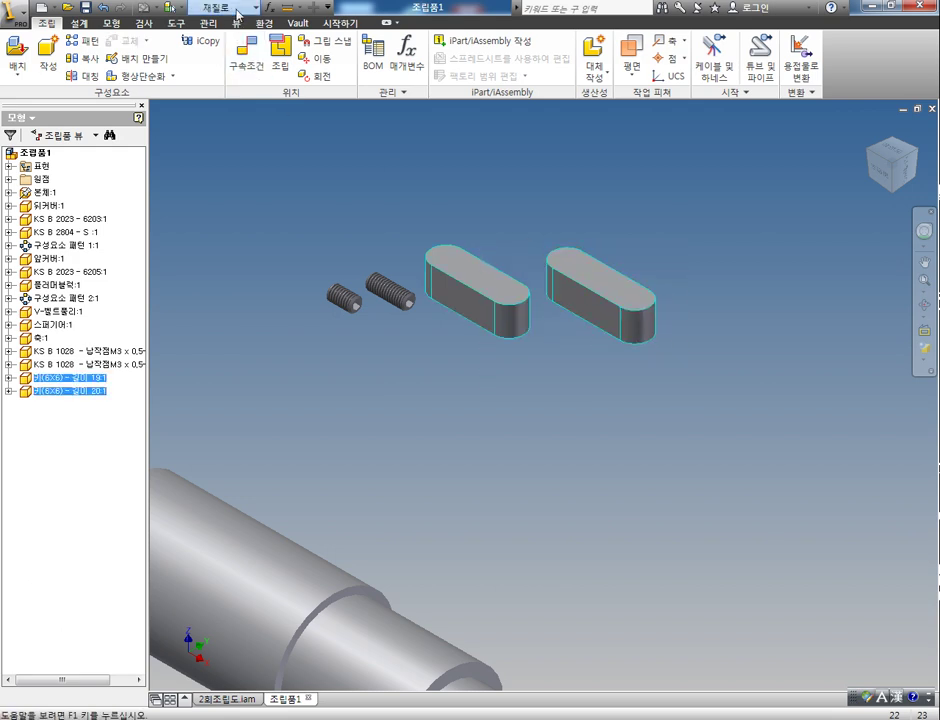
{"action": "left_click", "coordinate": [252, 8]}
{"action": "left_click", "coordinate": [230, 364]}
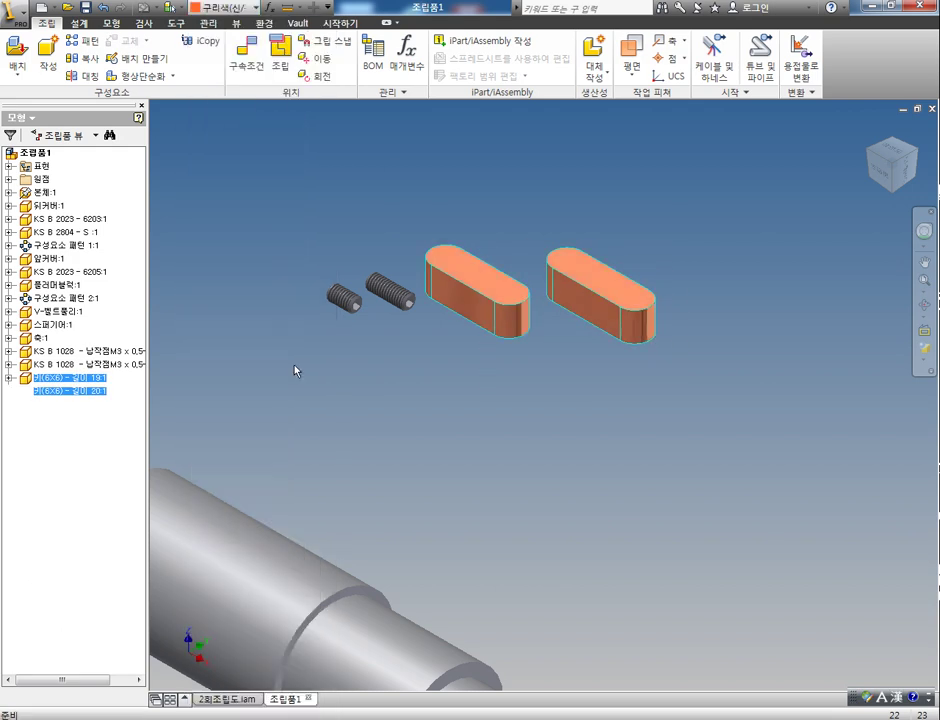
{"action": "left_click", "coordinate": [575, 480]}
{"action": "scroll", "coordinate": [618, 536], "scroll_direction": "up", "scroll_amount": 5}
{"action": "scroll", "coordinate": [618, 536], "scroll_direction": "down", "scroll_amount": 6}
{"action": "middle_click_drag", "start_coordinate": [618, 536], "coordinate": [583, 450]}
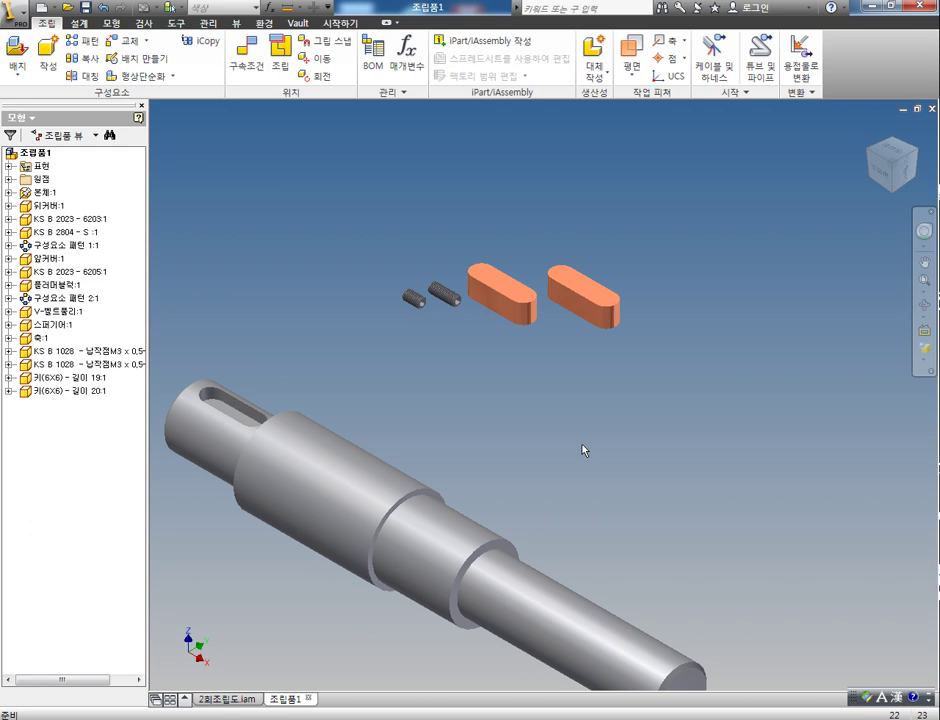
Move the length 19 key above the shaft's near-gear keyway and the length 20 key beside the shaft's opposite end
{"action": "scroll", "coordinate": [492, 487], "scroll_direction": "up", "scroll_amount": 2}
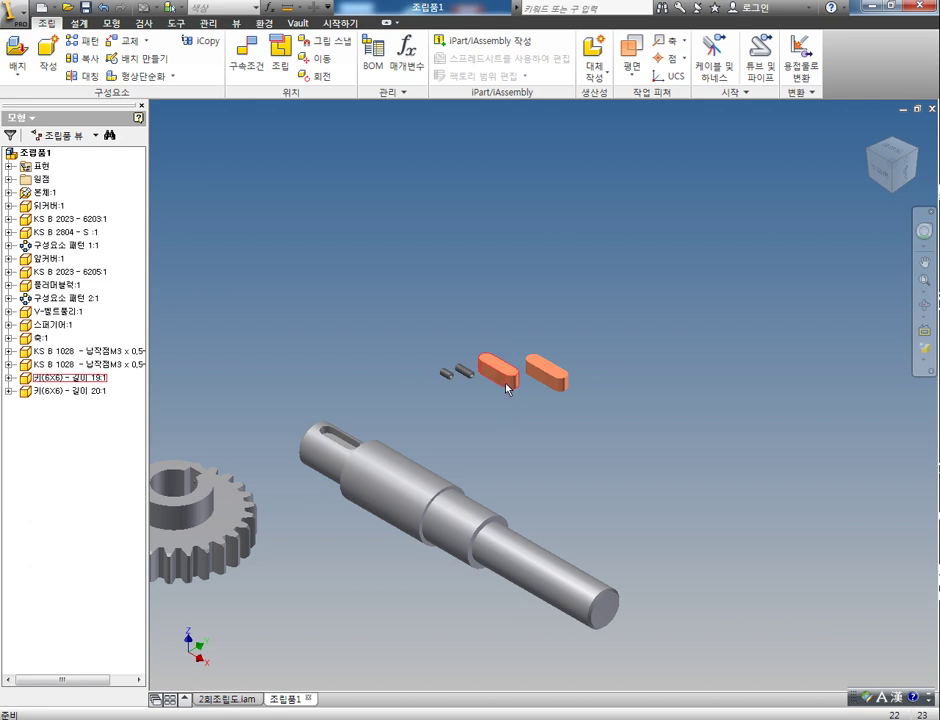
{"action": "left_click_drag", "start_coordinate": [506, 388], "coordinate": [345, 412]}
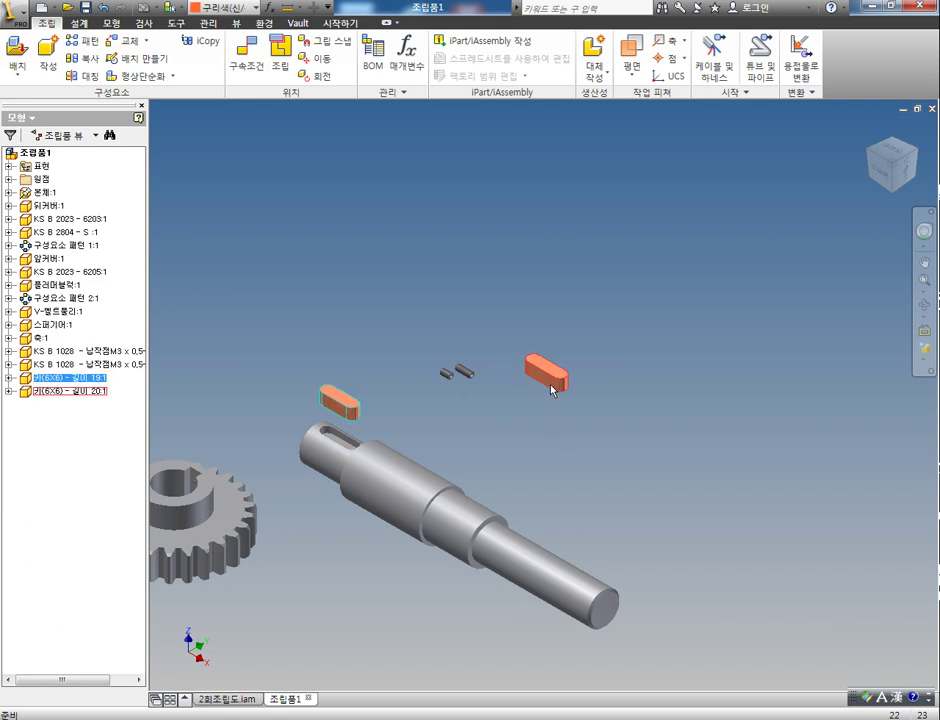
{"action": "left_click_drag", "start_coordinate": [556, 403], "coordinate": [594, 552]}
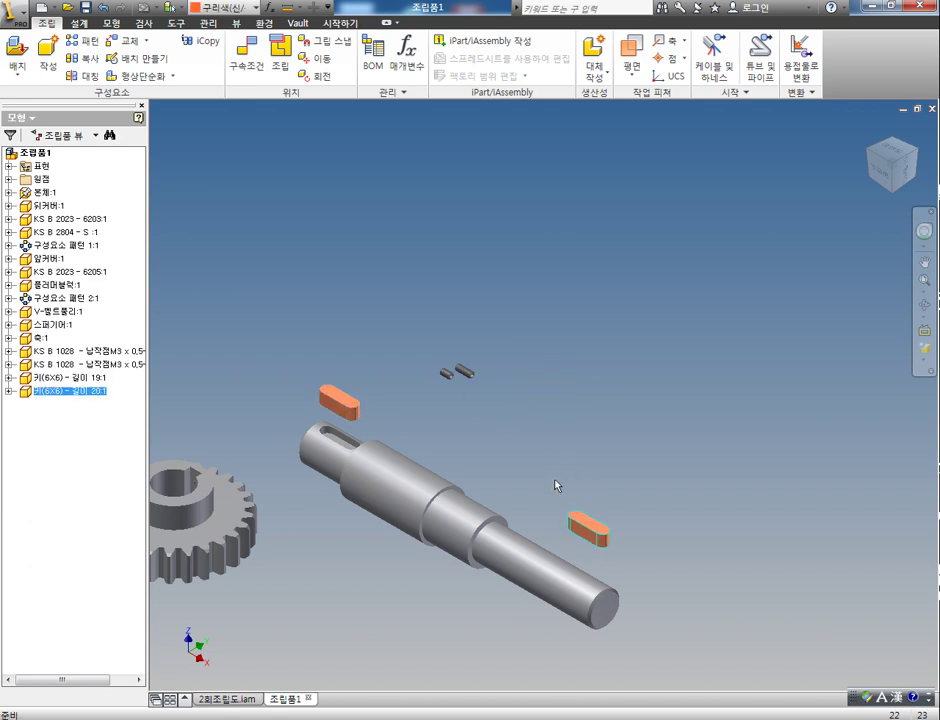
Reposition the spur gear beside the shaft's keyway end and the V-belt pulley beside the shaft's opposite end
{"action": "middle_click_drag", "start_coordinate": [512, 452], "coordinate": [655, 432]}
{"action": "left_click_drag", "start_coordinate": [388, 508], "coordinate": [408, 401]}
{"action": "scroll", "coordinate": [416, 506], "scroll_direction": "down", "scroll_amount": 3}
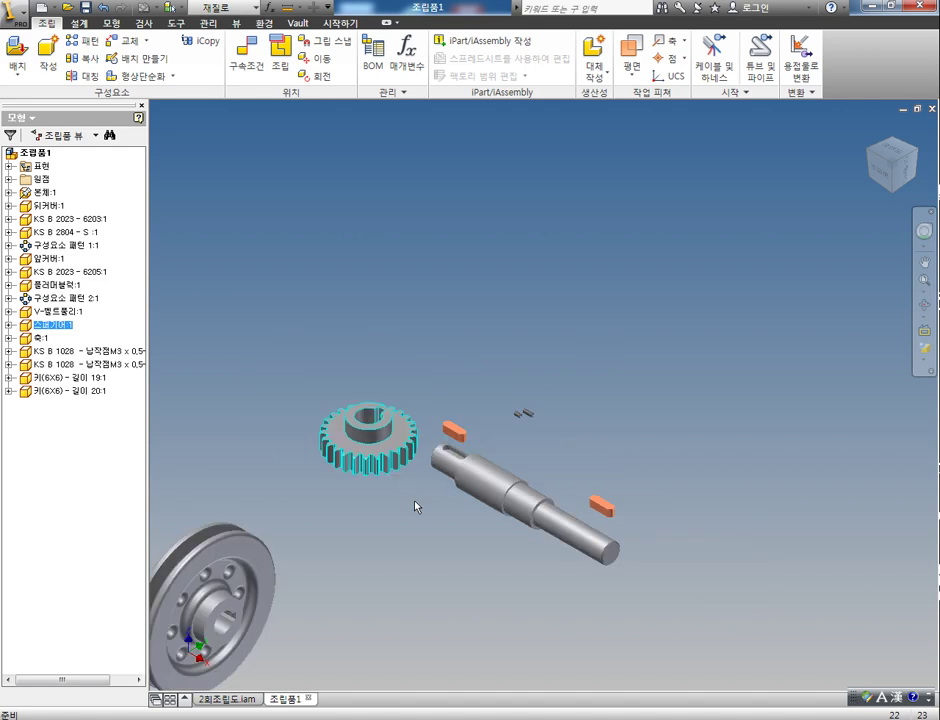
{"action": "left_click_drag", "start_coordinate": [272, 610], "coordinate": [723, 609]}
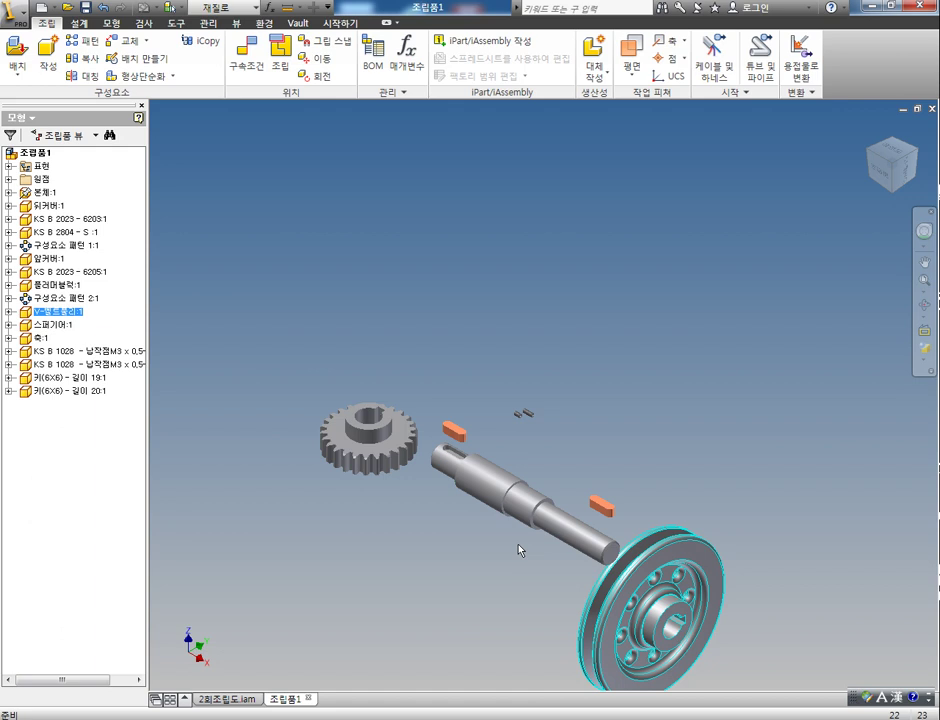
Move the length 8 set screw near the pulley and the length 5 set screw near the spur gear
{"action": "left_click", "coordinate": [530, 417]}
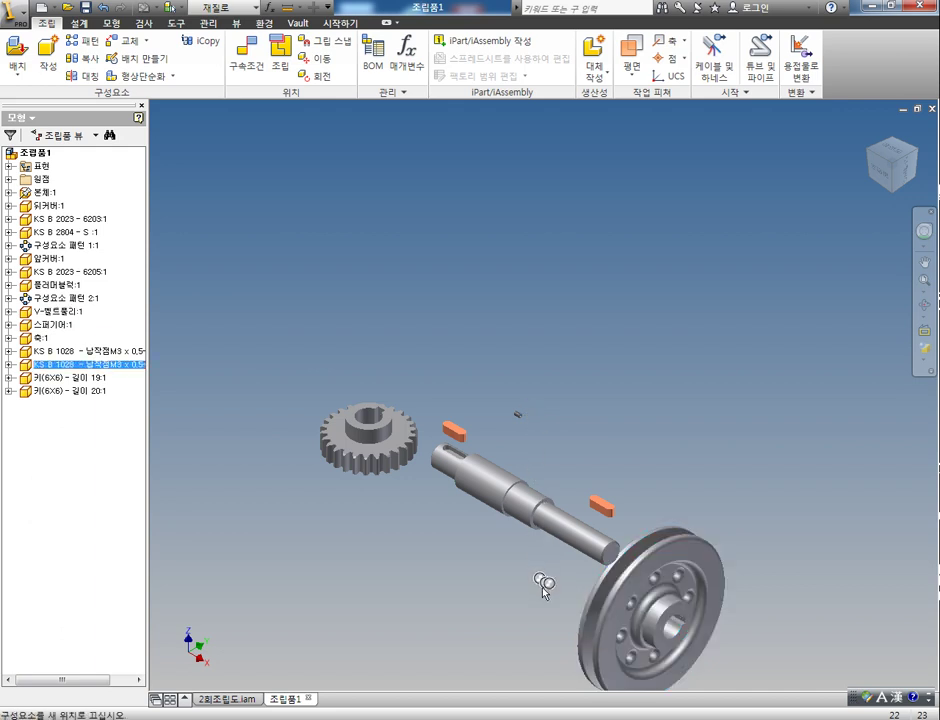
{"action": "left_click_drag", "start_coordinate": [518, 414], "coordinate": [417, 517]}
{"action": "left_click", "coordinate": [425, 582]}
Rotate the spur gear freely so its hub faces the shaft and its bore roughly lines up with the shaft's axis
{"action": "middle_click_drag", "start_coordinate": [434, 580], "coordinate": [443, 498]}
{"action": "scroll", "coordinate": [418, 428], "scroll_direction": "down", "scroll_amount": 2}
{"action": "scroll", "coordinate": [388, 480], "scroll_direction": "up", "scroll_amount": 5}
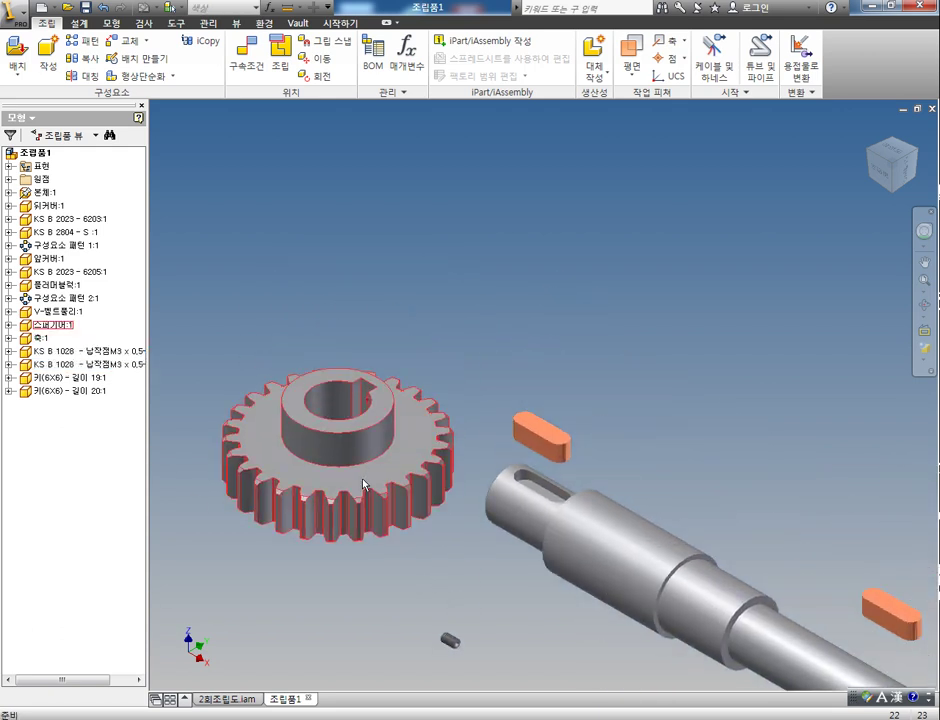
{"action": "key", "text": "g"}
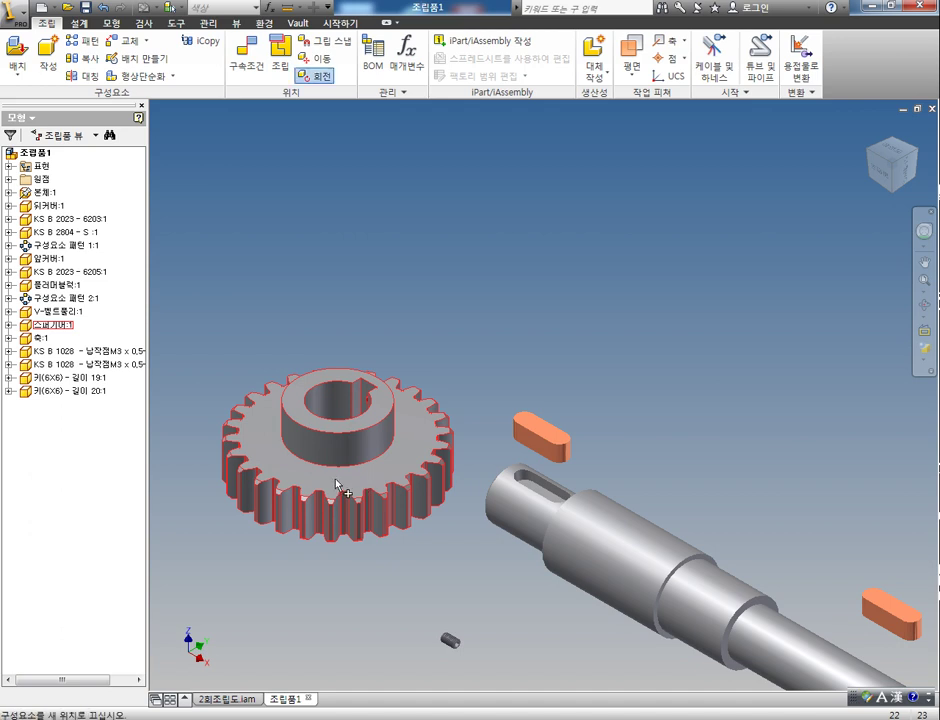
{"action": "left_click", "coordinate": [344, 485]}
{"action": "left_click_drag", "start_coordinate": [371, 507], "coordinate": [283, 502]}
{"action": "right_click", "coordinate": [335, 586]}
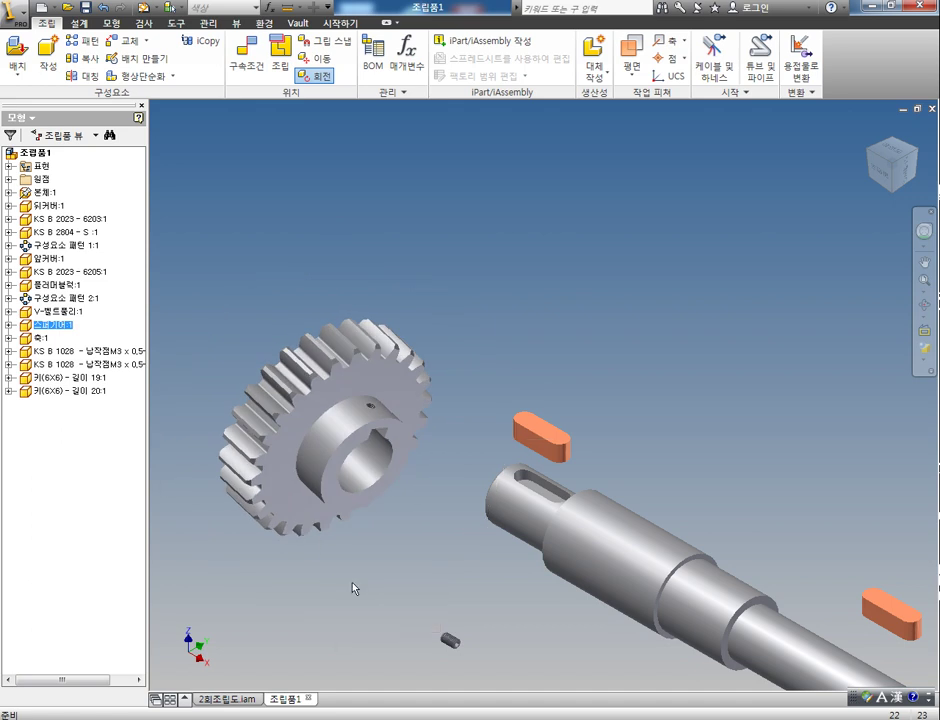
{"action": "left_click", "coordinate": [388, 583]}
Rotate the V-belt pulley freely so its projecting hub faces the end of the shaft
{"action": "scroll", "coordinate": [390, 586], "scroll_direction": "down", "scroll_amount": 3}
{"action": "middle_click_drag", "start_coordinate": [417, 549], "coordinate": [289, 377]}
{"action": "middle_click_drag", "start_coordinate": [540, 600], "coordinate": [493, 528]}
{"action": "left_click", "coordinate": [580, 572]}
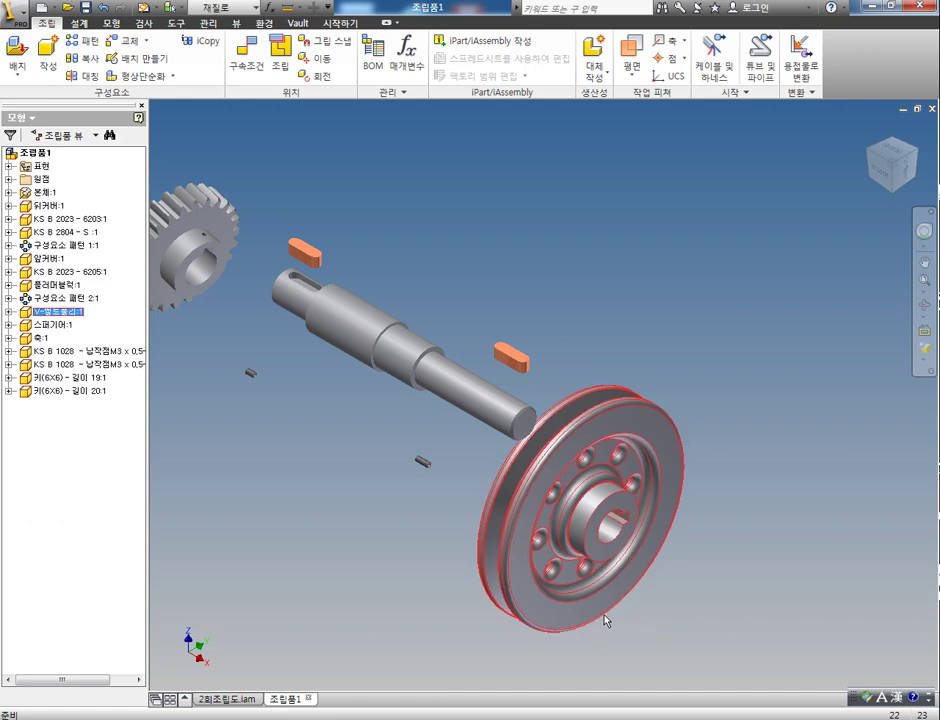
{"action": "key", "text": "g"}
{"action": "left_click_drag", "start_coordinate": [480, 418], "coordinate": [430, 355]}
{"action": "left_click_drag", "start_coordinate": [642, 554], "coordinate": [629, 461]}
{"action": "right_click", "coordinate": [642, 432]}
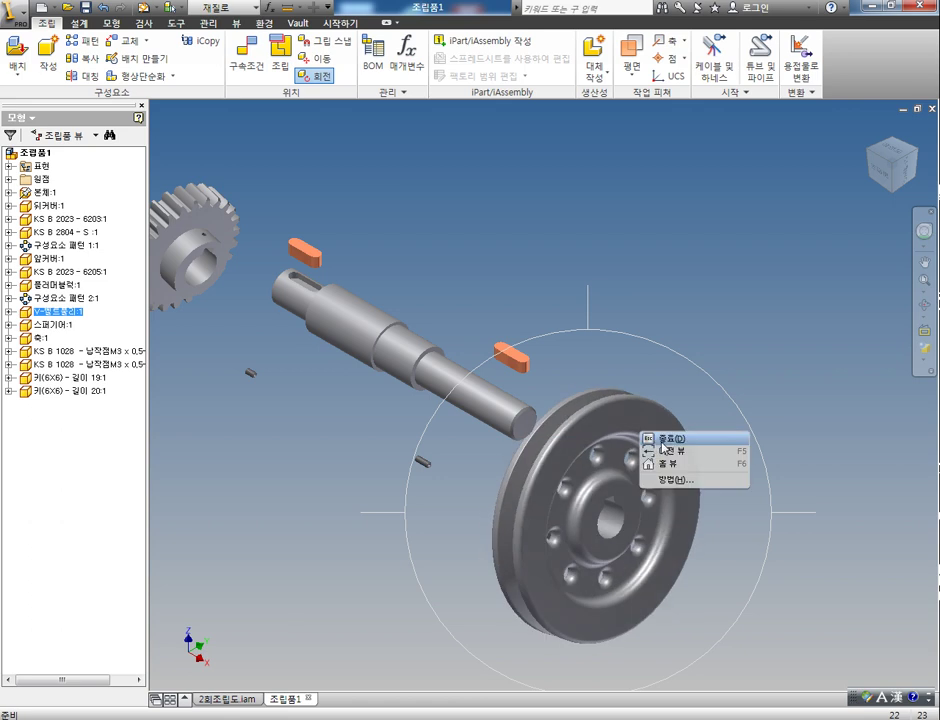
{"action": "left_click", "coordinate": [665, 437]}
Add an insert constraint with 0 mm offset between the length 19 key's bottom end arc and the outer end arc of the keyway floor
{"action": "middle_click_drag", "start_coordinate": [293, 279], "coordinate": [329, 438]}
{"action": "scroll", "coordinate": [365, 377], "scroll_direction": "up", "scroll_amount": 5}
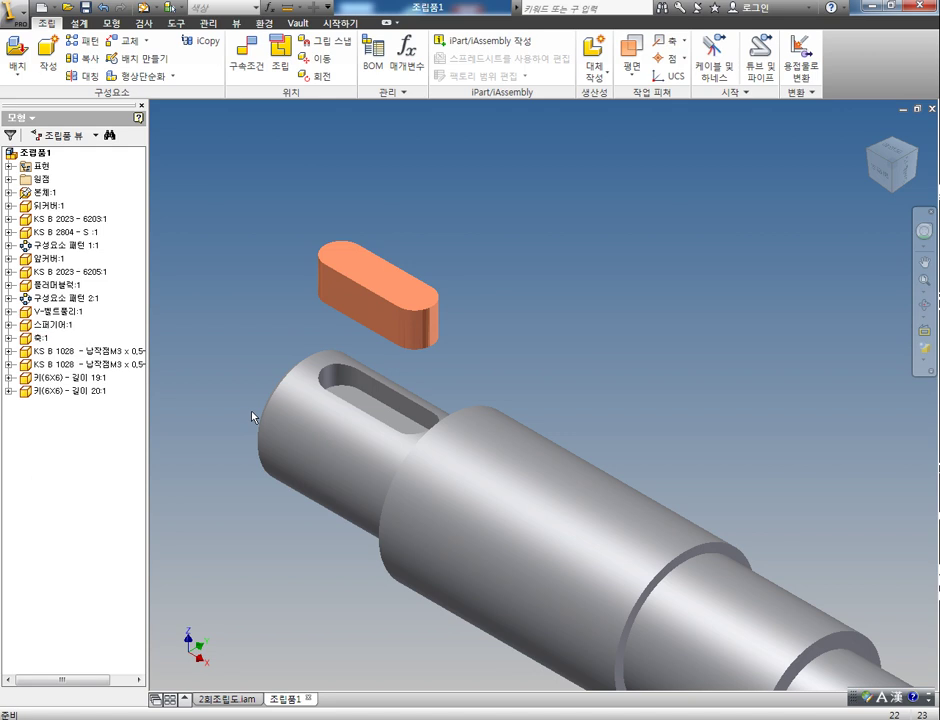
{"action": "key", "text": "c"}
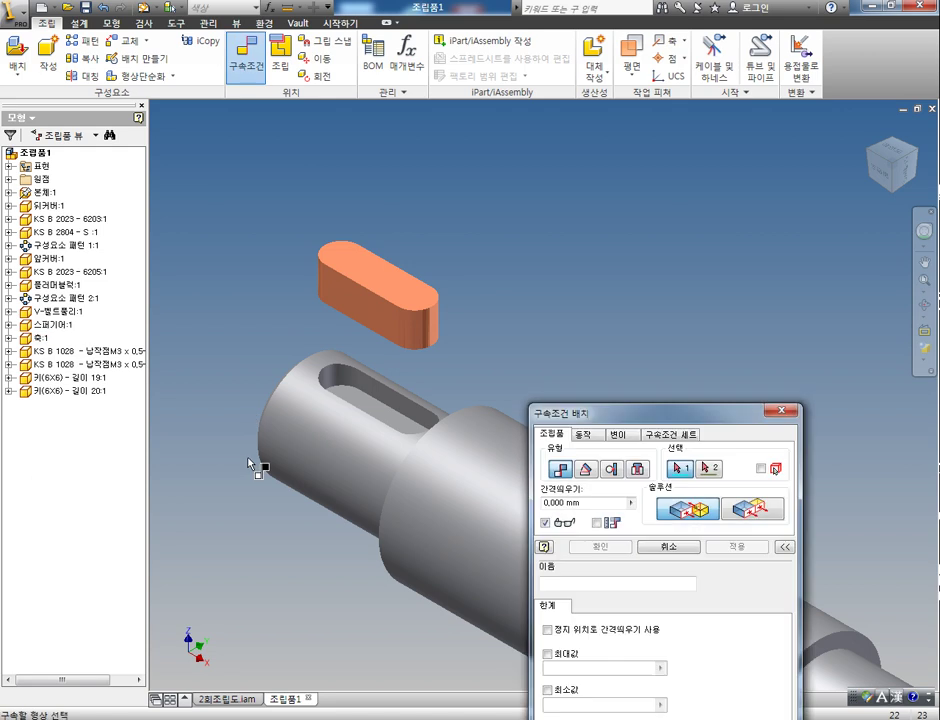
{"action": "left_click", "coordinate": [637, 475]}
{"action": "left_click", "coordinate": [324, 300]}
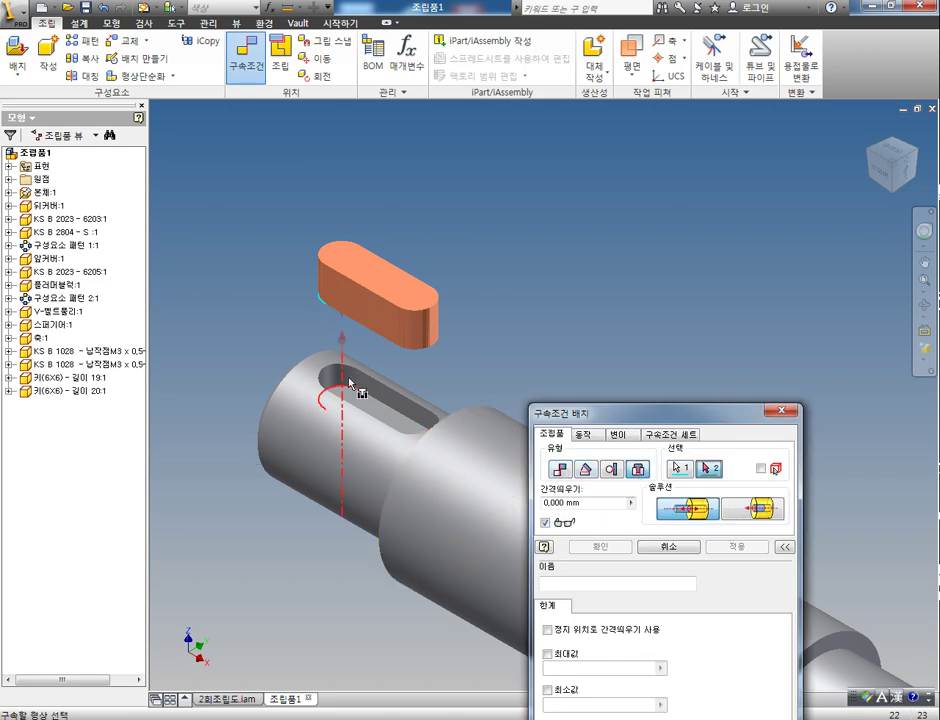
{"action": "left_click", "coordinate": [347, 389]}
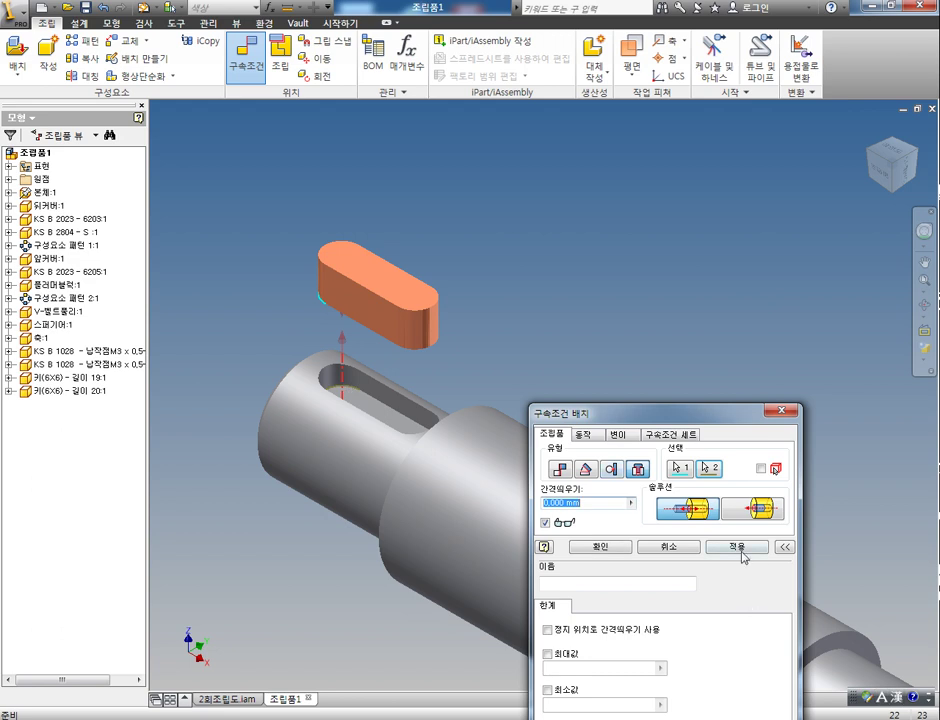
{"action": "left_click", "coordinate": [740, 548]}
{"action": "left_click", "coordinate": [669, 547]}
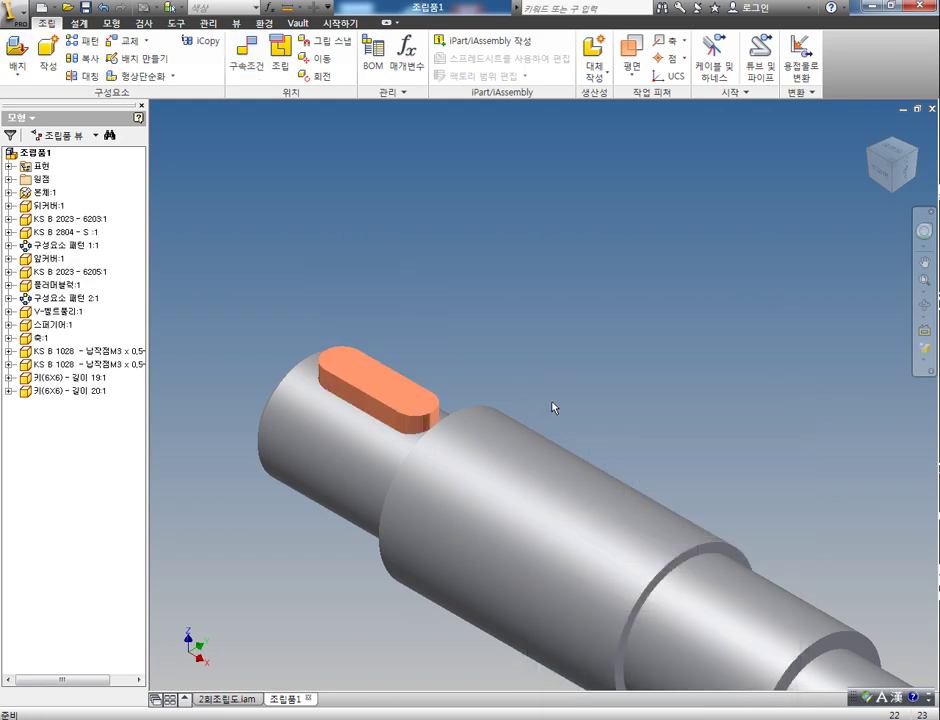
Swing the length 19 key out of line and insert-constrain its other bottom arc to the keyway's inner end arc at 0 mm offset
{"action": "left_click_drag", "start_coordinate": [446, 392], "coordinate": [477, 400]}
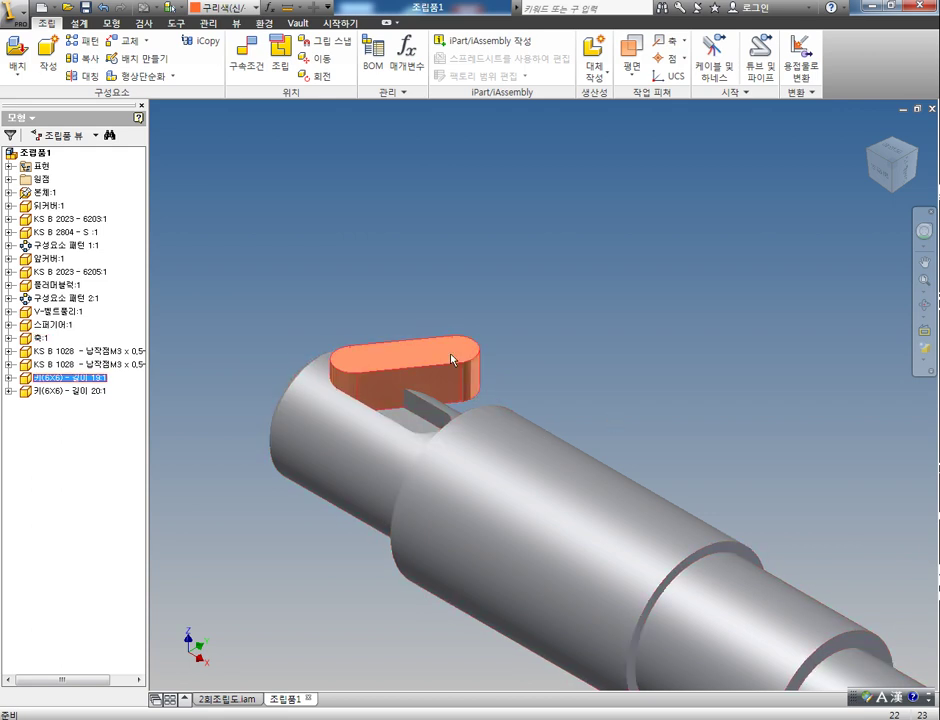
{"action": "key", "text": "c"}
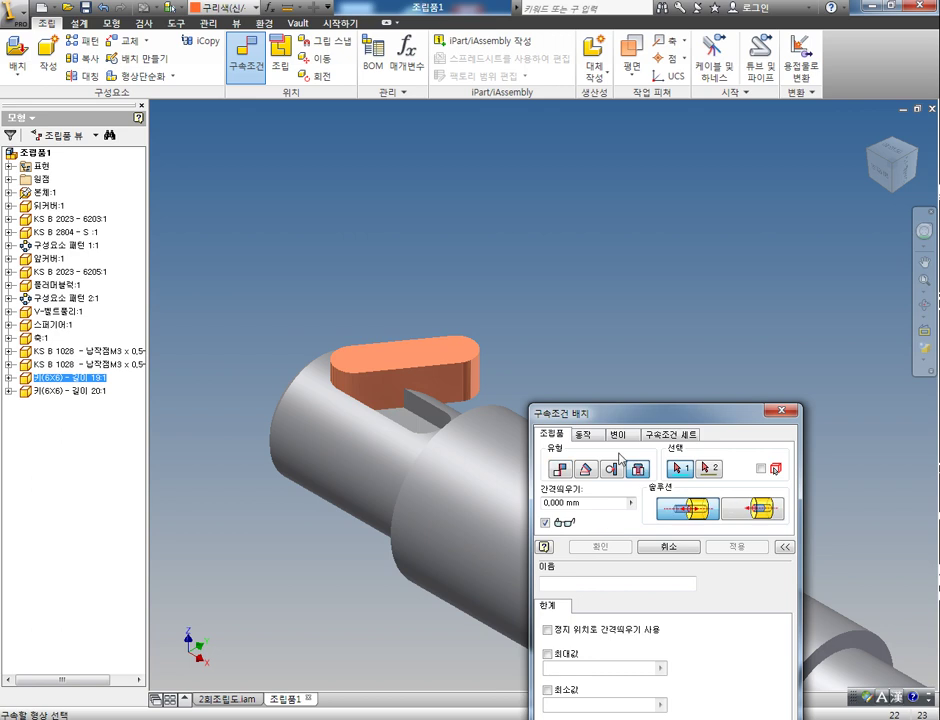
{"action": "left_click", "coordinate": [480, 396]}
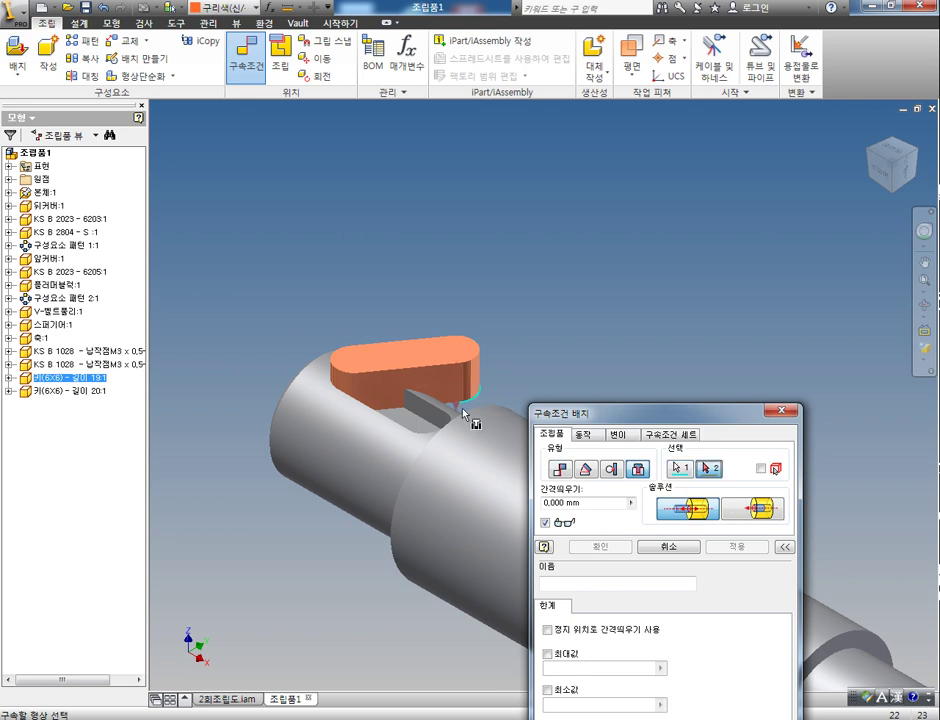
{"action": "key", "text": "F4"}
{"action": "left_click_drag", "start_coordinate": [520, 343], "coordinate": [640, 508]}
{"action": "middle_click_drag", "start_coordinate": [515, 597], "coordinate": [430, 503]}
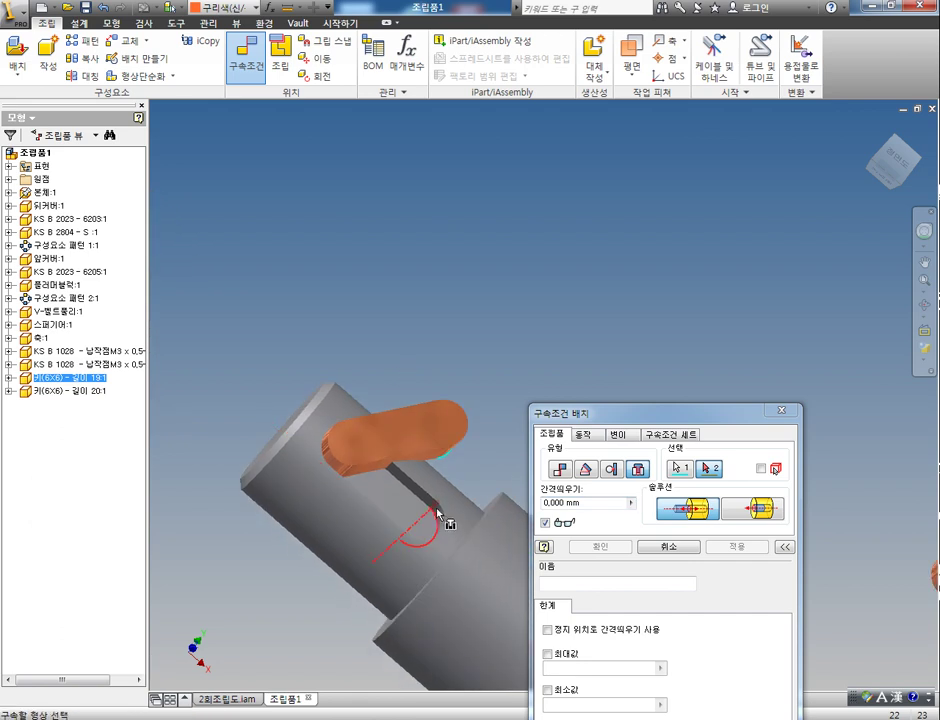
{"action": "left_click", "coordinate": [445, 528]}
{"action": "left_click", "coordinate": [735, 548]}
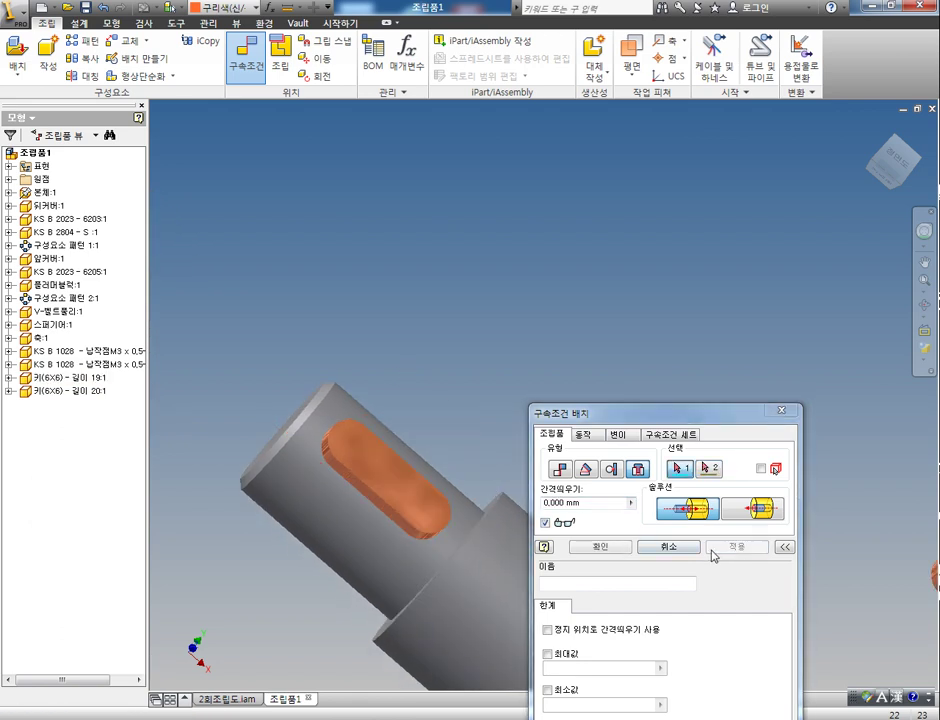
Add an insert constraint with 0 mm offset between the length 20 key's bottom end arc and the inner end arc of the shaft's empty keyway floor
{"action": "left_click_drag", "start_coordinate": [699, 414], "coordinate": [687, 366]}
{"action": "left_click", "coordinate": [774, 365]}
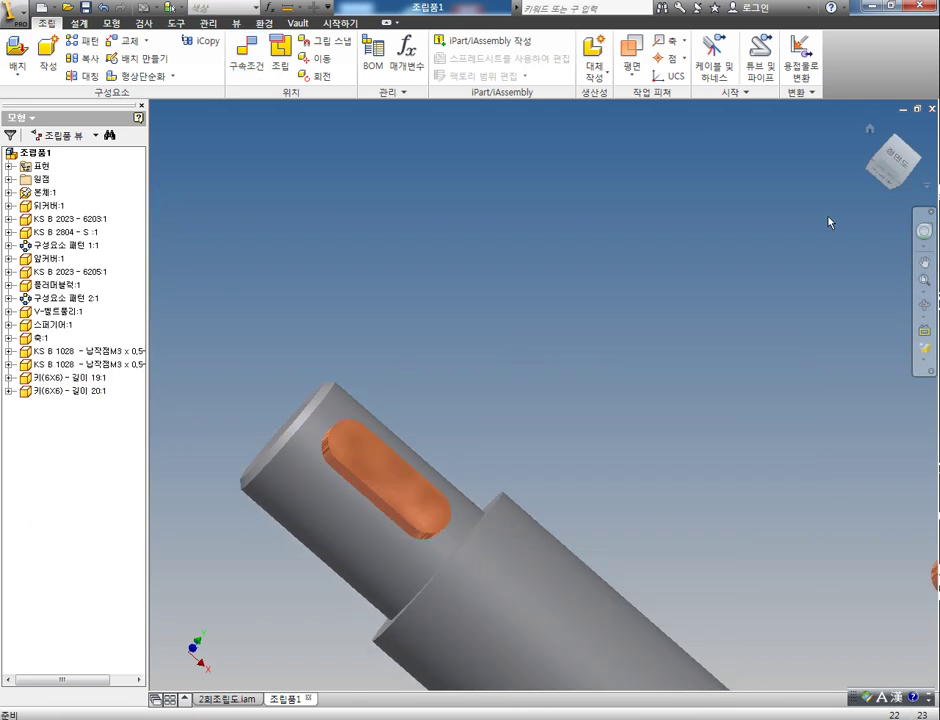
{"action": "left_click", "coordinate": [869, 128]}
{"action": "scroll", "coordinate": [543, 381], "scroll_direction": "up", "scroll_amount": 5}
{"action": "scroll", "coordinate": [540, 386], "scroll_direction": "down", "scroll_amount": 3}
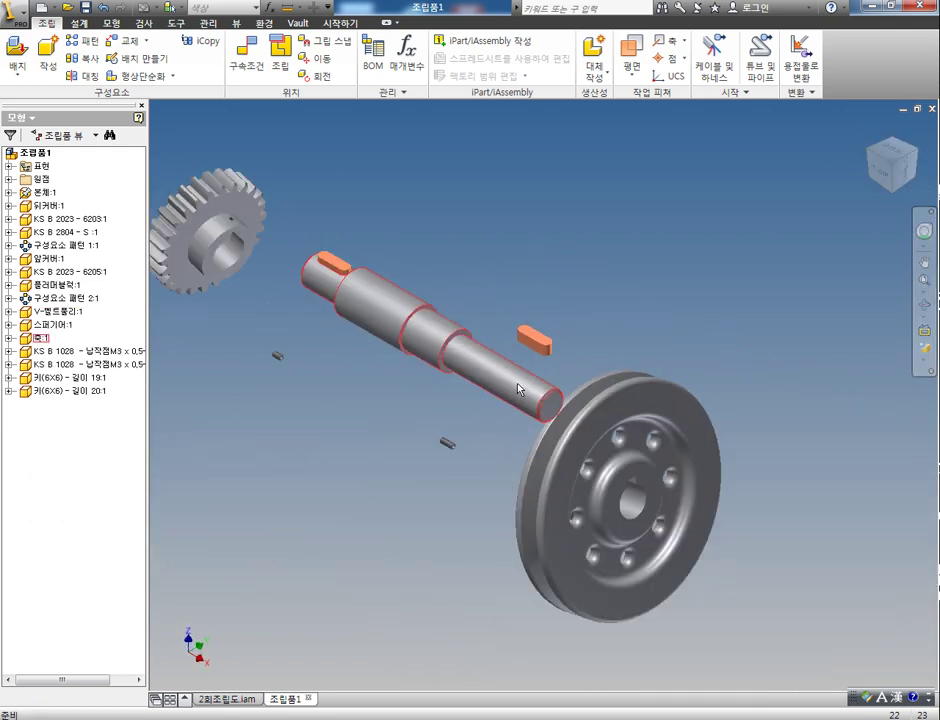
{"action": "key", "text": "F4"}
{"action": "left_click_drag", "start_coordinate": [340, 284], "coordinate": [351, 228]}
{"action": "left_click_drag", "start_coordinate": [466, 311], "coordinate": [515, 180]}
{"action": "left_click_drag", "start_coordinate": [545, 391], "coordinate": [516, 485]}
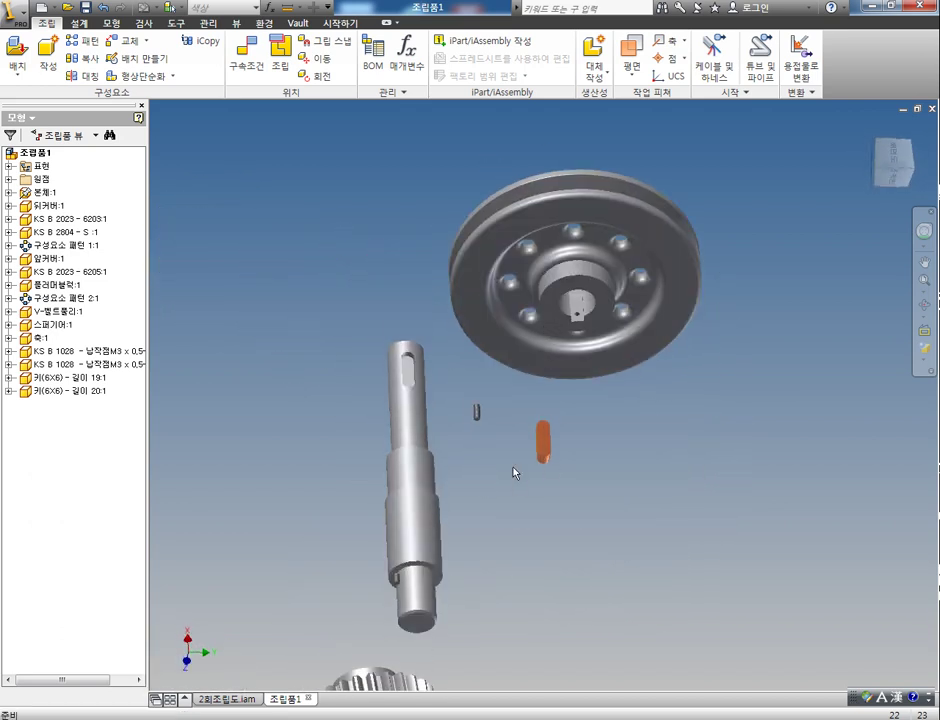
{"action": "key", "text": "Escape"}
{"action": "scroll", "coordinate": [515, 465], "scroll_direction": "down", "scroll_amount": 3}
{"action": "scroll", "coordinate": [515, 465], "scroll_direction": "up", "scroll_amount": 5}
{"action": "key", "text": "c"}
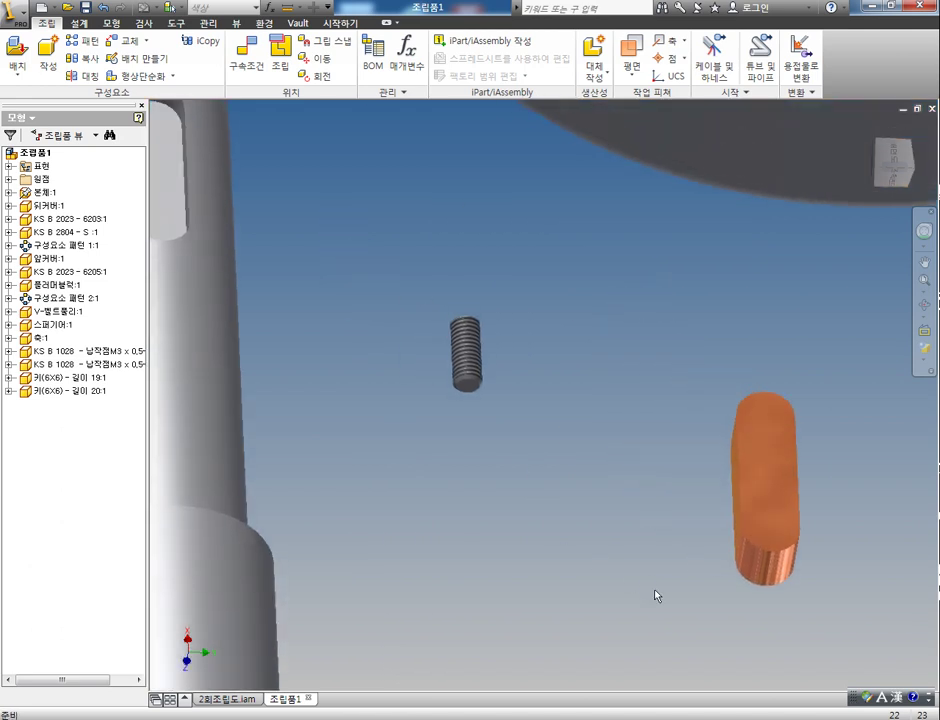
{"action": "left_click", "coordinate": [626, 420]}
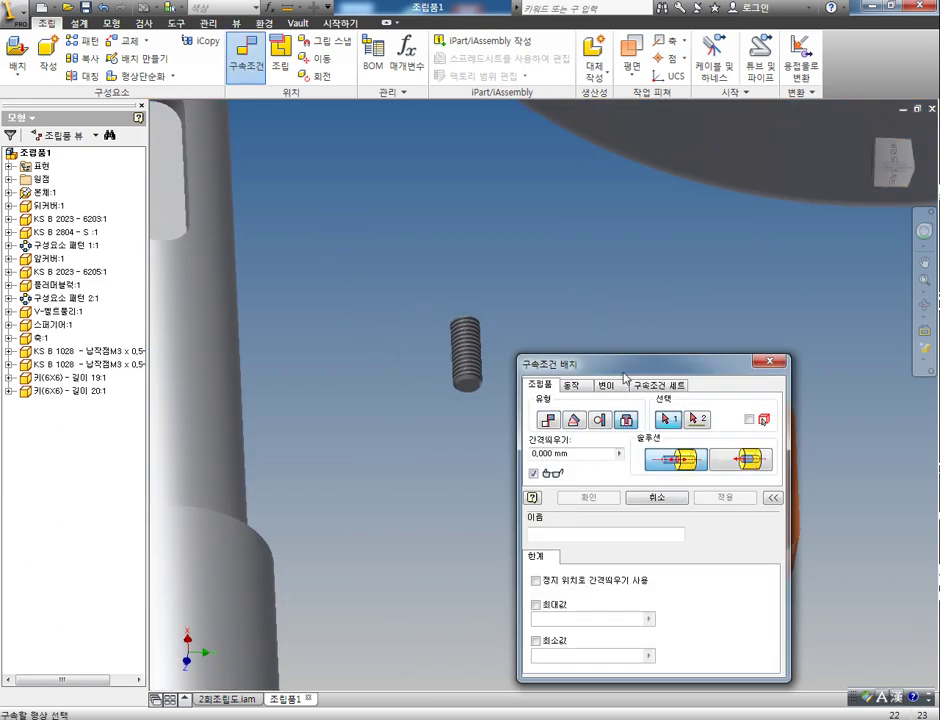
{"action": "left_click_drag", "start_coordinate": [627, 370], "coordinate": [507, 580]}
{"action": "left_click", "coordinate": [762, 587]}
{"action": "middle_click_drag", "start_coordinate": [464, 510], "coordinate": [623, 705]}
{"action": "key", "text": "F4"}
{"action": "left_click_drag", "start_coordinate": [455, 416], "coordinate": [370, 415]}
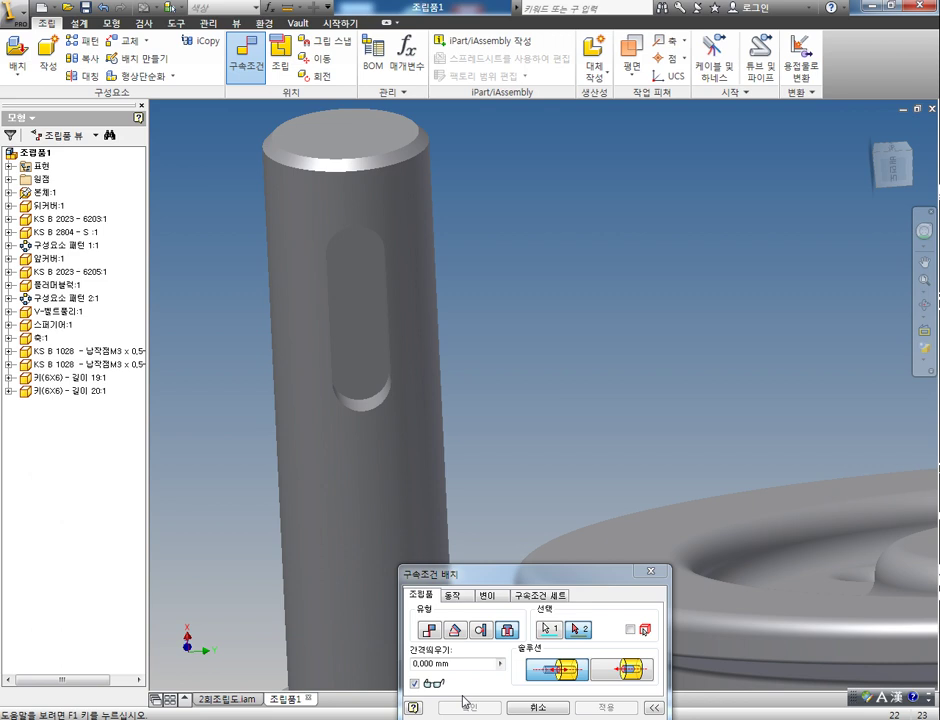
{"action": "left_click", "coordinate": [368, 405]}
{"action": "left_click", "coordinate": [609, 708]}
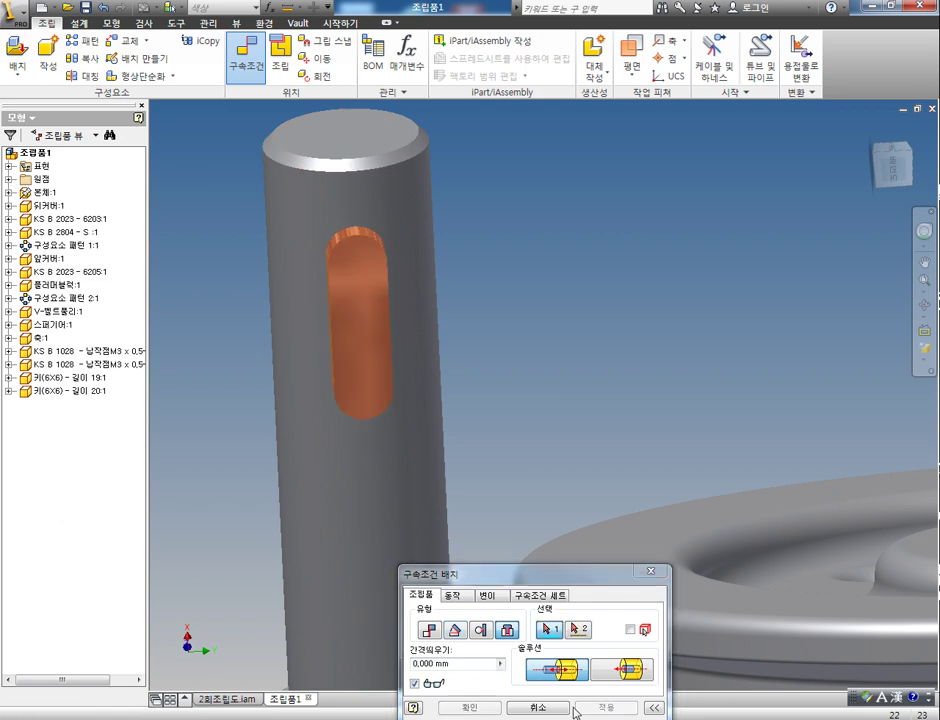
Swing the length 20 key out of line with its keyway so the side faces of both are exposed
{"action": "left_click_drag", "start_coordinate": [357, 267], "coordinate": [416, 272]}
{"action": "middle_click_drag", "start_coordinate": [530, 362], "coordinate": [521, 374]}
{"action": "key", "text": "F4"}
{"action": "left_click_drag", "start_coordinate": [425, 430], "coordinate": [488, 345]}
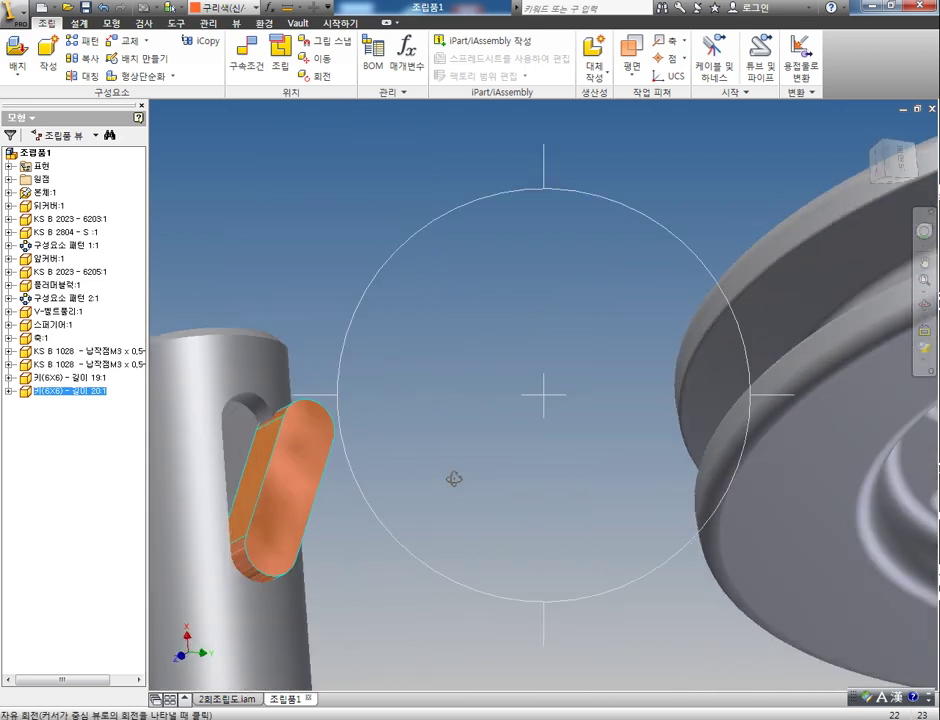
{"action": "left_click_drag", "start_coordinate": [304, 449], "coordinate": [343, 450]}
{"action": "middle_click_drag", "start_coordinate": [369, 491], "coordinate": [487, 447]}
{"action": "scroll", "coordinate": [382, 370], "scroll_direction": "down", "scroll_amount": 3}
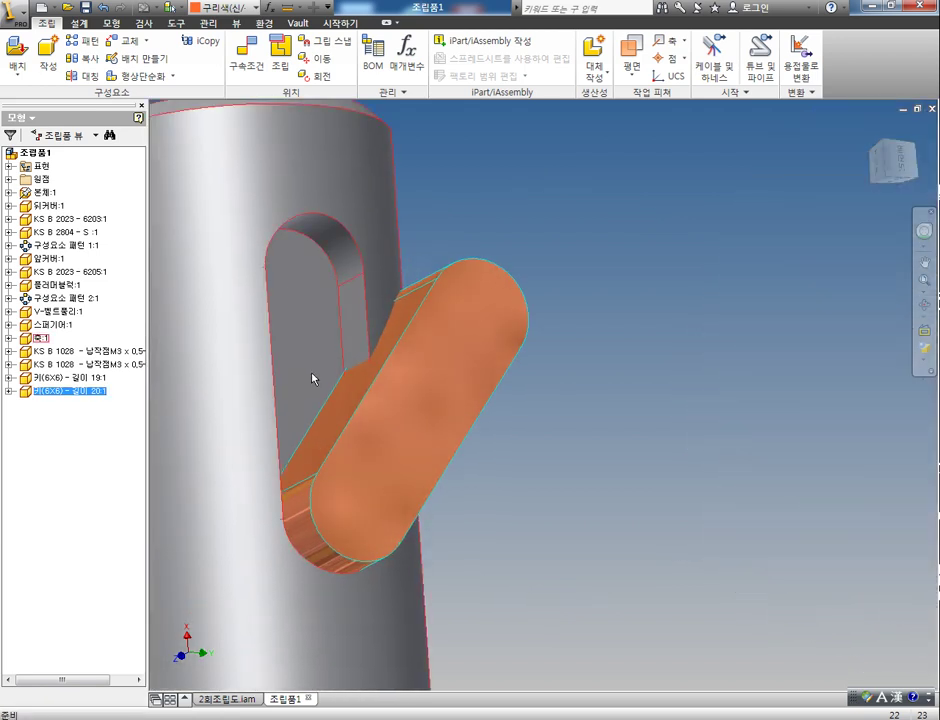
Add a directed angle constraint of 0 deg between the length 20 key's side face and the keyway's side wall
{"action": "key", "text": "c"}
{"action": "left_click", "coordinate": [455, 630]}
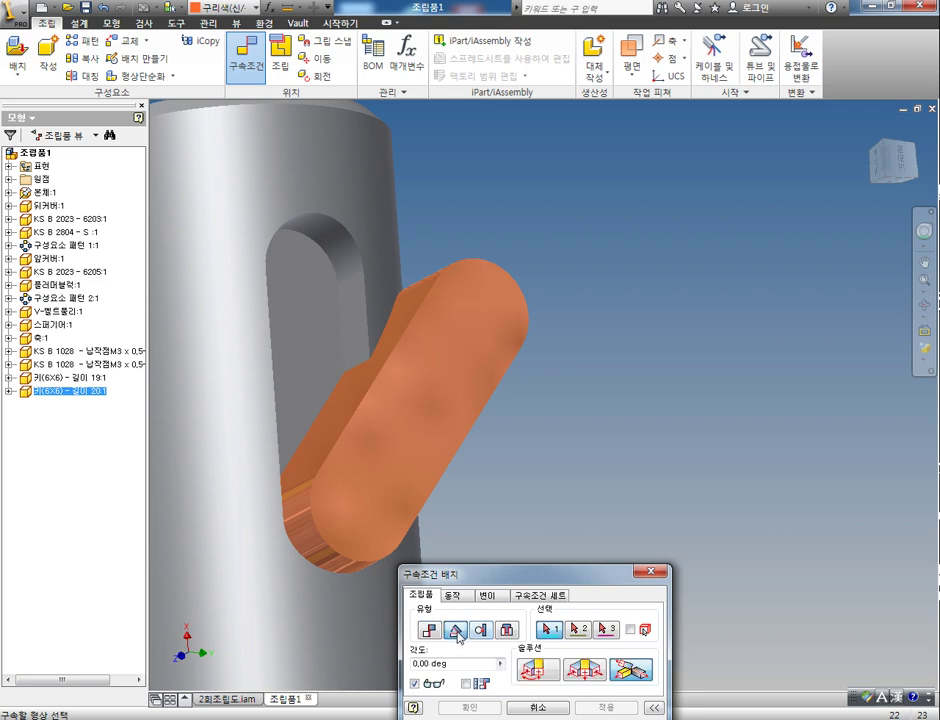
{"action": "left_click", "coordinate": [529, 675]}
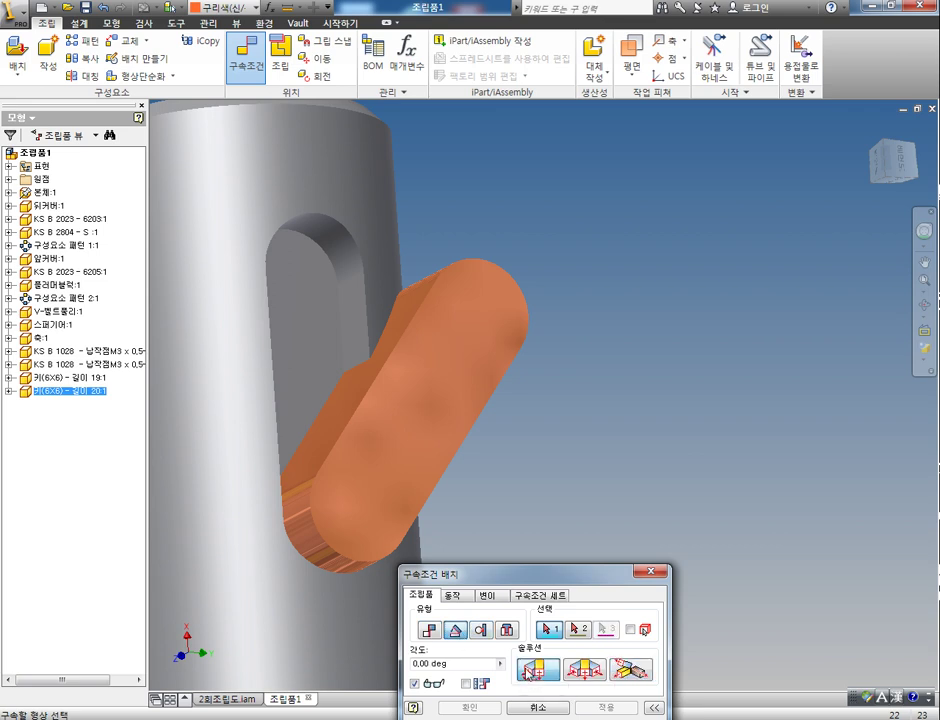
{"action": "left_click", "coordinate": [402, 305]}
{"action": "left_click", "coordinate": [362, 298]}
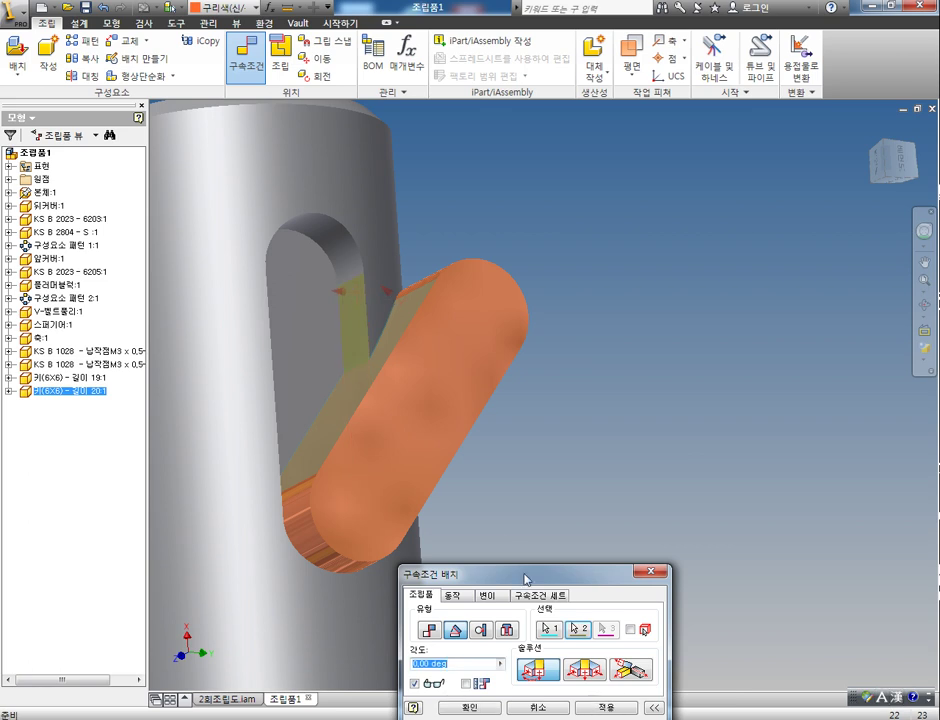
{"action": "left_click_drag", "start_coordinate": [525, 578], "coordinate": [519, 357]}
{"action": "left_click", "coordinate": [597, 487]}
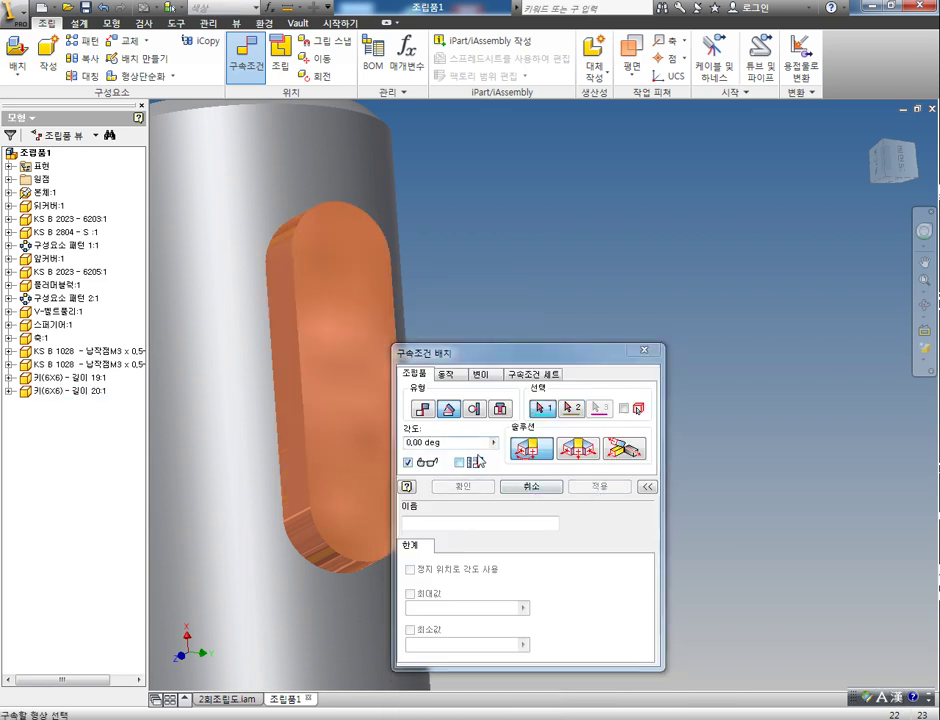
{"action": "left_click", "coordinate": [531, 486]}
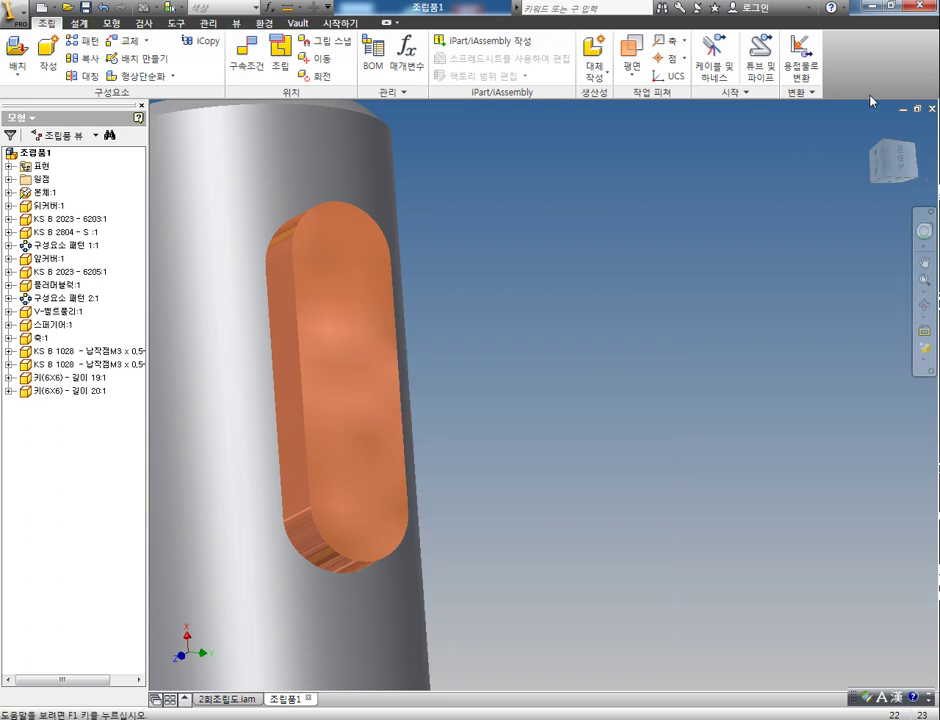
{"action": "left_click", "coordinate": [870, 131]}
{"action": "middle_click_drag", "start_coordinate": [588, 375], "coordinate": [445, 443]}
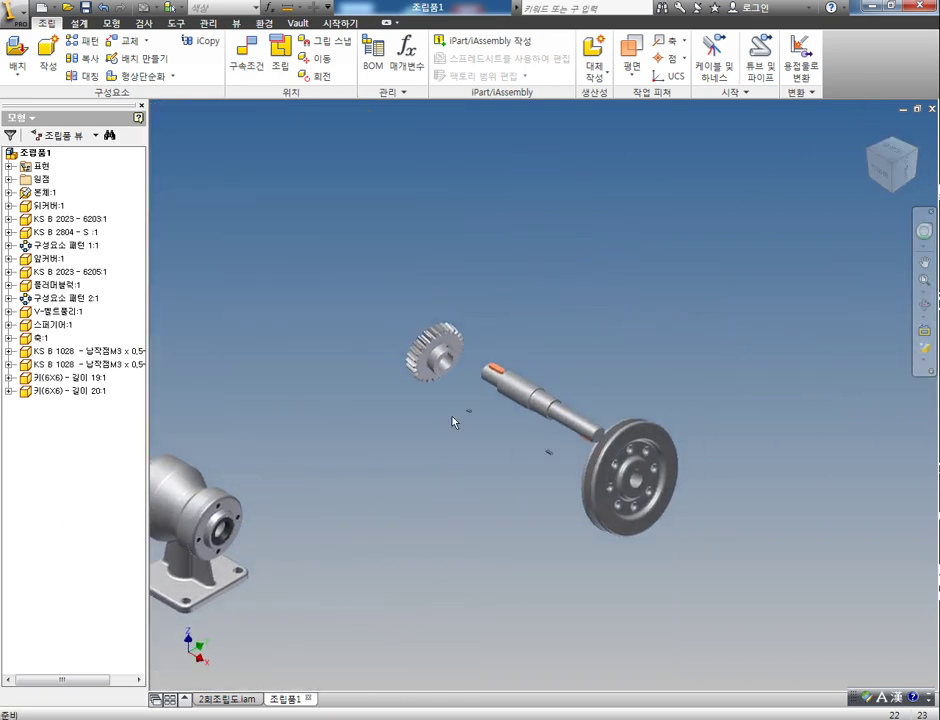
{"action": "scroll", "coordinate": [469, 376], "scroll_direction": "down", "scroll_amount": 6}
{"action": "middle_click_drag", "start_coordinate": [455, 394], "coordinate": [438, 440]}
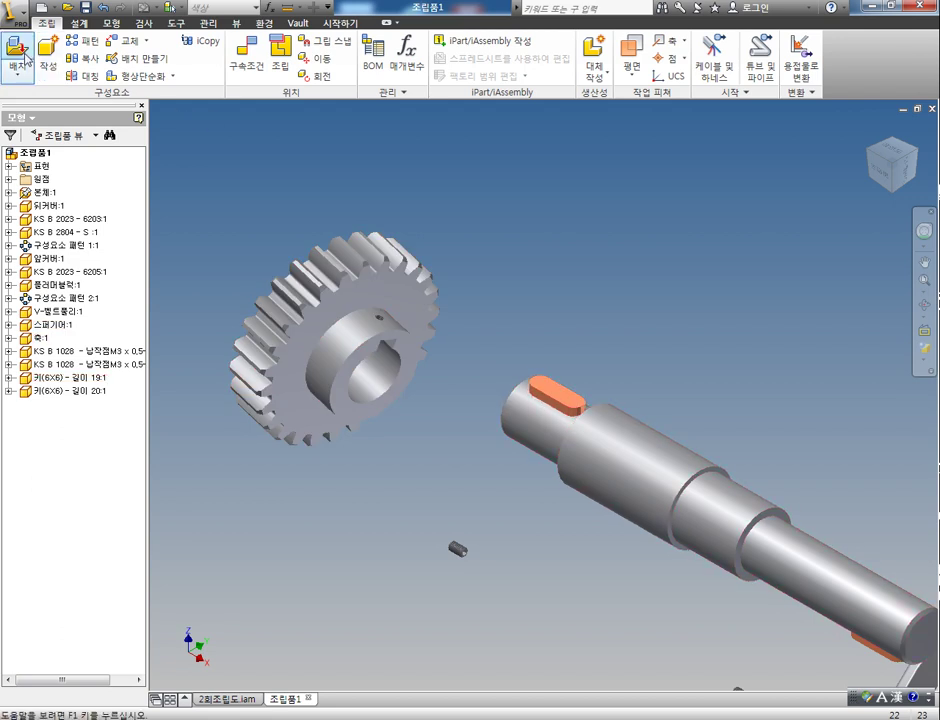
{"action": "key", "text": "c"}
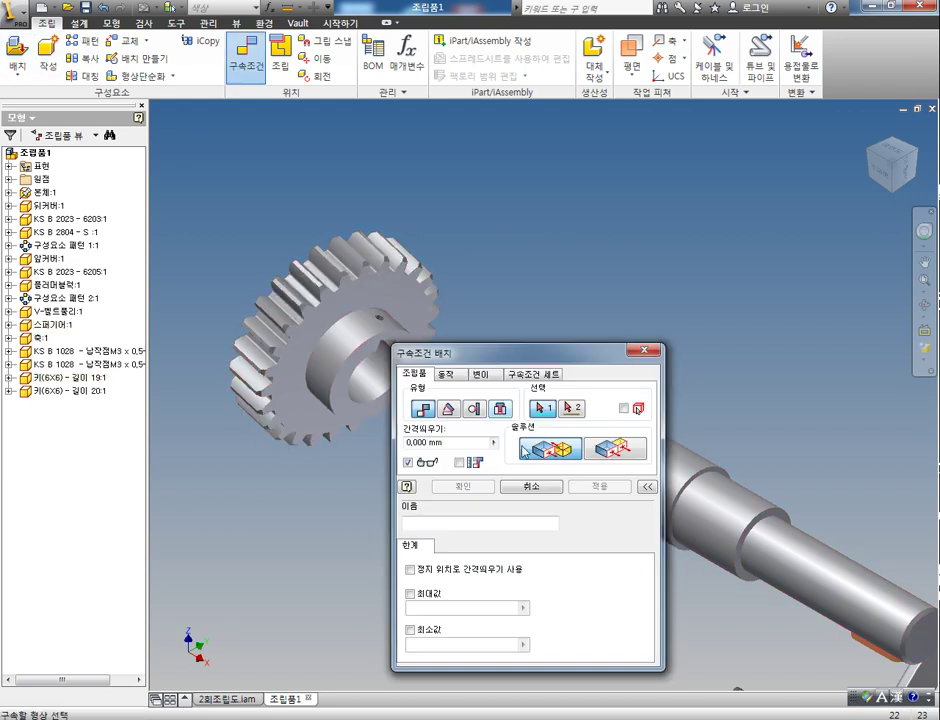
{"action": "left_click_drag", "start_coordinate": [545, 355], "coordinate": [529, 532]}
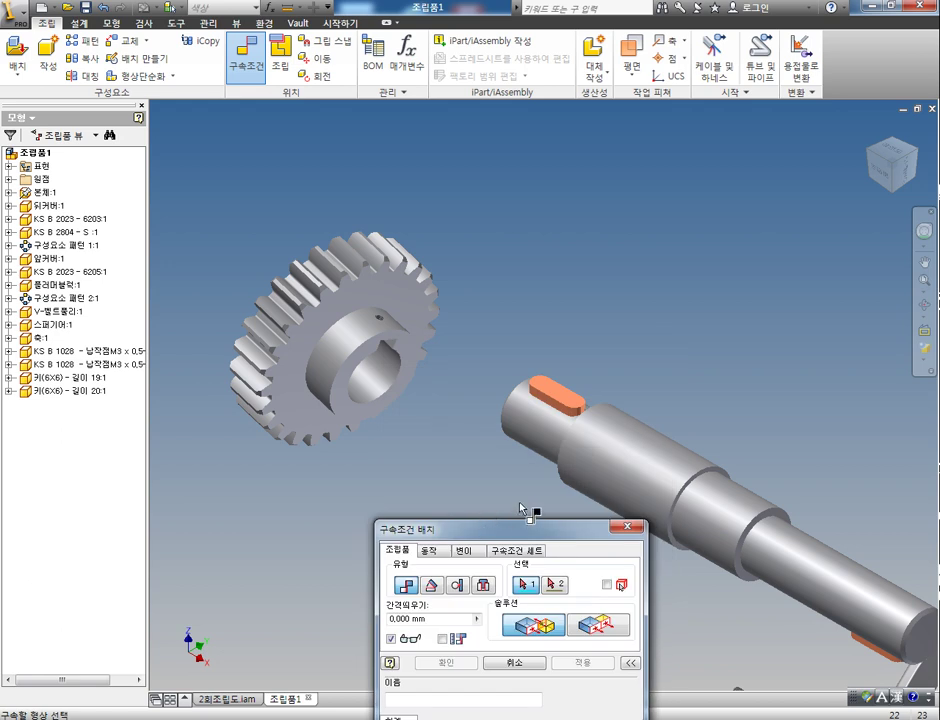
{"action": "key", "text": "Escape"}
Shift the shaft slightly toward the spur gear and ground it in place
{"action": "left_click_drag", "start_coordinate": [628, 493], "coordinate": [598, 487]}
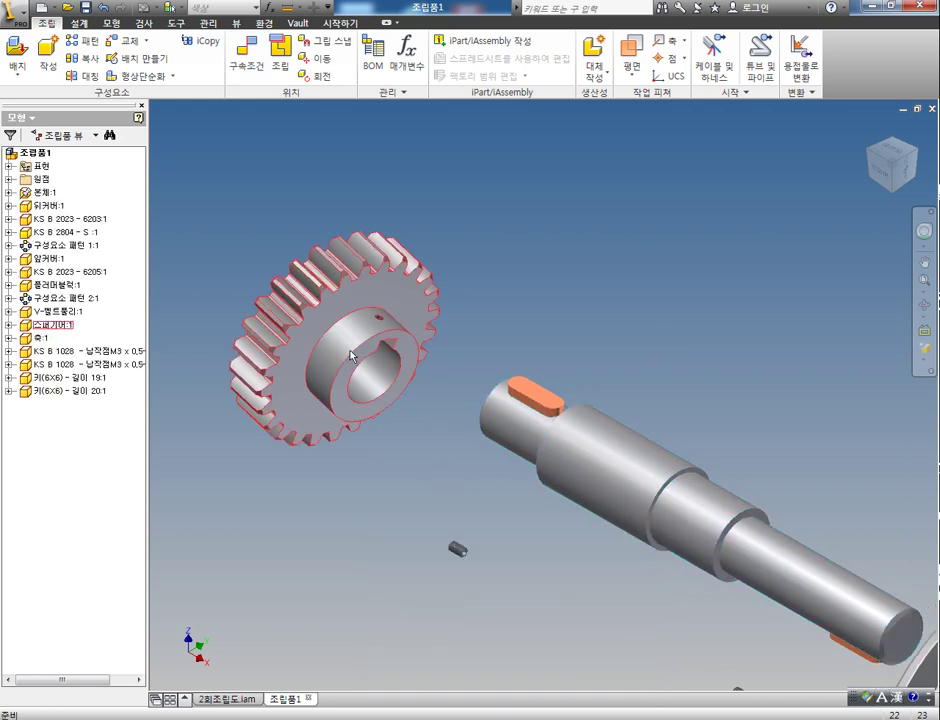
{"action": "right_click", "coordinate": [589, 480]}
{"action": "left_click", "coordinate": [564, 305]}
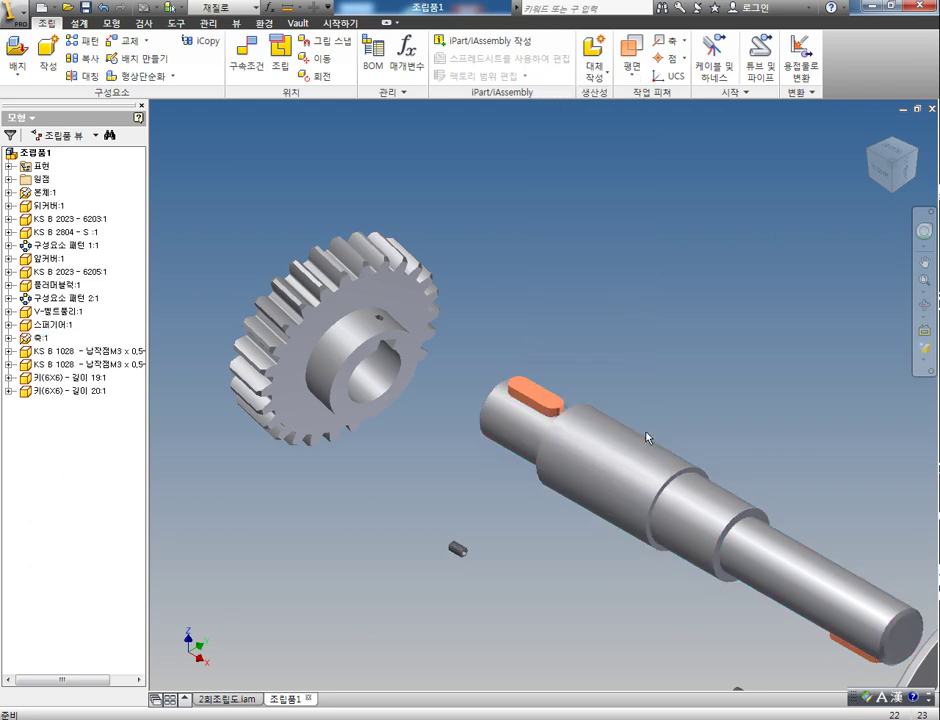
Move the spur gear closer to the shaft and mate its bore axis to the shaft's axis at 0 mm offset
{"action": "left_click_drag", "start_coordinate": [334, 314], "coordinate": [379, 307]}
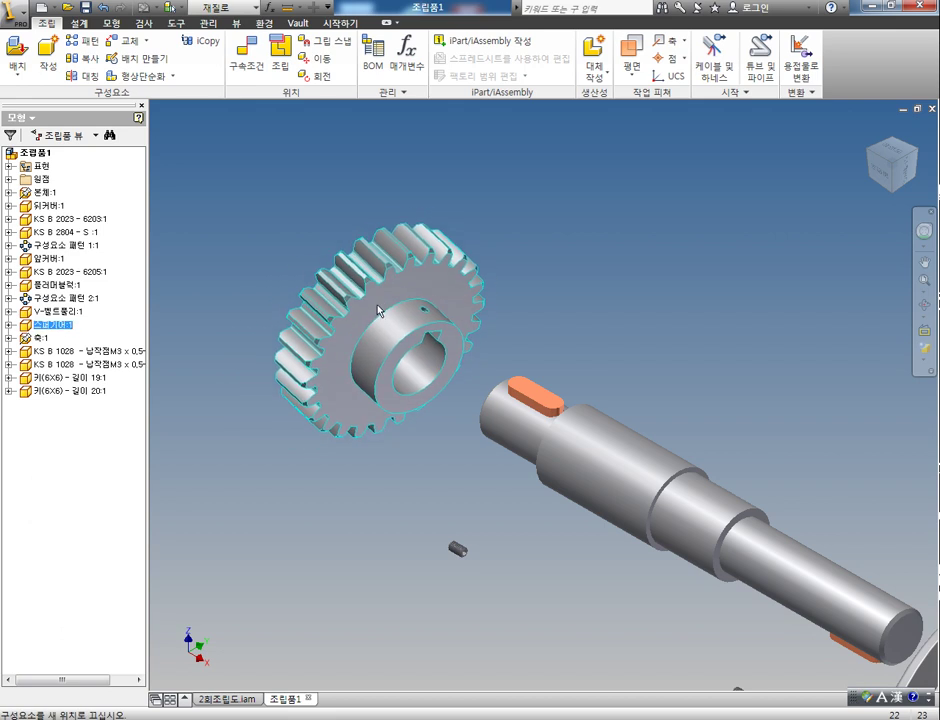
{"action": "left_click", "coordinate": [541, 278]}
{"action": "middle_click_drag", "start_coordinate": [460, 368], "coordinate": [435, 399]}
{"action": "scroll", "coordinate": [425, 381], "scroll_direction": "down", "scroll_amount": 3}
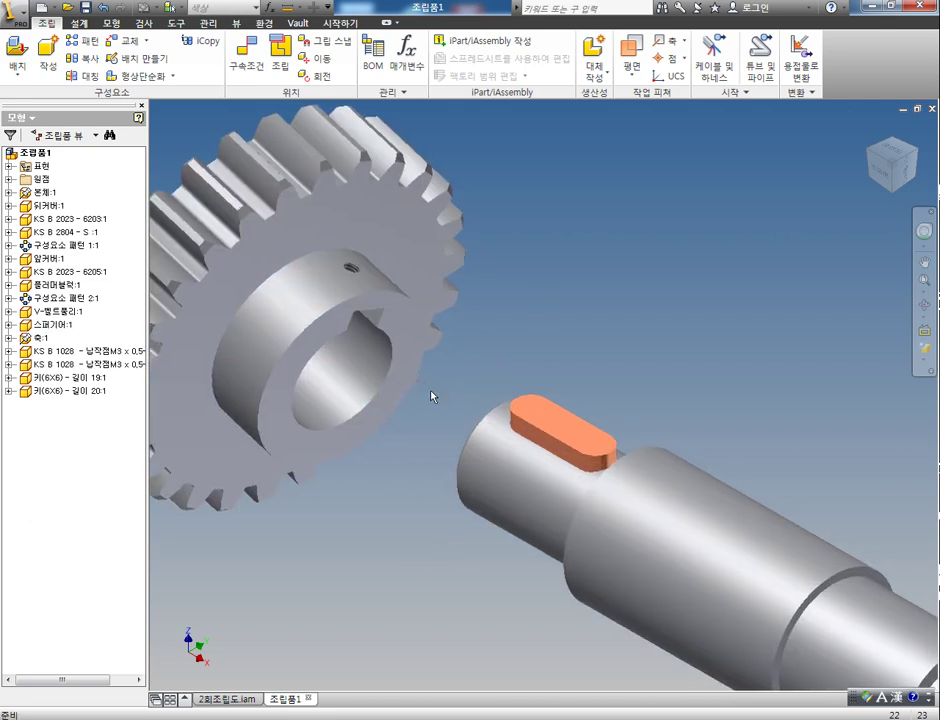
{"action": "key", "text": "c"}
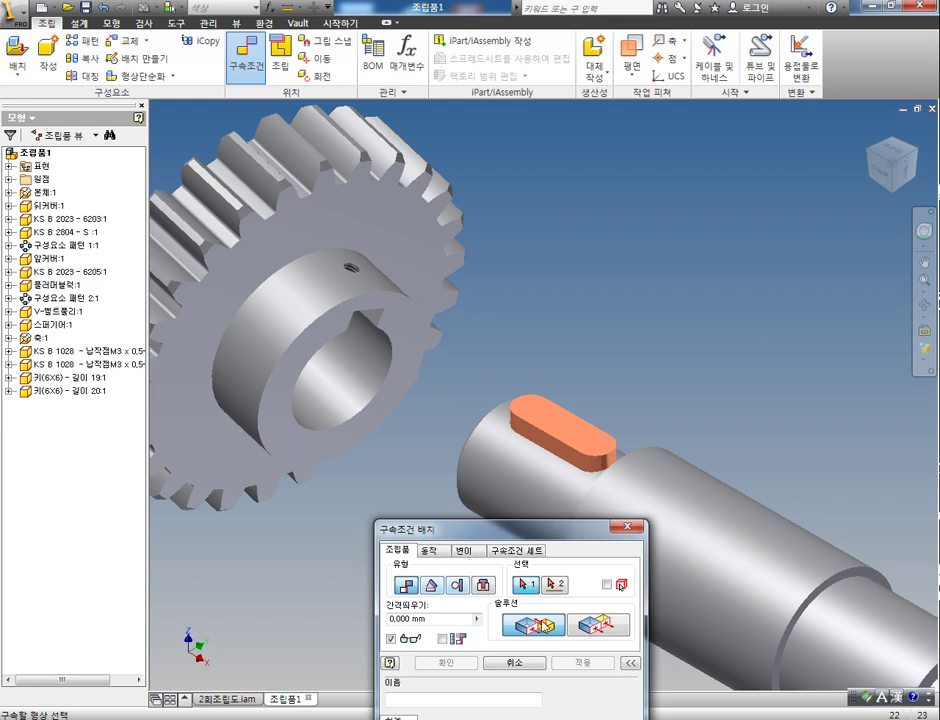
{"action": "left_click_drag", "start_coordinate": [519, 540], "coordinate": [749, 165]}
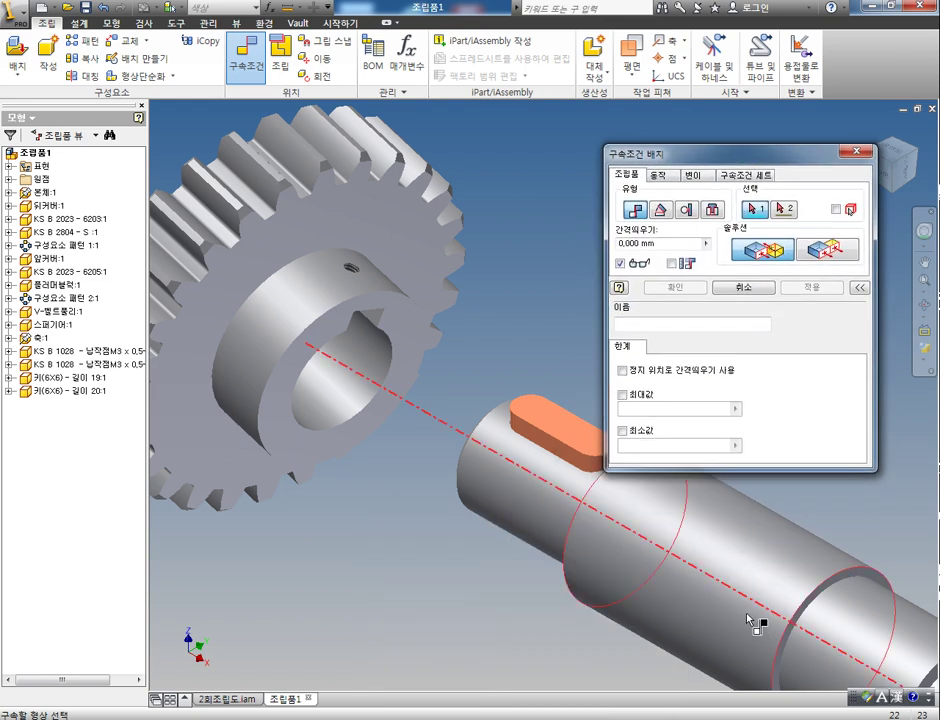
{"action": "left_click", "coordinate": [762, 613]}
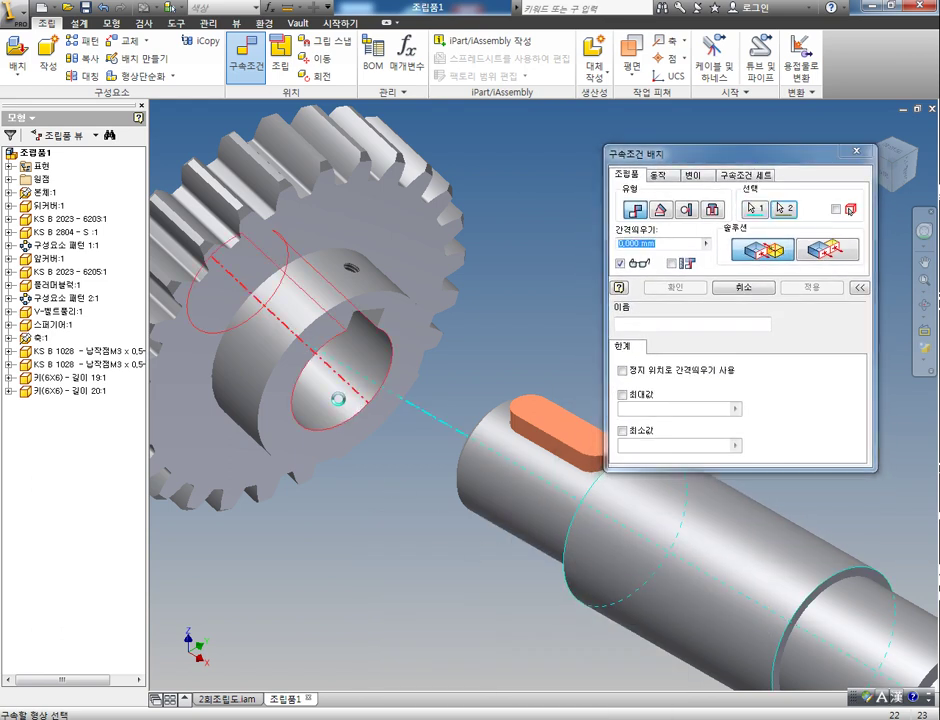
{"action": "left_click", "coordinate": [345, 407]}
{"action": "left_click", "coordinate": [808, 288]}
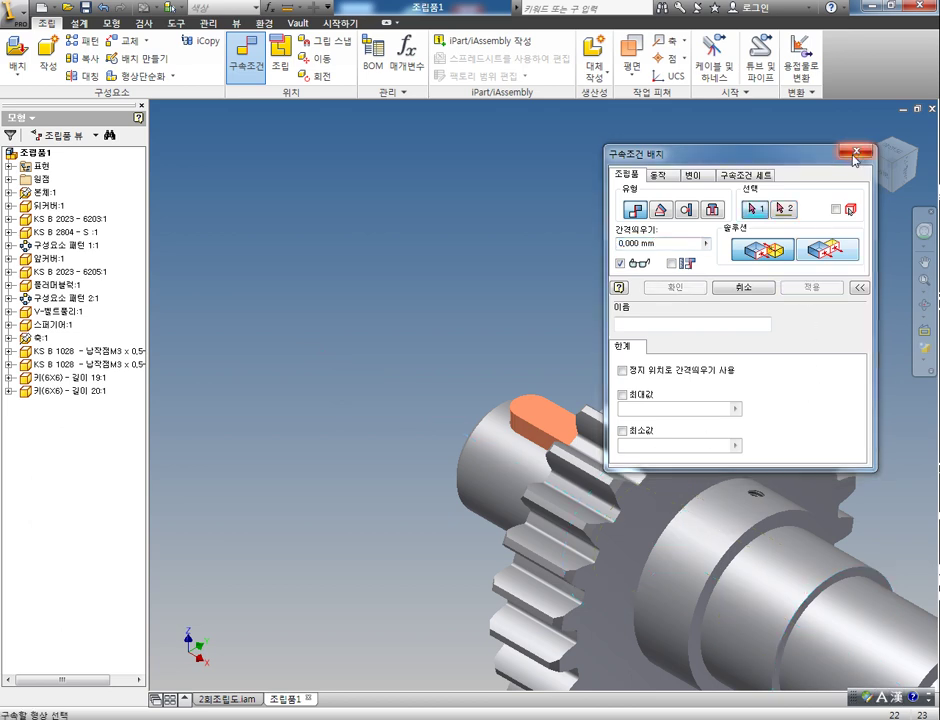
{"action": "key", "text": "Escape"}
Slide the spur gear back along the shaft's axis until its hub clears the length 19 key
{"action": "left_click_drag", "start_coordinate": [585, 523], "coordinate": [275, 389]}
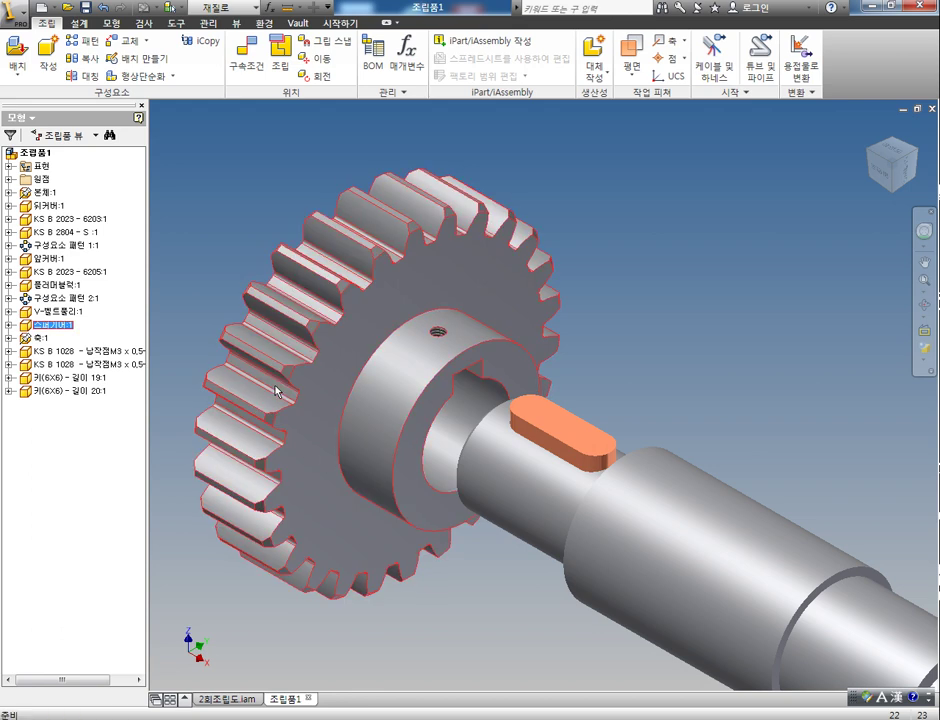
{"action": "scroll", "coordinate": [415, 438], "scroll_direction": "down", "scroll_amount": 5}
{"action": "left_click", "coordinate": [524, 663]}
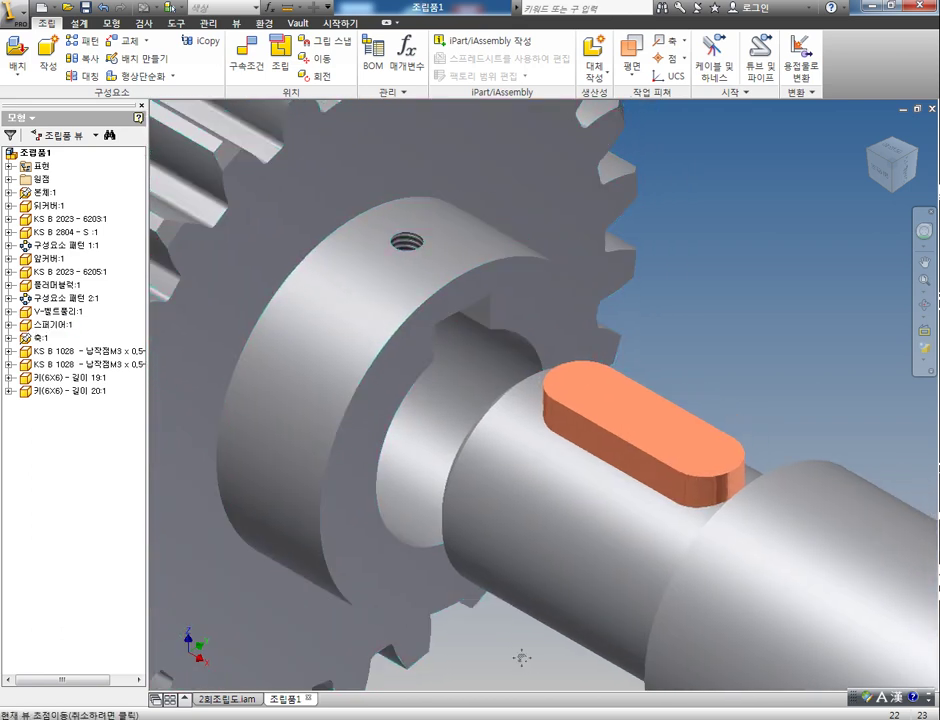
{"action": "scroll", "coordinate": [524, 663], "scroll_direction": "up", "scroll_amount": 2}
{"action": "key", "text": "c"}
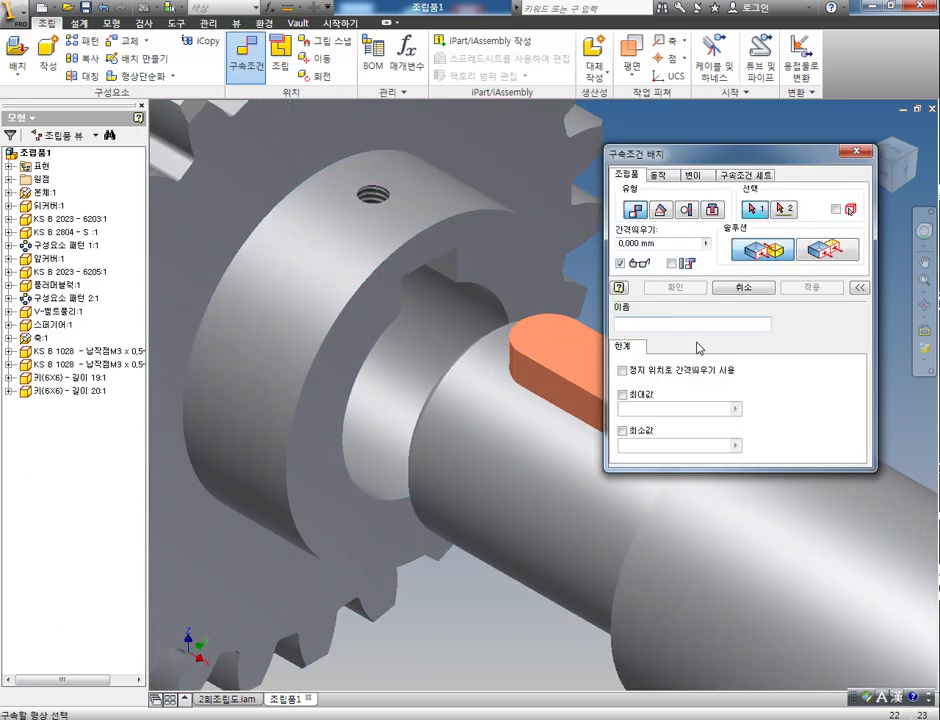
{"action": "left_click", "coordinate": [667, 211]}
{"action": "left_click_drag", "start_coordinate": [709, 160], "coordinate": [775, 160]}
{"action": "left_click", "coordinate": [579, 410]}
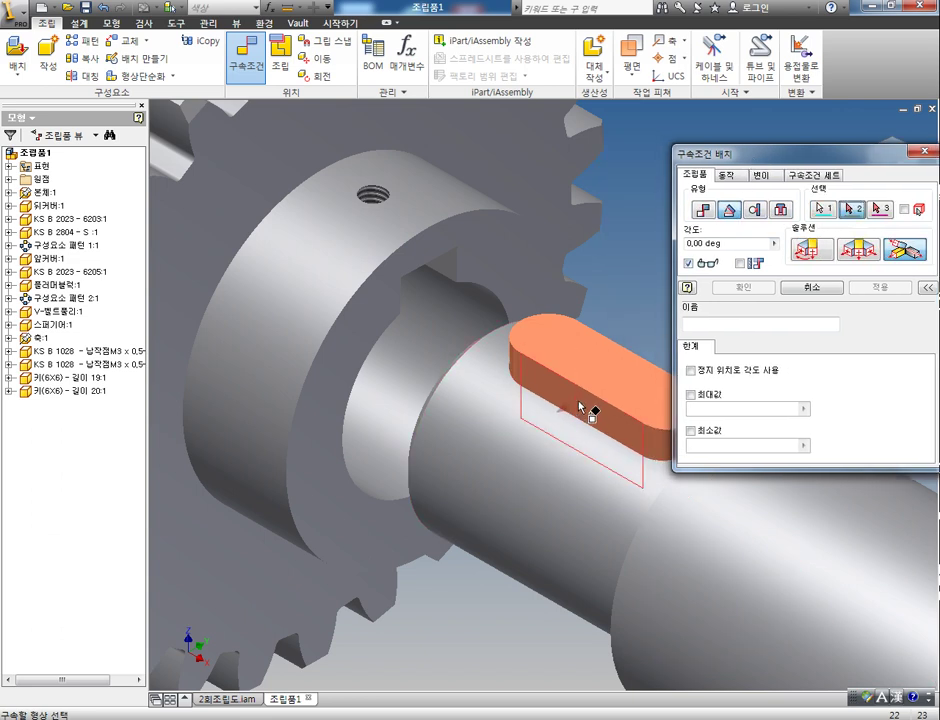
{"action": "left_click", "coordinate": [455, 270]}
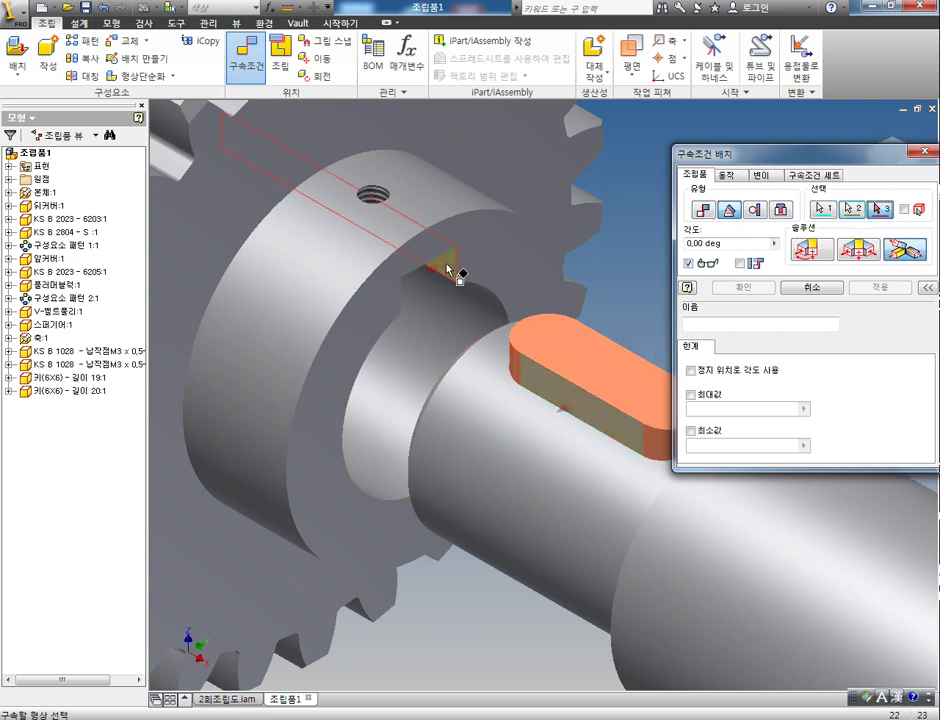
{"action": "left_click", "coordinate": [835, 287]}
Add a directed angle constraint of 0 deg between the length 19 key's side face and the side wall of the spur gear's bore keyway
{"action": "key", "text": "c"}
{"action": "left_click", "coordinate": [734, 211]}
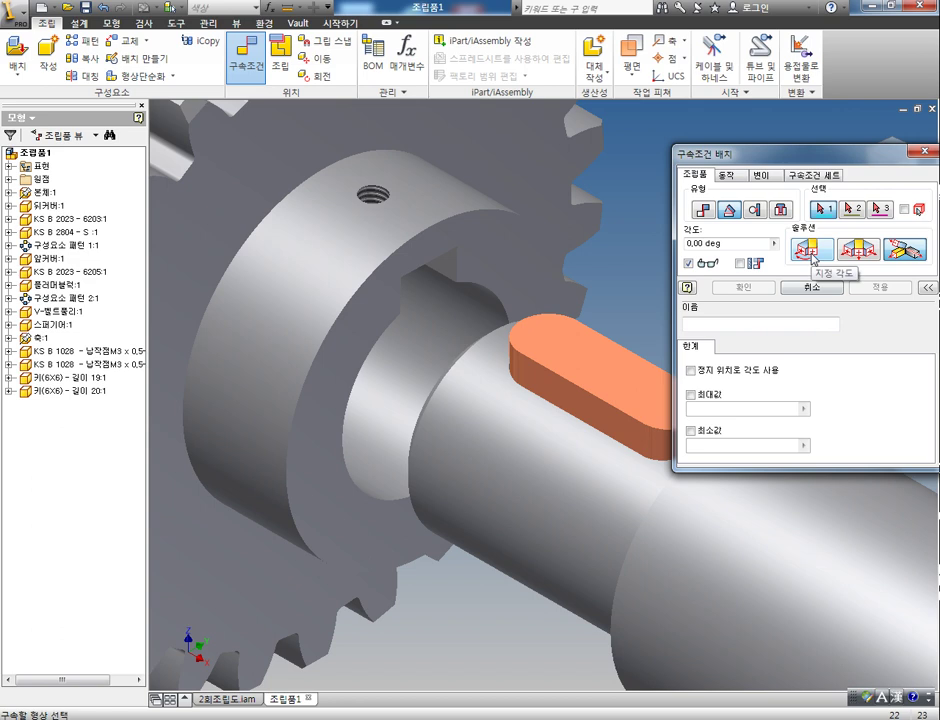
{"action": "left_click", "coordinate": [812, 252]}
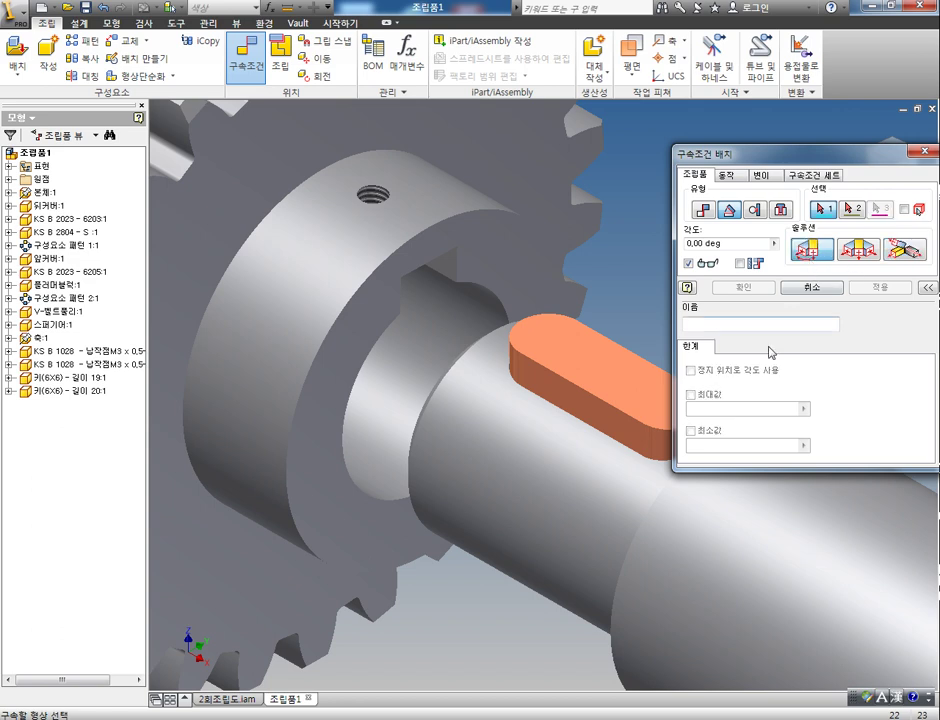
{"action": "left_click", "coordinate": [600, 413]}
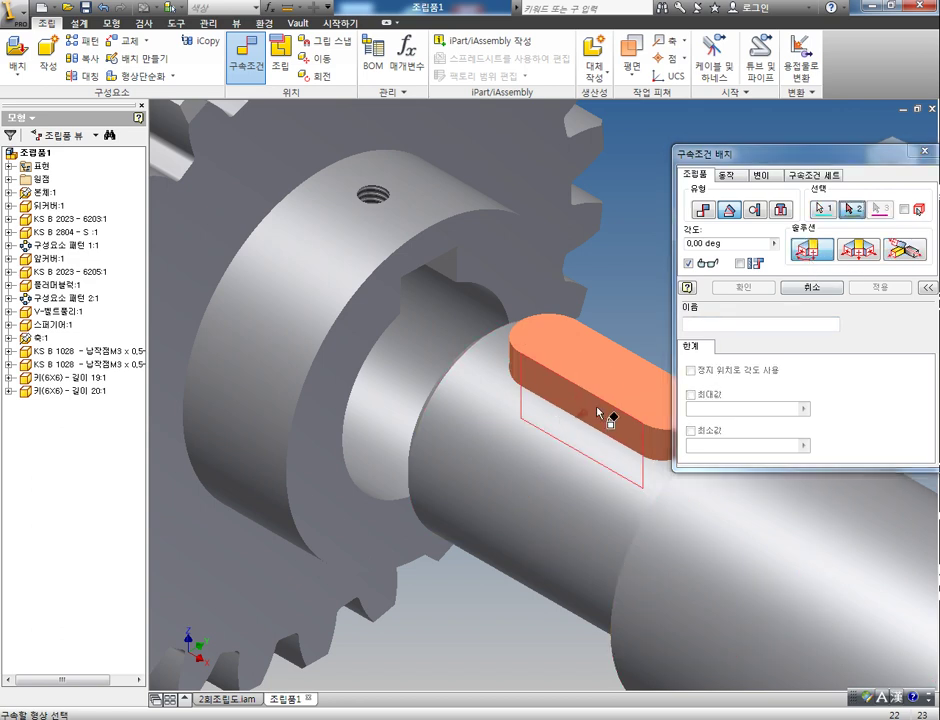
{"action": "left_click", "coordinate": [449, 271]}
{"action": "left_click", "coordinate": [877, 289]}
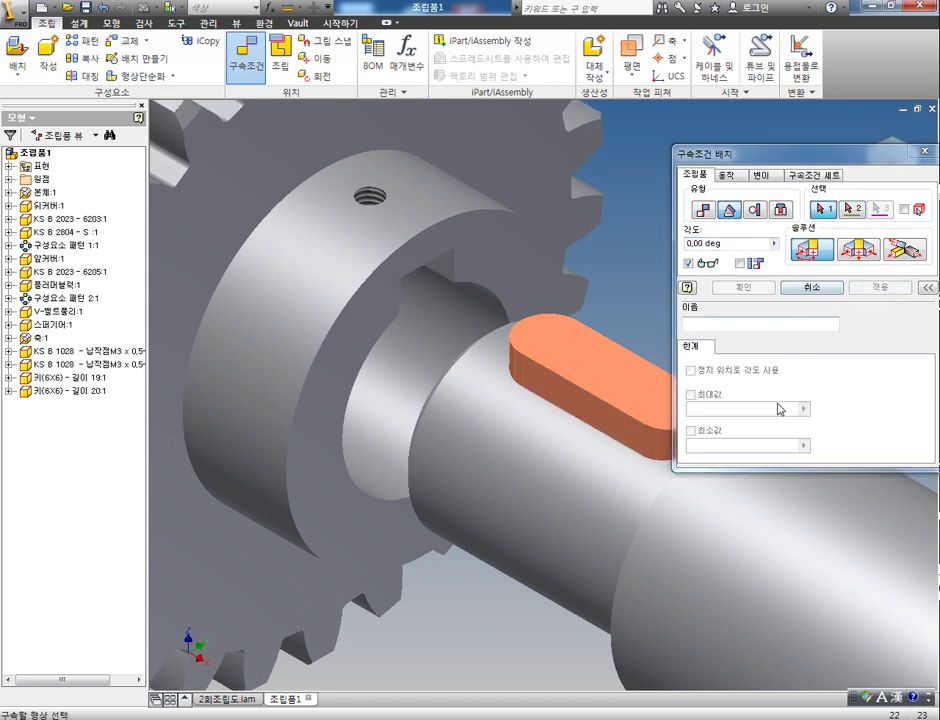
Slide the spur gear outward along the shaft's axis until it clears the shaft's end face
{"action": "left_click", "coordinate": [812, 287]}
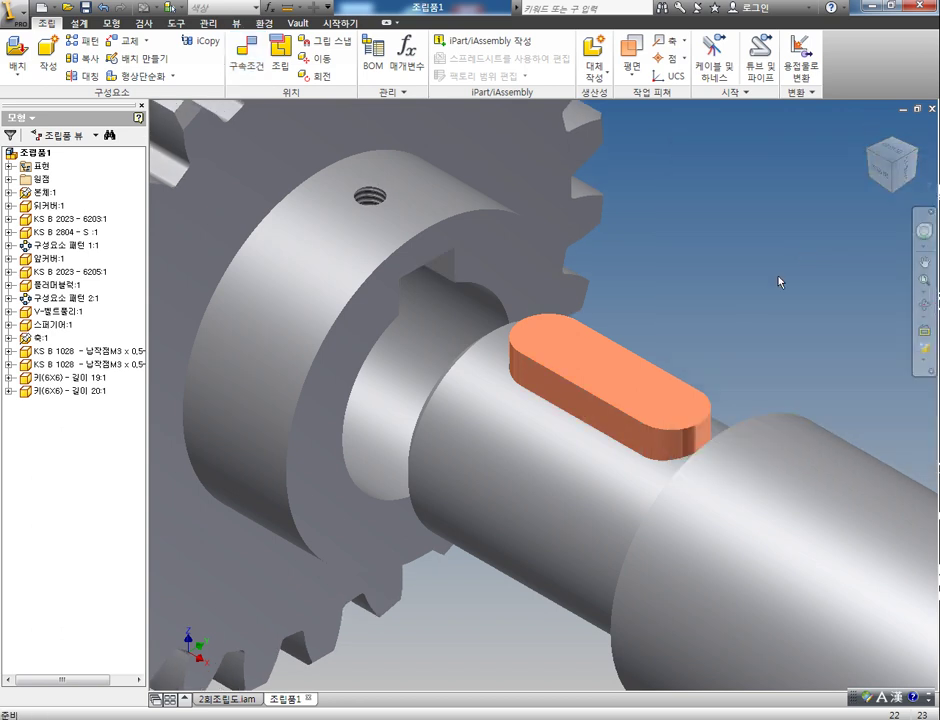
{"action": "scroll", "coordinate": [710, 460], "scroll_direction": "down", "scroll_amount": 3}
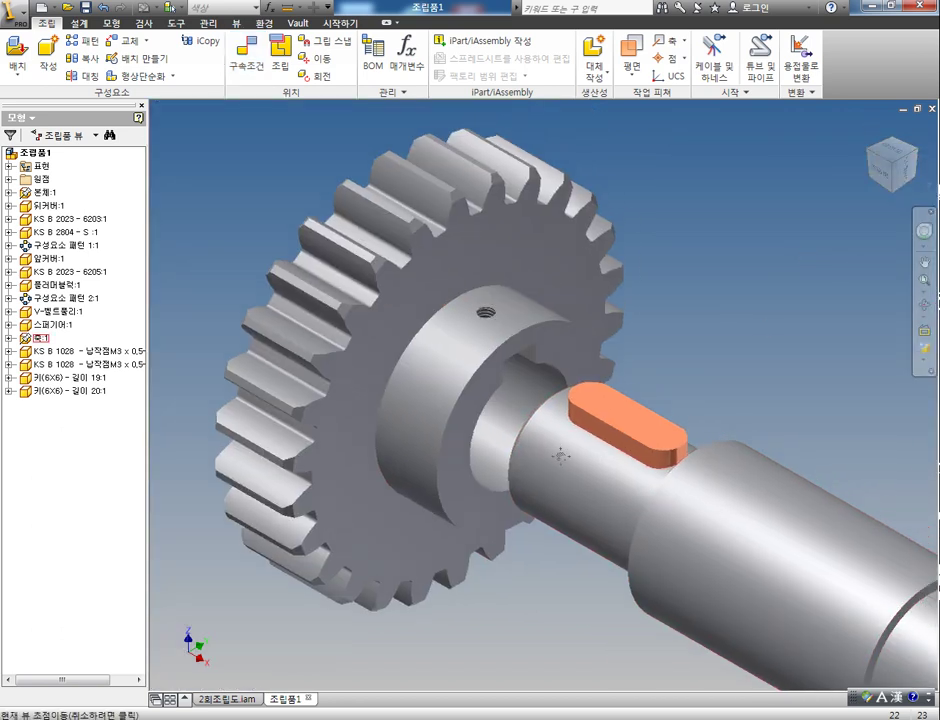
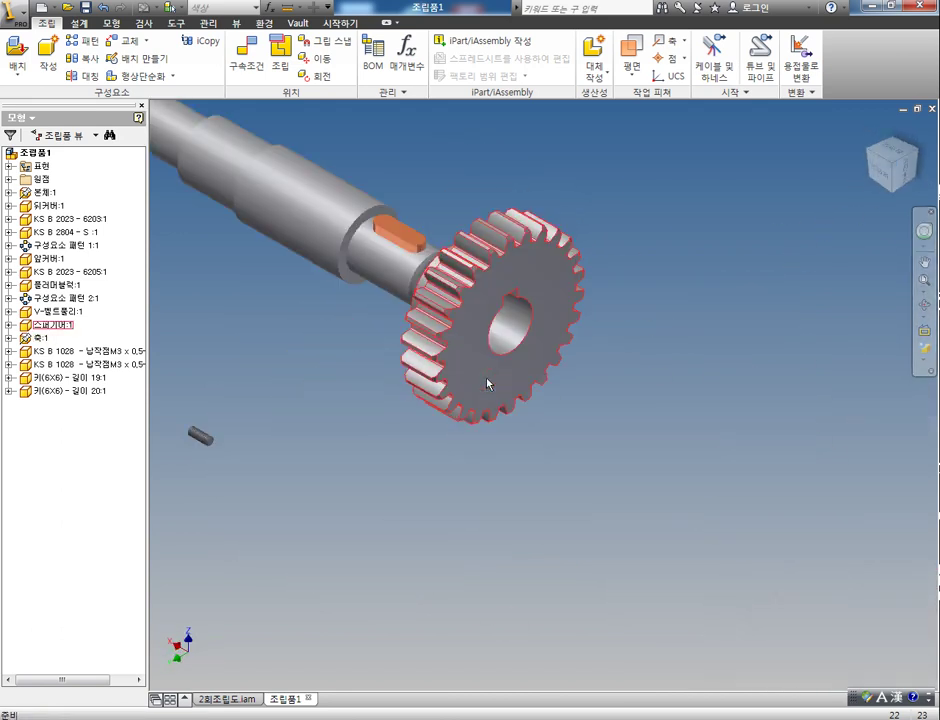
{"action": "left_click_drag", "start_coordinate": [474, 420], "coordinate": [562, 450]}
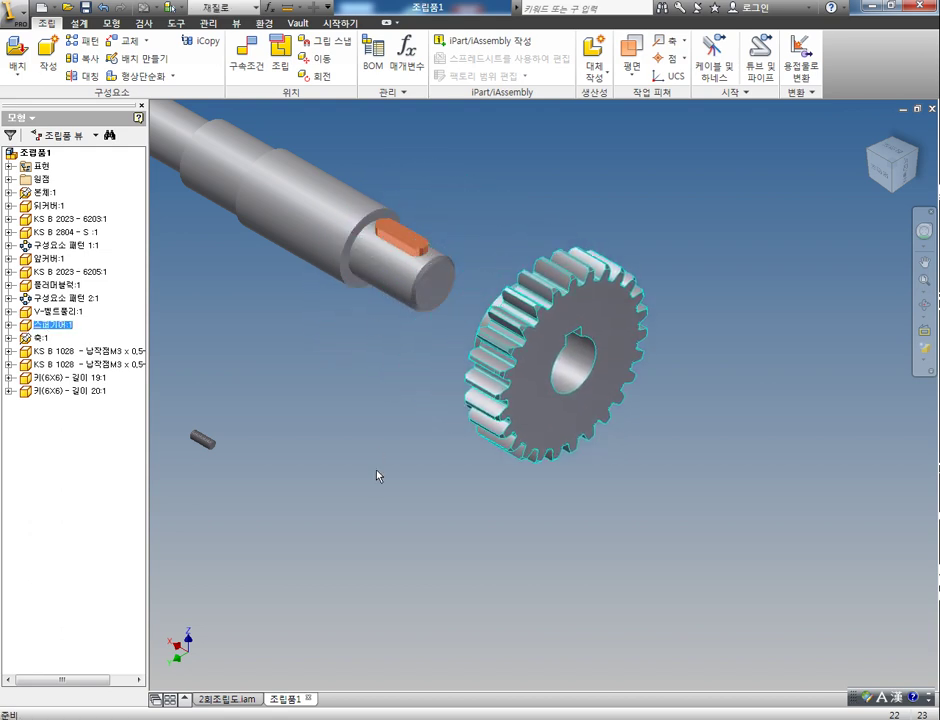
Add a flush constraint at 0 mm offset between the spur gear's outer face and the shaft's end face
{"action": "key", "text": "c"}
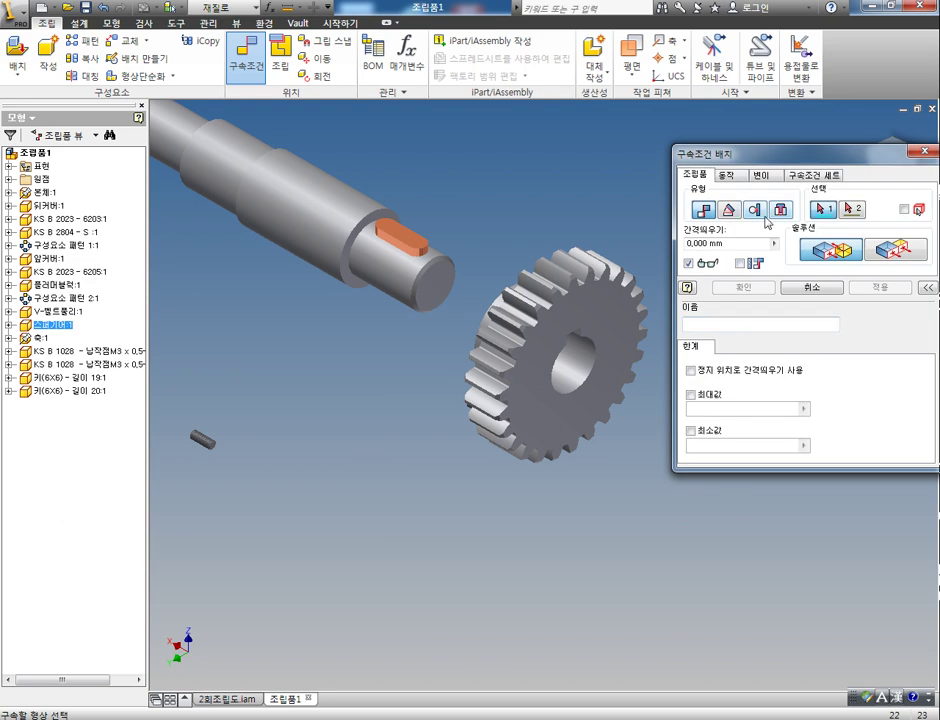
{"action": "left_click", "coordinate": [883, 253]}
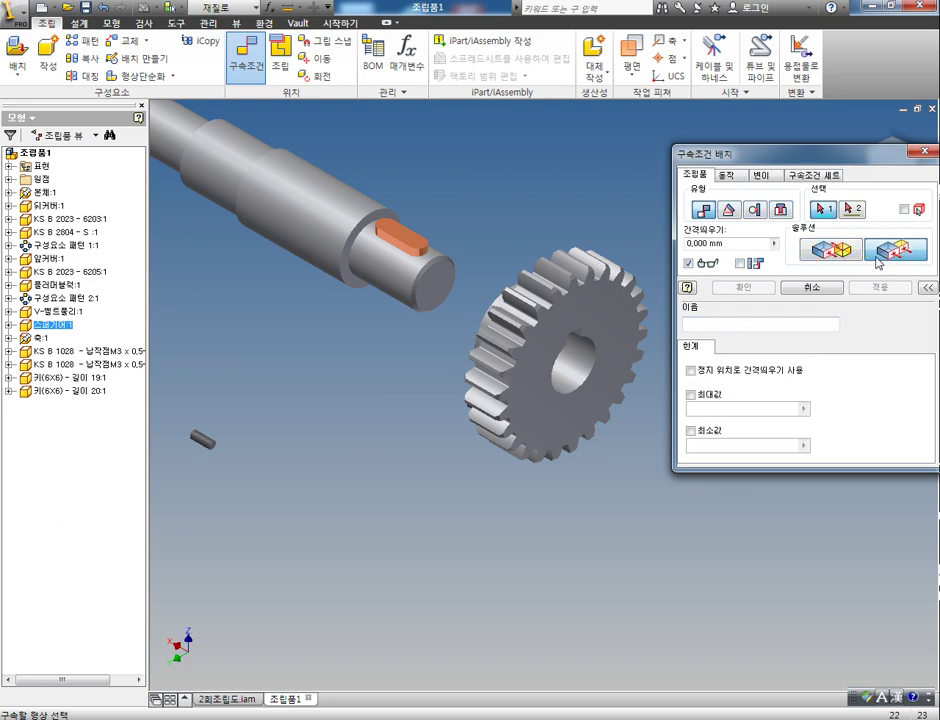
{"action": "left_click", "coordinate": [567, 433]}
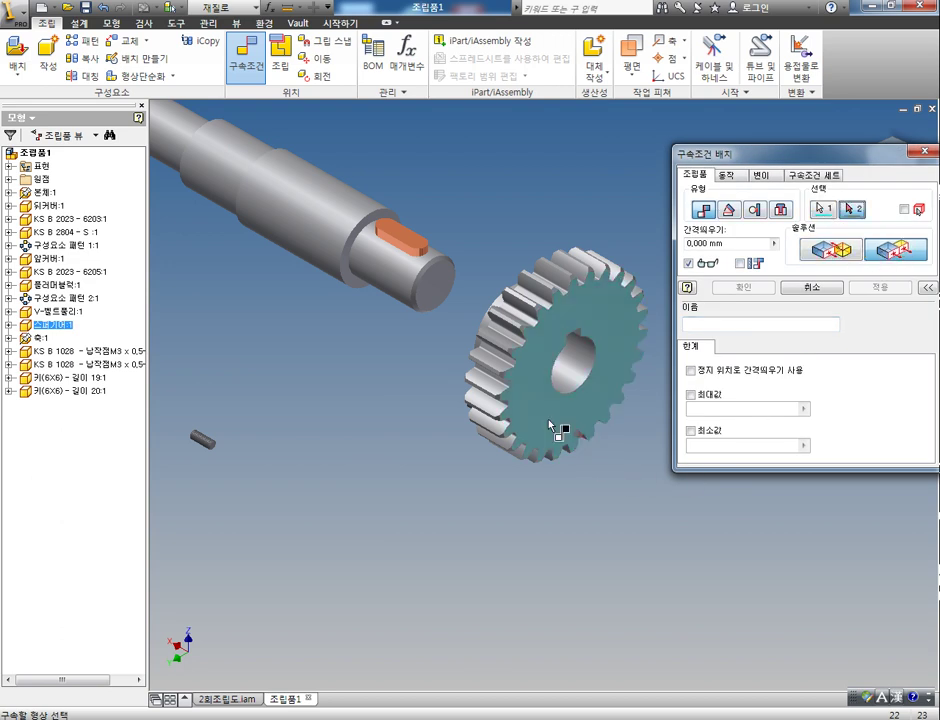
{"action": "left_click", "coordinate": [437, 298]}
{"action": "left_click", "coordinate": [895, 293]}
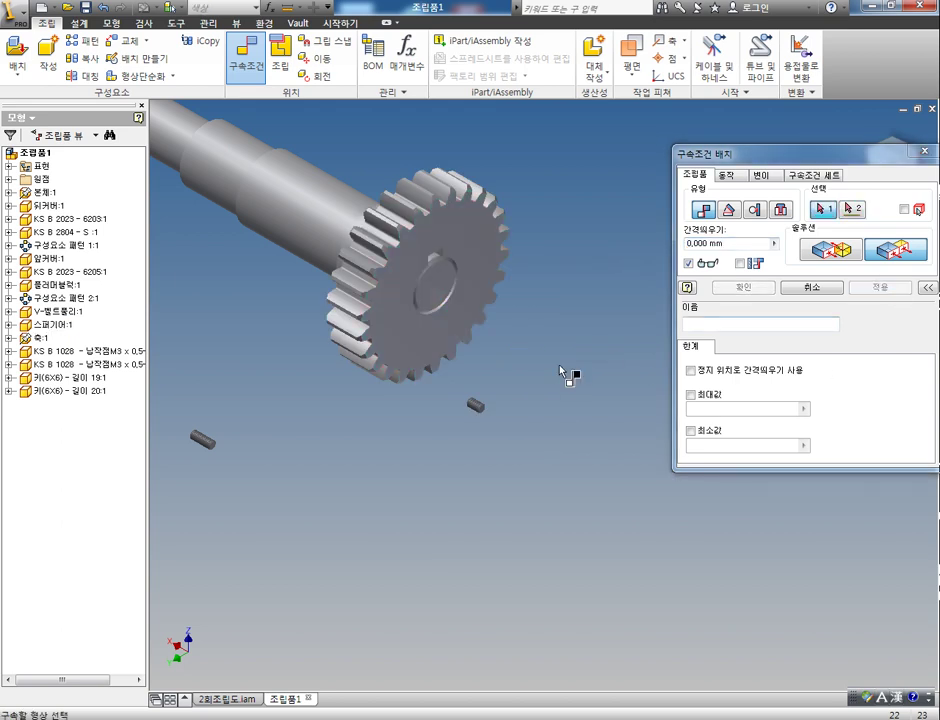
{"action": "left_click", "coordinate": [924, 151]}
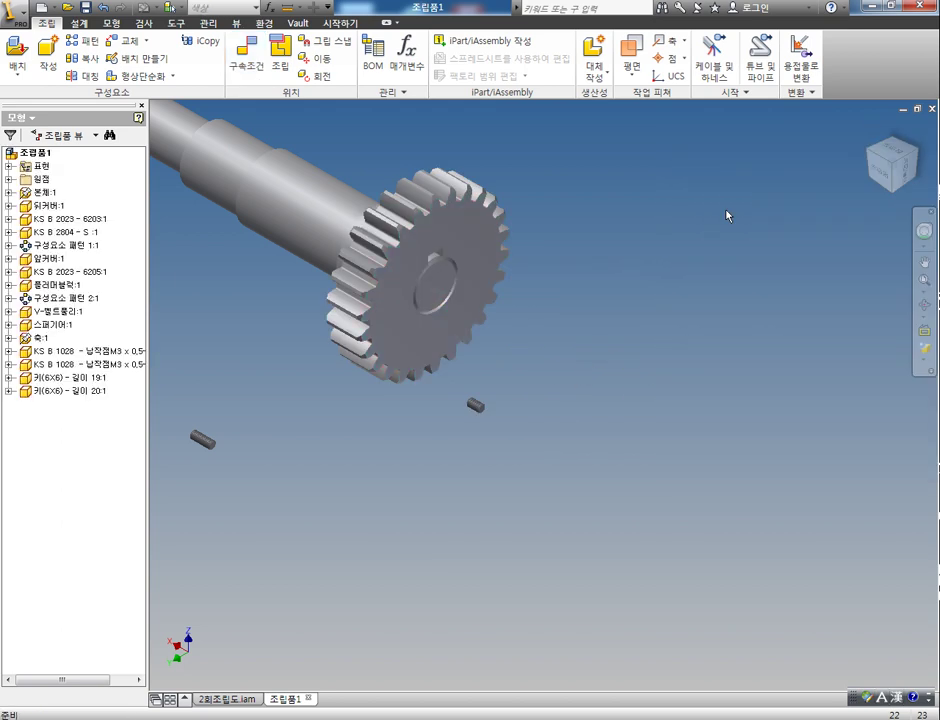
Mate the V-belt pulley's bore axis to the shaft's axis at 0 mm offset
{"action": "left_click", "coordinate": [896, 146]}
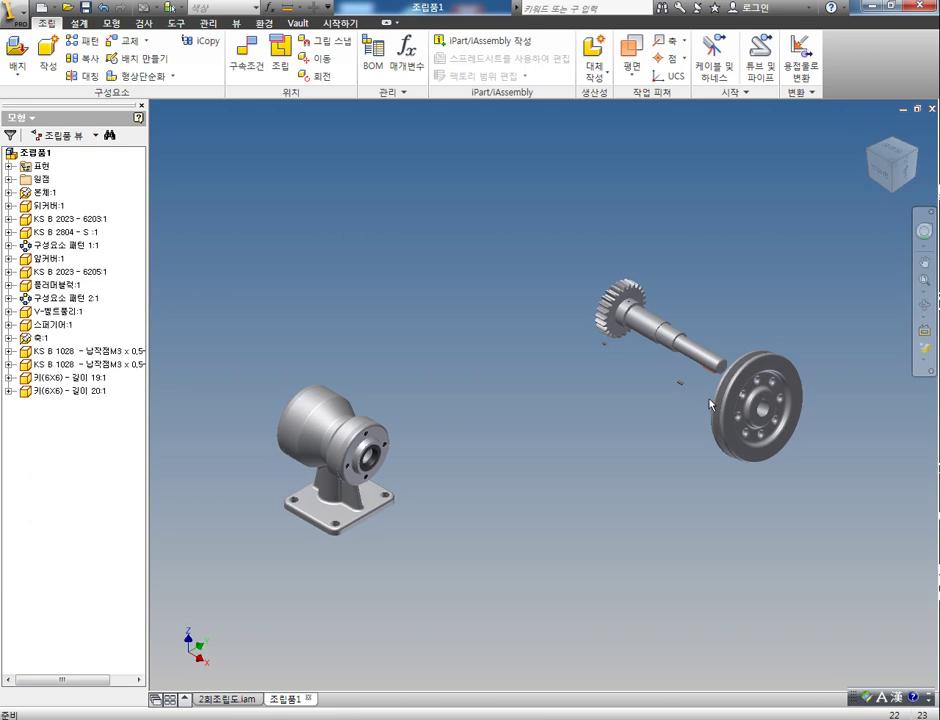
{"action": "middle_click_drag", "start_coordinate": [724, 388], "coordinate": [596, 361]}
{"action": "scroll", "coordinate": [604, 352], "scroll_direction": "up", "scroll_amount": 6}
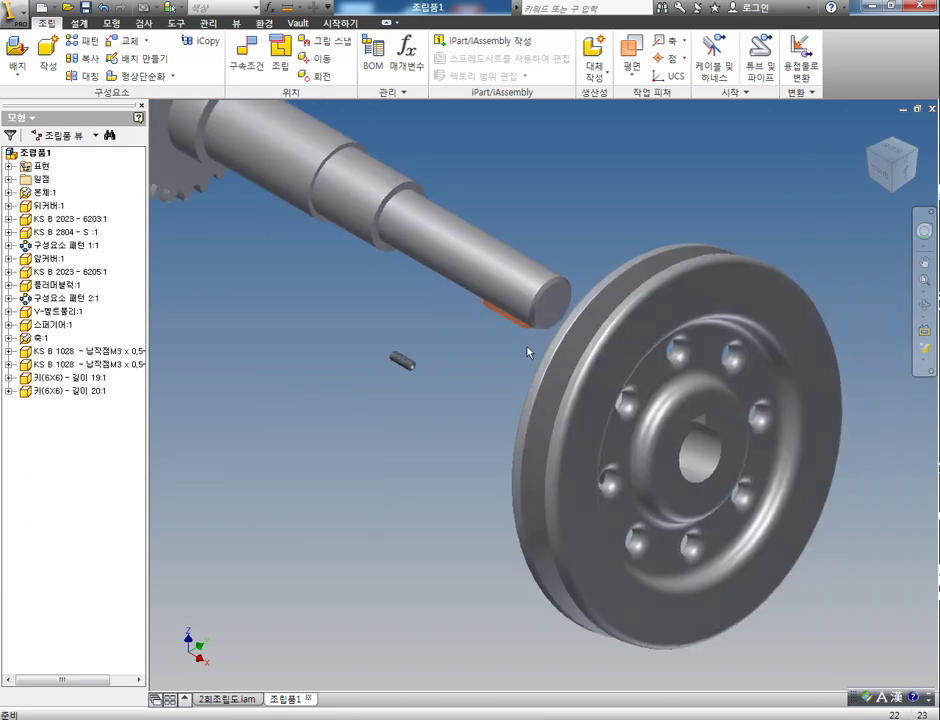
{"action": "left_click", "coordinate": [650, 352]}
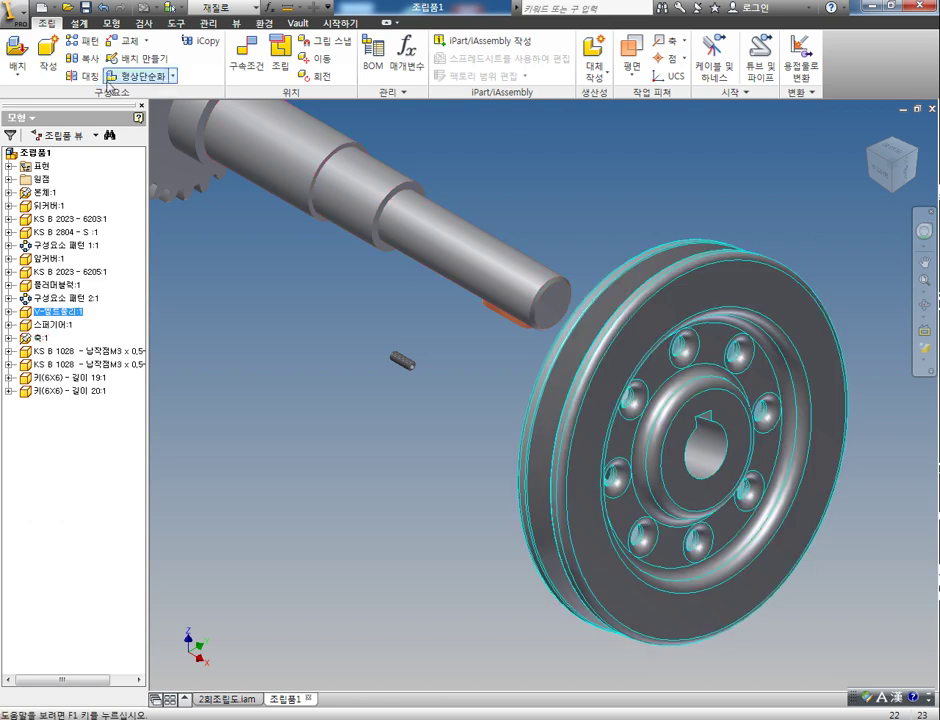
{"action": "key", "text": "c"}
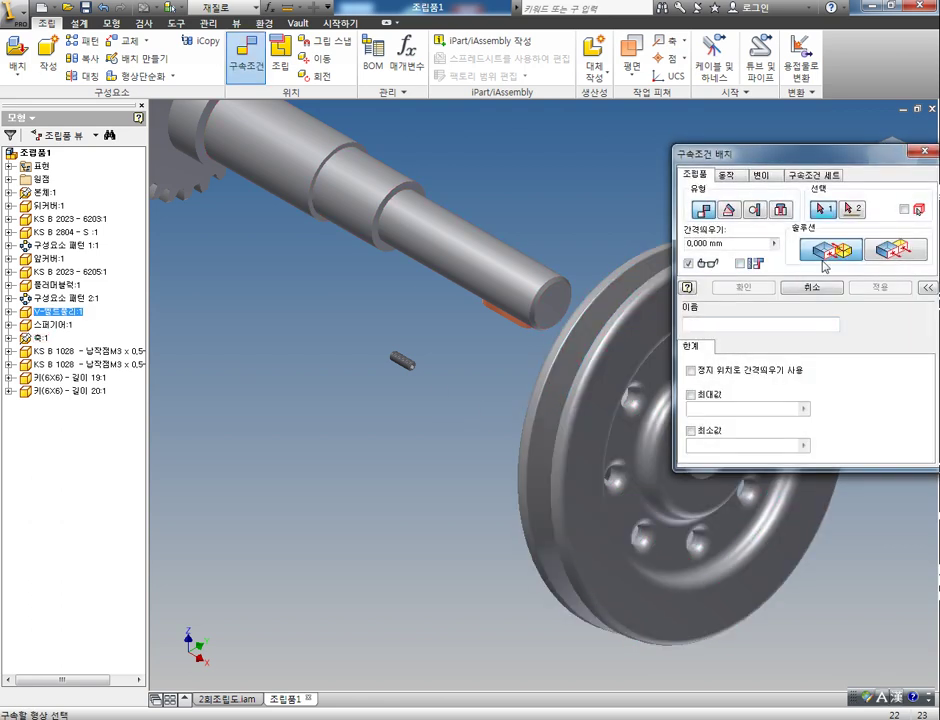
{"action": "left_click", "coordinate": [452, 268]}
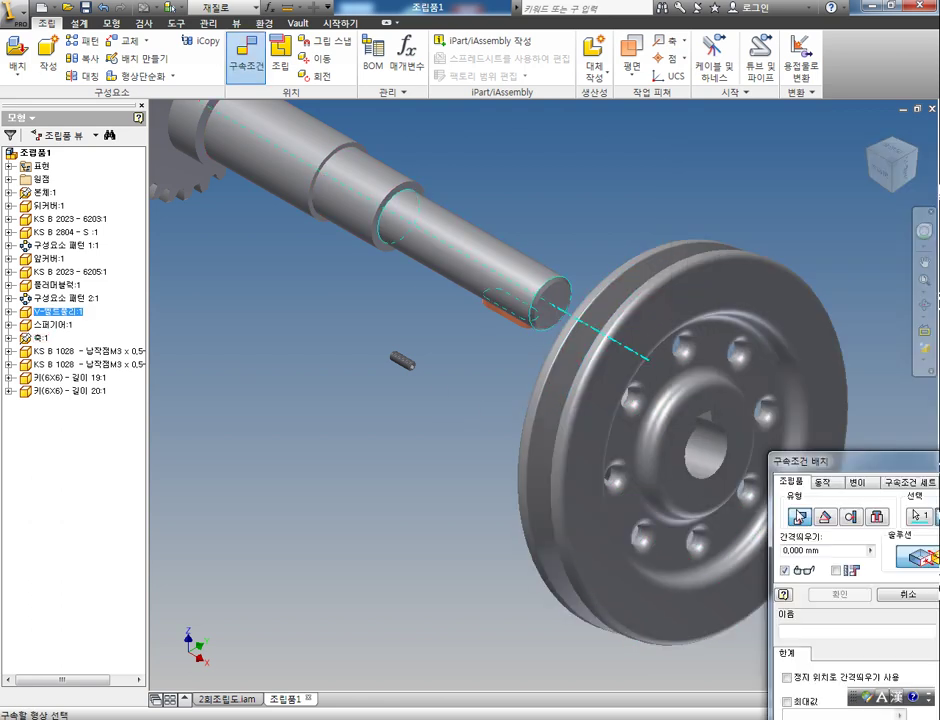
{"action": "left_click", "coordinate": [718, 460]}
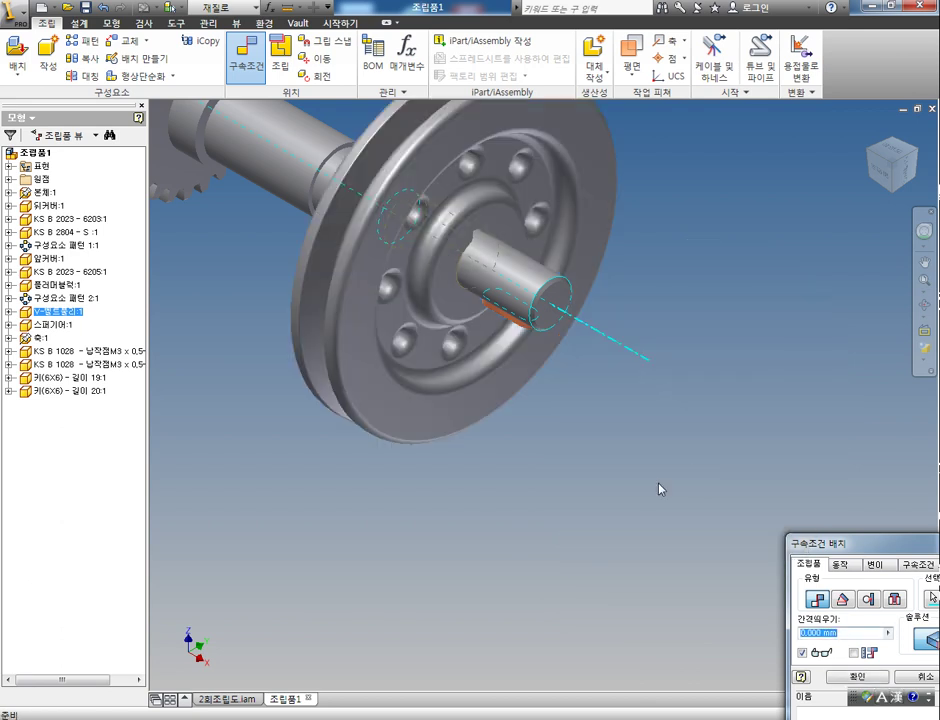
{"action": "left_click_drag", "start_coordinate": [862, 549], "coordinate": [642, 436]}
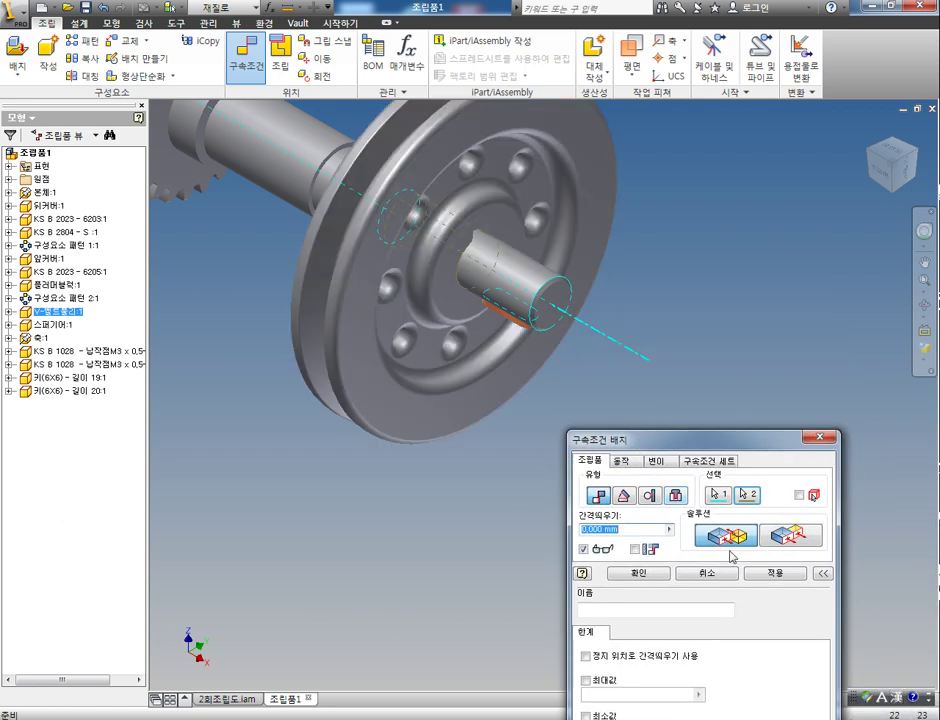
{"action": "left_click", "coordinate": [775, 573]}
{"action": "left_click", "coordinate": [826, 438]}
Turn the V-belt pulley and slide it back along the shaft until the key at that end is exposed
{"action": "left_click", "coordinate": [345, 320]}
{"action": "left_click_drag", "start_coordinate": [345, 320], "coordinate": [421, 508]}
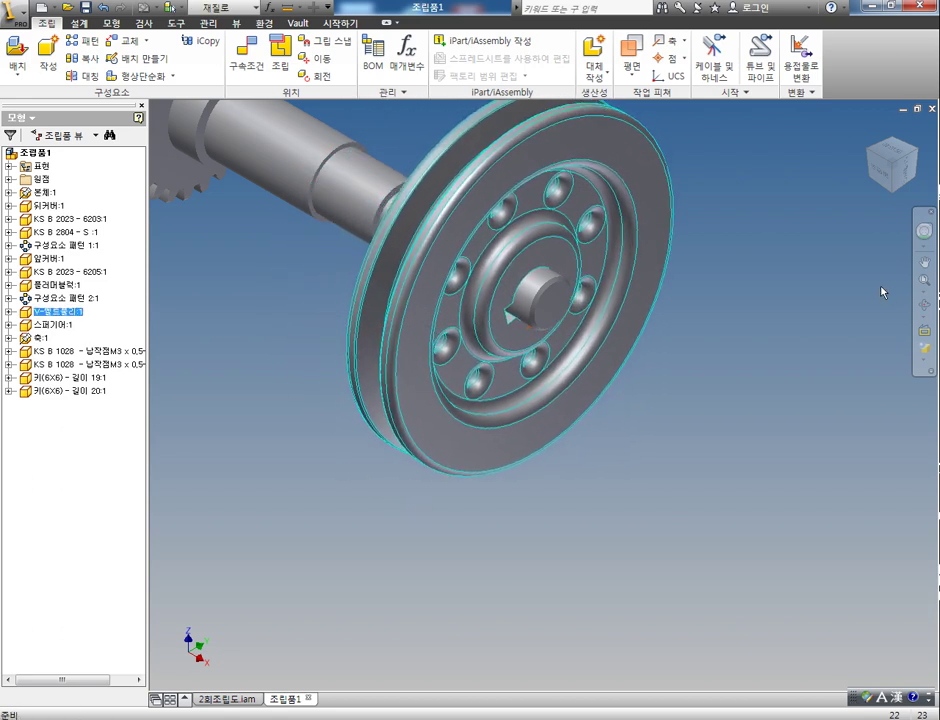
{"action": "left_click", "coordinate": [926, 311]}
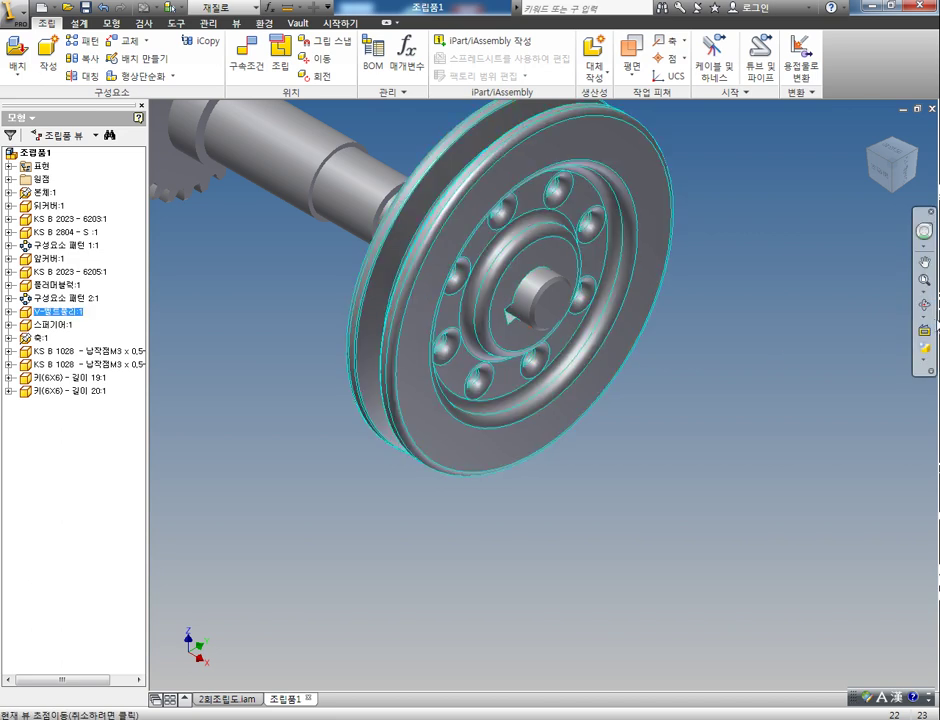
{"action": "left_click", "coordinate": [926, 312]}
{"action": "left_click_drag", "start_coordinate": [562, 321], "coordinate": [558, 186]}
{"action": "left_click_drag", "start_coordinate": [566, 212], "coordinate": [510, 500]}
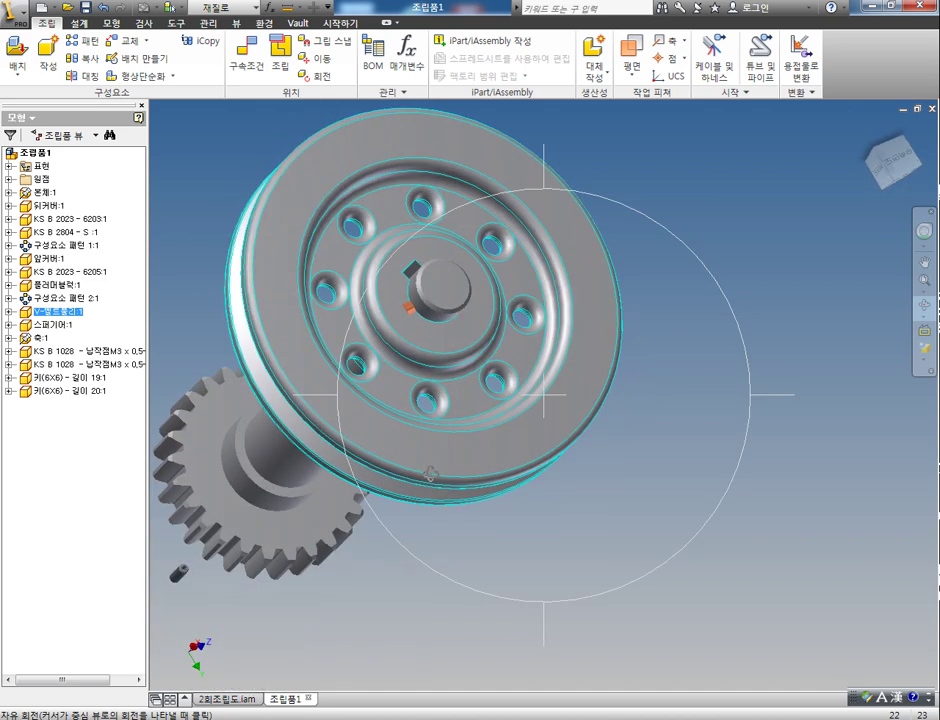
{"action": "key", "text": "Escape"}
{"action": "left_click_drag", "start_coordinate": [287, 321], "coordinate": [344, 466]}
{"action": "scroll", "coordinate": [424, 342], "scroll_direction": "down", "scroll_amount": 3}
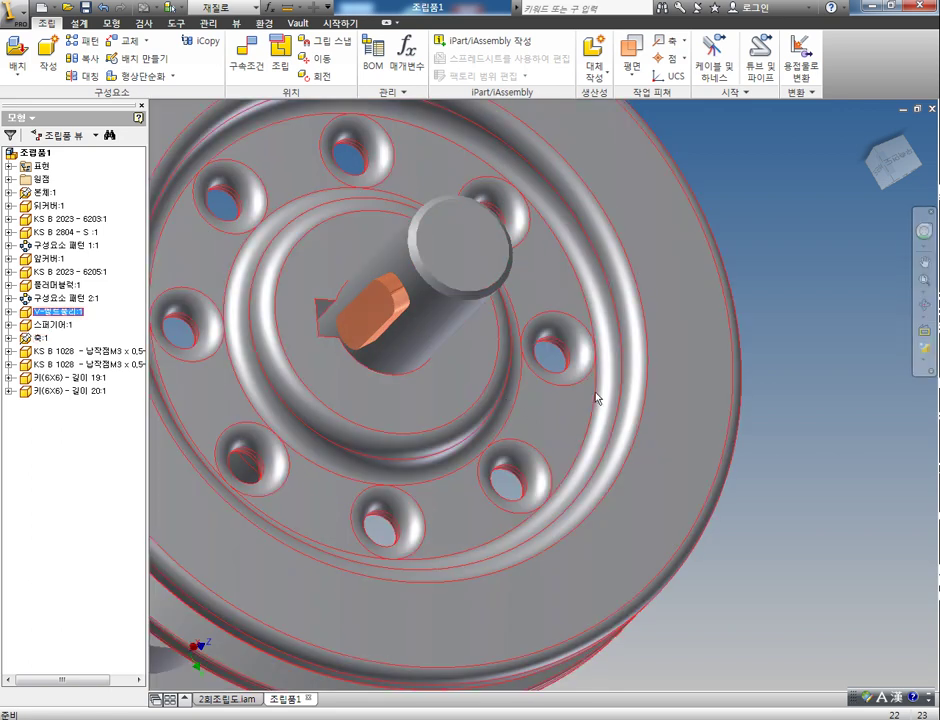
Add a directed angle constraint of 0 deg between the exposed key's side face and the side wall of the V-belt pulley's keyway
{"action": "left_click", "coordinate": [923, 304]}
{"action": "left_click_drag", "start_coordinate": [480, 425], "coordinate": [427, 409]}
{"action": "key", "text": "Escape"}
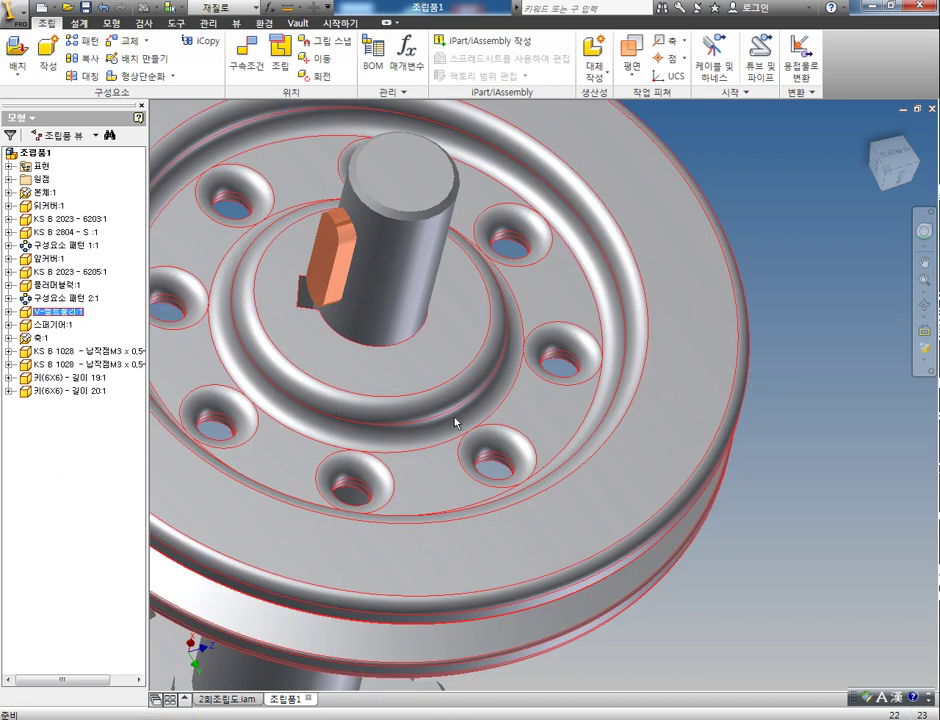
{"action": "left_click", "coordinate": [923, 304]}
{"action": "left_click_drag", "start_coordinate": [661, 318], "coordinate": [413, 322]}
{"action": "right_click", "coordinate": [445, 350]}
{"action": "left_click", "coordinate": [451, 354]}
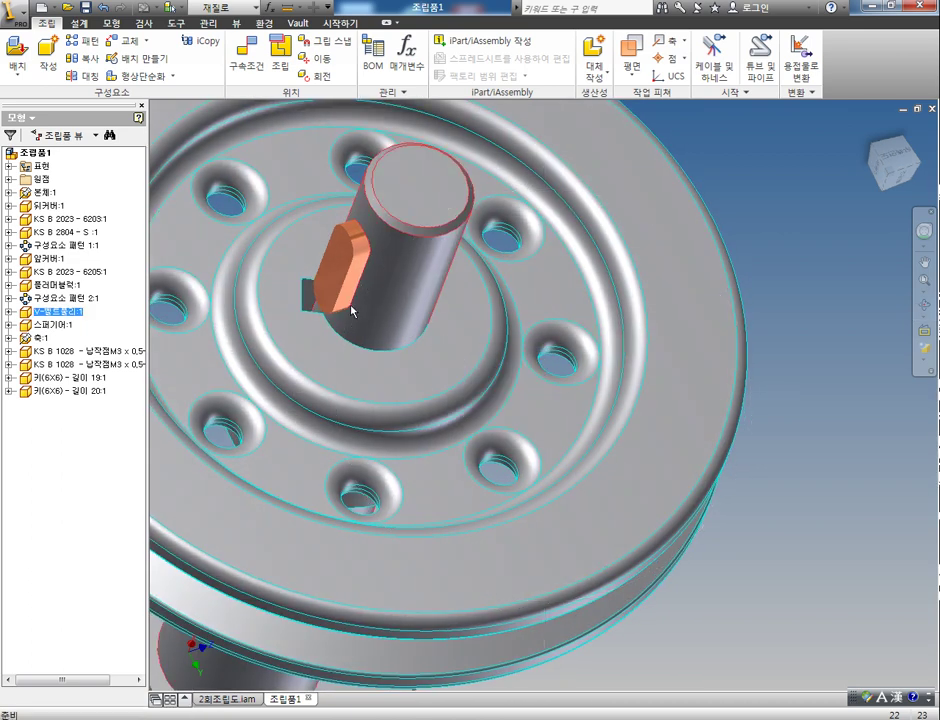
{"action": "scroll", "coordinate": [313, 308], "scroll_direction": "up", "scroll_amount": 3}
{"action": "key", "text": "c"}
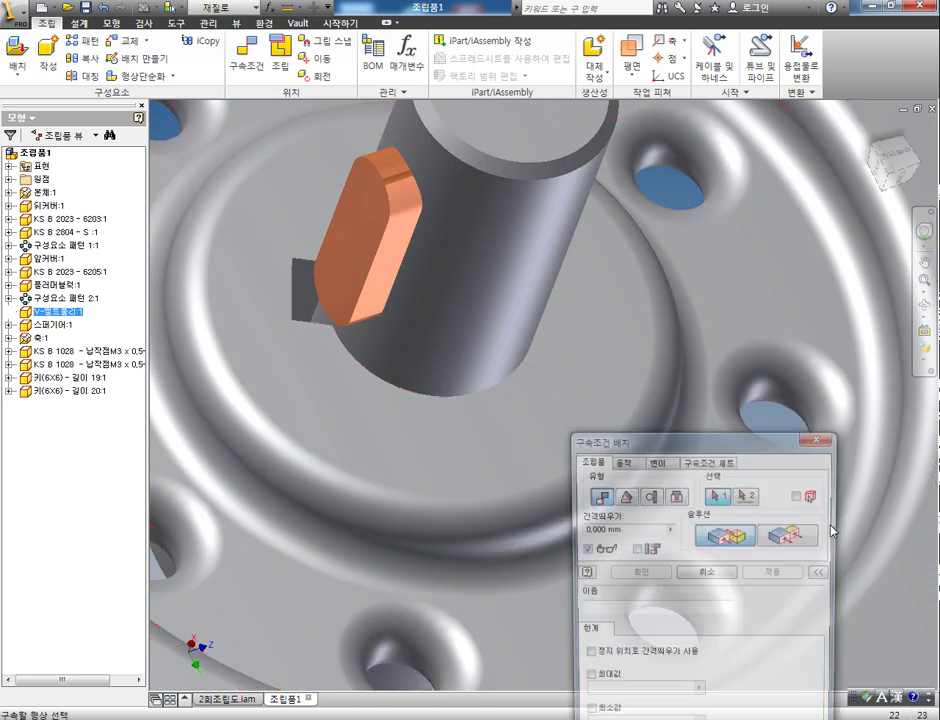
{"action": "left_click", "coordinate": [624, 497]}
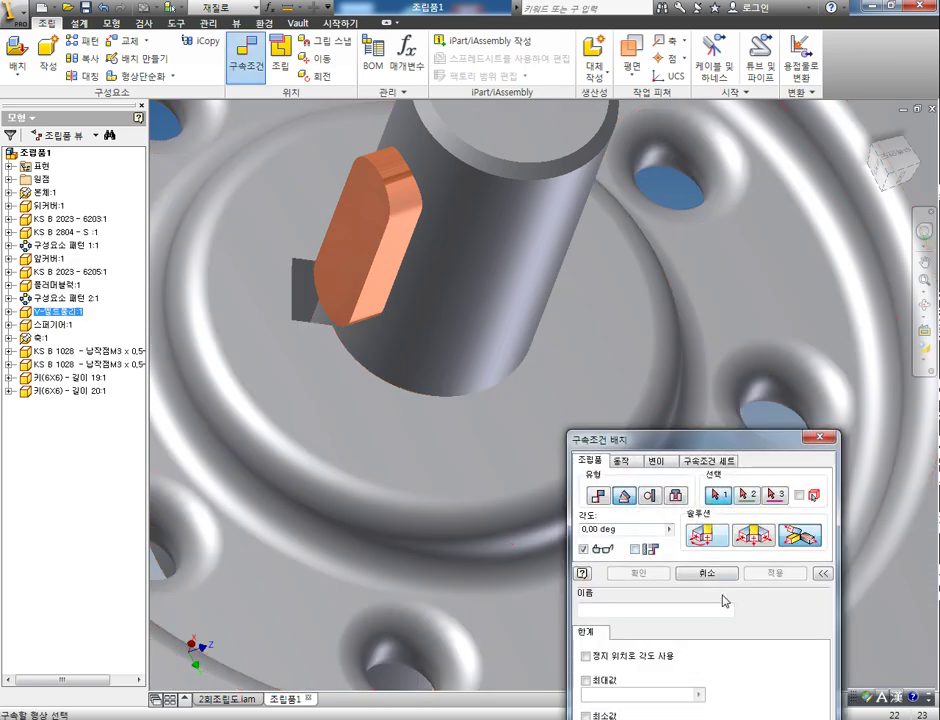
{"action": "left_click", "coordinate": [703, 540]}
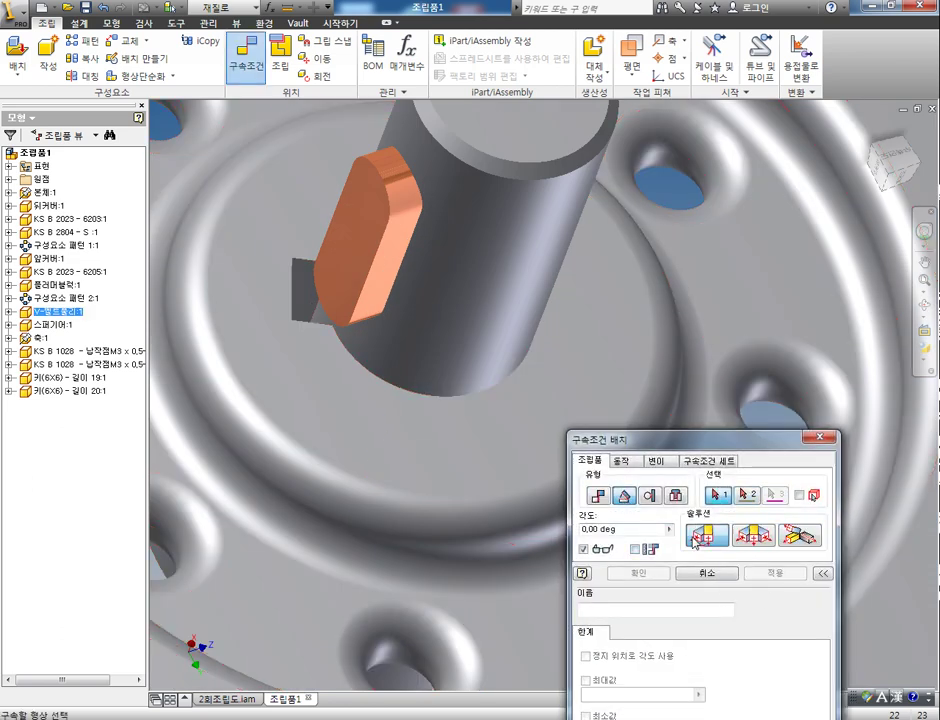
{"action": "left_click", "coordinate": [386, 286]}
{"action": "left_click", "coordinate": [298, 299]}
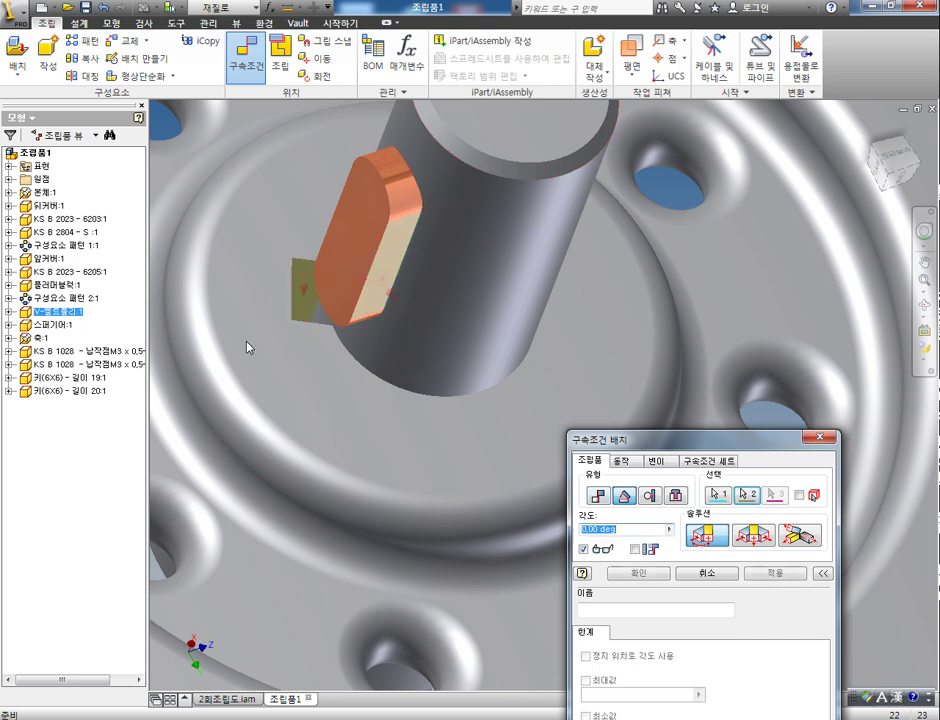
{"action": "left_click", "coordinate": [764, 576]}
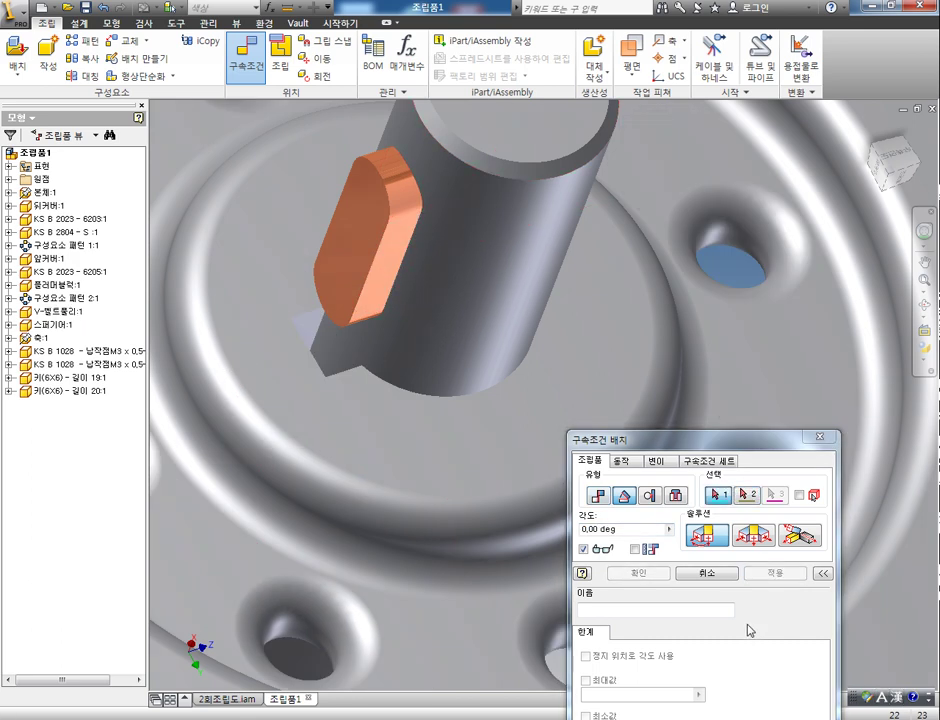
{"action": "left_click", "coordinate": [819, 438]}
Add a flush constraint at 0 mm offset between the V-belt pulley's outer hub face and the shaft's end face
{"action": "scroll", "coordinate": [699, 552], "scroll_direction": "down", "scroll_amount": 5}
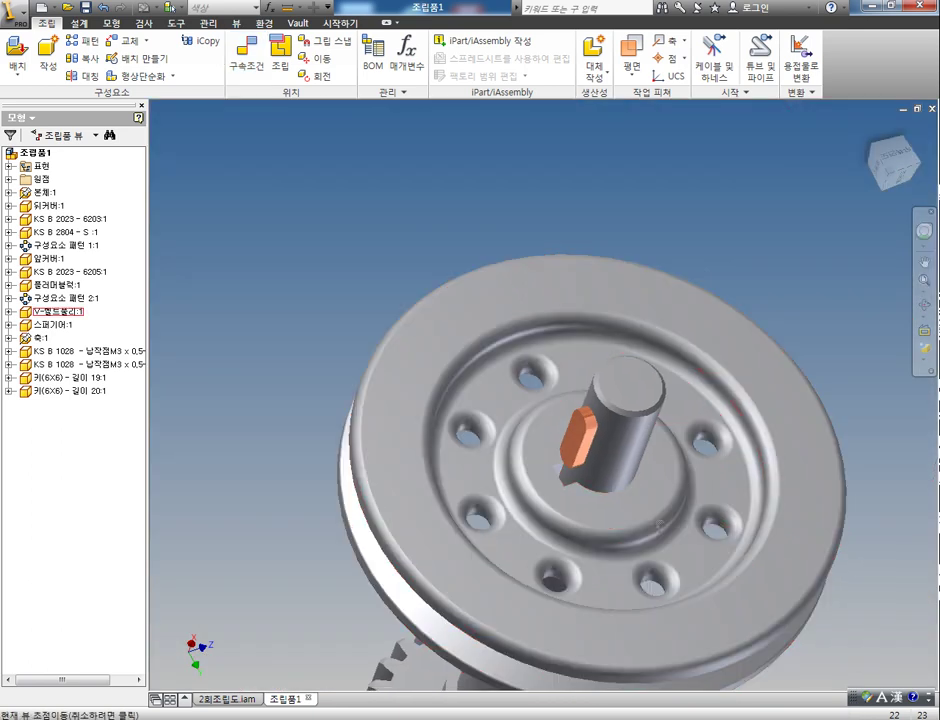
{"action": "middle_click_drag", "start_coordinate": [690, 545], "coordinate": [521, 416]}
{"action": "key", "text": "c"}
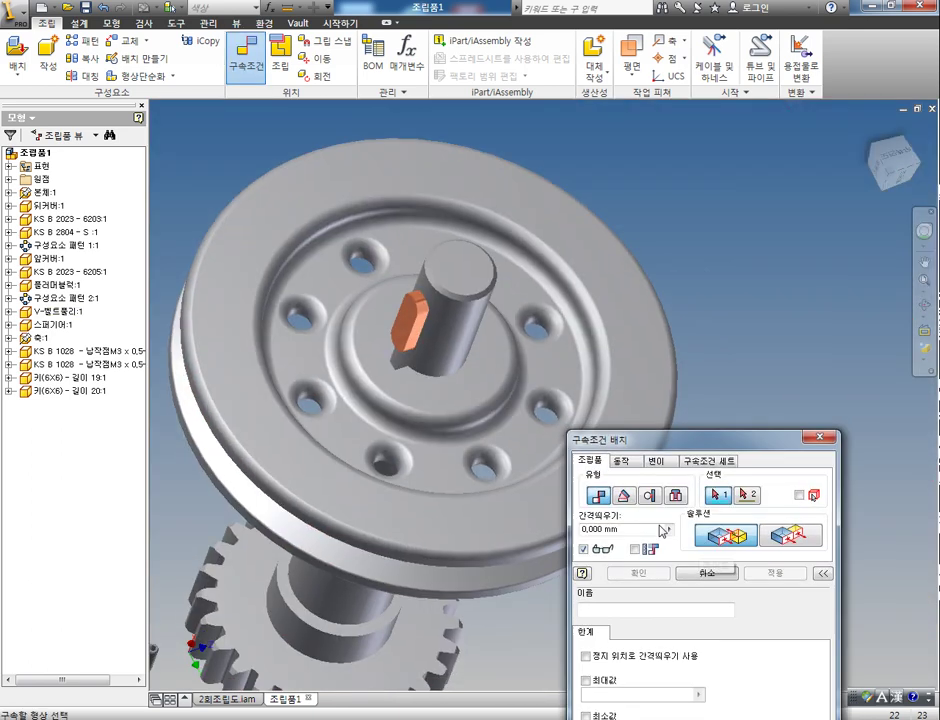
{"action": "left_click", "coordinate": [789, 545]}
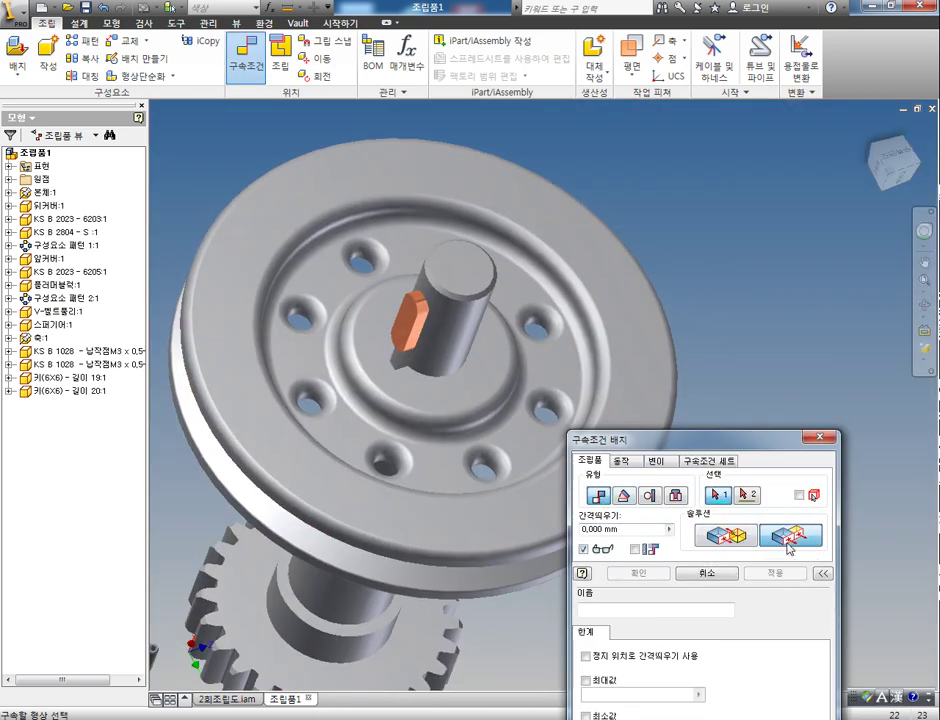
{"action": "left_click", "coordinate": [499, 356]}
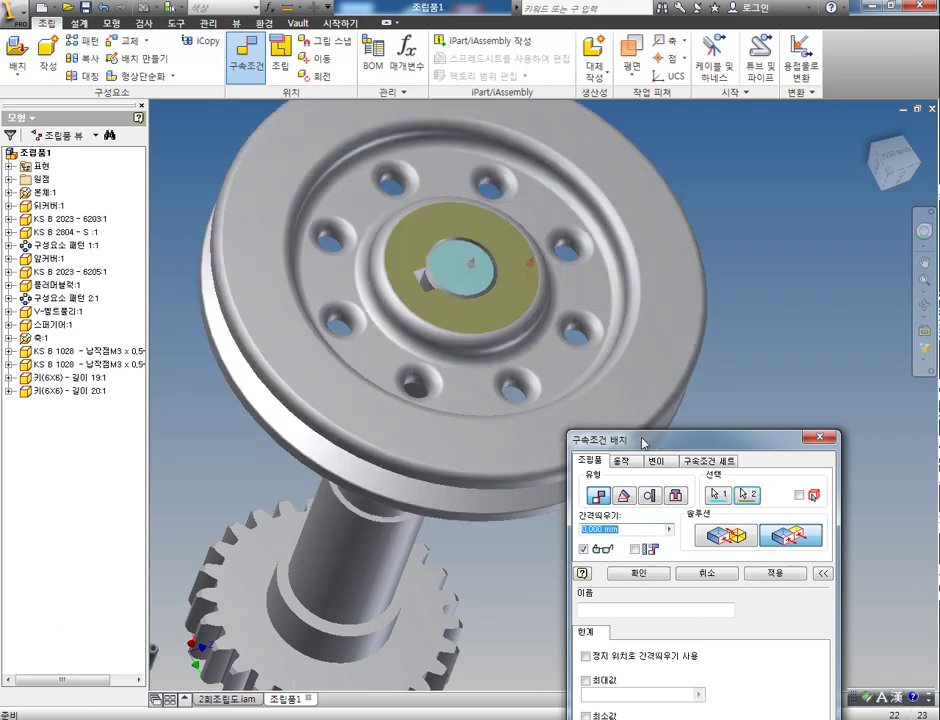
{"action": "left_click", "coordinate": [775, 577]}
{"action": "left_click", "coordinate": [820, 439]}
{"action": "middle_click_drag", "start_coordinate": [683, 522], "coordinate": [637, 636]}
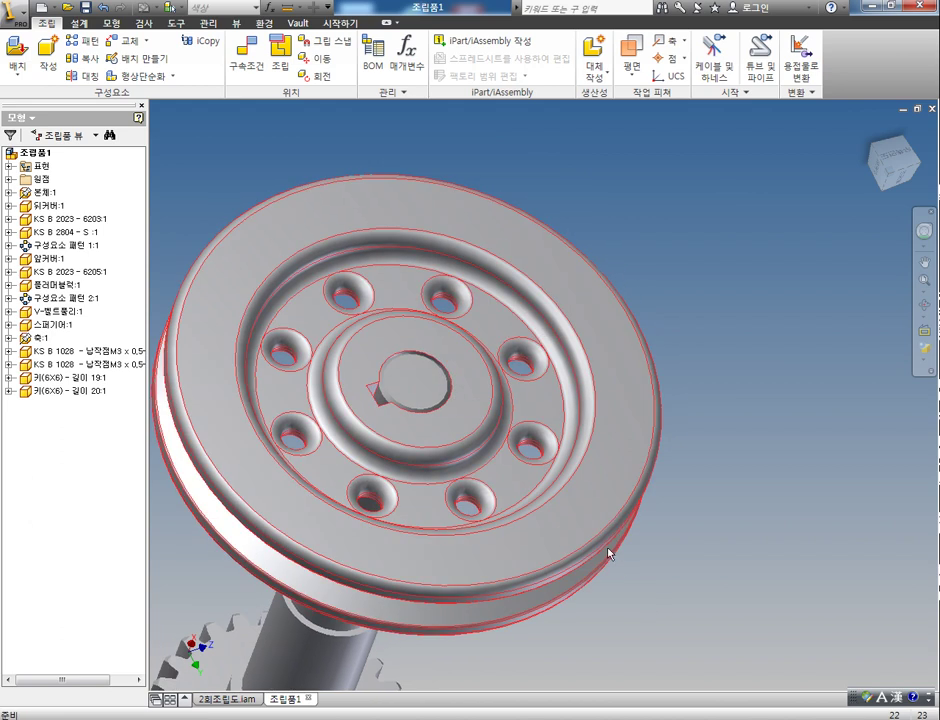
Move the flat-point M3 set screw from below the spur gear to above its hub and select it
{"action": "left_click", "coordinate": [870, 129]}
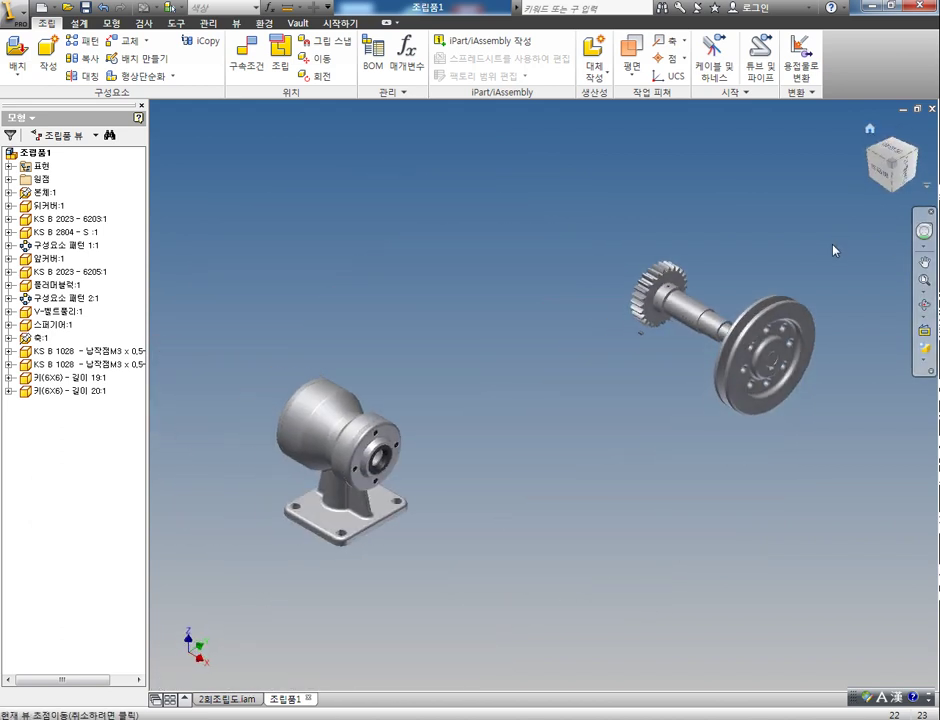
{"action": "scroll", "coordinate": [590, 415], "scroll_direction": "up", "scroll_amount": 3}
{"action": "left_click_drag", "start_coordinate": [588, 402], "coordinate": [650, 237]}
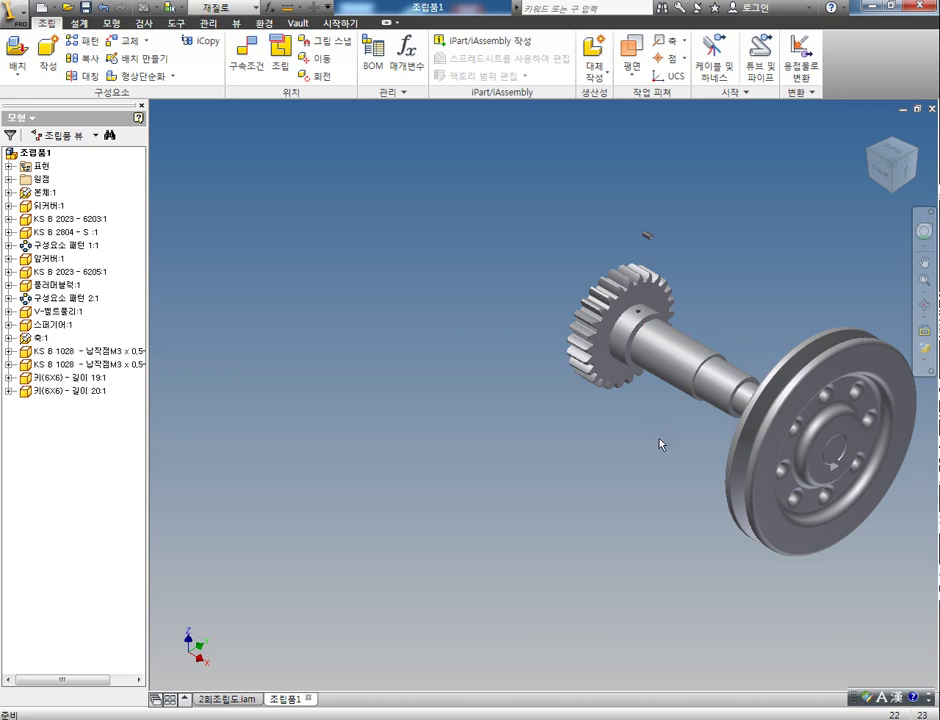
{"action": "scroll", "coordinate": [586, 223], "scroll_direction": "down", "scroll_amount": 3}
{"action": "scroll", "coordinate": [586, 223], "scroll_direction": "down", "scroll_amount": 2}
{"action": "scroll", "coordinate": [583, 300], "scroll_direction": "up", "scroll_amount": 5}
{"action": "left_click", "coordinate": [547, 354]}
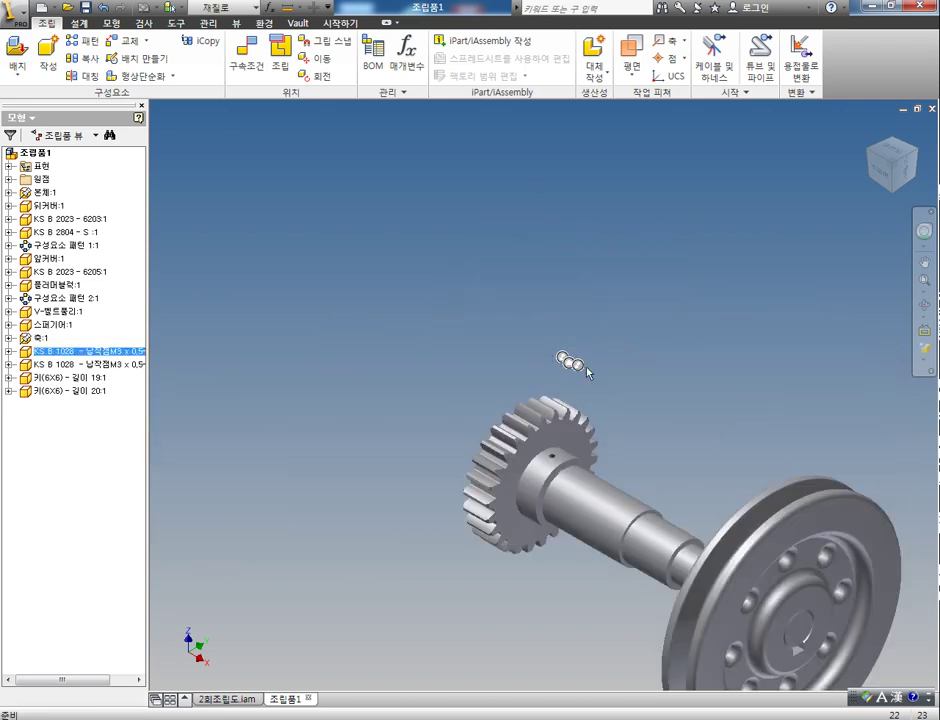
Set the colour of the selected set screw above the spur gear to black (검은색)
{"action": "left_click", "coordinate": [212, 14]}
{"action": "scroll", "coordinate": [230, 150], "scroll_direction": "up", "scroll_amount": 5}
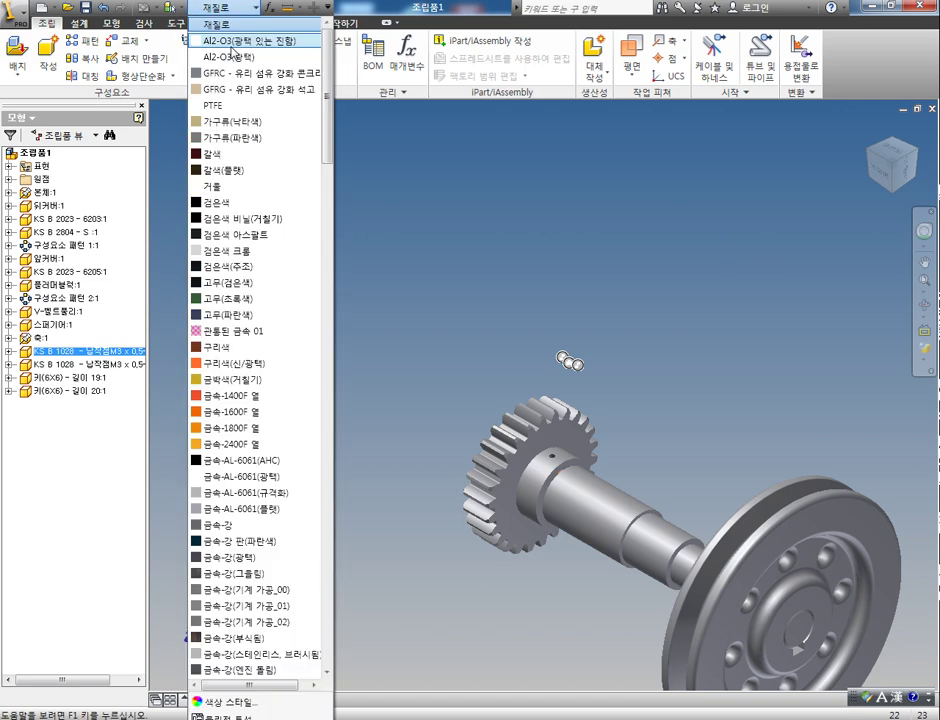
{"action": "left_click", "coordinate": [230, 199]}
{"action": "left_click", "coordinate": [400, 240]}
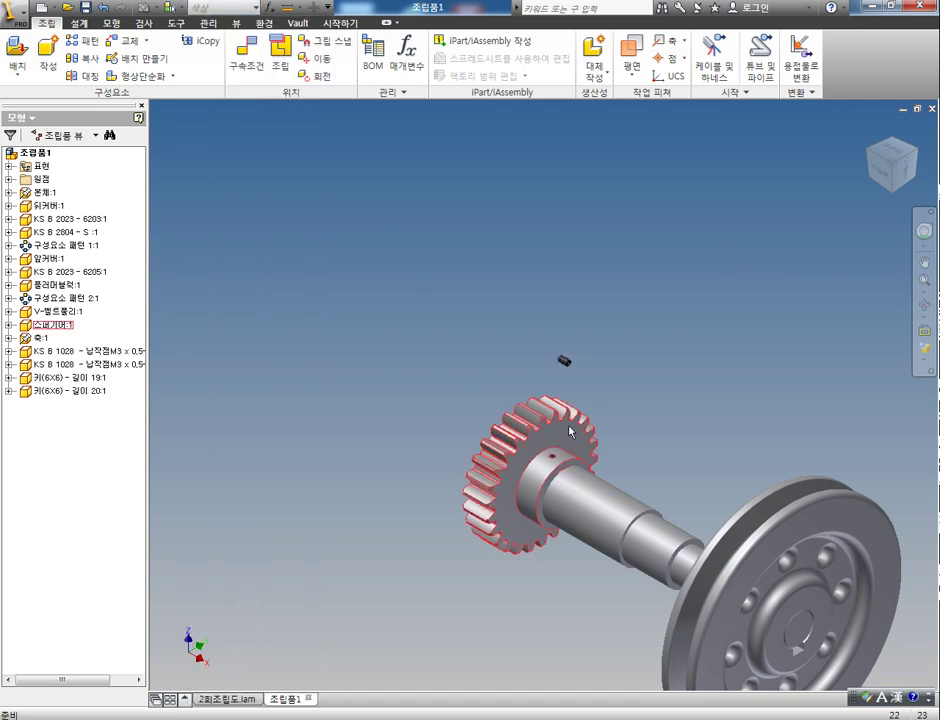
Rotate the black set screw upright above the spur gear's hub, with its socket end facing up
{"action": "scroll", "coordinate": [564, 425], "scroll_direction": "up", "scroll_amount": 5}
{"action": "scroll", "coordinate": [517, 392], "scroll_direction": "up", "scroll_amount": 2}
{"action": "scroll", "coordinate": [517, 392], "scroll_direction": "down", "scroll_amount": 4}
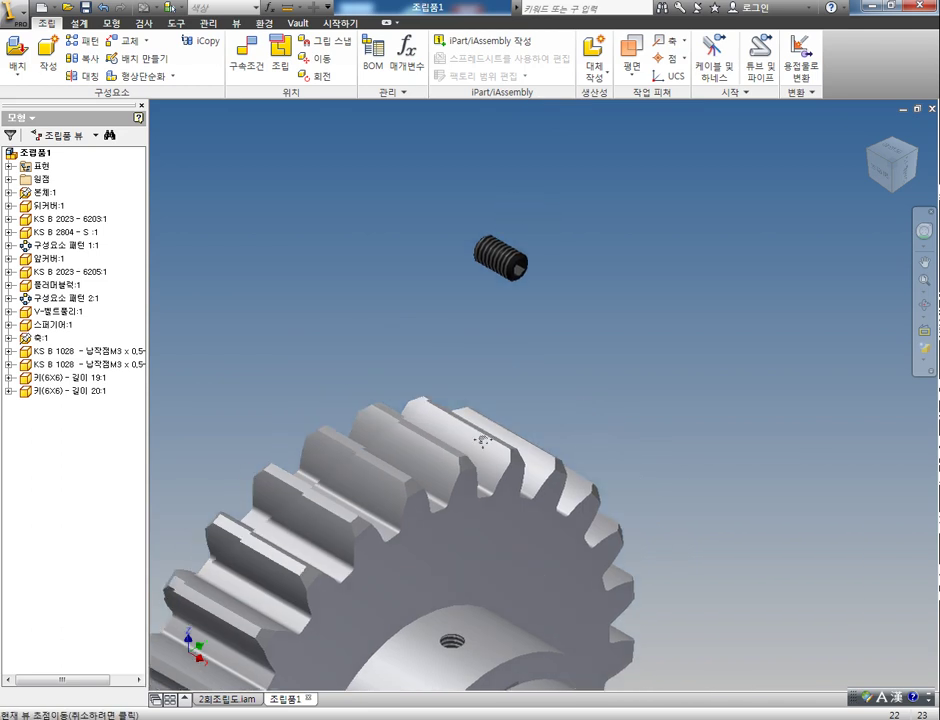
{"action": "left_click", "coordinate": [511, 259]}
{"action": "key", "text": "g"}
{"action": "left_click_drag", "start_coordinate": [543, 277], "coordinate": [464, 248]}
{"action": "right_click", "coordinate": [463, 246]}
{"action": "left_click", "coordinate": [477, 252]}
{"action": "left_click", "coordinate": [694, 353]}
{"action": "middle_click_drag", "start_coordinate": [638, 377], "coordinate": [573, 230]}
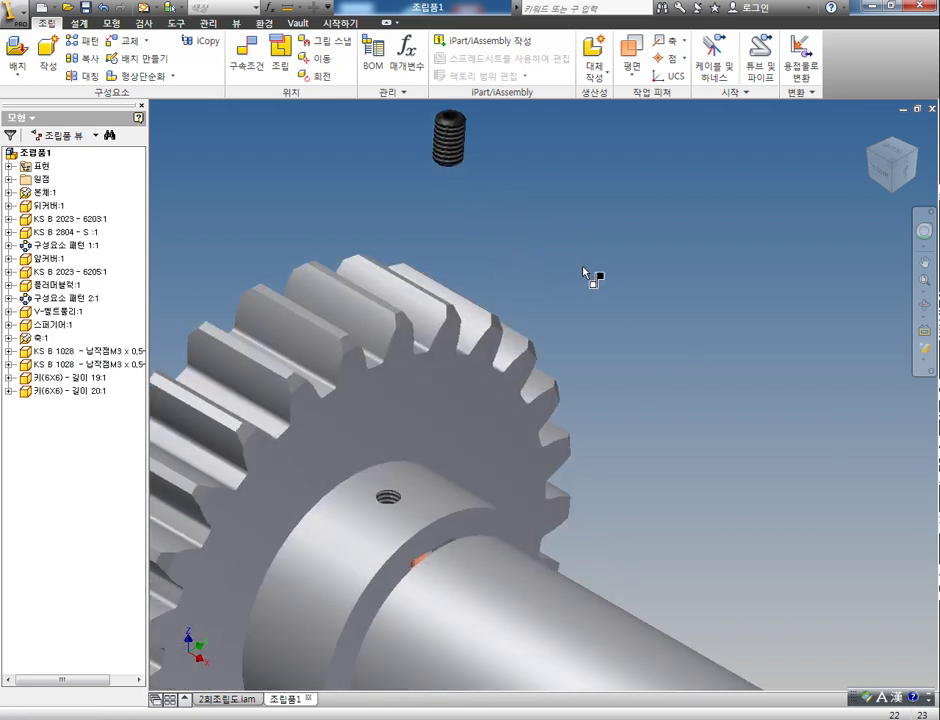
Mate the set screw's axis to the threaded hole in the spur gear's hub at 0 mm offset and slide the screw out above it
{"action": "key", "text": "c"}
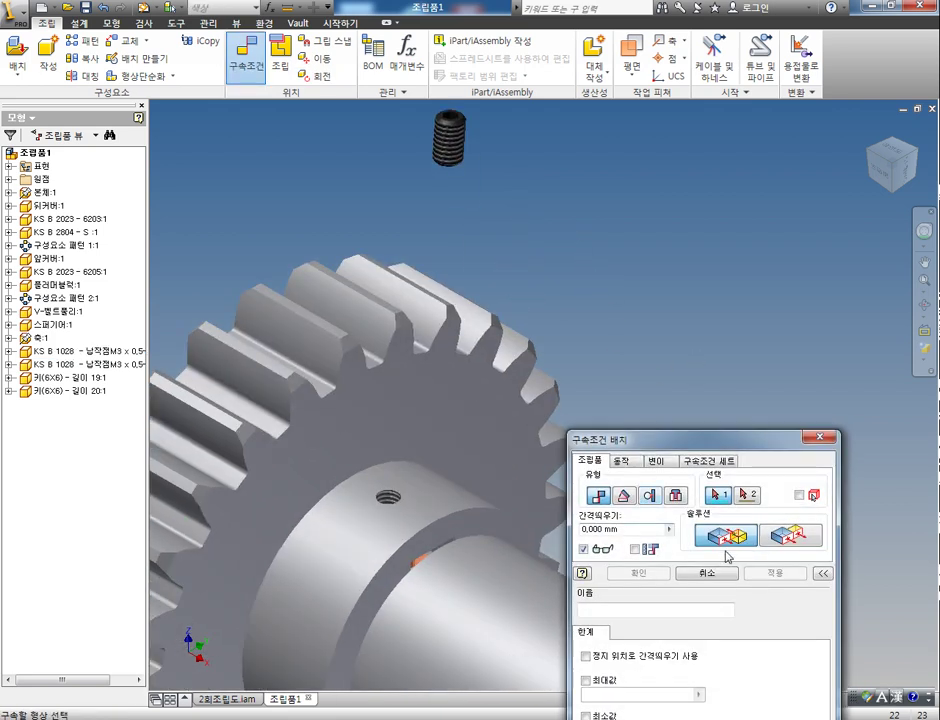
{"action": "left_click", "coordinate": [452, 155]}
{"action": "left_click", "coordinate": [400, 503]}
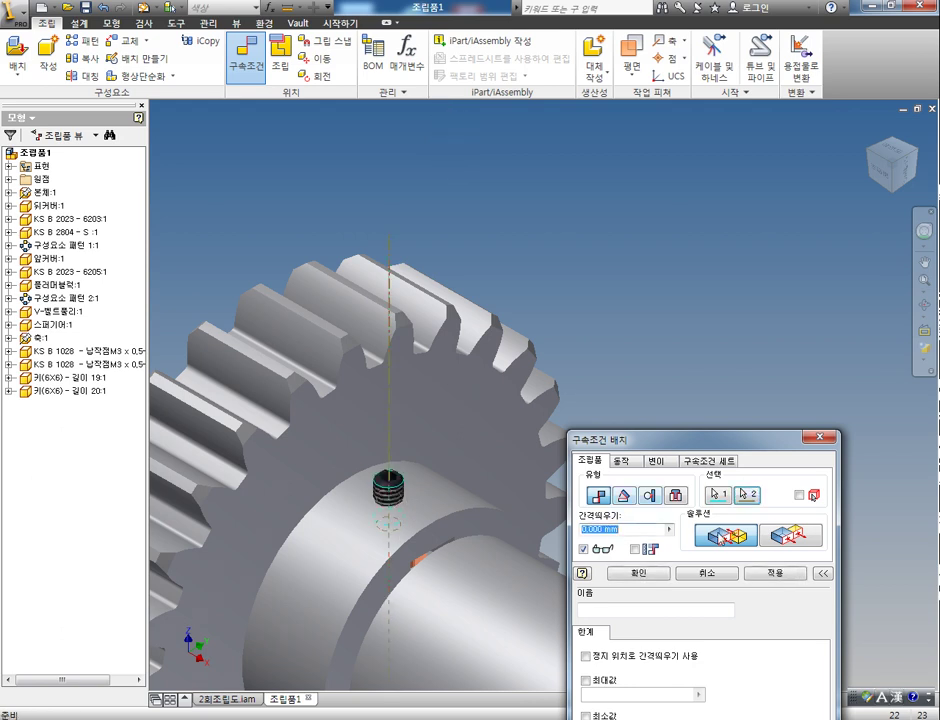
{"action": "left_click", "coordinate": [789, 574]}
{"action": "left_click", "coordinate": [820, 438]}
{"action": "left_click_drag", "start_coordinate": [391, 490], "coordinate": [395, 432]}
Hide the spur gear to expose the key beneath it
{"action": "left_click", "coordinate": [541, 430]}
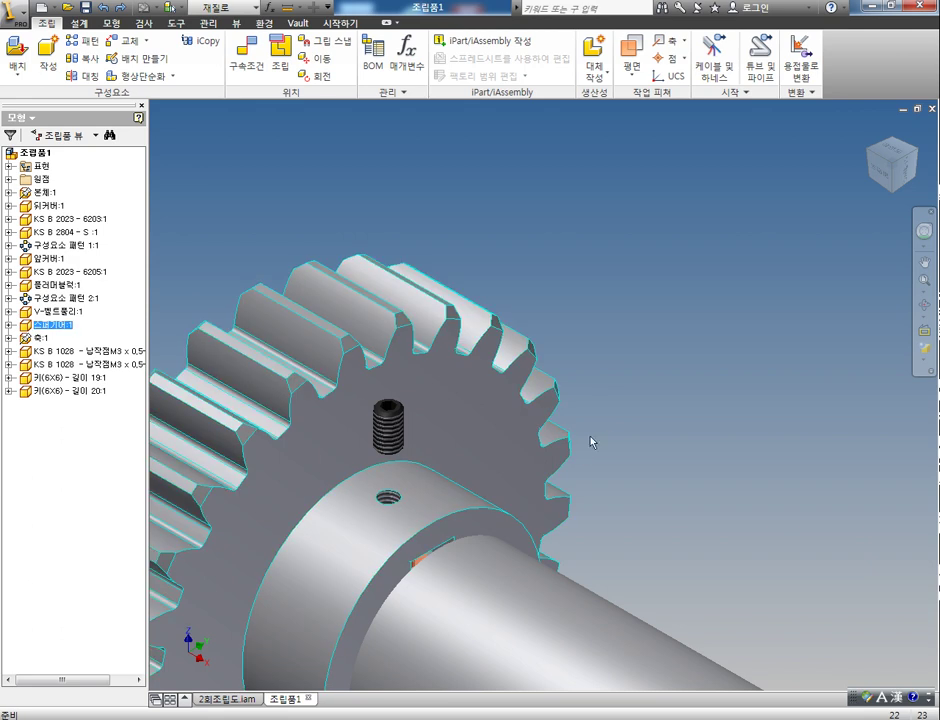
{"action": "right_click", "coordinate": [541, 401]}
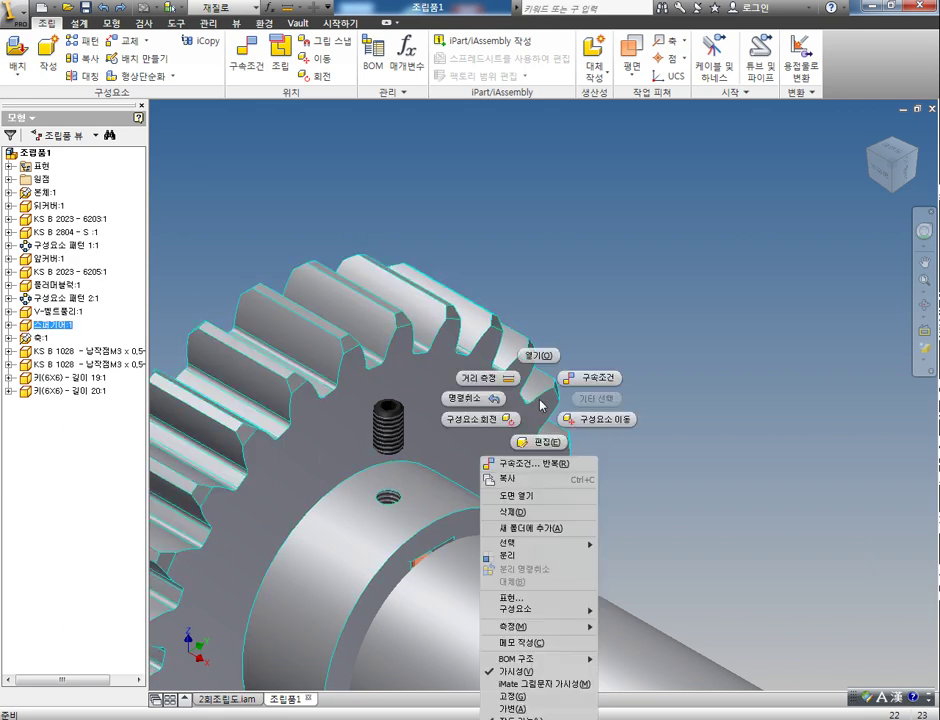
{"action": "left_click", "coordinate": [516, 671]}
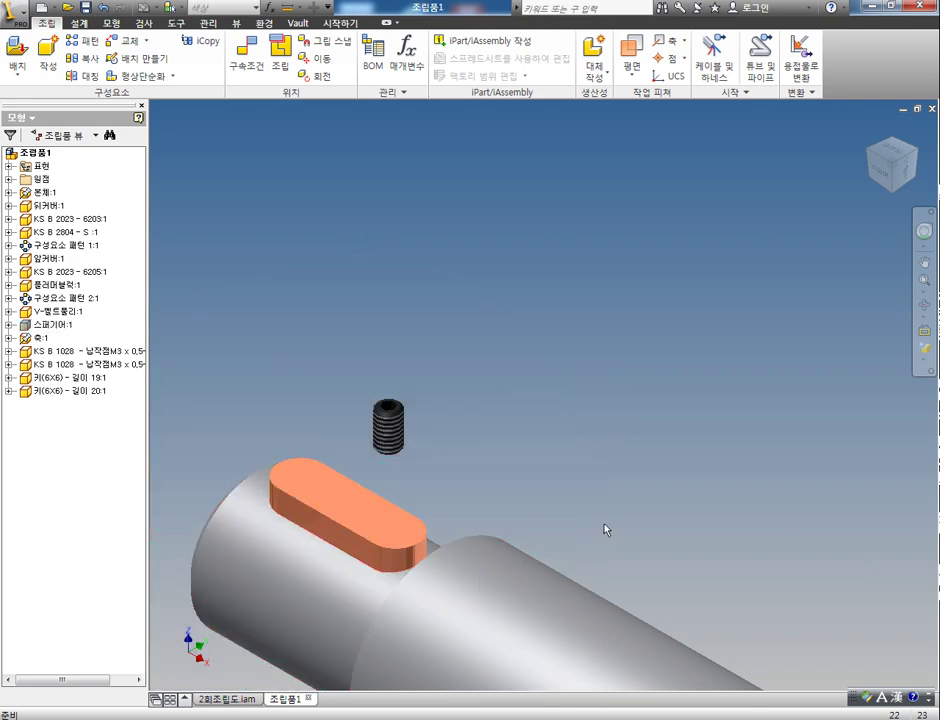
Add a mate constraint at 0 mm offset between the exposed key's top face and the set screw's flat bottom face
{"action": "key", "text": "c"}
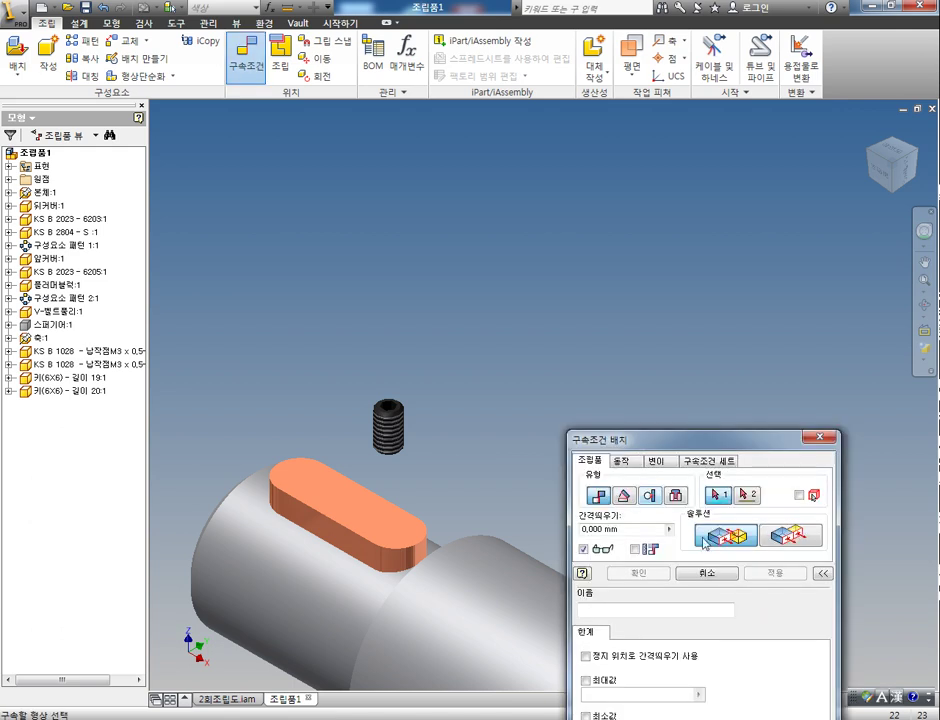
{"action": "left_click", "coordinate": [383, 519]}
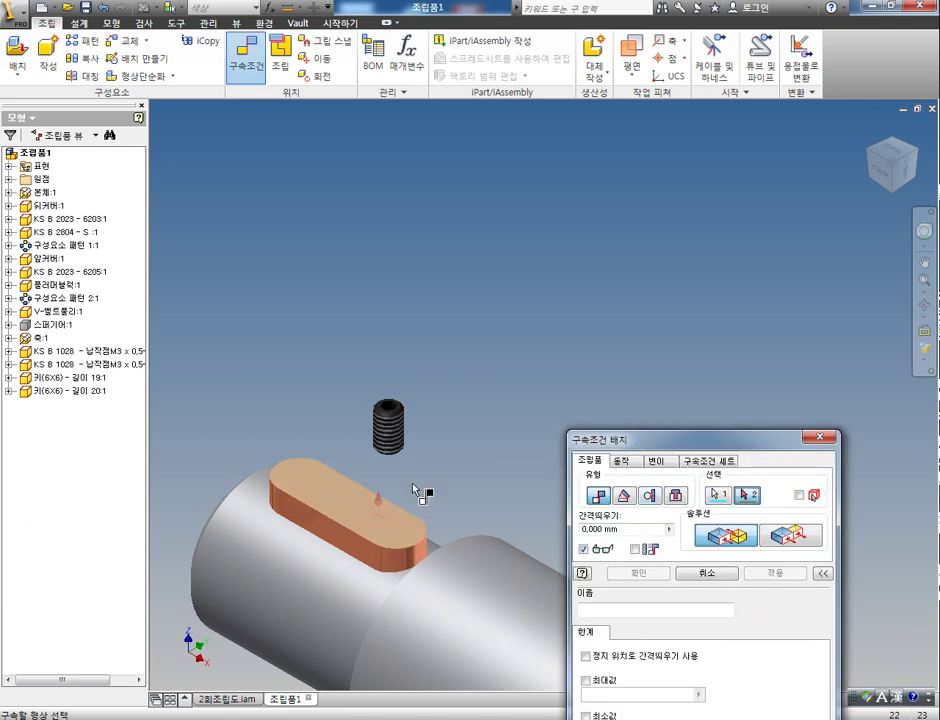
{"action": "key", "text": "F4"}
{"action": "left_click_drag", "start_coordinate": [527, 397], "coordinate": [449, 300]}
{"action": "scroll", "coordinate": [397, 363], "scroll_direction": "up", "scroll_amount": 5}
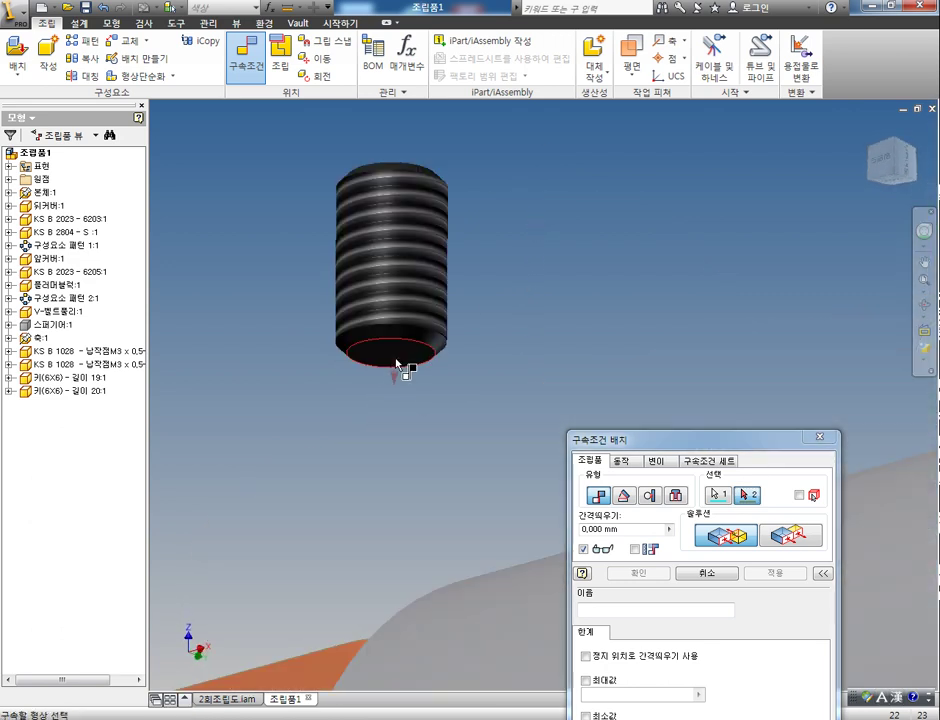
{"action": "left_click", "coordinate": [400, 363]}
{"action": "left_click", "coordinate": [771, 574]}
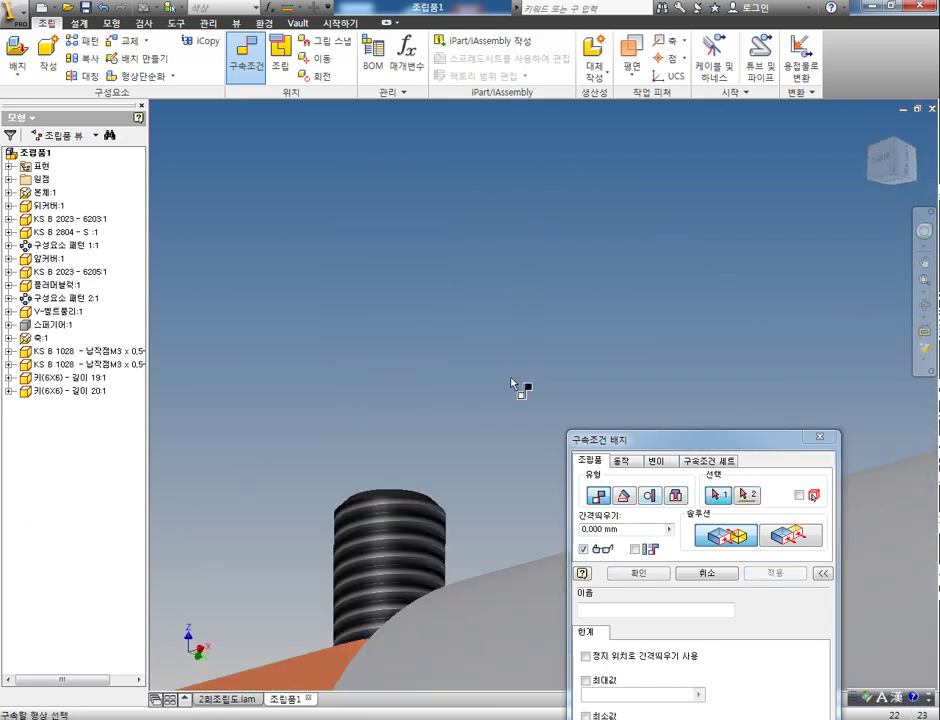
{"action": "left_click", "coordinate": [828, 439]}
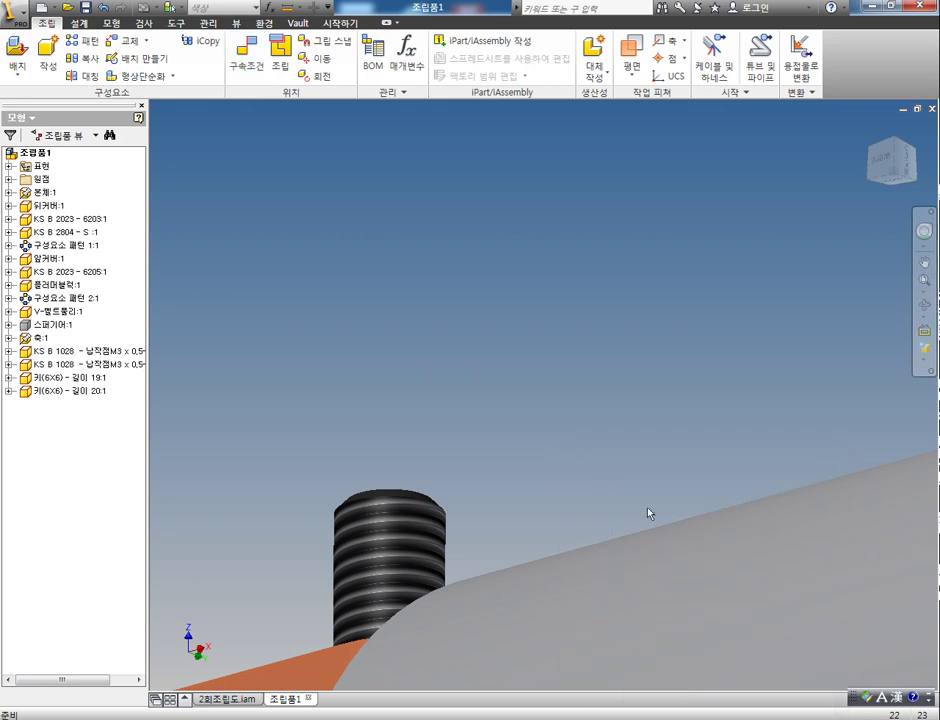
Make the spur gear visible again and check the set screw seated in its hub
{"action": "right_click", "coordinate": [60, 331]}
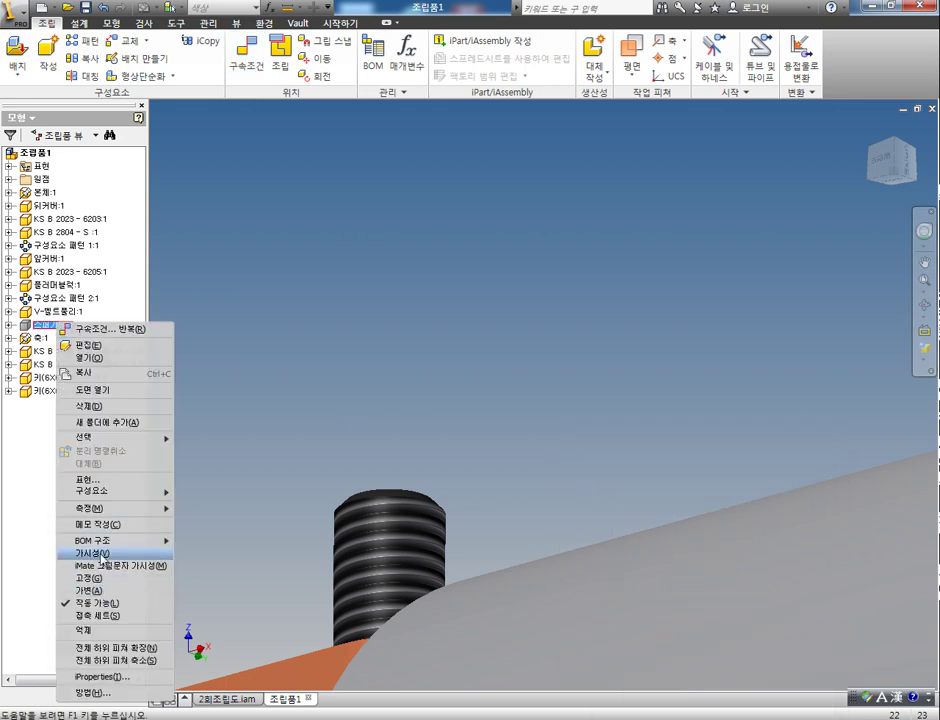
{"action": "left_click", "coordinate": [95, 553]}
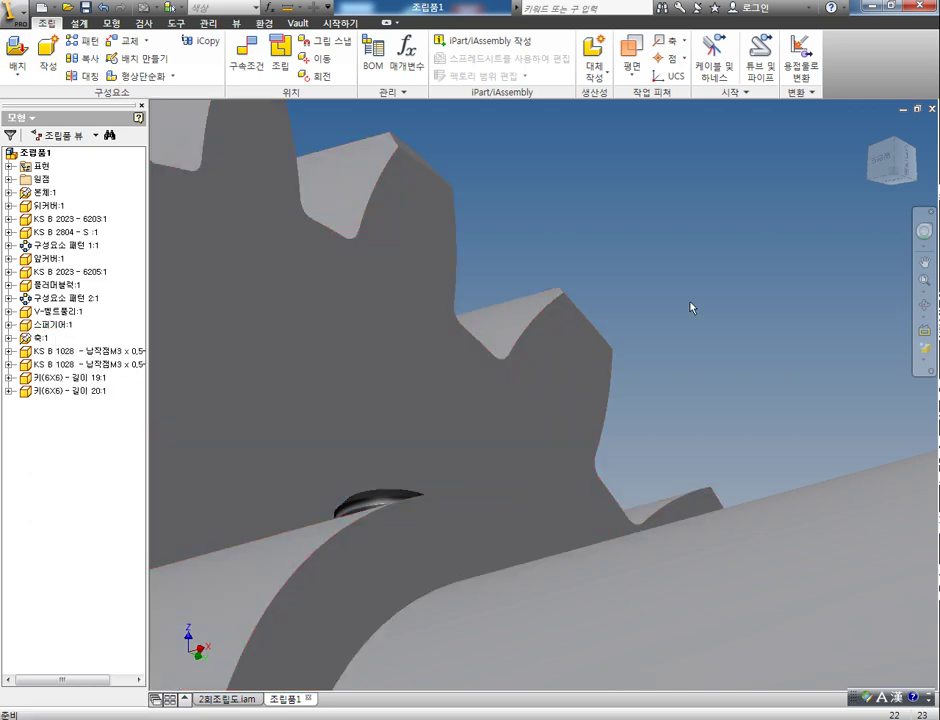
{"action": "left_click", "coordinate": [868, 131]}
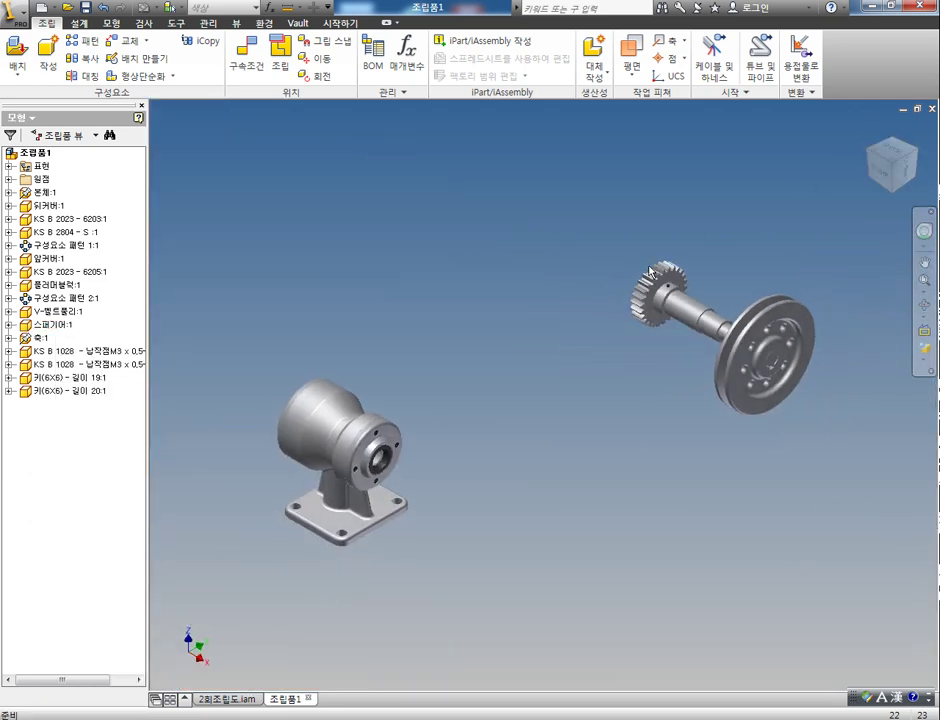
{"action": "middle_click_drag", "start_coordinate": [656, 289], "coordinate": [488, 378]}
{"action": "scroll", "coordinate": [488, 378], "scroll_direction": "down", "scroll_amount": 5}
{"action": "scroll", "coordinate": [544, 431], "scroll_direction": "down", "scroll_amount": 5}
{"action": "left_click_drag", "start_coordinate": [542, 427], "coordinate": [529, 398]}
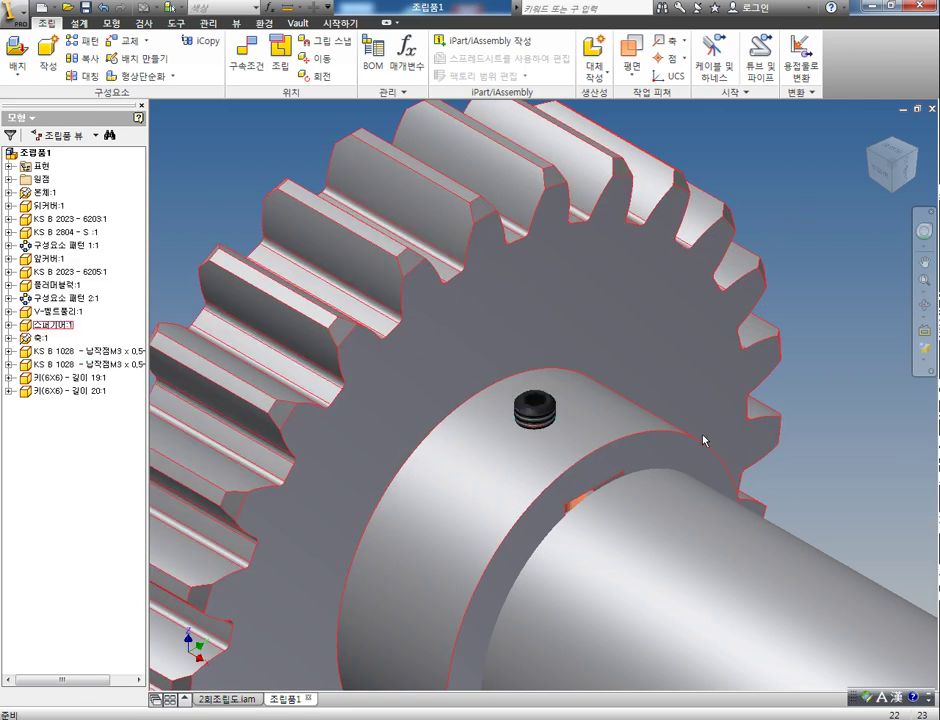
{"action": "scroll", "coordinate": [695, 458], "scroll_direction": "up", "scroll_amount": 5}
{"action": "scroll", "coordinate": [695, 458], "scroll_direction": "up", "scroll_amount": 3}
{"action": "middle_click_drag", "start_coordinate": [695, 458], "coordinate": [487, 424]}
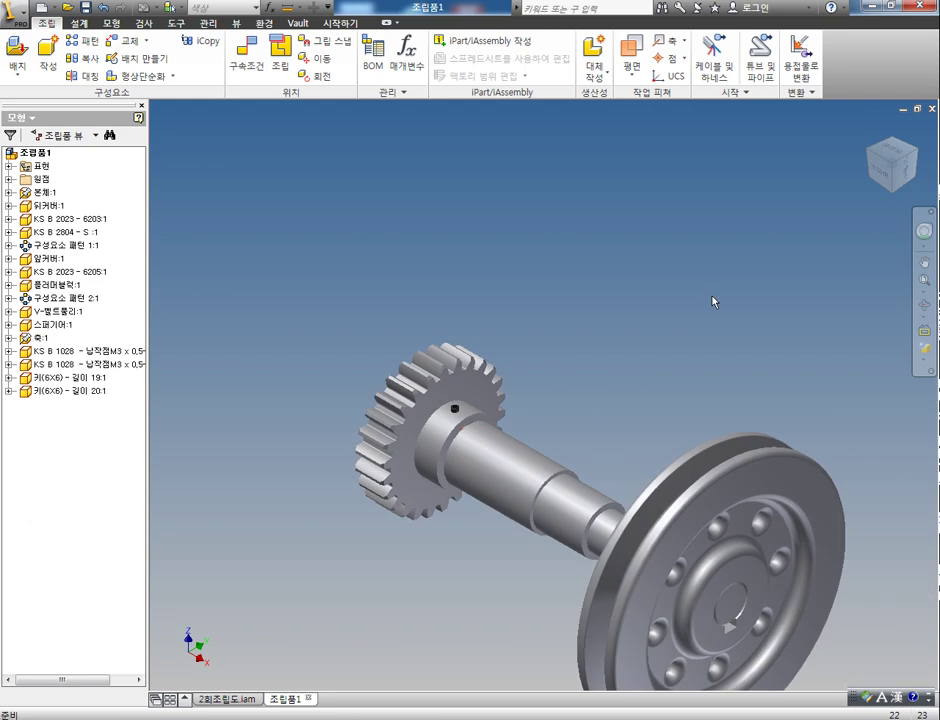
Set the colour of the second flat-point M3 set screw, lying below the shaft, to black (검은색)
{"action": "left_click", "coordinate": [896, 145]}
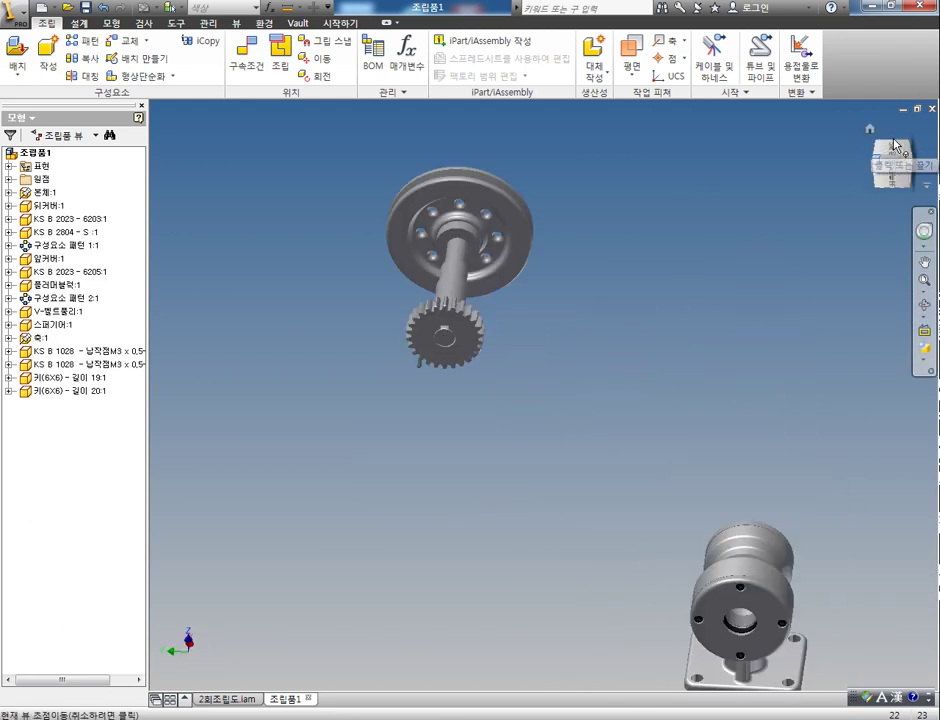
{"action": "scroll", "coordinate": [410, 470], "scroll_direction": "down", "scroll_amount": 5}
{"action": "middle_click_drag", "start_coordinate": [410, 470], "coordinate": [335, 245]}
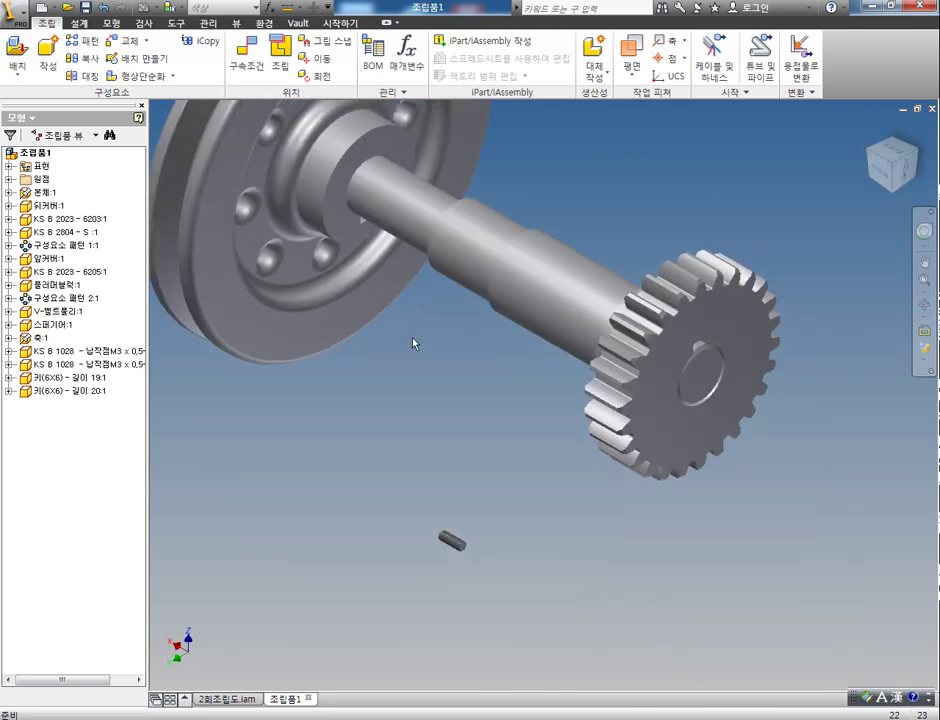
{"action": "left_click", "coordinate": [452, 545]}
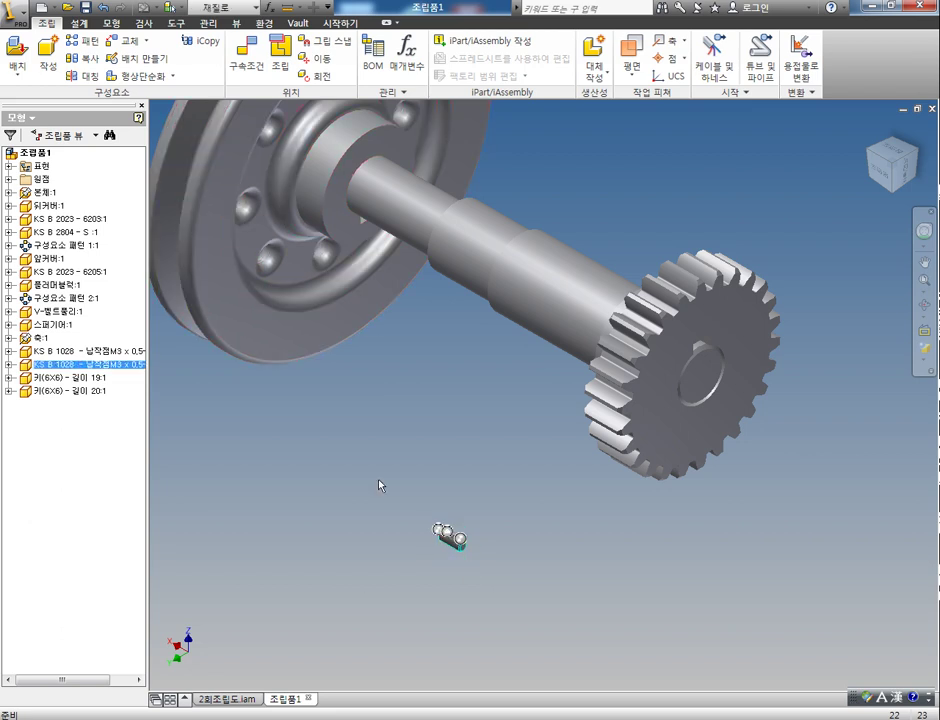
{"action": "left_click", "coordinate": [215, 8]}
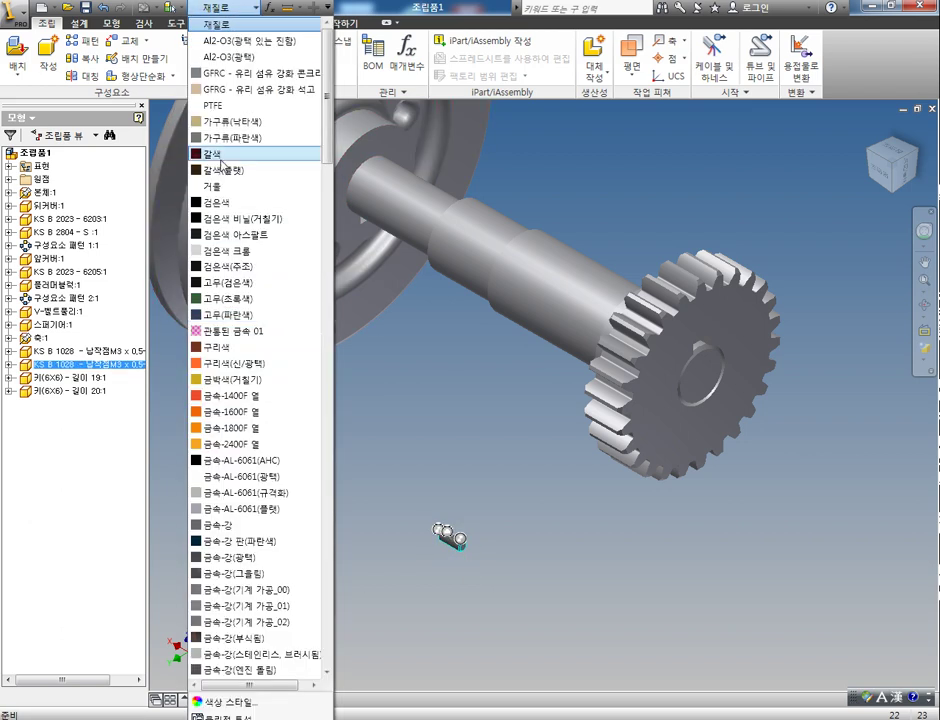
{"action": "left_click", "coordinate": [222, 203]}
{"action": "left_click", "coordinate": [478, 532]}
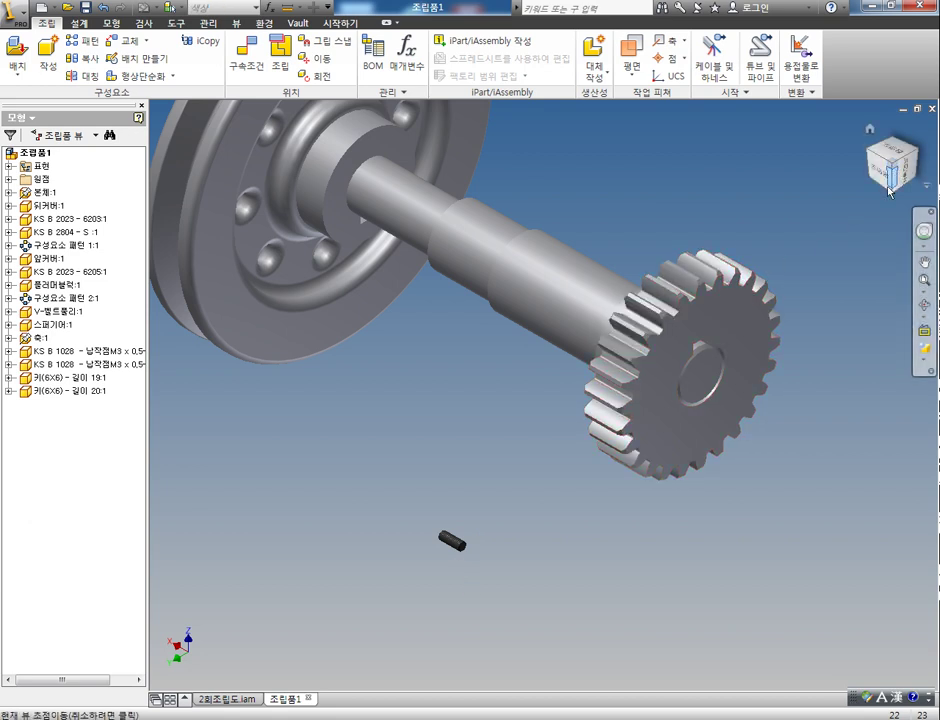
Rotate the second set screw so its socket end faces outward near the threaded hole in the V-belt pulley's hub
{"action": "left_click", "coordinate": [924, 305]}
{"action": "left_click_drag", "start_coordinate": [487, 378], "coordinate": [490, 174]}
{"action": "left_click_drag", "start_coordinate": [476, 343], "coordinate": [367, 378]}
{"action": "right_click", "coordinate": [430, 249]}
{"action": "left_click", "coordinate": [480, 256]}
{"action": "scroll", "coordinate": [372, 372], "scroll_direction": "up", "scroll_amount": 5}
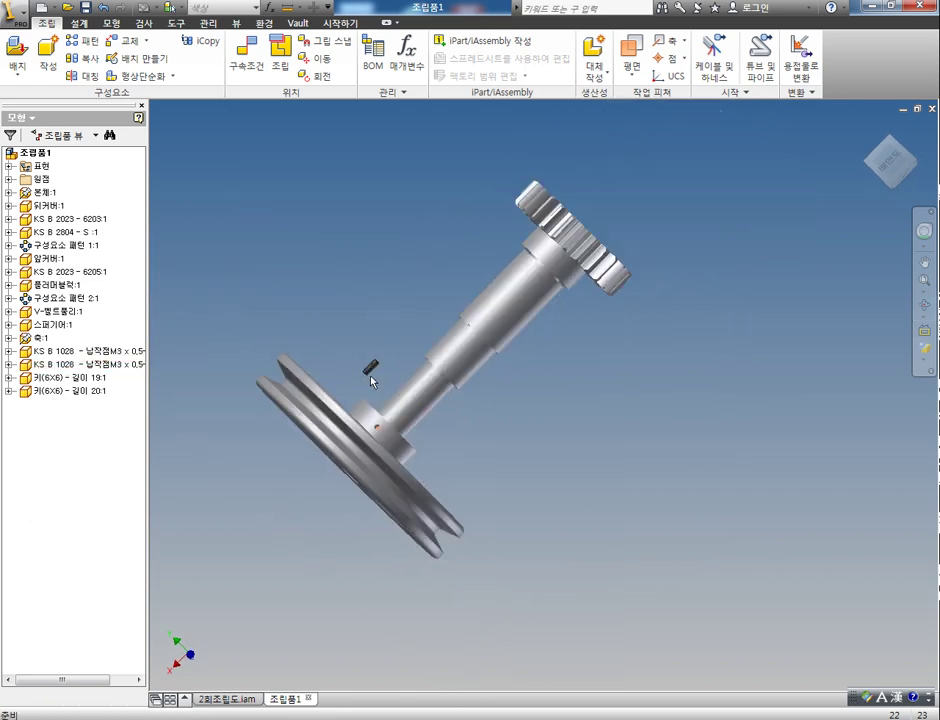
{"action": "left_click", "coordinate": [393, 360]}
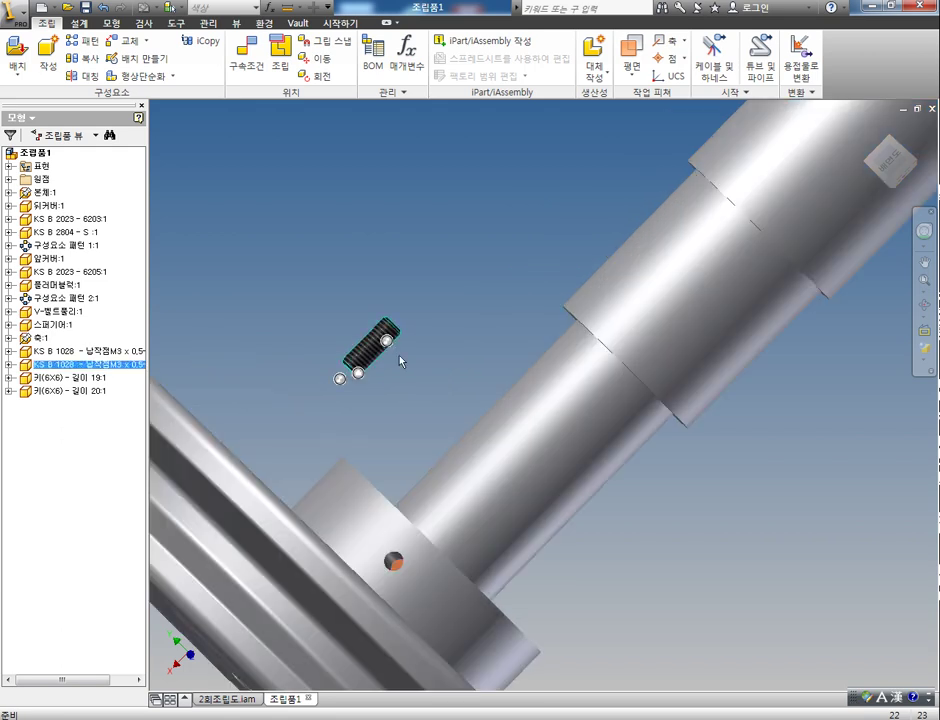
{"action": "key", "text": "g"}
{"action": "left_click_drag", "start_coordinate": [378, 342], "coordinate": [360, 318]}
{"action": "right_click", "coordinate": [405, 272]}
{"action": "left_click", "coordinate": [436, 278]}
{"action": "left_click", "coordinate": [470, 346]}
{"action": "middle_click_drag", "start_coordinate": [449, 378], "coordinate": [446, 352]}
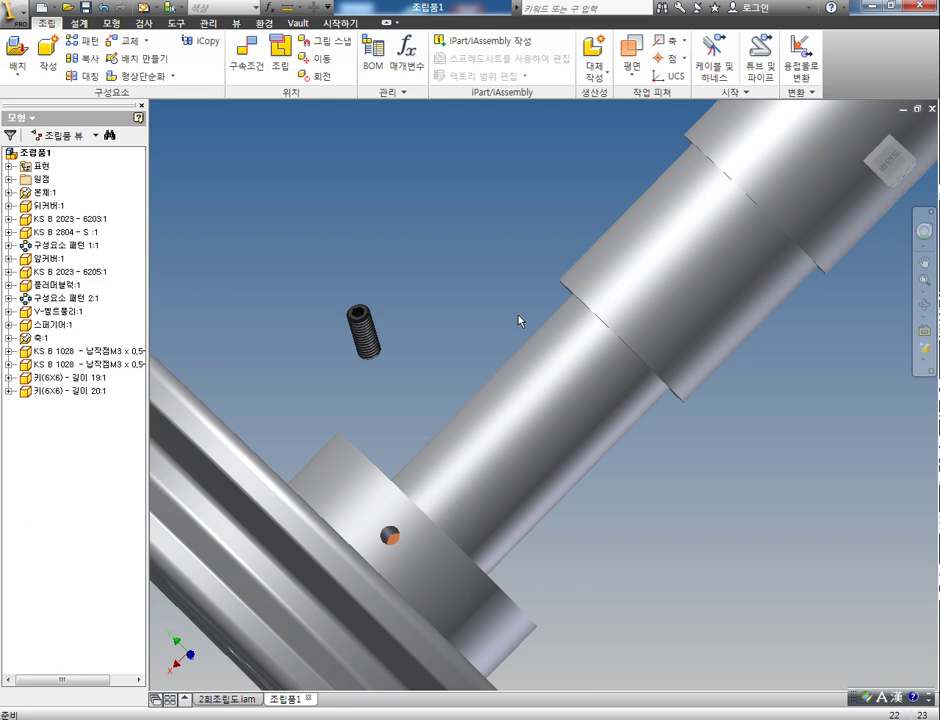
Mate the second set screw's axis to the V-belt pulley hub's threaded hole at 0 mm offset and pull the screw out along it
{"action": "key", "text": "c"}
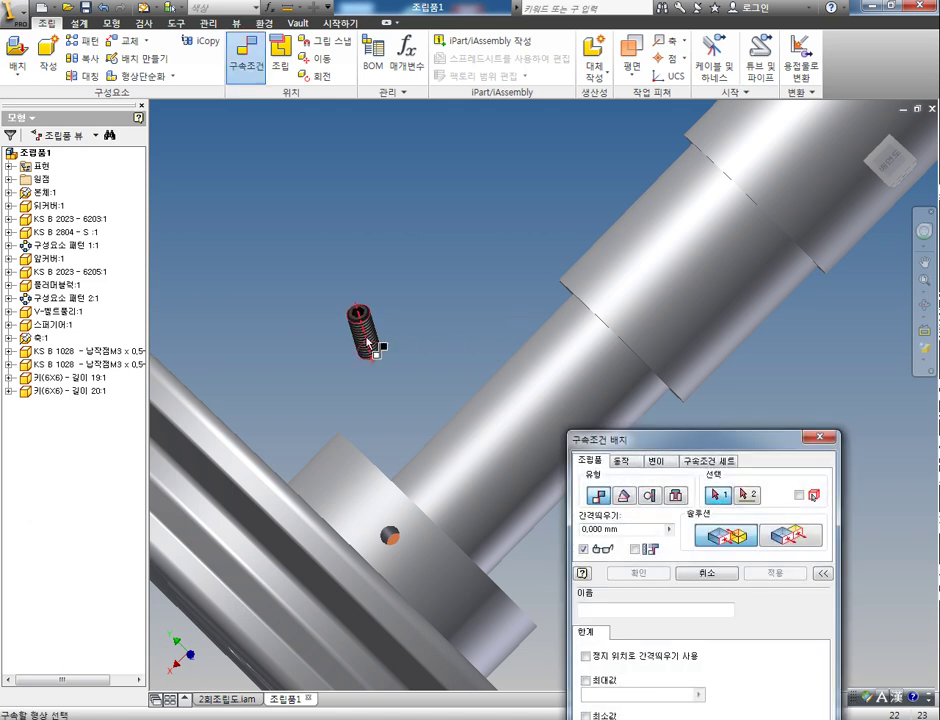
{"action": "left_click", "coordinate": [370, 345]}
{"action": "left_click", "coordinate": [390, 539]}
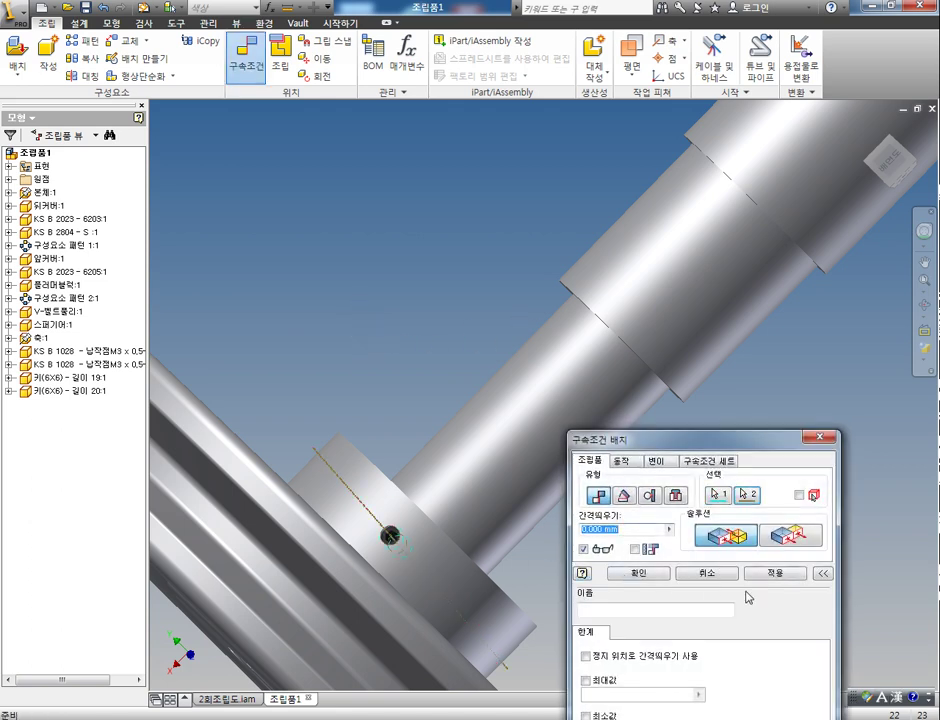
{"action": "left_click", "coordinate": [798, 573]}
{"action": "left_click", "coordinate": [825, 440]}
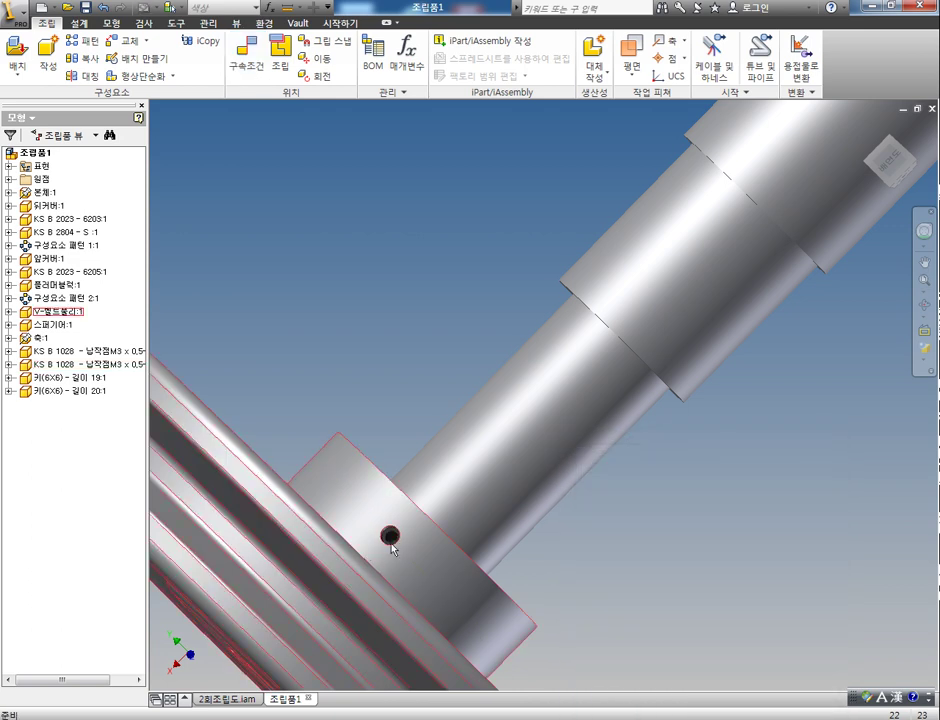
{"action": "left_click_drag", "start_coordinate": [363, 472], "coordinate": [350, 438]}
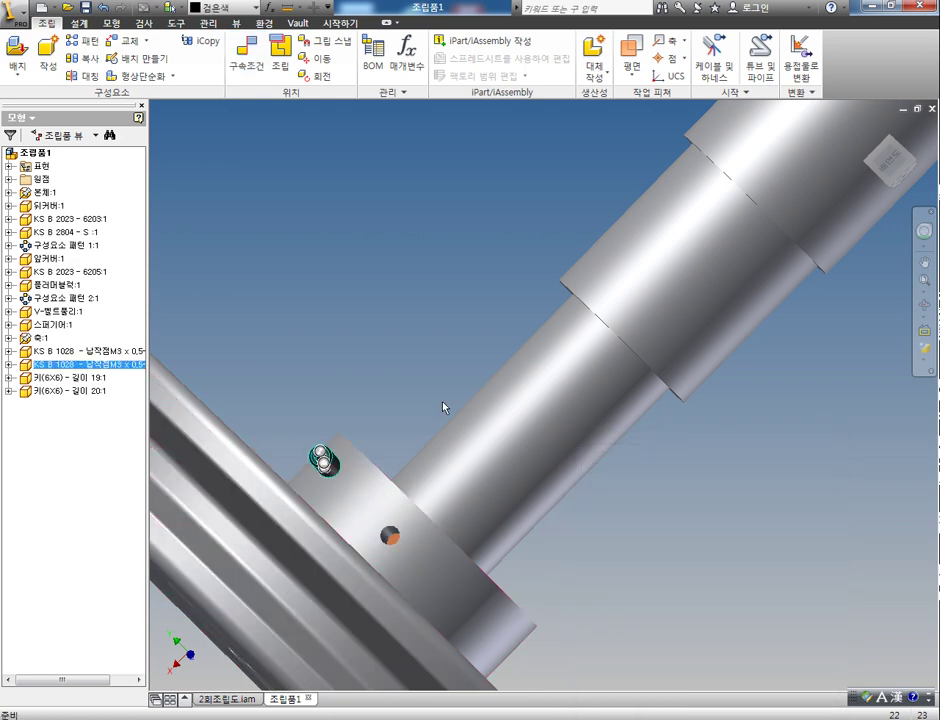
Hide the V-belt pulley to expose the key at its end of the shaft, keeping the set screw in view
{"action": "key", "text": "F4"}
{"action": "left_click_drag", "start_coordinate": [415, 491], "coordinate": [318, 409]}
{"action": "left_click_drag", "start_coordinate": [541, 583], "coordinate": [523, 669]}
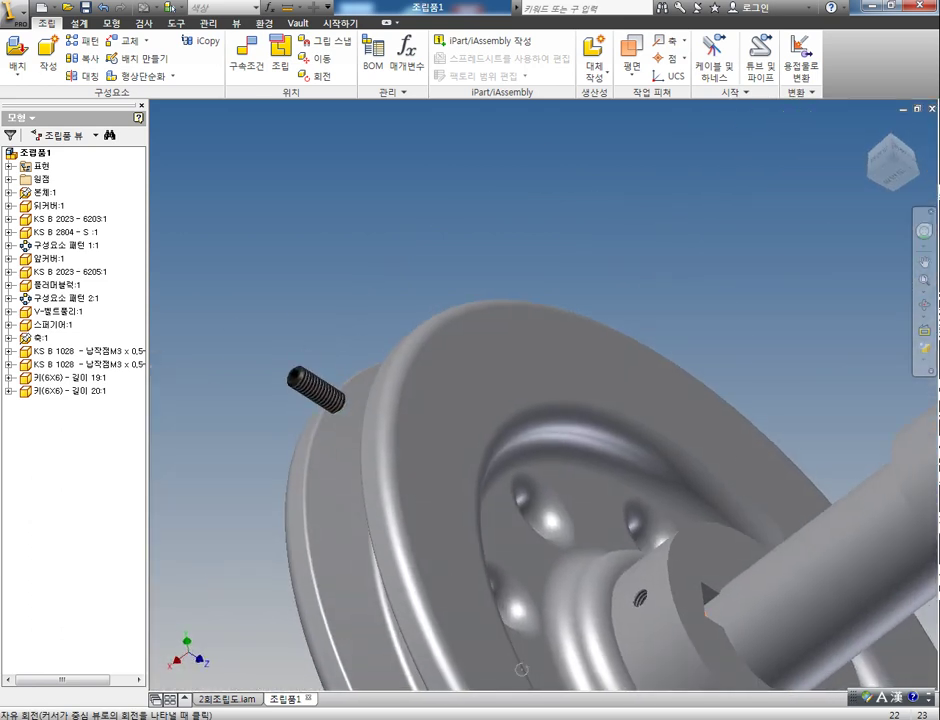
{"action": "right_click", "coordinate": [381, 234]}
{"action": "key", "text": "Escape"}
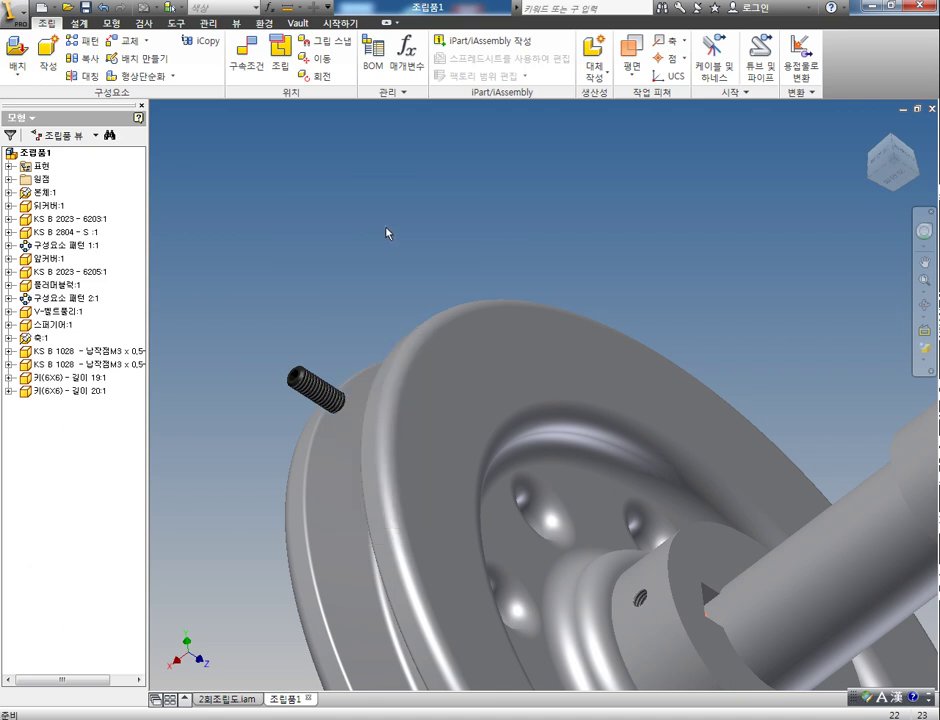
{"action": "left_click", "coordinate": [467, 333]}
{"action": "right_click", "coordinate": [467, 333]}
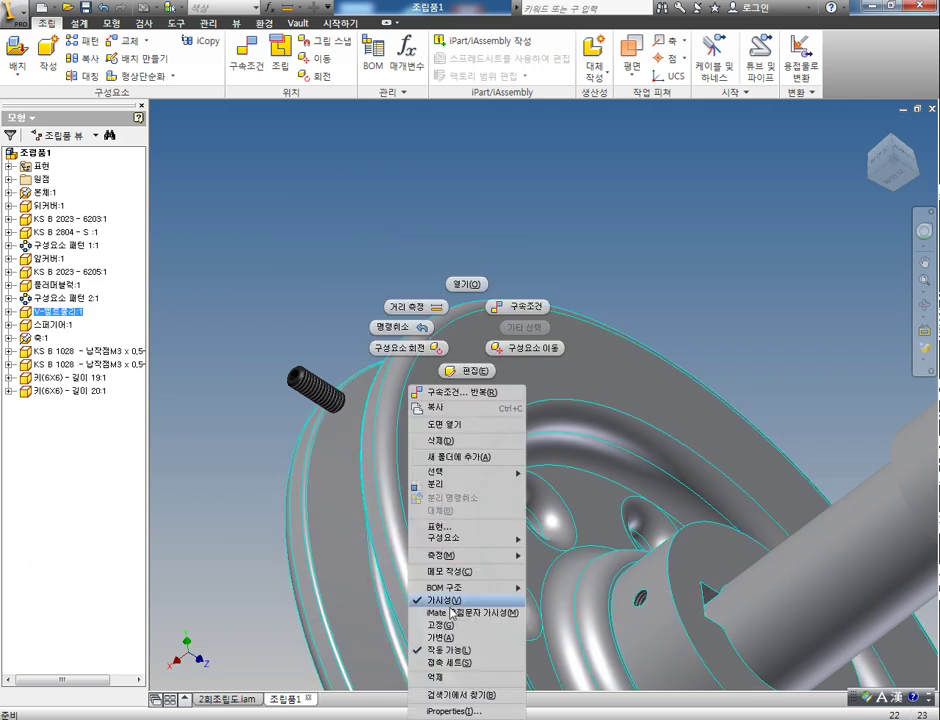
{"action": "left_click", "coordinate": [451, 420]}
{"action": "left_click_drag", "start_coordinate": [495, 489], "coordinate": [418, 433]}
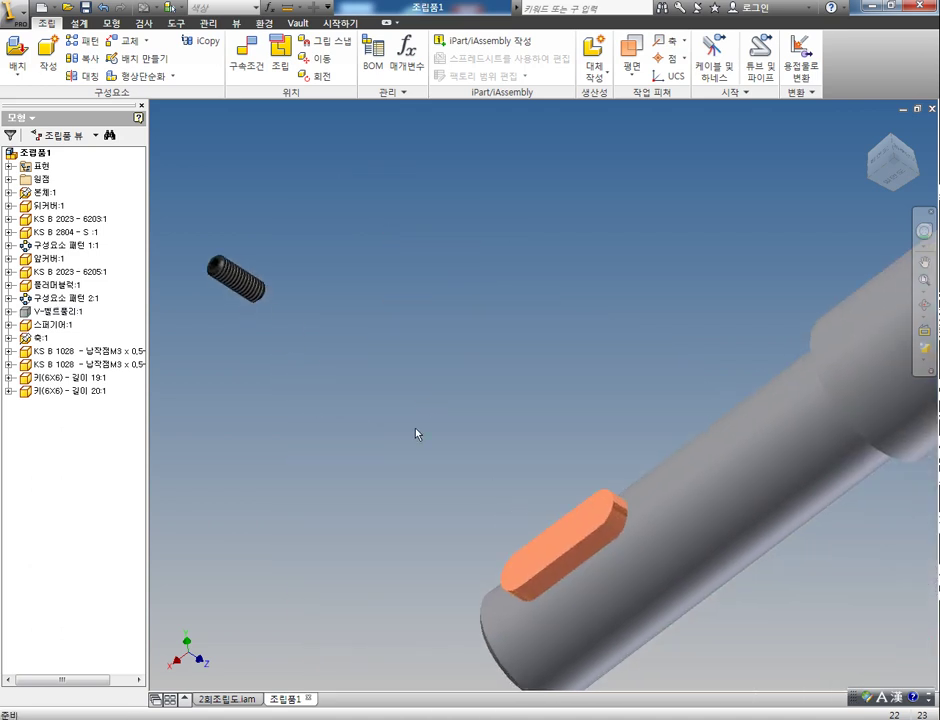
Mate the second set screw's flat end to the outer face of the key at the pulley end of the shaft, offset 0 mm
{"action": "key", "text": "c"}
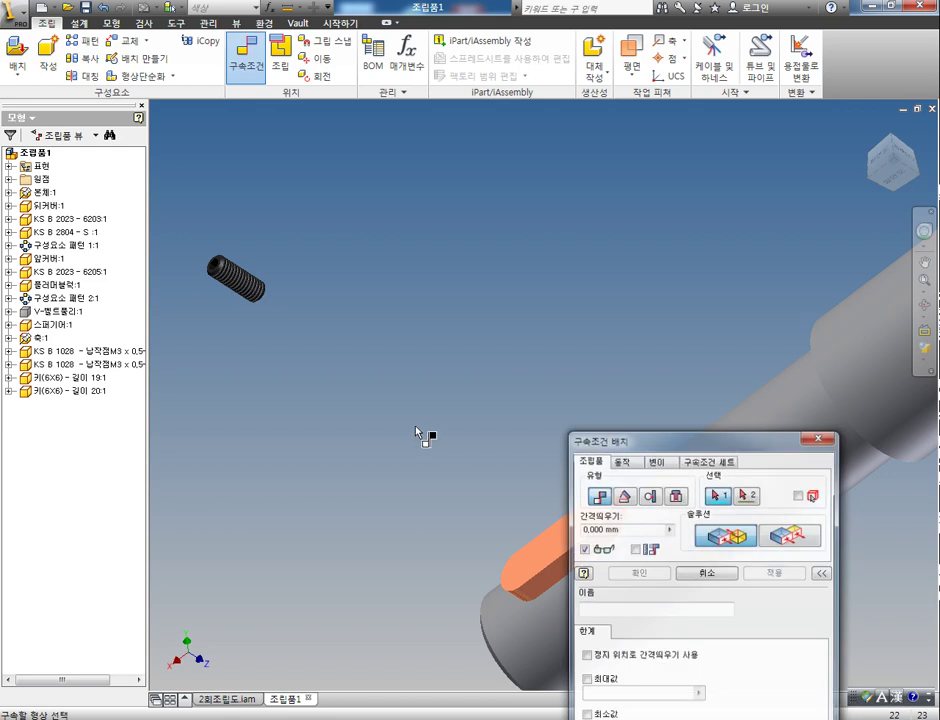
{"action": "left_click", "coordinate": [551, 547]}
{"action": "key", "text": "F4"}
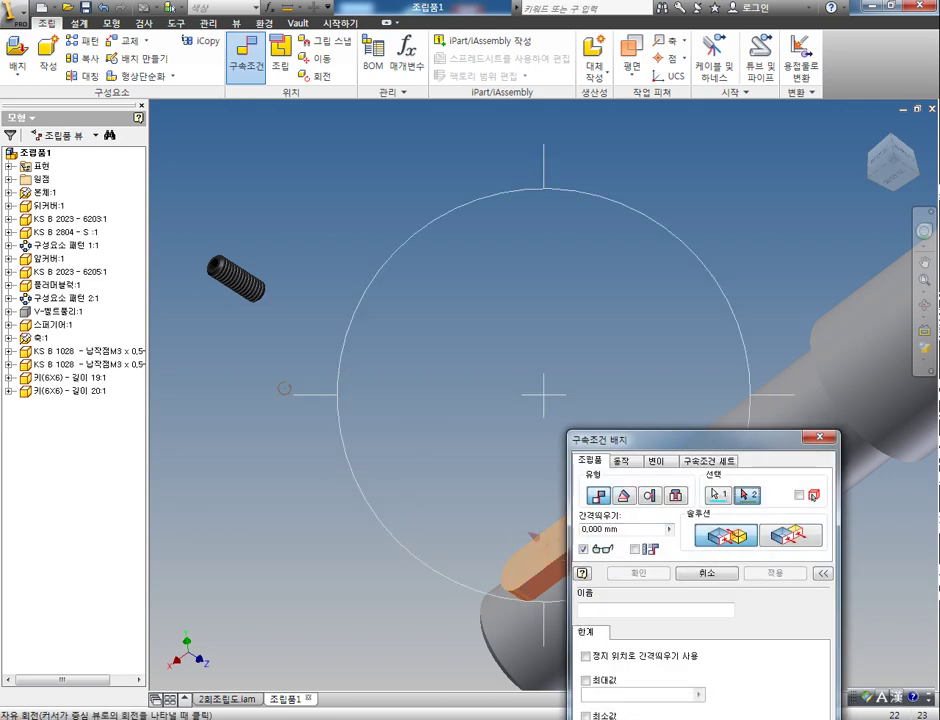
{"action": "left_click_drag", "start_coordinate": [481, 400], "coordinate": [356, 335]}
{"action": "scroll", "coordinate": [395, 375], "scroll_direction": "down", "scroll_amount": 5}
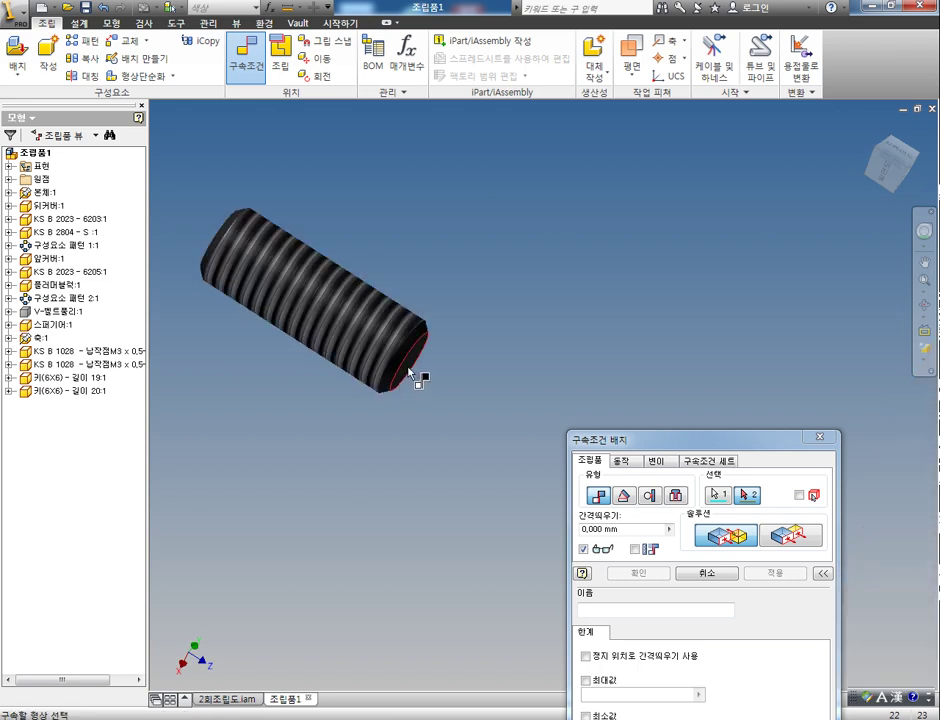
{"action": "left_click", "coordinate": [410, 372]}
{"action": "left_click", "coordinate": [770, 573]}
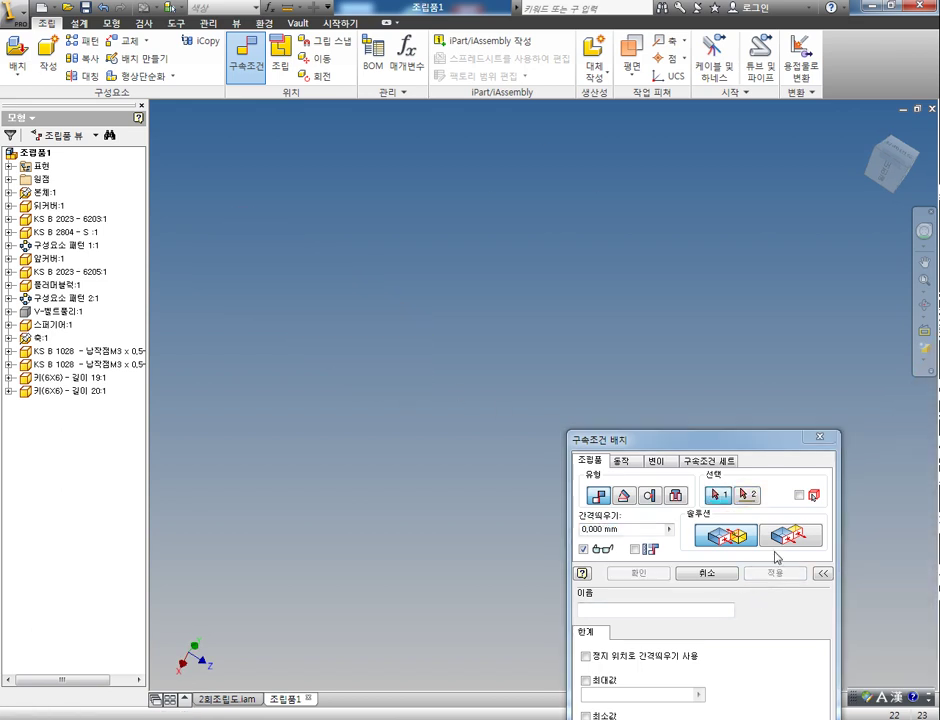
{"action": "left_click", "coordinate": [818, 440]}
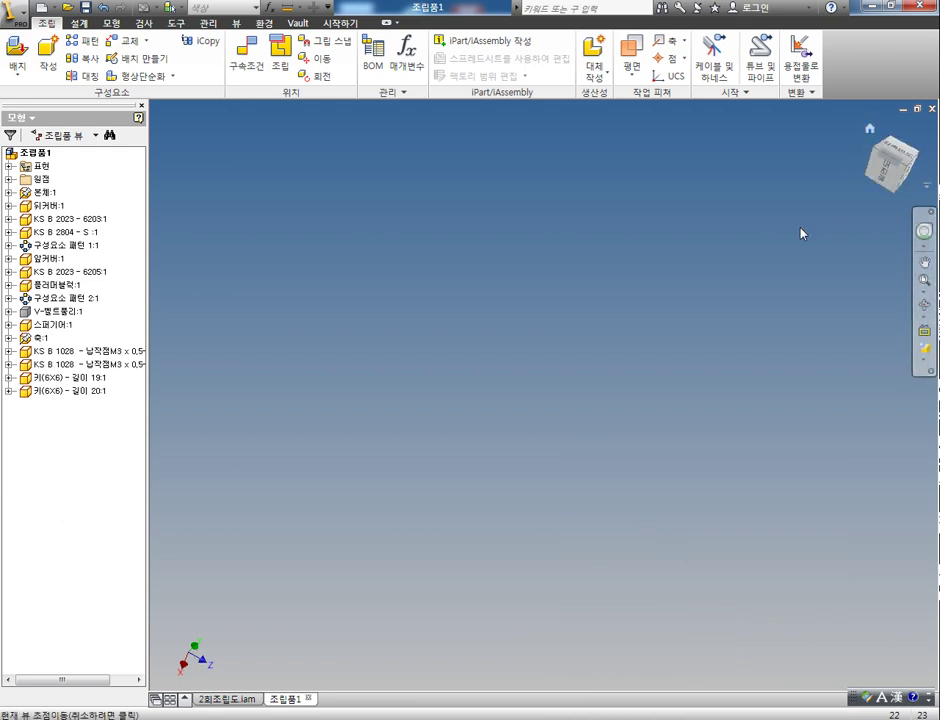
Return to the home view and make the V-belt pulley visible again on the shaft
{"action": "left_click", "coordinate": [869, 128]}
{"action": "scroll", "coordinate": [784, 350], "scroll_direction": "down", "scroll_amount": 5}
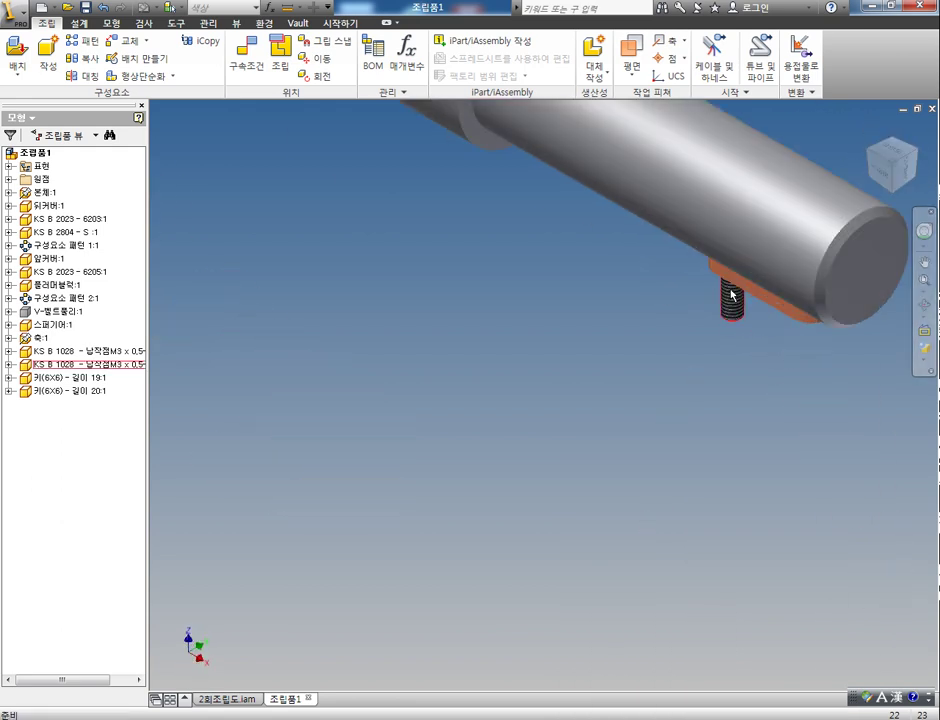
{"action": "scroll", "coordinate": [697, 401], "scroll_direction": "up", "scroll_amount": 4}
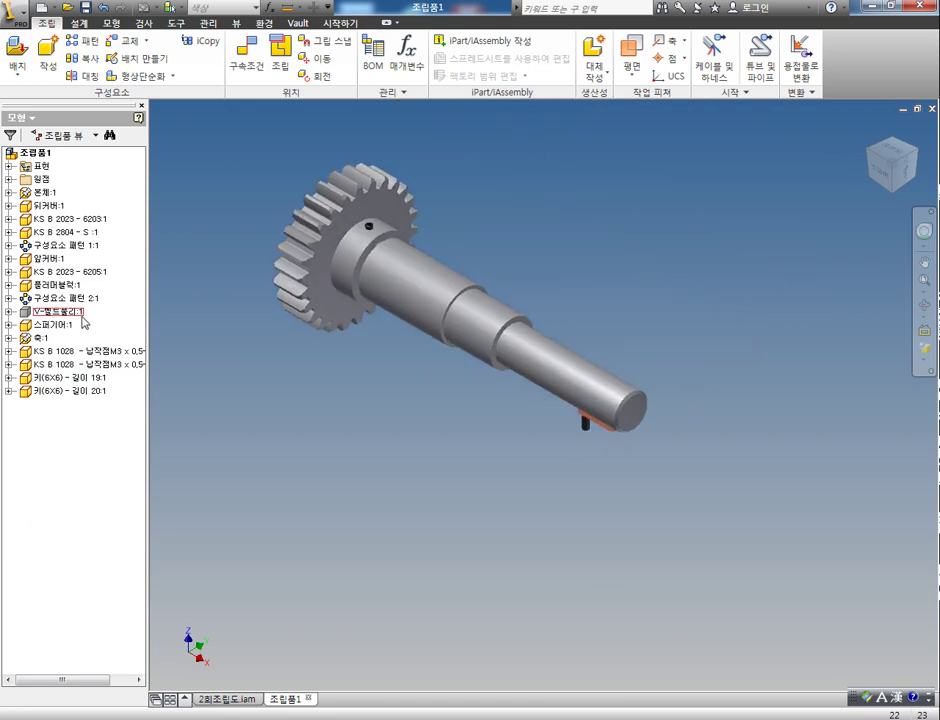
{"action": "right_click", "coordinate": [72, 312]}
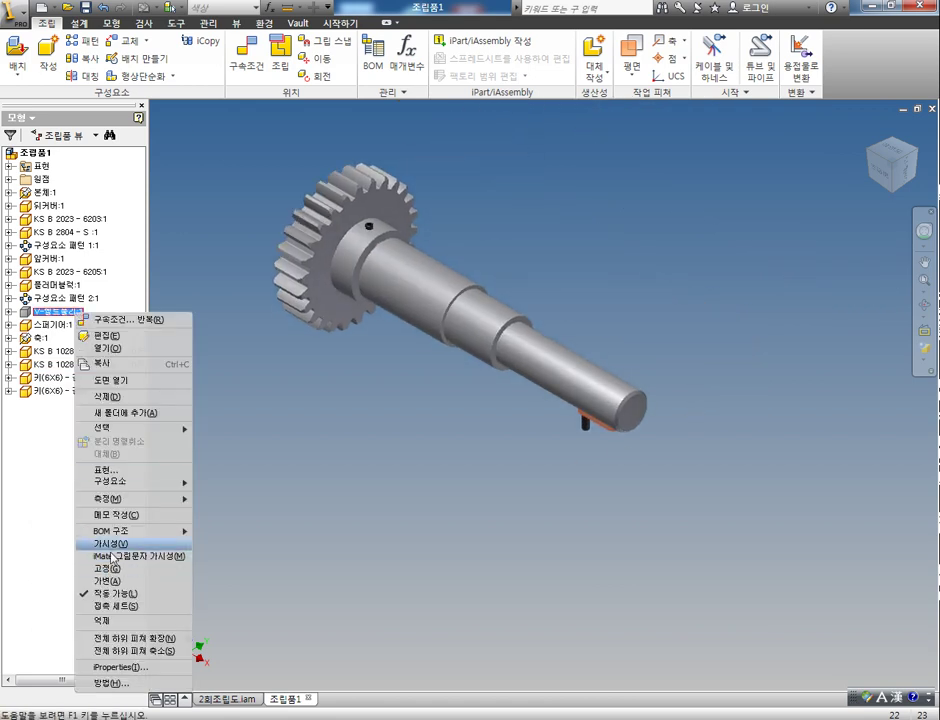
{"action": "left_click", "coordinate": [108, 543]}
Run an interference analysis on the shaft, spur gear, V-belt pulley, keys and set screws together
{"action": "scroll", "coordinate": [376, 582], "scroll_direction": "up", "scroll_amount": 6}
{"action": "left_click_drag", "start_coordinate": [620, 578], "coordinate": [292, 313]}
{"action": "key", "text": "Return"}
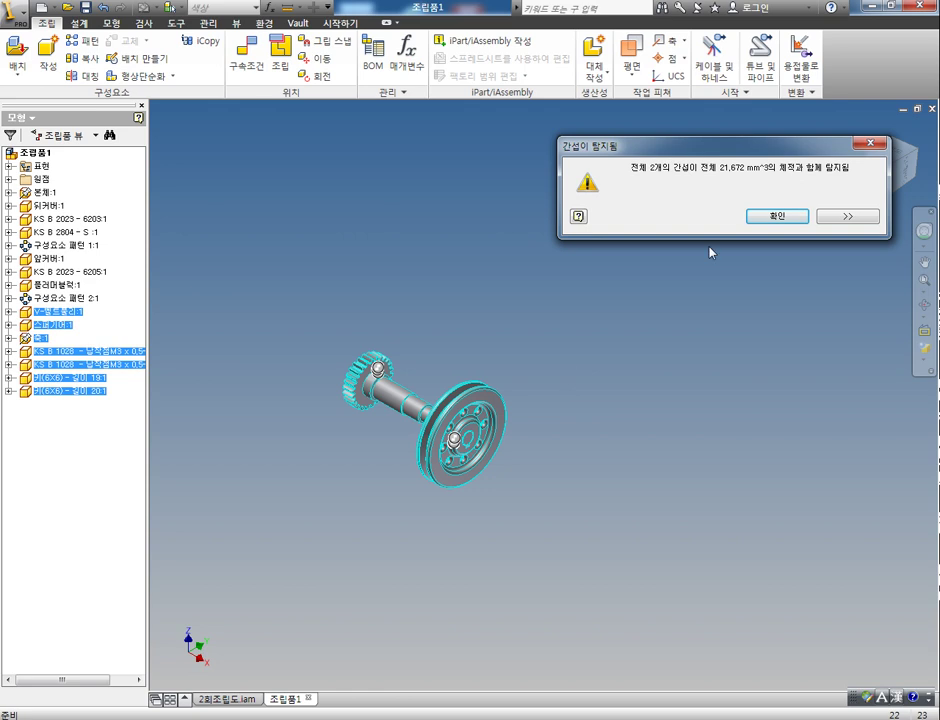
{"action": "scroll", "coordinate": [343, 347], "scroll_direction": "down", "scroll_amount": 8}
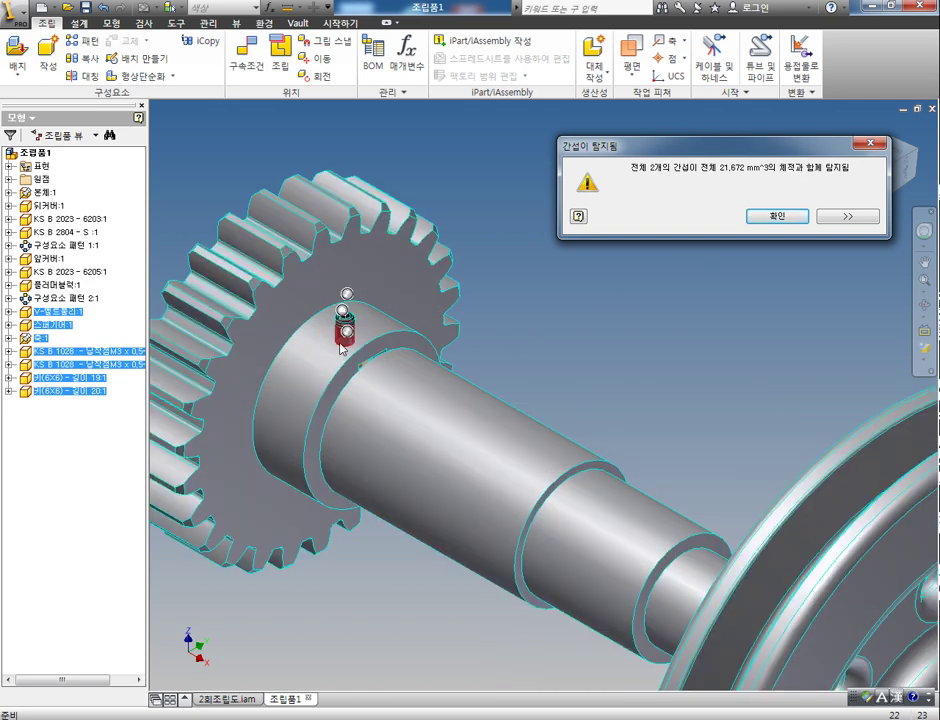
{"action": "left_click", "coordinate": [774, 217]}
Check section A-A in 01-조립.pdf in Acrobat Reader for the shaft's position in the housing, and return to the Inventor assembly
{"action": "scroll", "coordinate": [566, 500], "scroll_direction": "up", "scroll_amount": 10}
{"action": "scroll", "coordinate": [380, 531], "scroll_direction": "down", "scroll_amount": 5}
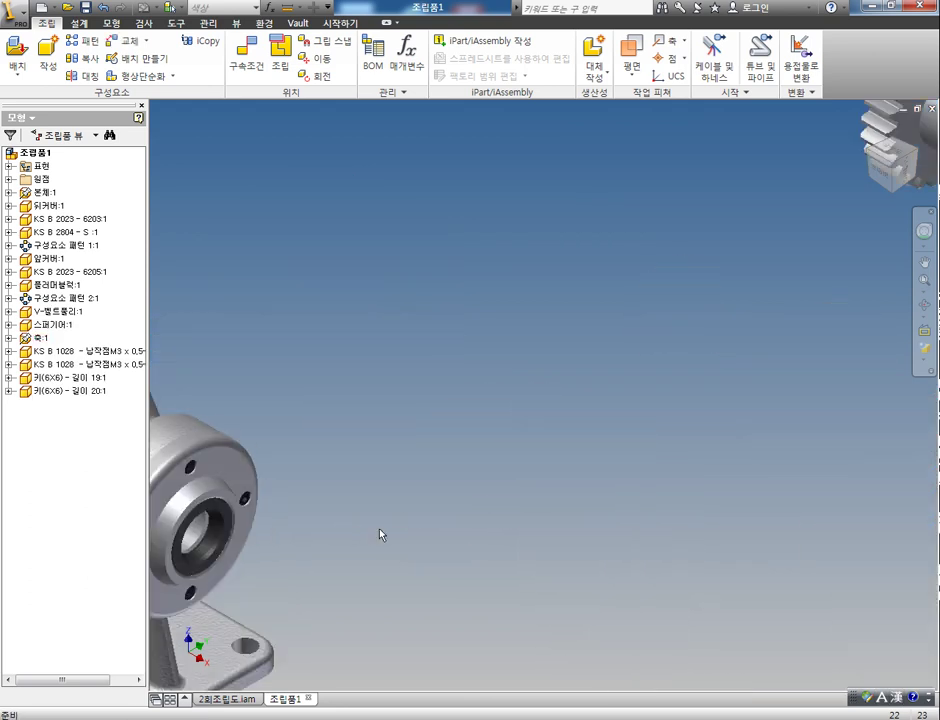
{"action": "scroll", "coordinate": [439, 529], "scroll_direction": "up", "scroll_amount": 3}
{"action": "middle_click_drag", "start_coordinate": [380, 530], "coordinate": [378, 532]}
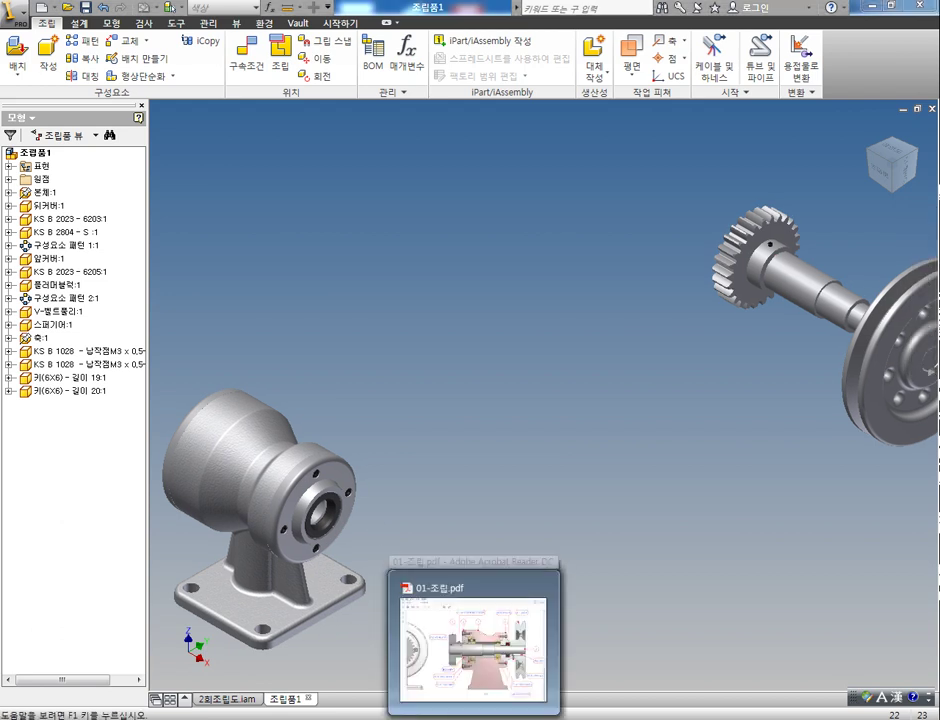
{"action": "left_click", "coordinate": [427, 596]}
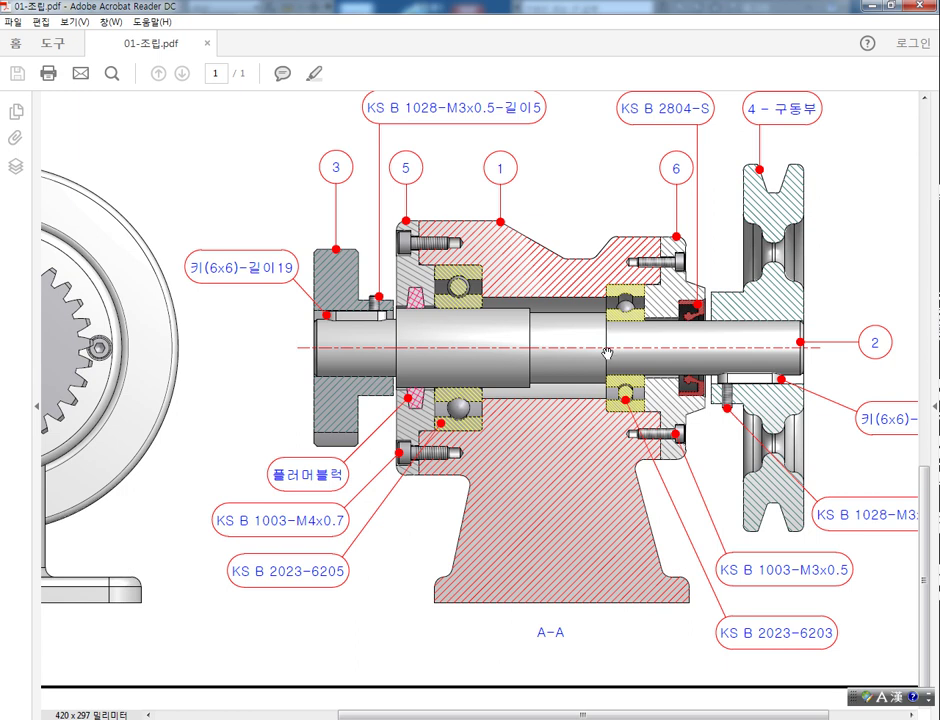
{"action": "left_click", "coordinate": [453, 718]}
Hide the rear cover, the 6203 bearing, the KS B 2804-S oil seal and its cover screw pattern (구성요소 패턴 1) to expose the housing bore
{"action": "middle_click_drag", "start_coordinate": [399, 553], "coordinate": [537, 462]}
{"action": "scroll", "coordinate": [536, 462], "scroll_direction": "down", "scroll_amount": 3}
{"action": "scroll", "coordinate": [469, 462], "scroll_direction": "up", "scroll_amount": 8}
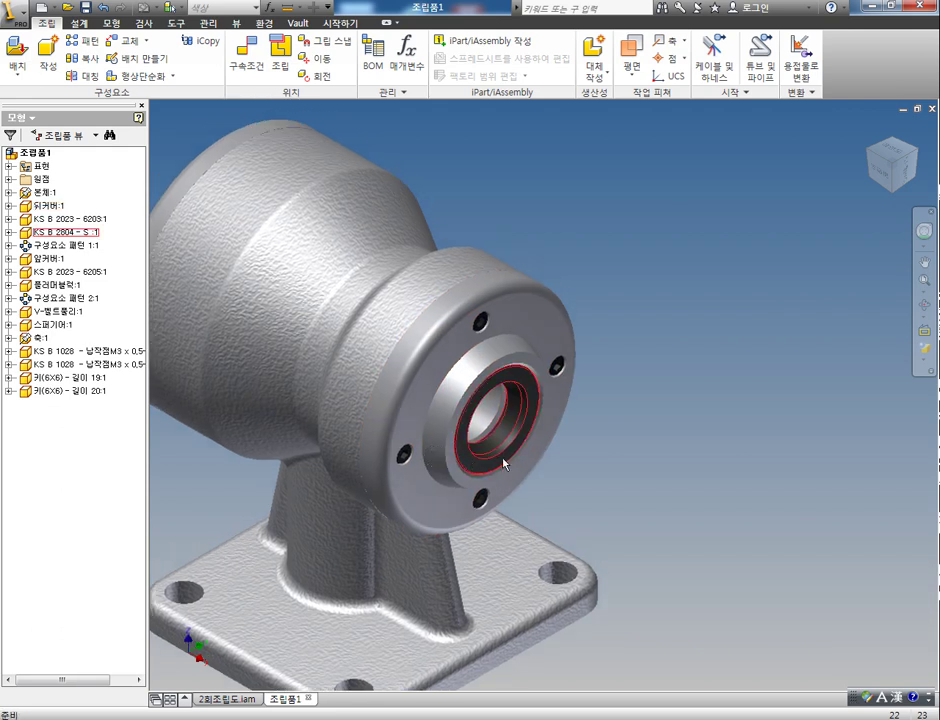
{"action": "left_click", "coordinate": [50, 206]}
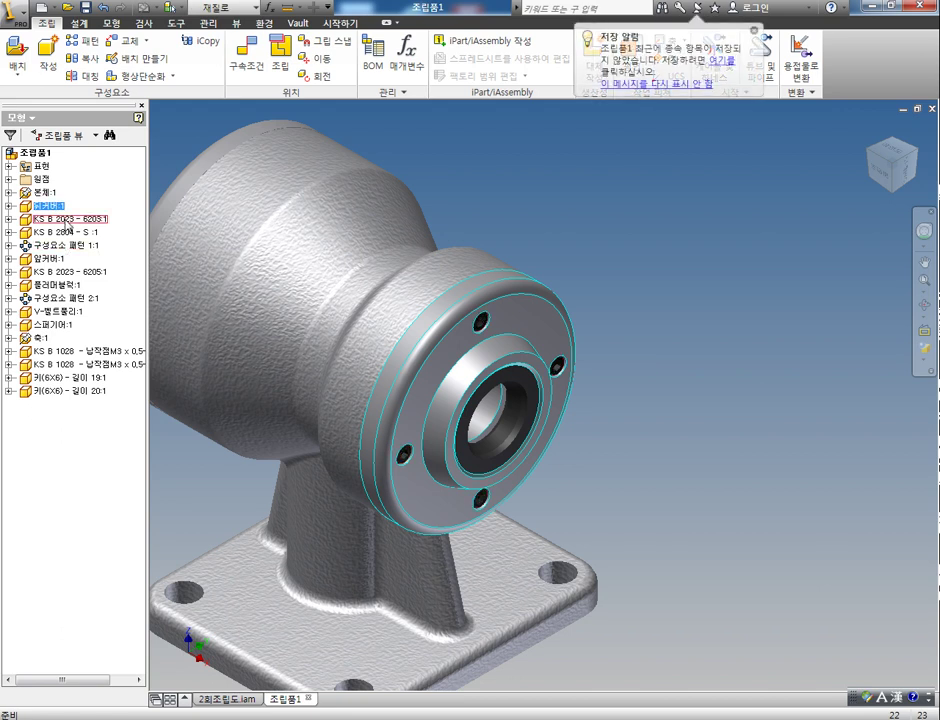
{"action": "left_click", "coordinate": [68, 220]}
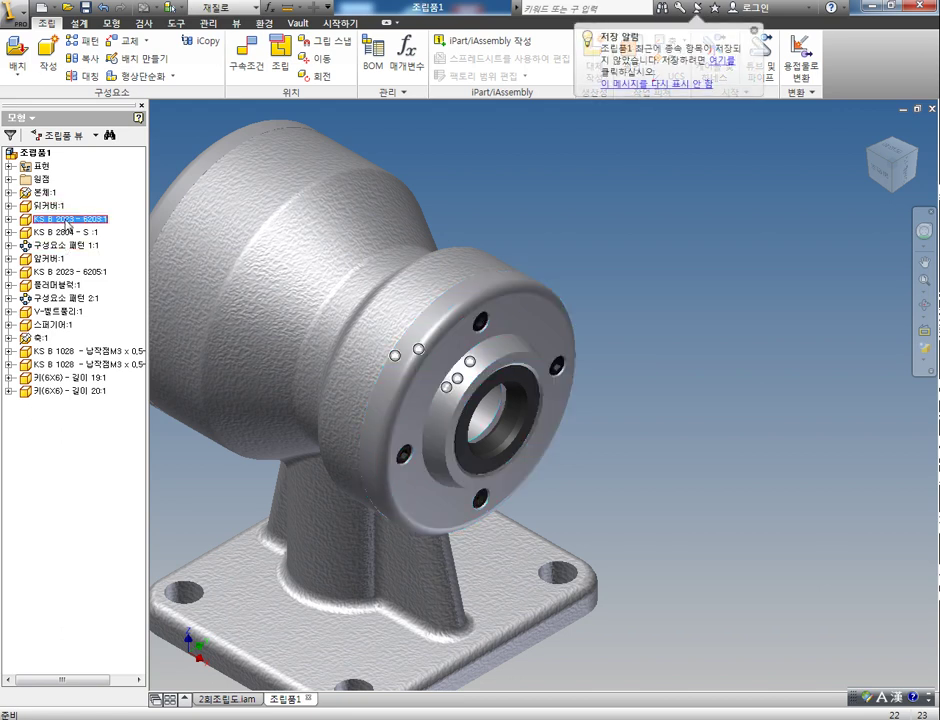
{"action": "left_click", "coordinate": [68, 233]}
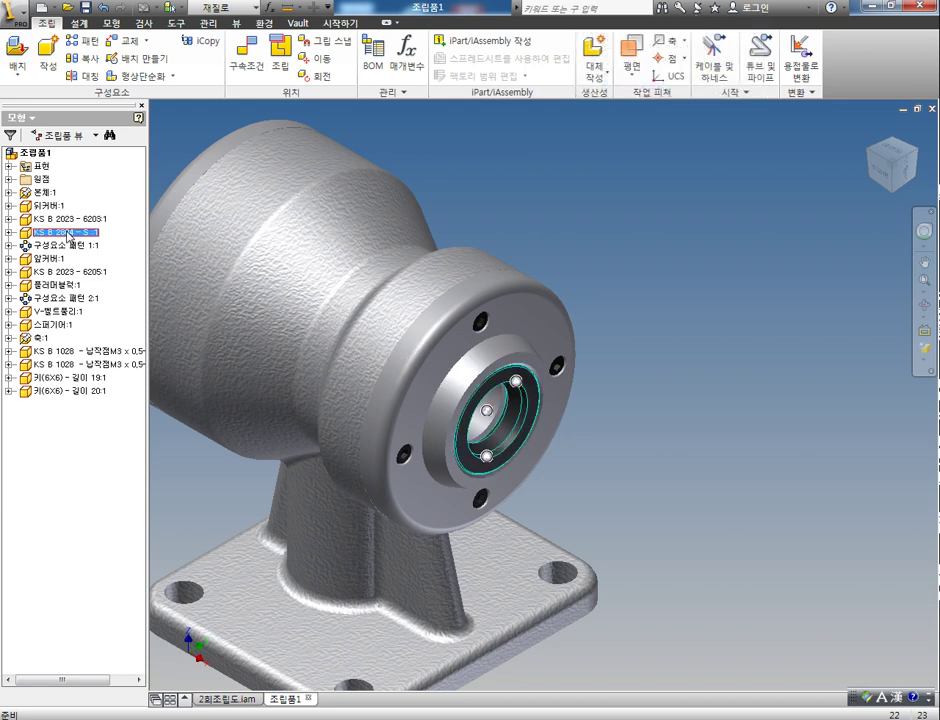
{"action": "left_click", "coordinate": [68, 247]}
{"action": "left_click", "coordinate": [163, 147]}
{"action": "left_click", "coordinate": [50, 206]}
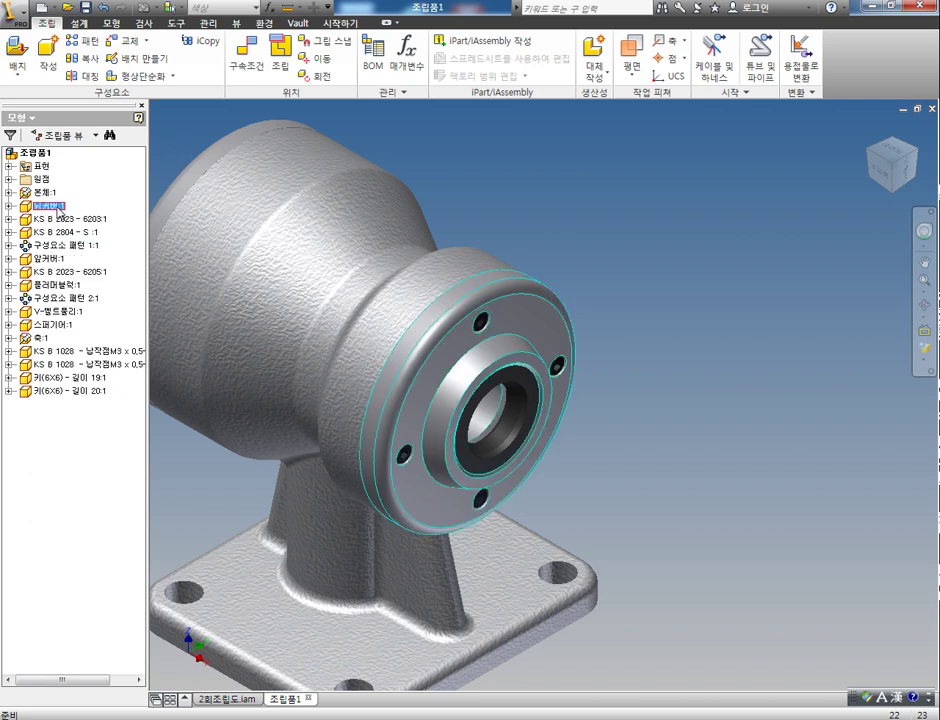
{"action": "left_click", "coordinate": [63, 247], "text": "shift"}
{"action": "right_click", "coordinate": [63, 247]}
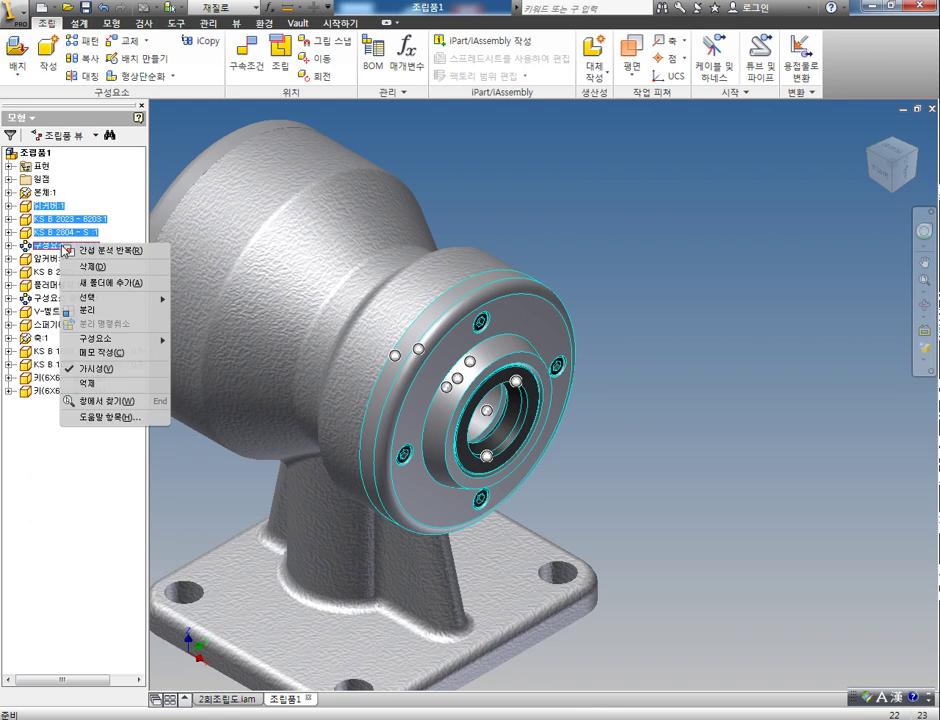
{"action": "left_click", "coordinate": [100, 369]}
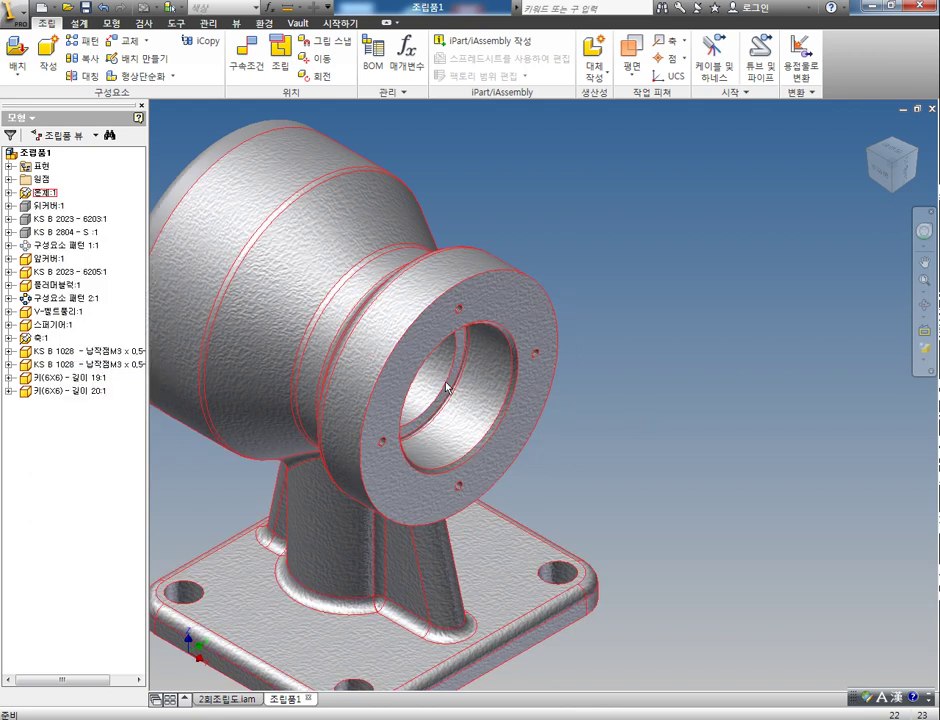
Unground the shaft carrying the spur gear and V-belt pulley so it can move
{"action": "scroll", "coordinate": [737, 460], "scroll_direction": "up", "scroll_amount": 3}
{"action": "middle_click_drag", "start_coordinate": [737, 460], "coordinate": [493, 493]}
{"action": "scroll", "coordinate": [652, 462], "scroll_direction": "down", "scroll_amount": 4}
{"action": "scroll", "coordinate": [652, 460], "scroll_direction": "up", "scroll_amount": 4}
{"action": "middle_click_drag", "start_coordinate": [639, 456], "coordinate": [580, 448]}
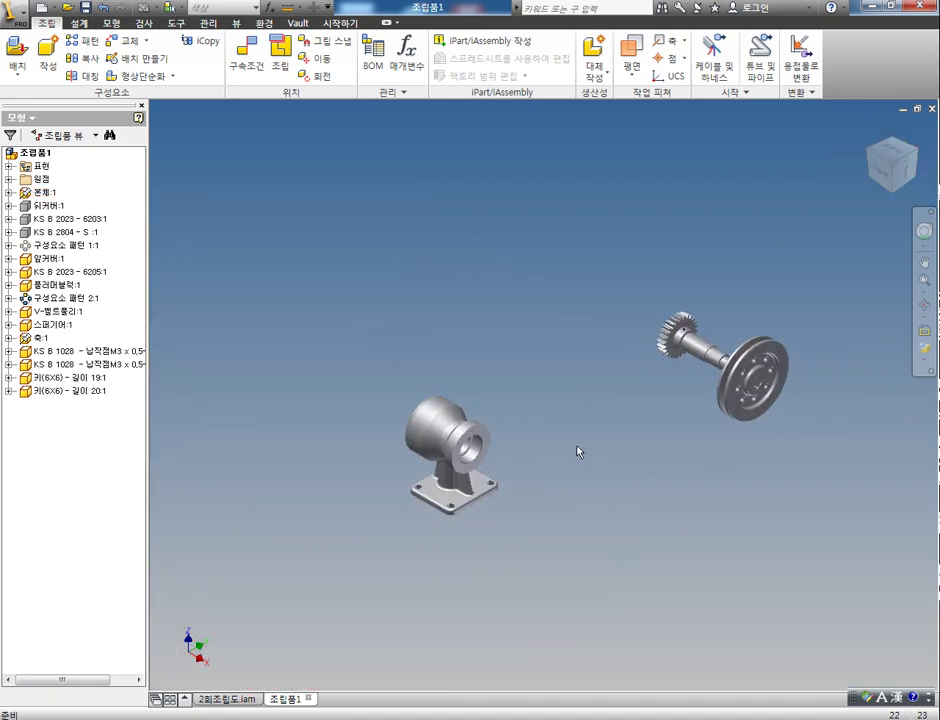
{"action": "scroll", "coordinate": [686, 380], "scroll_direction": "down", "scroll_amount": 3}
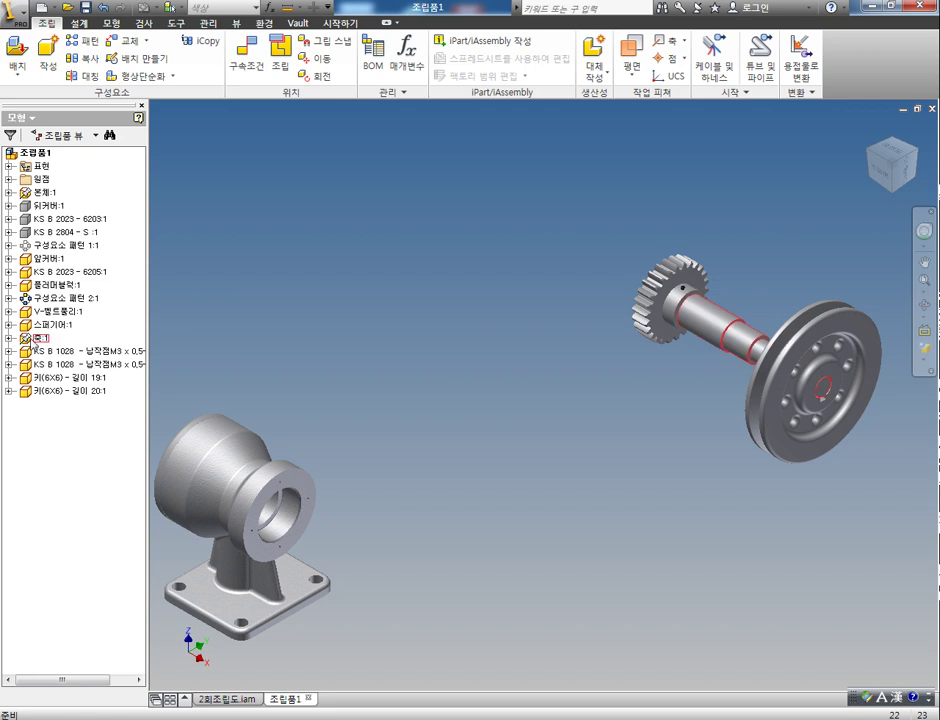
{"action": "left_click", "coordinate": [37, 339]}
{"action": "right_click", "coordinate": [715, 330]}
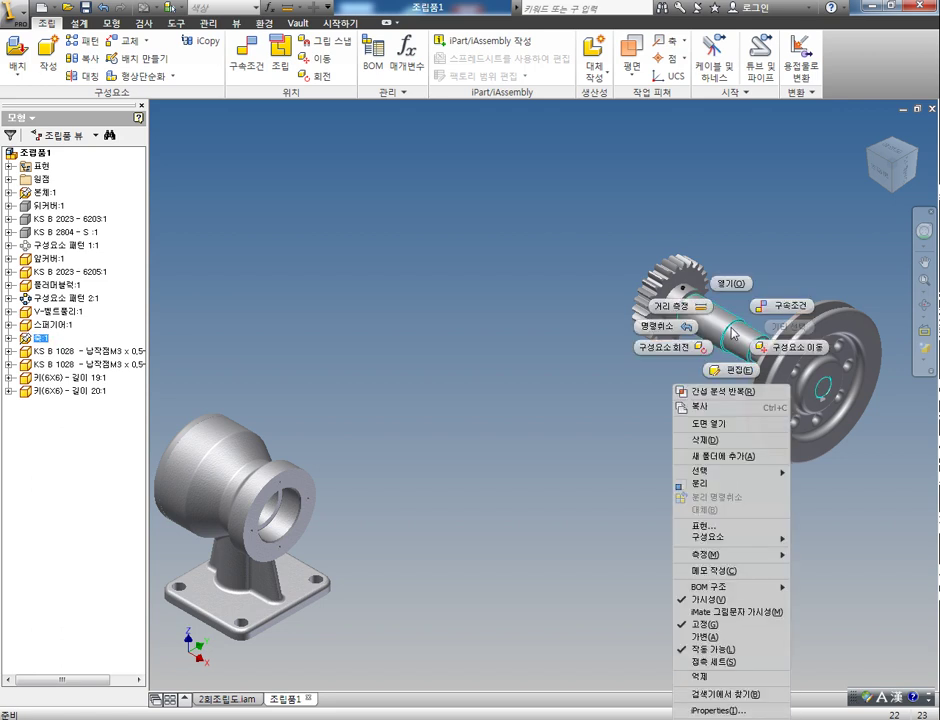
{"action": "left_click", "coordinate": [613, 579]}
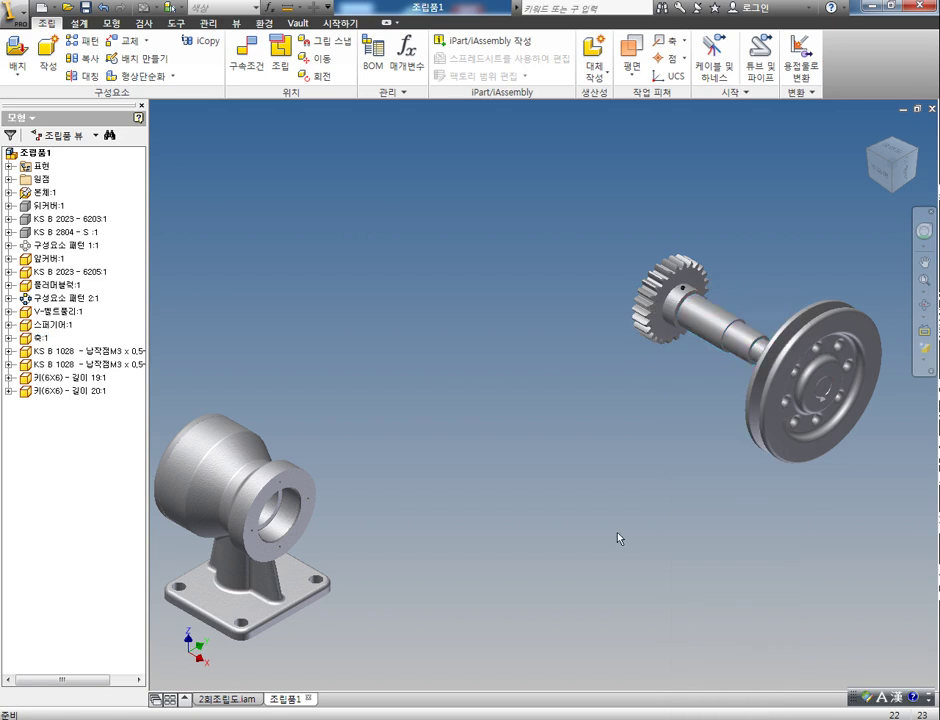
Apply an aligned Insert constraint at 0 mm offset between the shaft's pulley-side shoulder edge and the inner step edge of the housing bore
{"action": "middle_click_drag", "start_coordinate": [342, 411], "coordinate": [331, 379]}
{"action": "key", "text": "c"}
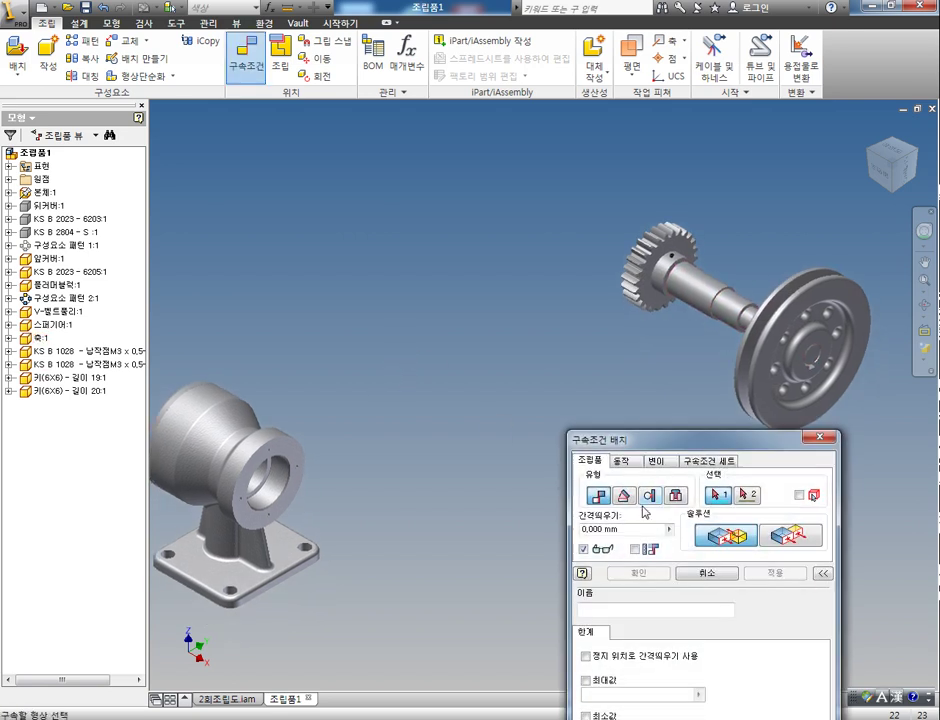
{"action": "left_click", "coordinate": [676, 495]}
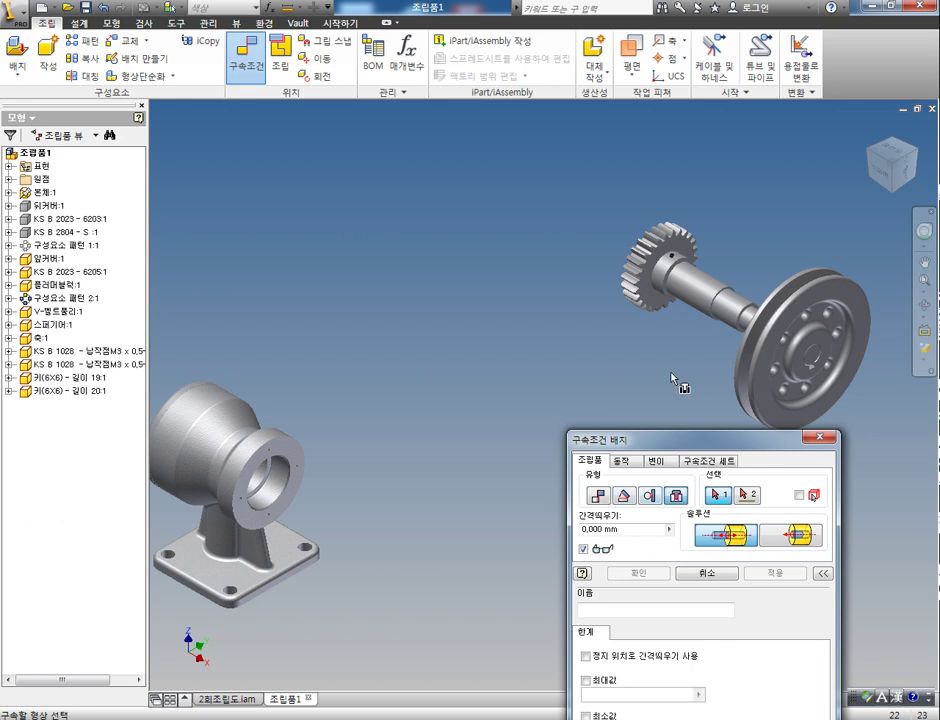
{"action": "scroll", "coordinate": [672, 380], "scroll_direction": "down", "scroll_amount": 5}
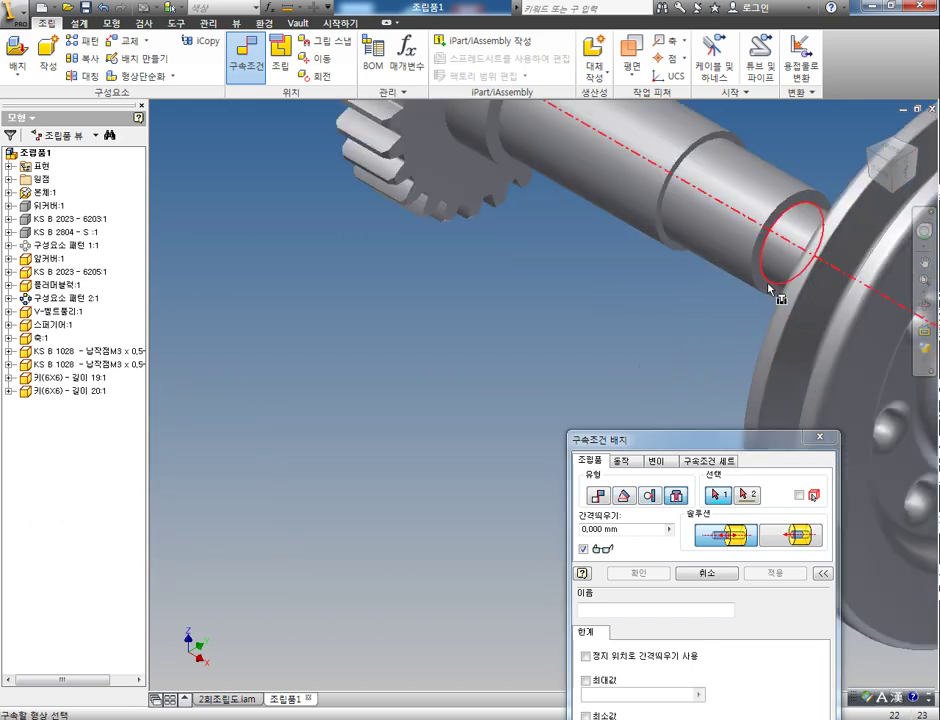
{"action": "left_click", "coordinate": [772, 290]}
{"action": "scroll", "coordinate": [489, 451], "scroll_direction": "up", "scroll_amount": 5}
{"action": "scroll", "coordinate": [389, 487], "scroll_direction": "up", "scroll_amount": 3}
{"action": "middle_click_drag", "start_coordinate": [340, 481], "coordinate": [511, 386]}
{"action": "scroll", "coordinate": [325, 458], "scroll_direction": "down", "scroll_amount": 6}
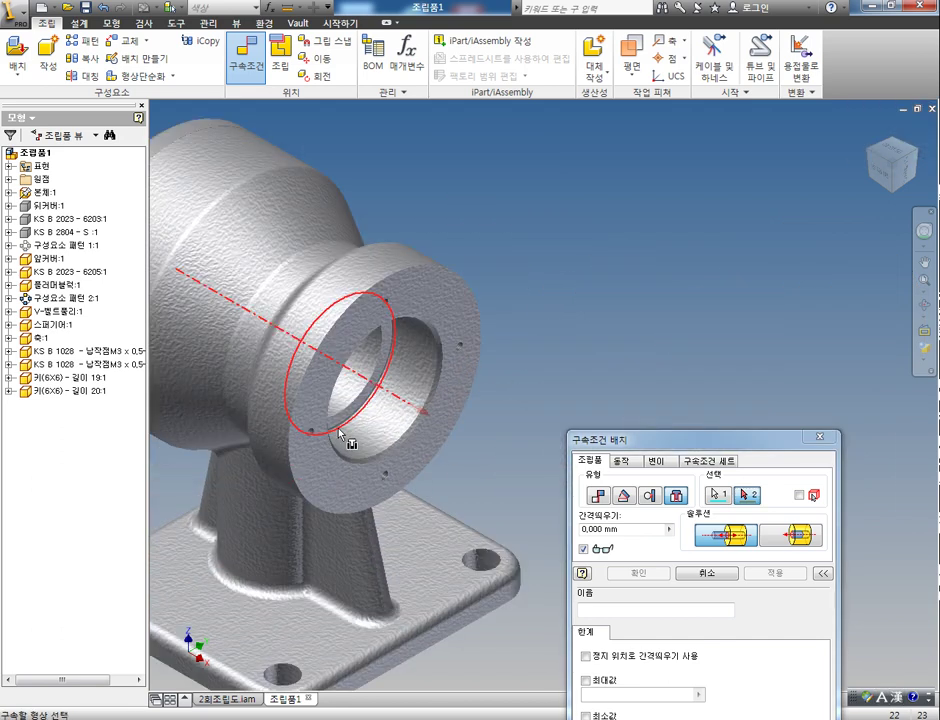
{"action": "scroll", "coordinate": [340, 435], "scroll_direction": "down", "scroll_amount": 2}
{"action": "left_click", "coordinate": [367, 386]}
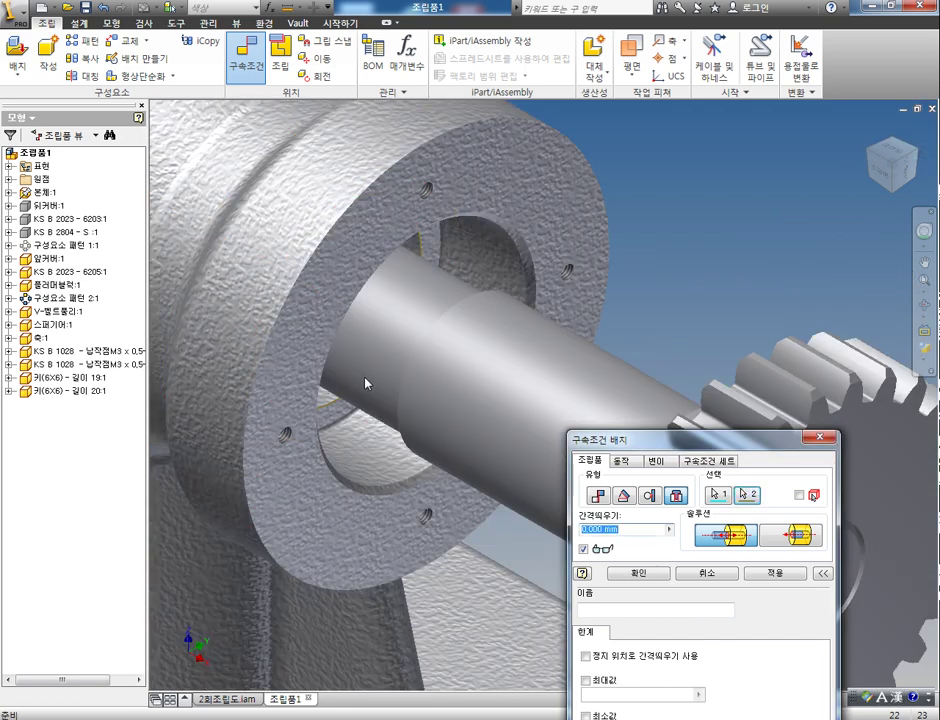
{"action": "left_click", "coordinate": [786, 537]}
{"action": "scroll", "coordinate": [478, 535], "scroll_direction": "up", "scroll_amount": 5}
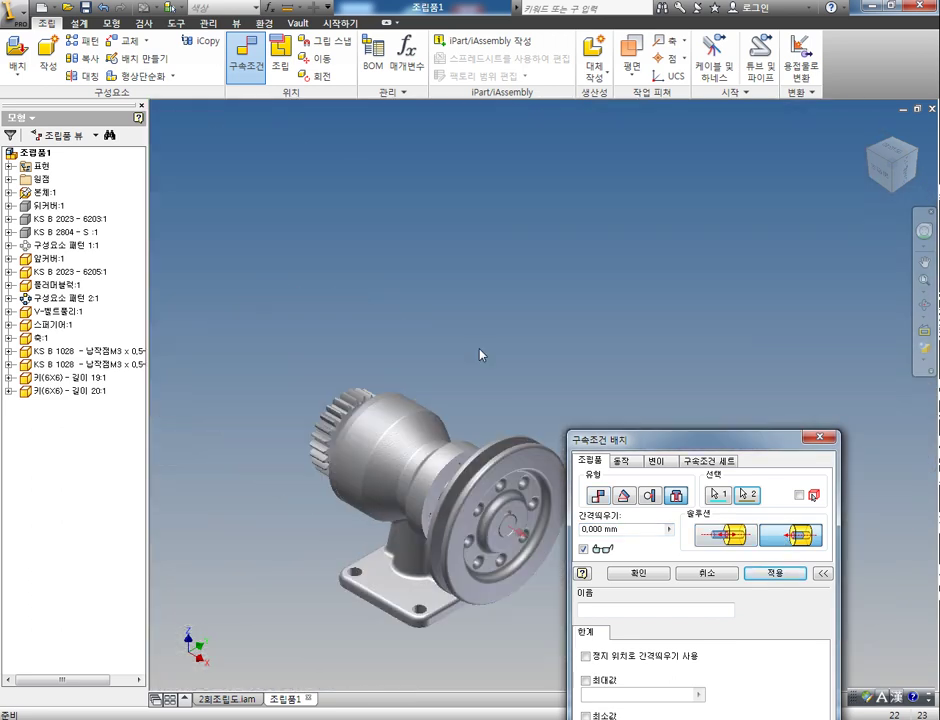
{"action": "left_click", "coordinate": [772, 574]}
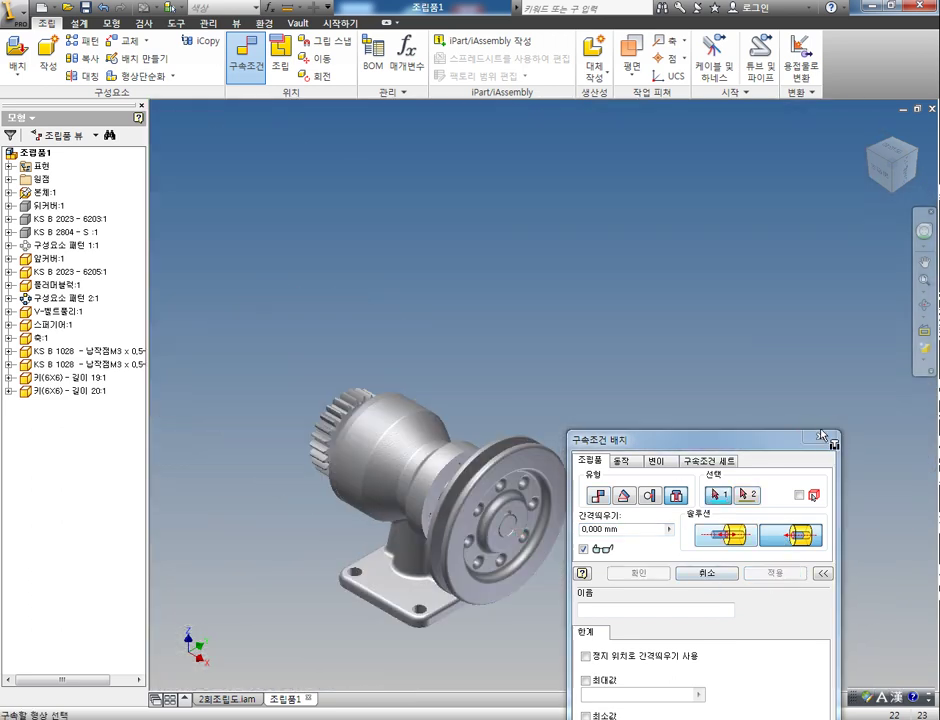
{"action": "left_click", "coordinate": [818, 439]}
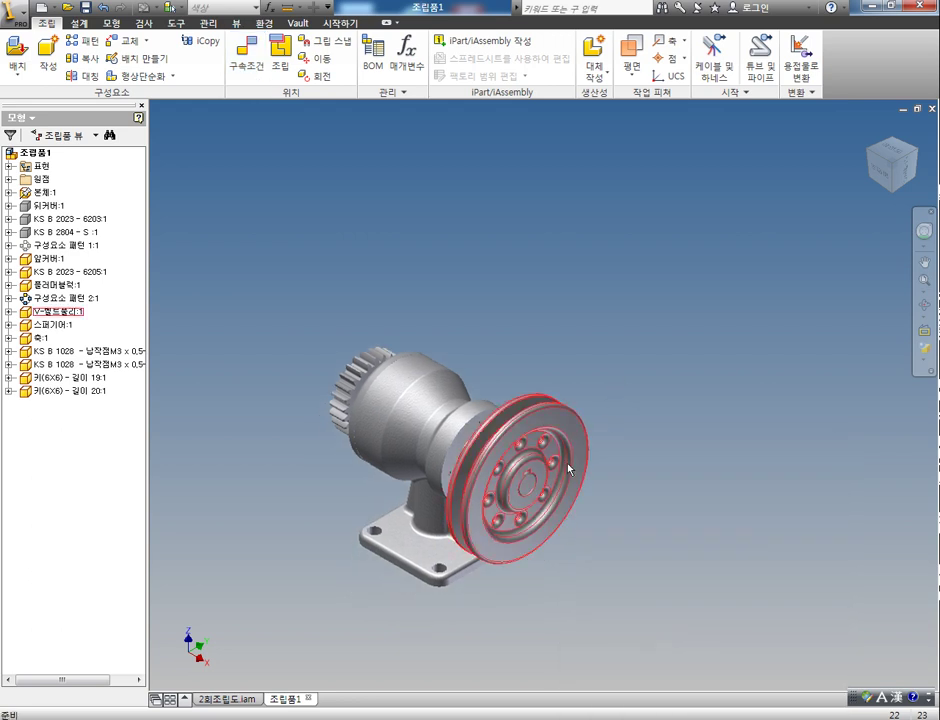
{"action": "key", "text": "F4"}
{"action": "left_click_drag", "start_coordinate": [484, 499], "coordinate": [556, 510]}
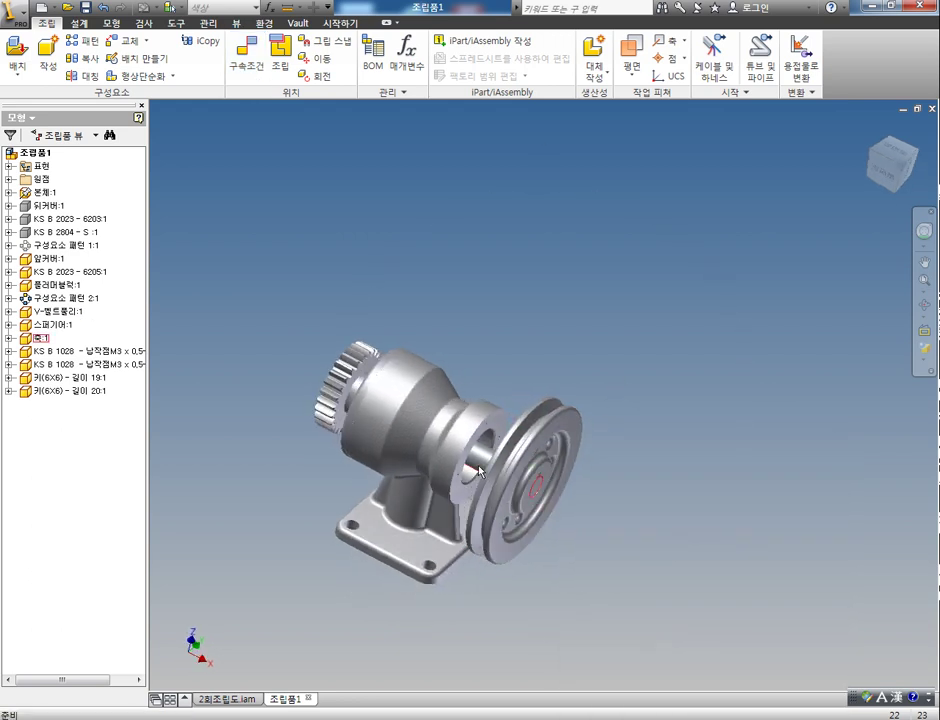
{"action": "scroll", "coordinate": [475, 447], "scroll_direction": "down", "scroll_amount": 3}
{"action": "left_click", "coordinate": [50, 207]}
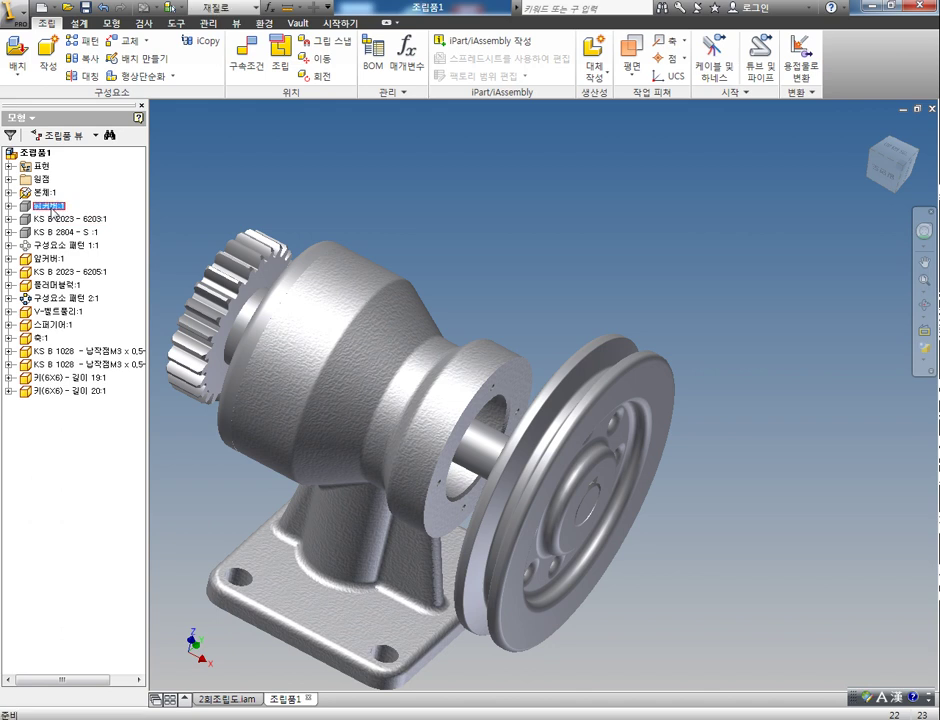
{"action": "left_click", "coordinate": [70, 245], "text": "shift"}
{"action": "right_click", "coordinate": [83, 247]}
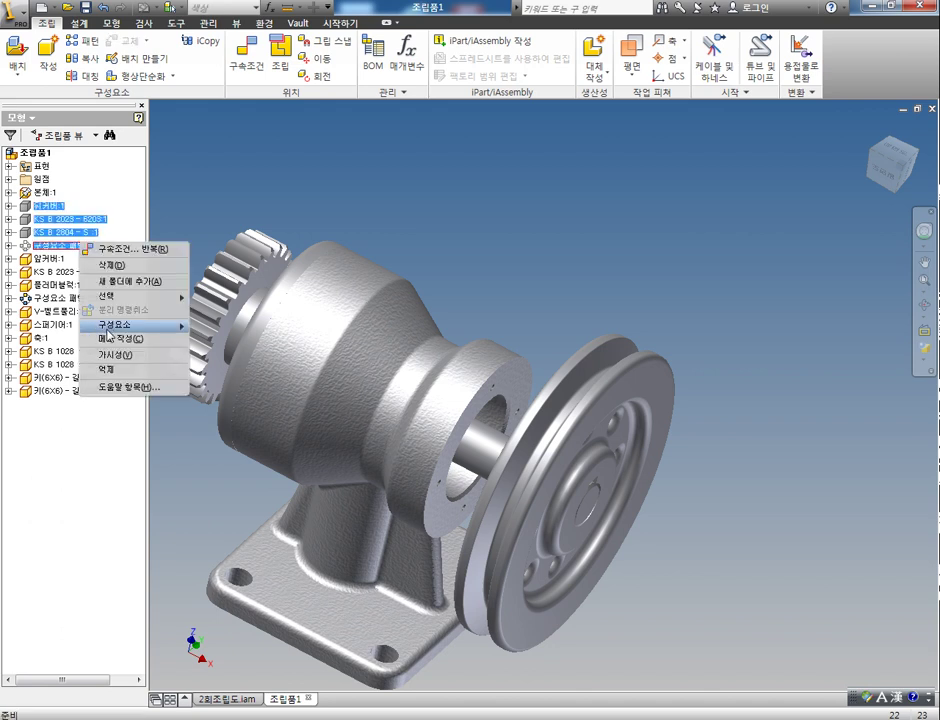
{"action": "left_click", "coordinate": [229, 144]}
{"action": "right_click", "coordinate": [52, 206]}
{"action": "left_click", "coordinate": [251, 164]}
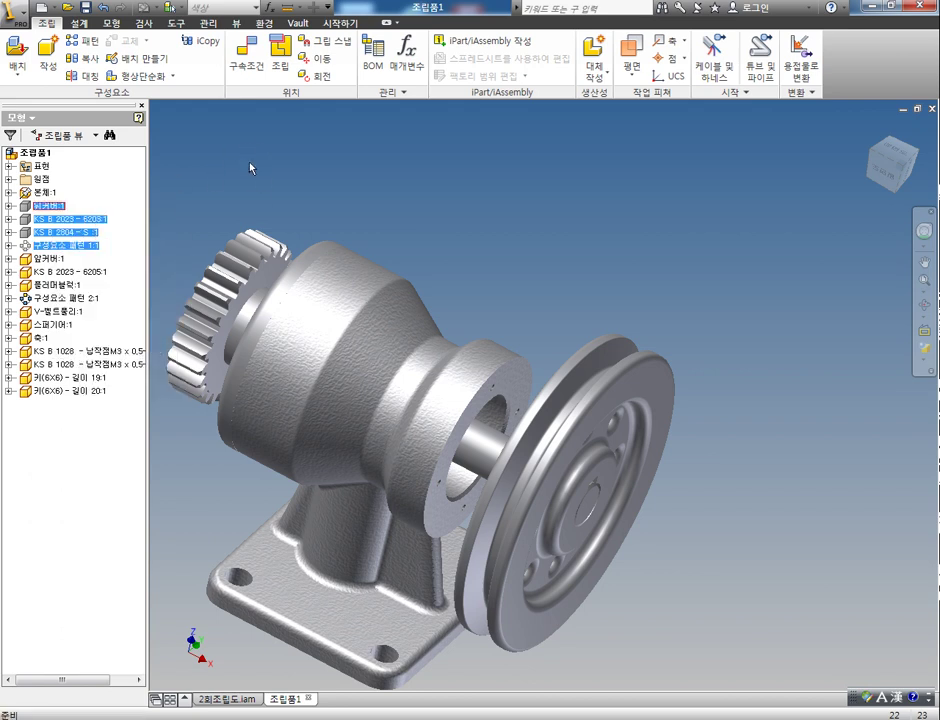
{"action": "left_click", "coordinate": [572, 240]}
Make the rear cover, 6203 bearing, KS B 2804-S oil seal and their screw pattern (구성요소 패턴 1) visible again
{"action": "left_click", "coordinate": [46, 208]}
{"action": "right_click", "coordinate": [46, 208]}
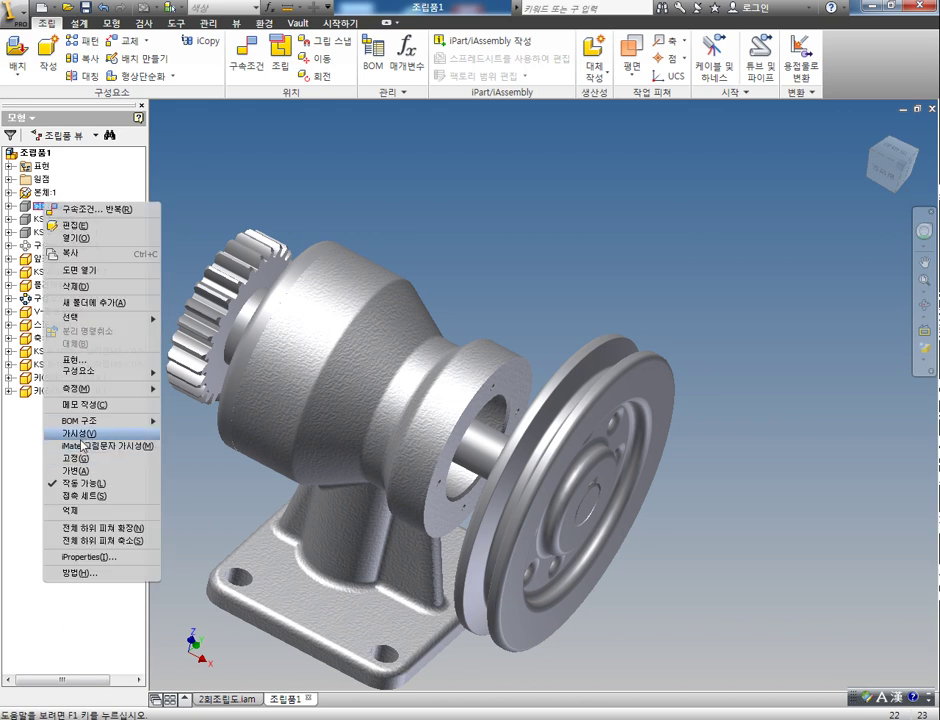
{"action": "left_click", "coordinate": [40, 317]}
{"action": "right_click", "coordinate": [45, 219]}
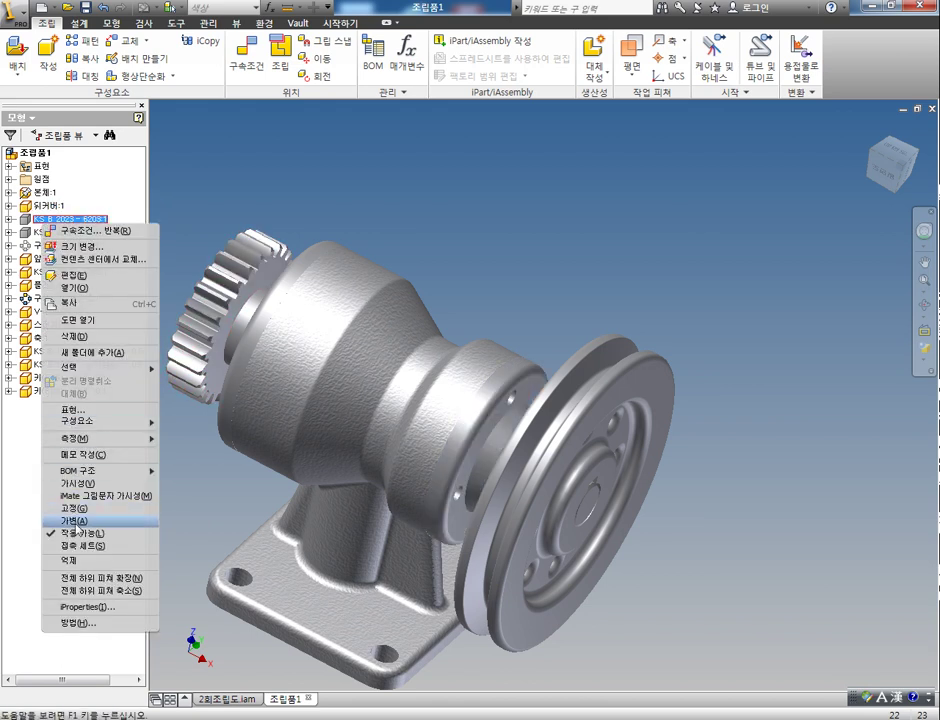
{"action": "left_click", "coordinate": [80, 487]}
{"action": "right_click", "coordinate": [55, 231]}
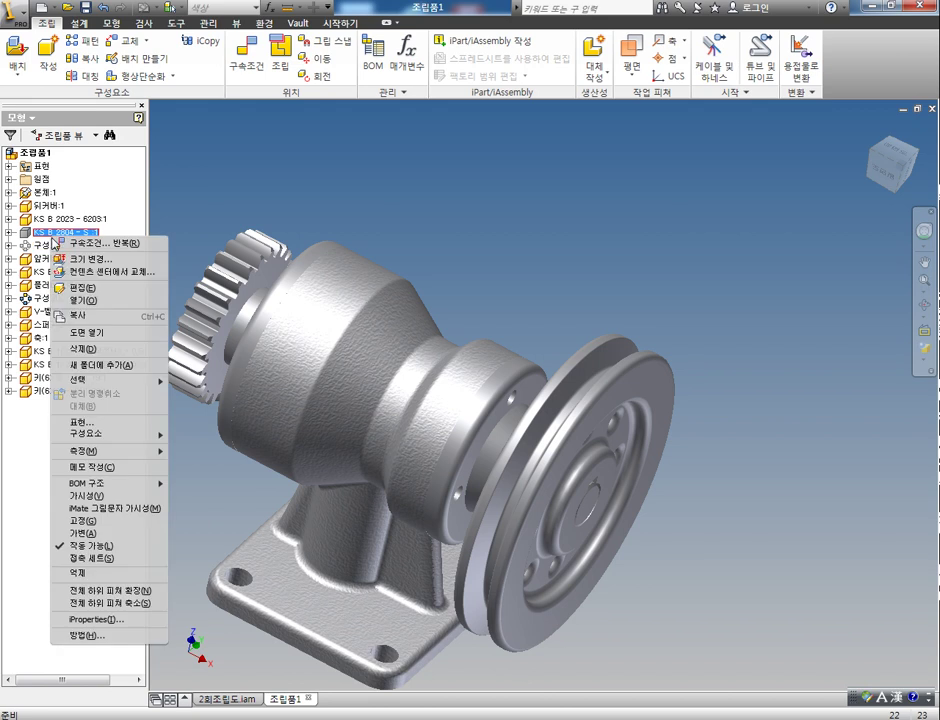
{"action": "left_click", "coordinate": [85, 496]}
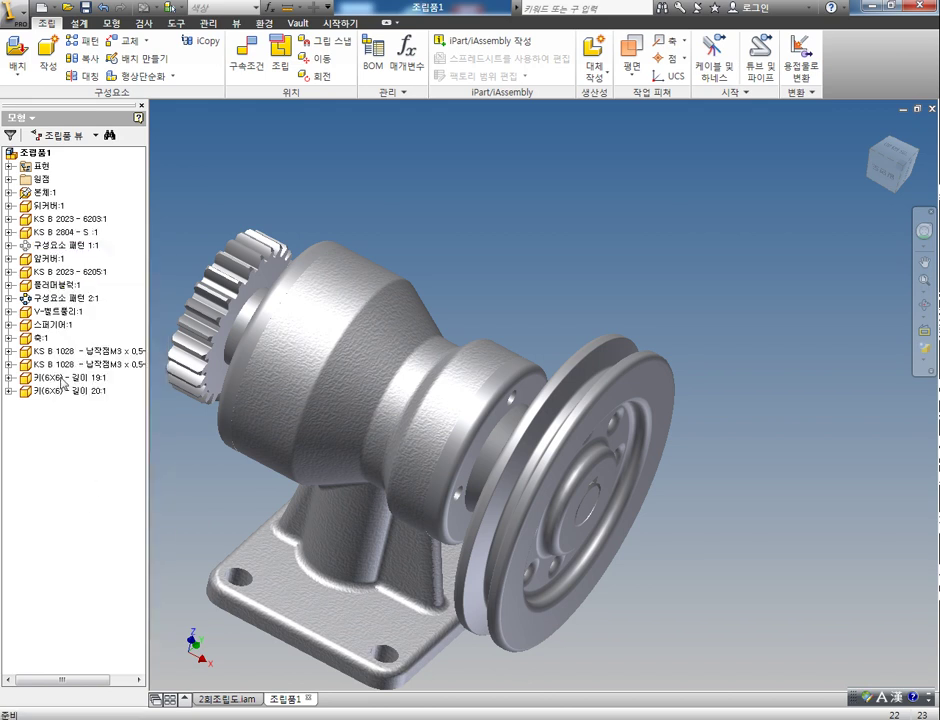
{"action": "right_click", "coordinate": [53, 245]}
{"action": "left_click", "coordinate": [92, 361]}
Select all components of the assembly and analyze them for interference
{"action": "middle_click_drag", "start_coordinate": [615, 416], "coordinate": [634, 396]}
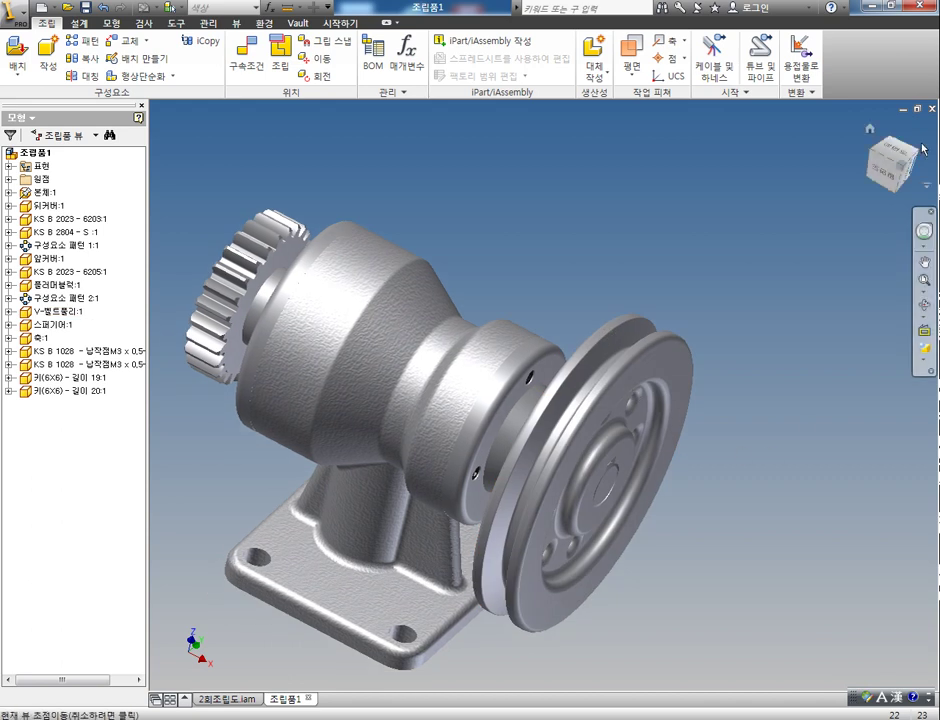
{"action": "middle_click_drag", "start_coordinate": [806, 428], "coordinate": [738, 362], "text": "shift"}
{"action": "scroll", "coordinate": [726, 376], "scroll_direction": "up", "scroll_amount": 5}
{"action": "scroll", "coordinate": [726, 376], "scroll_direction": "down", "scroll_amount": 6}
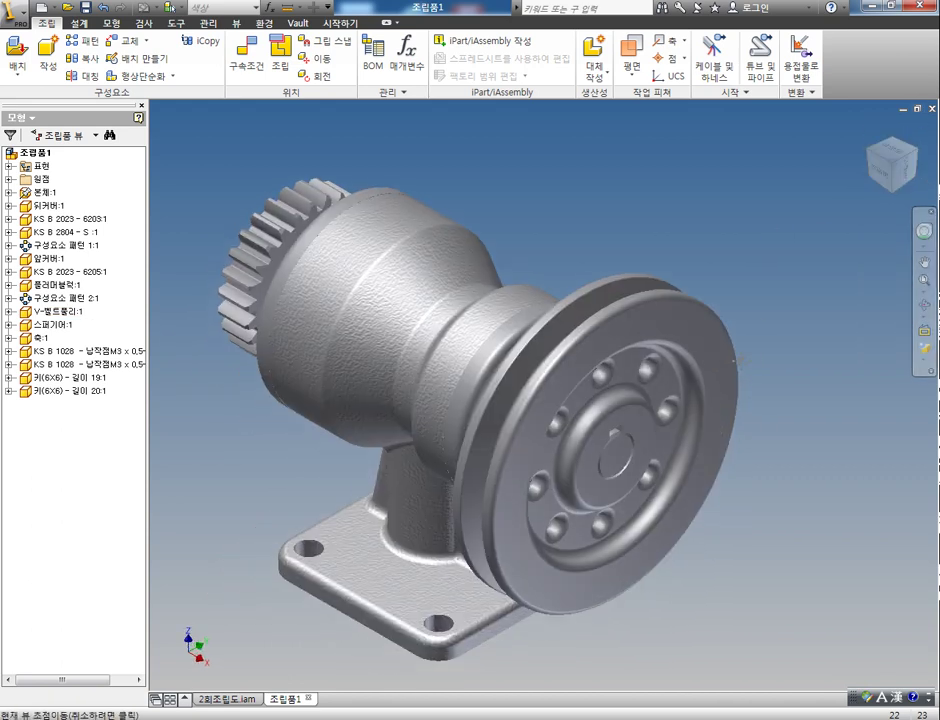
{"action": "scroll", "coordinate": [740, 361], "scroll_direction": "up", "scroll_amount": 4}
{"action": "left_click_drag", "start_coordinate": [787, 552], "coordinate": [360, 267]}
{"action": "key", "text": "i"}
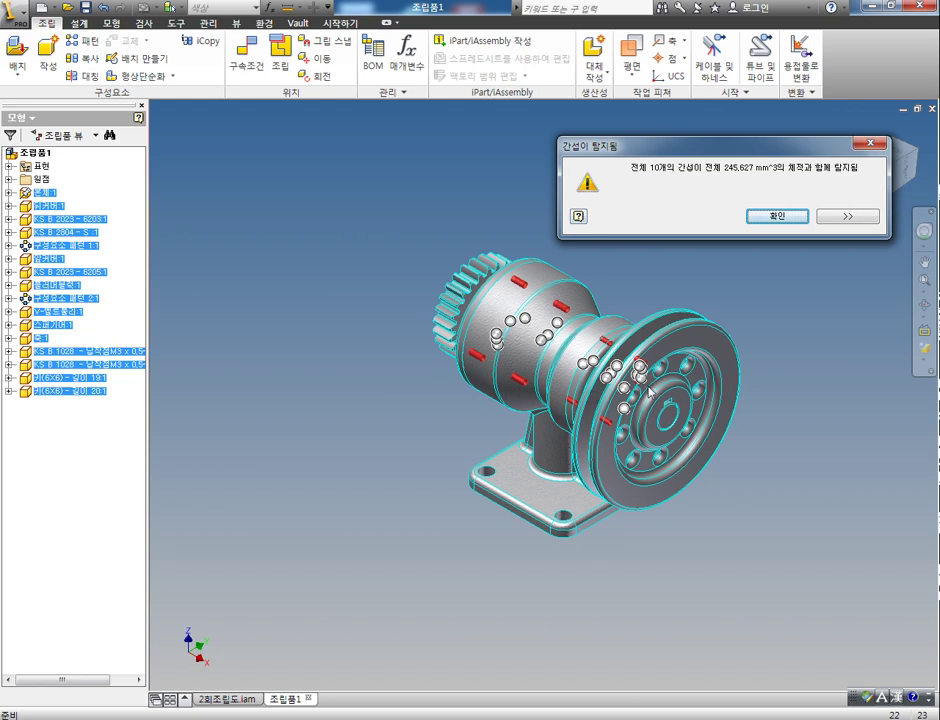
{"action": "left_click", "coordinate": [779, 219]}
Turn the V-belt pulley slightly to check that the shaft rotates freely in the housing
{"action": "middle_click_drag", "start_coordinate": [674, 277], "coordinate": [602, 321]}
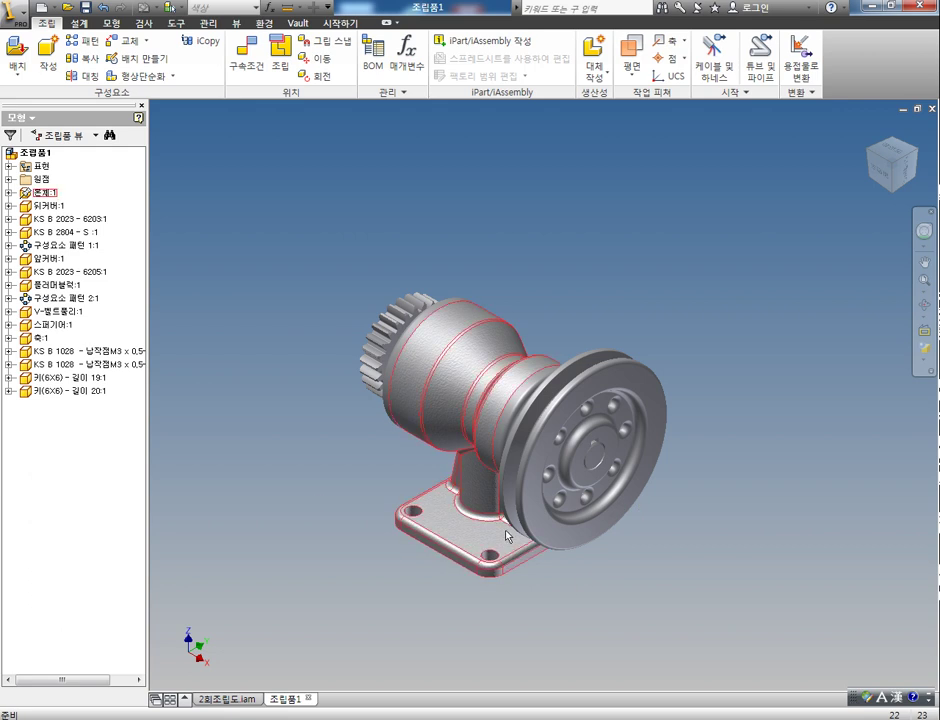
{"action": "left_click", "coordinate": [628, 510]}
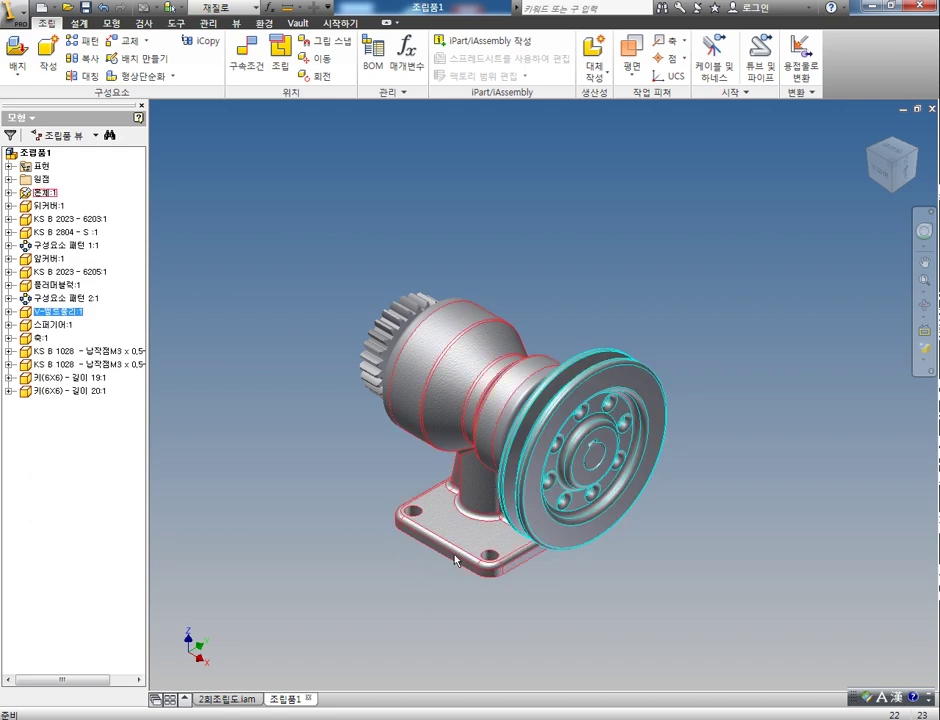
{"action": "left_click", "coordinate": [306, 575]}
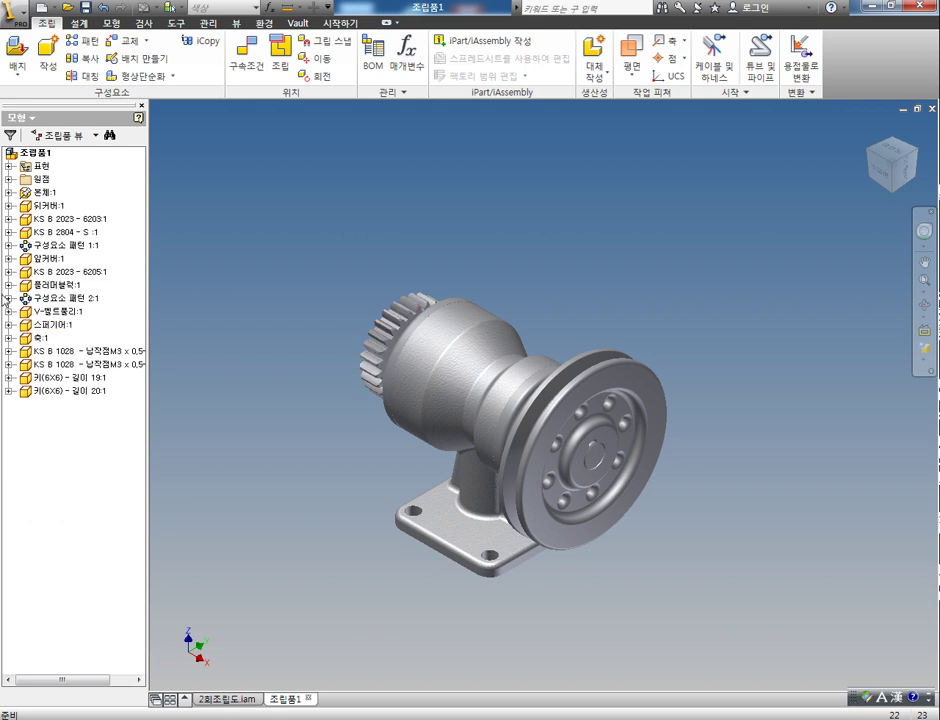
Apply a directed Angle constraint of 0 deg between the shaft's XY origin plane and the top face of the housing base plate
{"action": "left_click", "coordinate": [9, 338]}
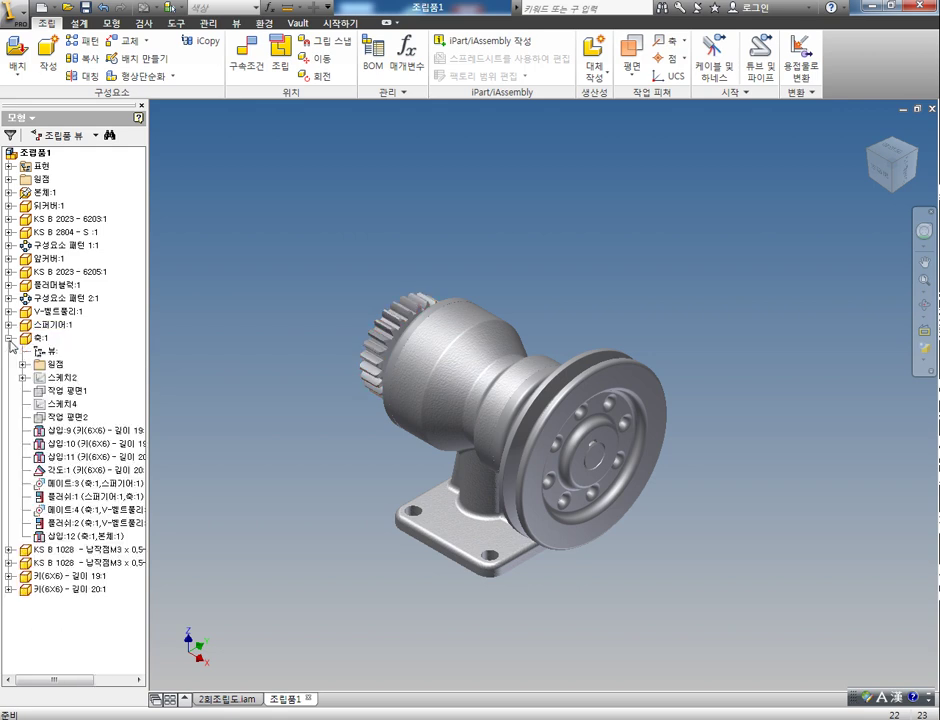
{"action": "left_click", "coordinate": [22, 364]}
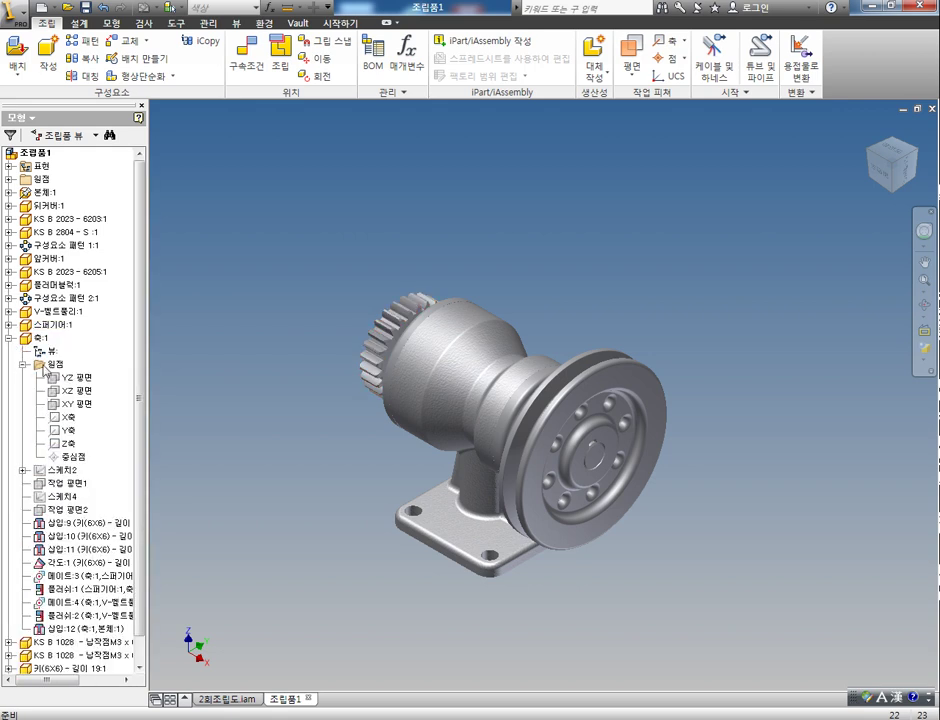
{"action": "left_click", "coordinate": [77, 404]}
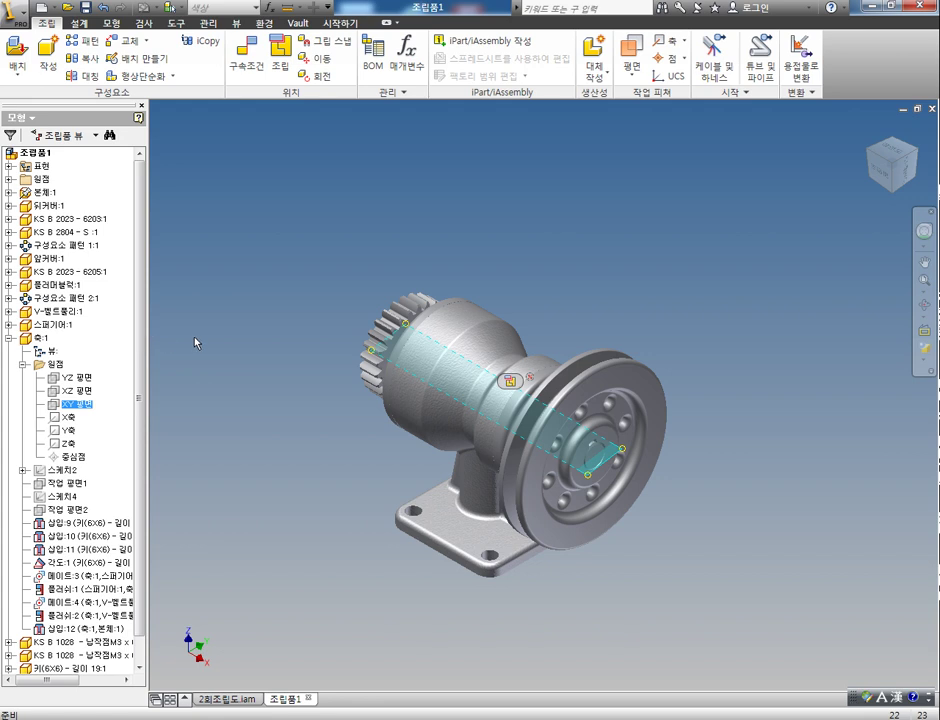
{"action": "left_click", "coordinate": [247, 55]}
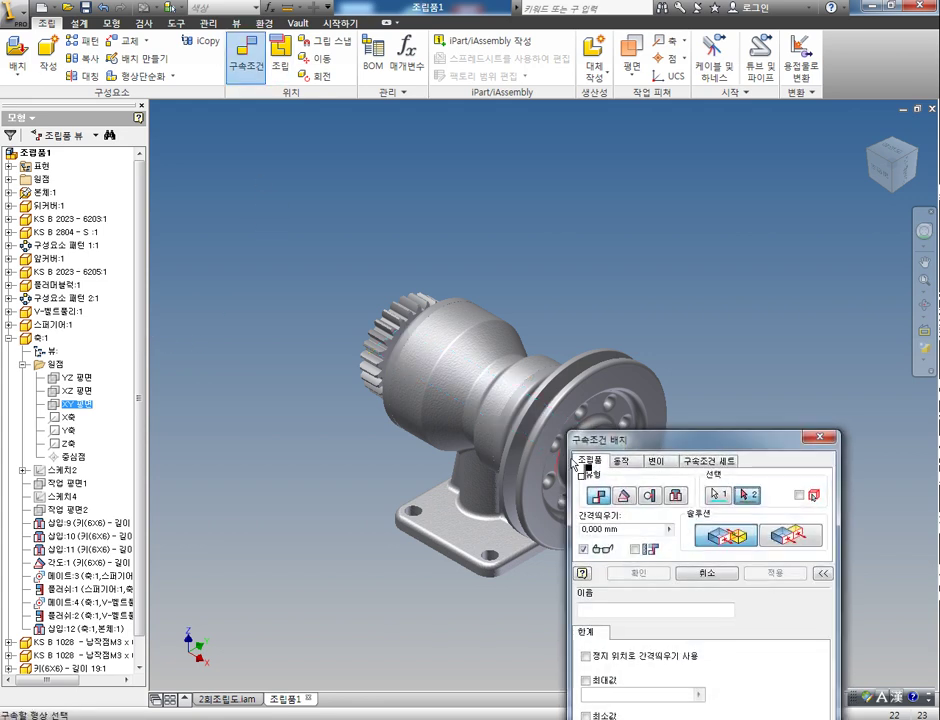
{"action": "left_click", "coordinate": [625, 496]}
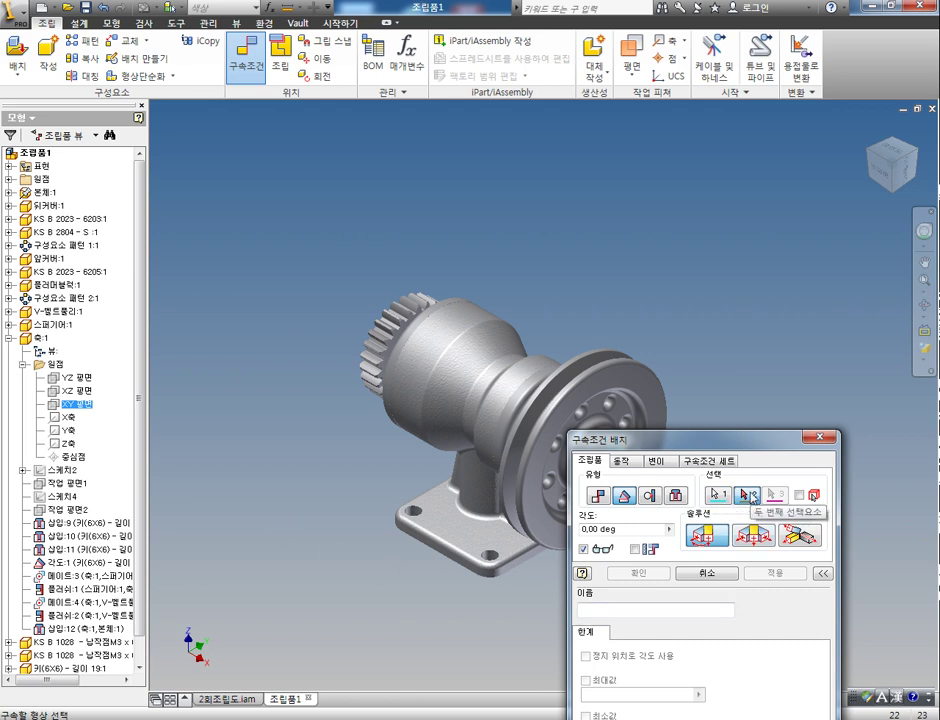
{"action": "left_click", "coordinate": [750, 494]}
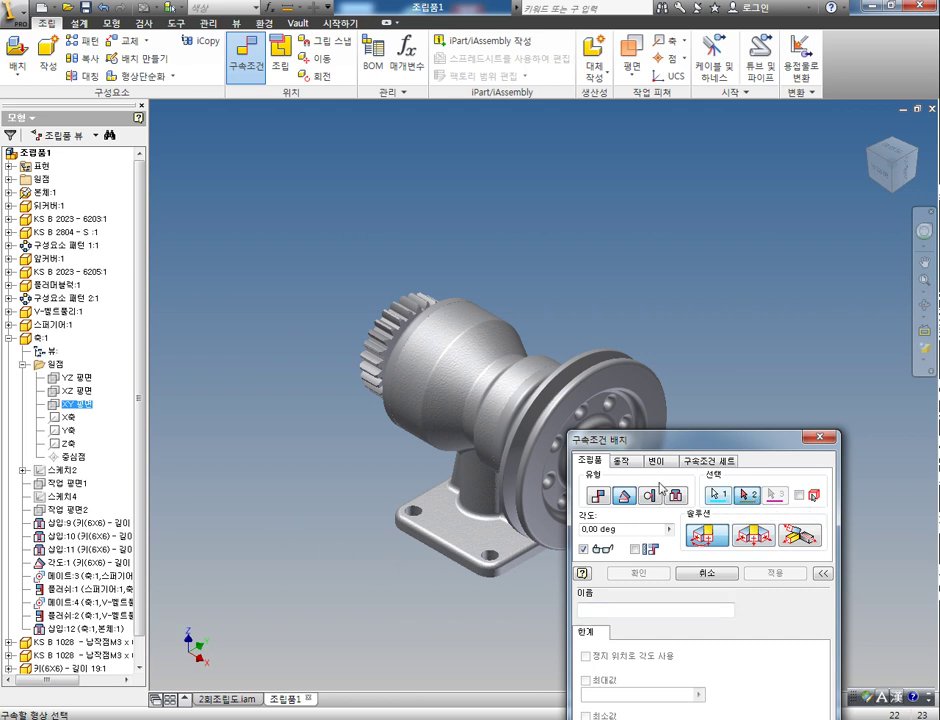
{"action": "left_click", "coordinate": [447, 532]}
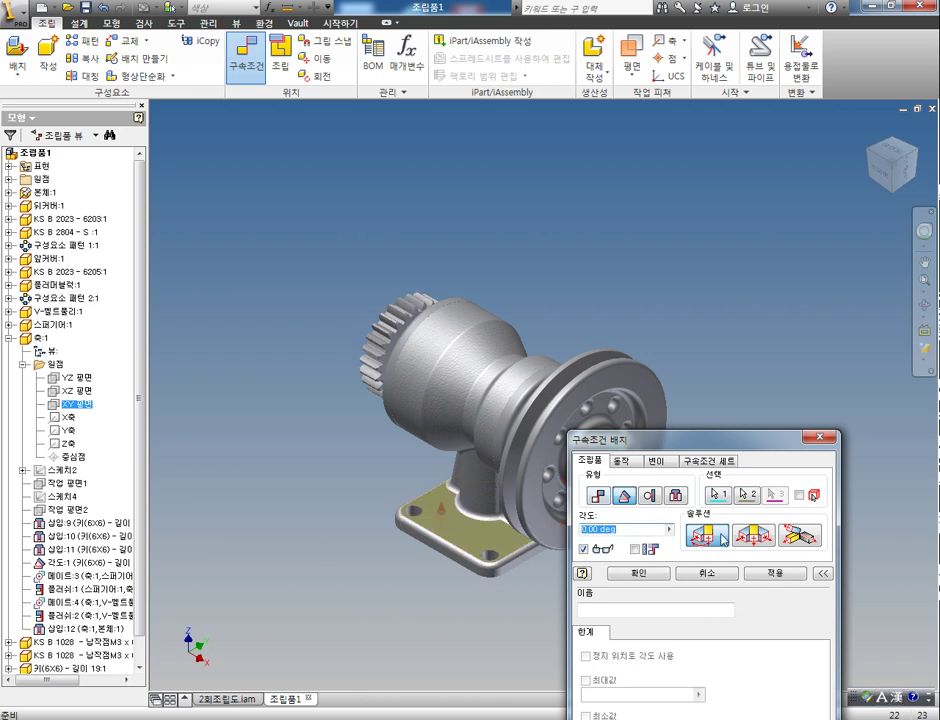
{"action": "left_click", "coordinate": [774, 573]}
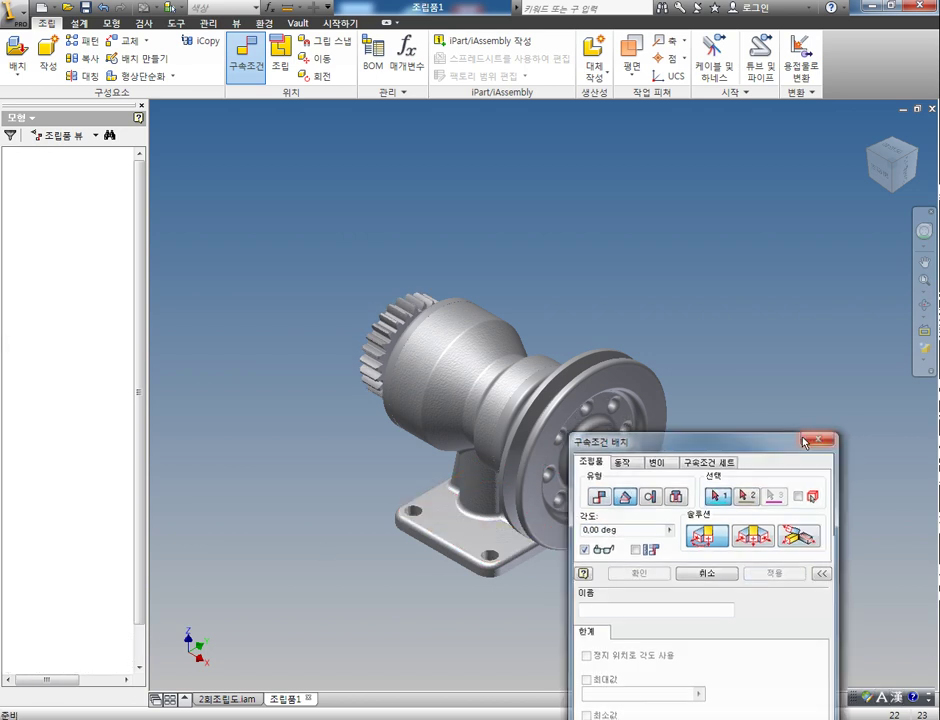
{"action": "left_click", "coordinate": [820, 437]}
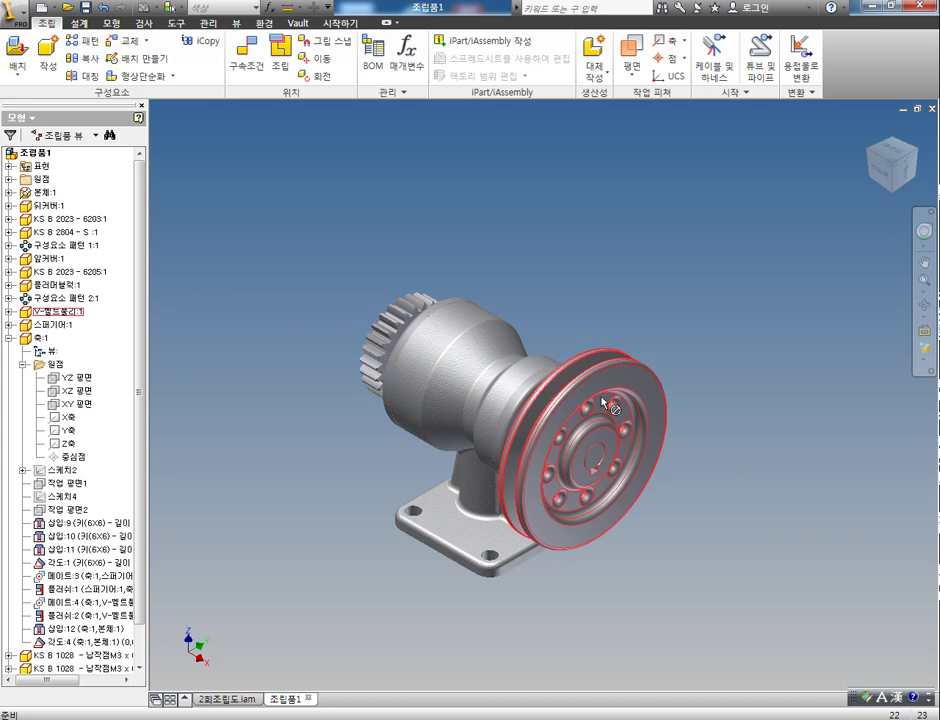
{"action": "left_click_drag", "start_coordinate": [610, 403], "coordinate": [556, 430]}
{"action": "left_click", "coordinate": [822, 248]}
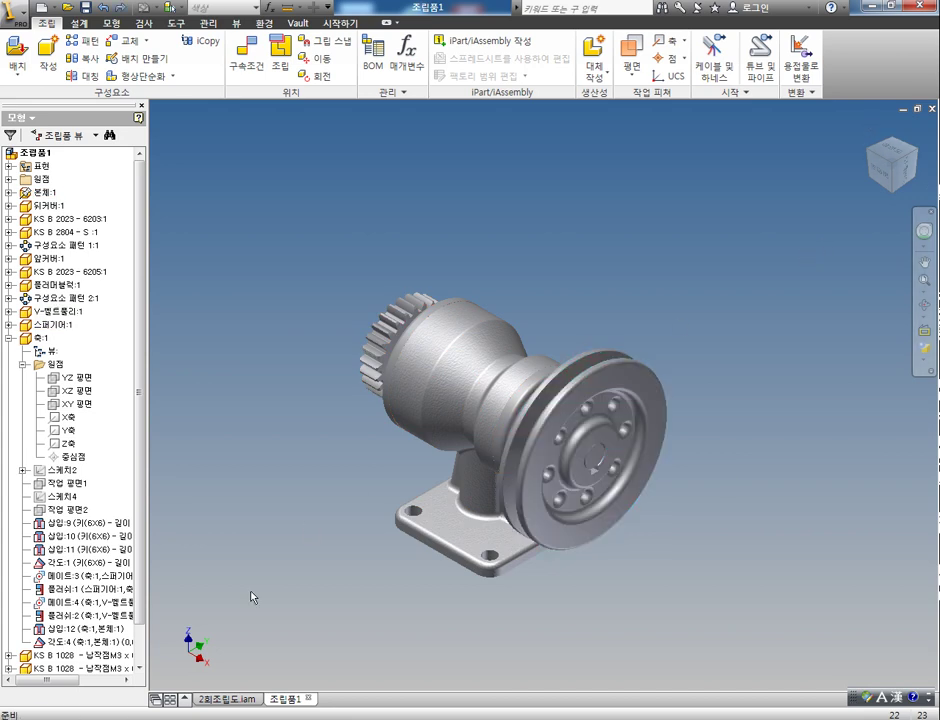
Rename the shaft's angle constraint with the housing as 연동구속조건
{"action": "scroll", "coordinate": [110, 390], "scroll_direction": "down", "scroll_amount": 1}
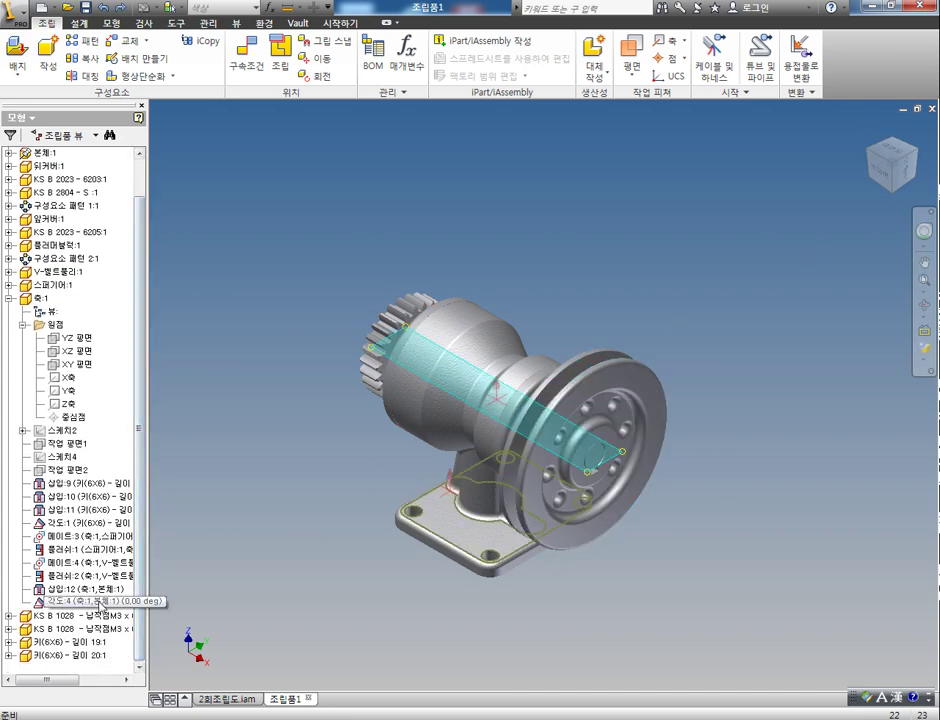
{"action": "double_click", "coordinate": [101, 605]}
{"action": "left_click", "coordinate": [104, 604]}
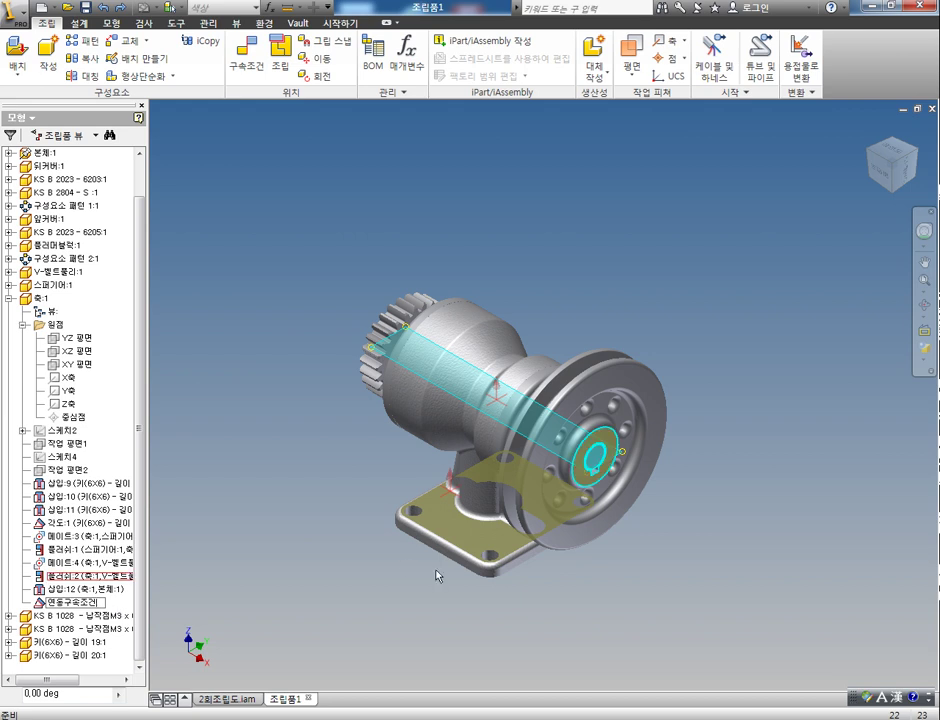
{"action": "left_click", "coordinate": [359, 548]}
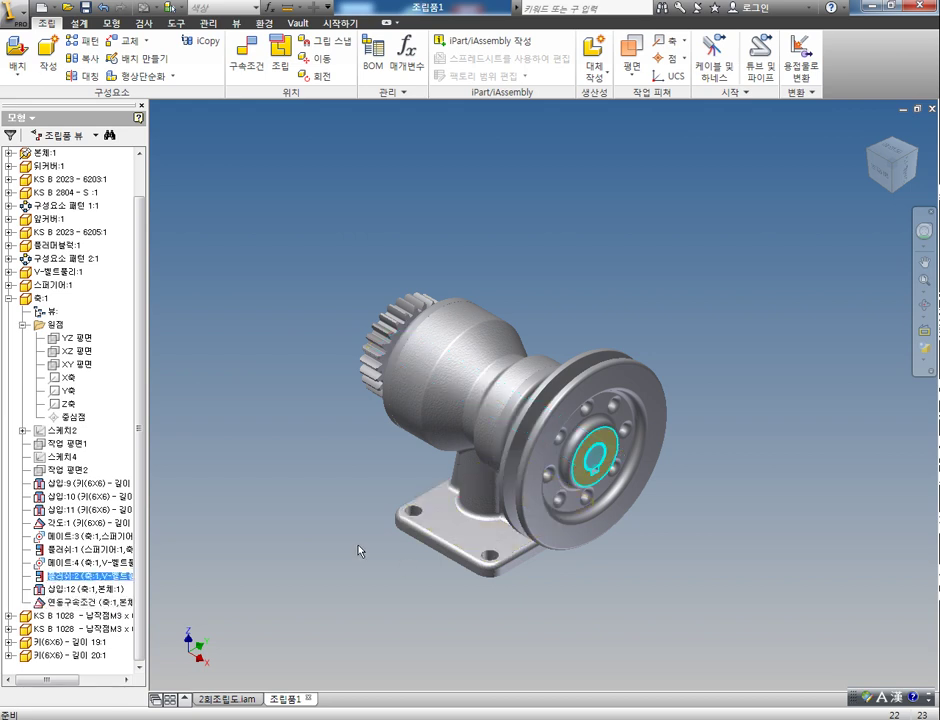
Set up driving the 연동구속조건 constraint from 0 to 360 deg with an increment of 3 deg and 10 start/end repetitions
{"action": "right_click", "coordinate": [83, 603]}
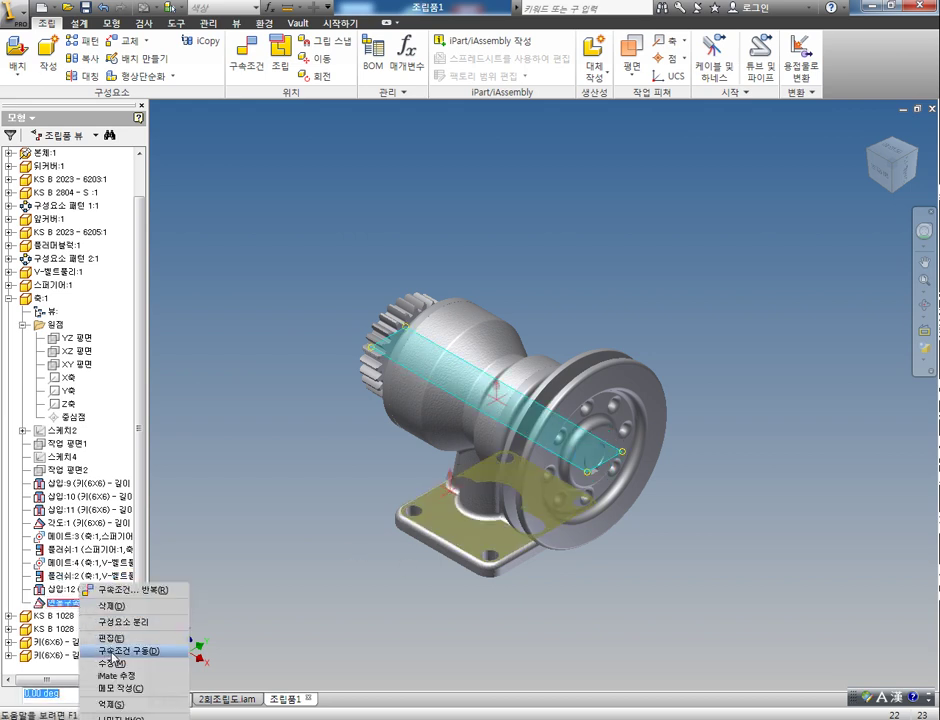
{"action": "left_click", "coordinate": [145, 650]}
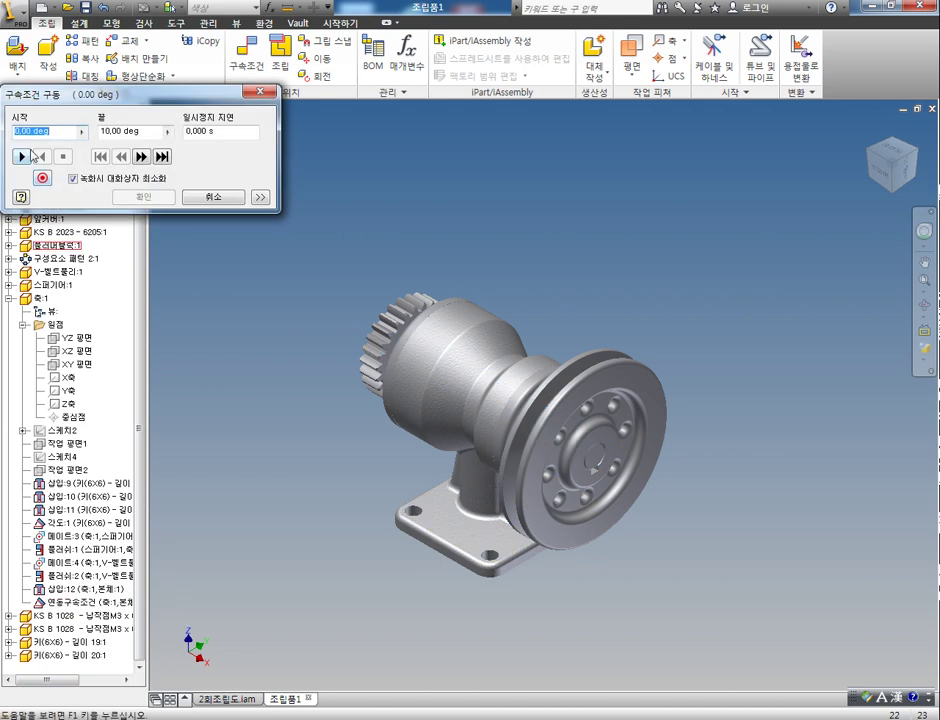
{"action": "left_click", "coordinate": [155, 132]}
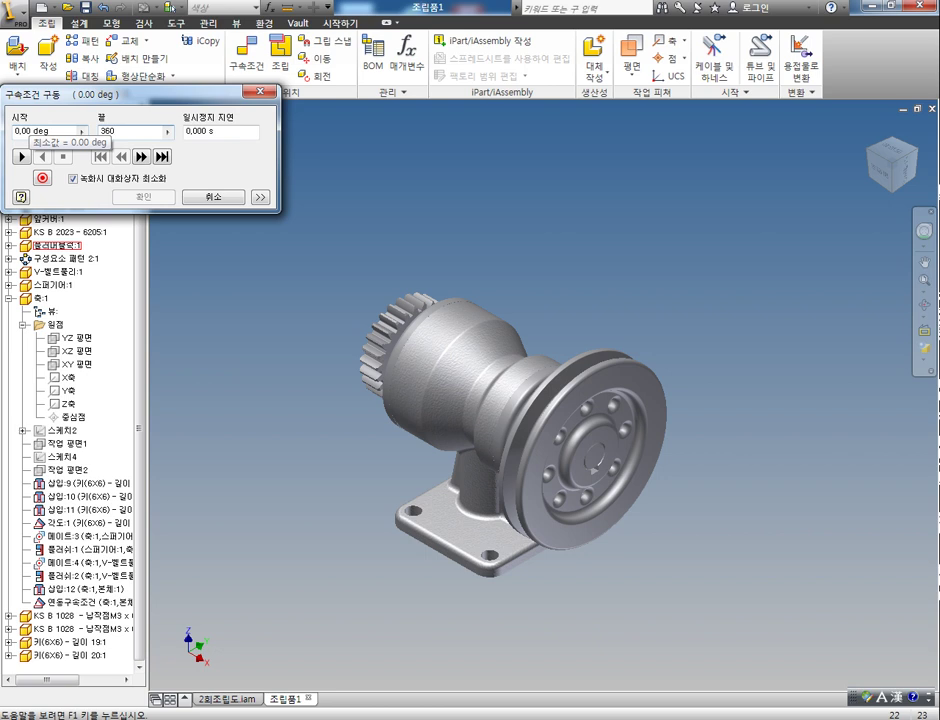
{"action": "left_click", "coordinate": [259, 198]}
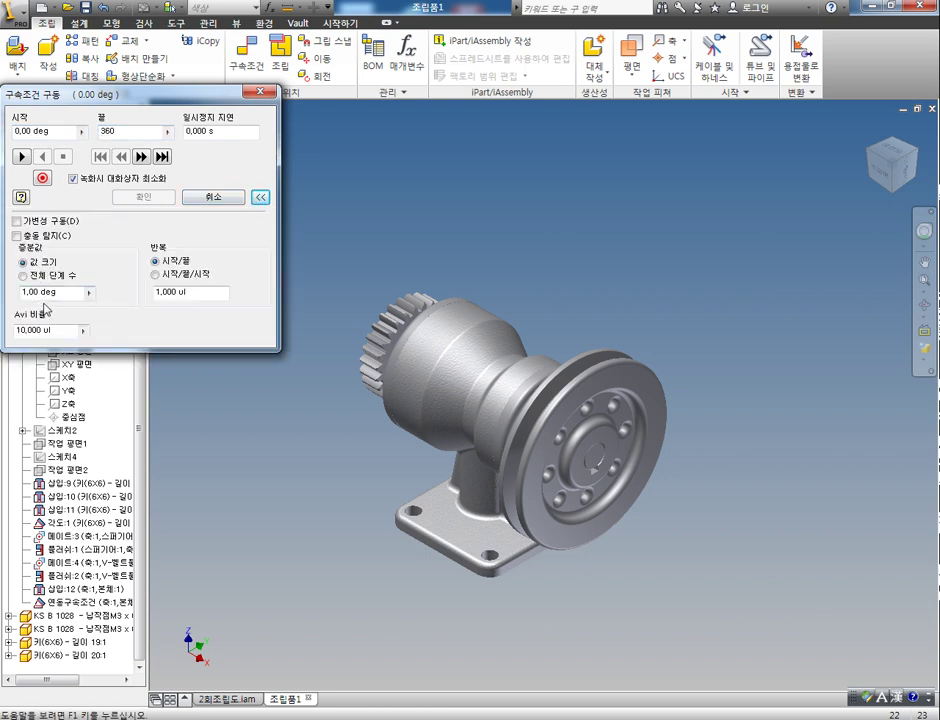
{"action": "left_click", "coordinate": [191, 294]}
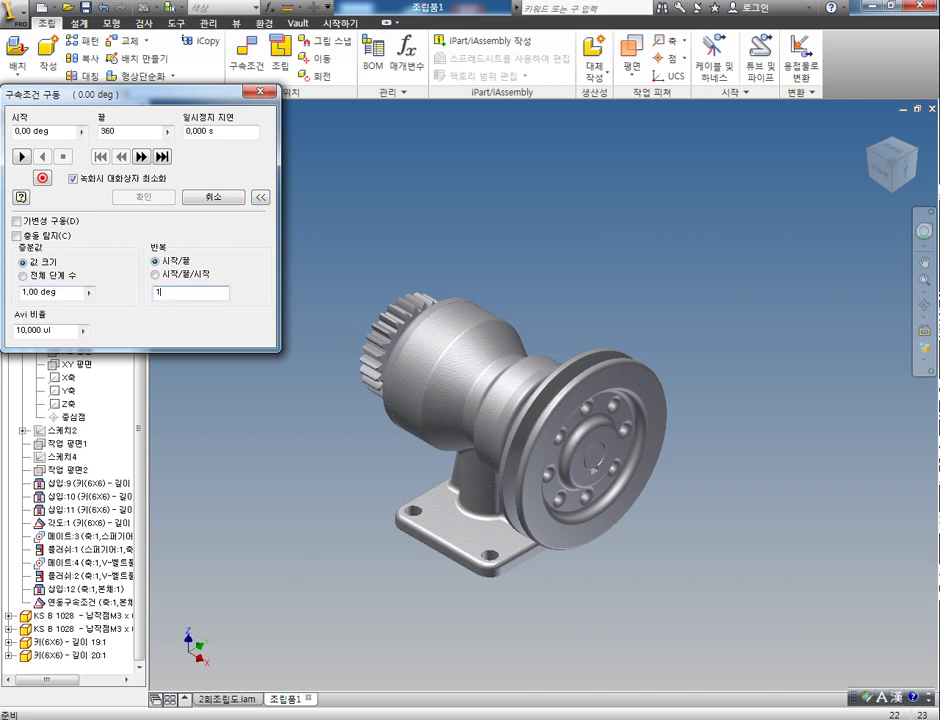
{"action": "type", "text": "10"}
{"action": "left_click", "coordinate": [24, 292]}
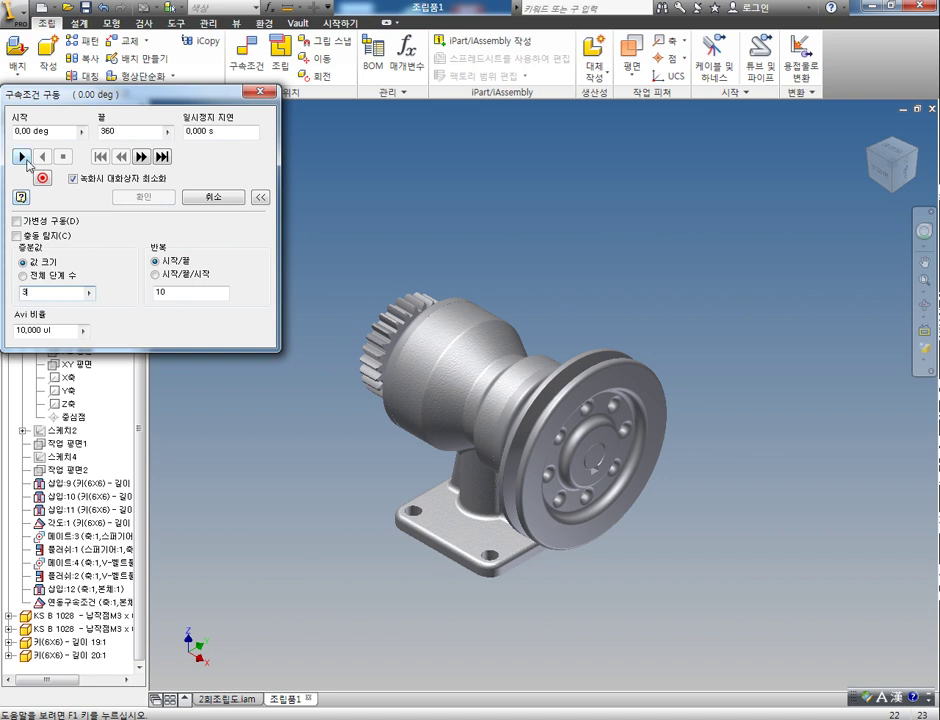
Play the constraint drive forward and examine the rotation of the shaft, spur gear and V-belt pulley
{"action": "left_click", "coordinate": [26, 161]}
{"action": "scroll", "coordinate": [281, 435], "scroll_direction": "down", "scroll_amount": 5}
{"action": "scroll", "coordinate": [430, 476], "scroll_direction": "up", "scroll_amount": 5}
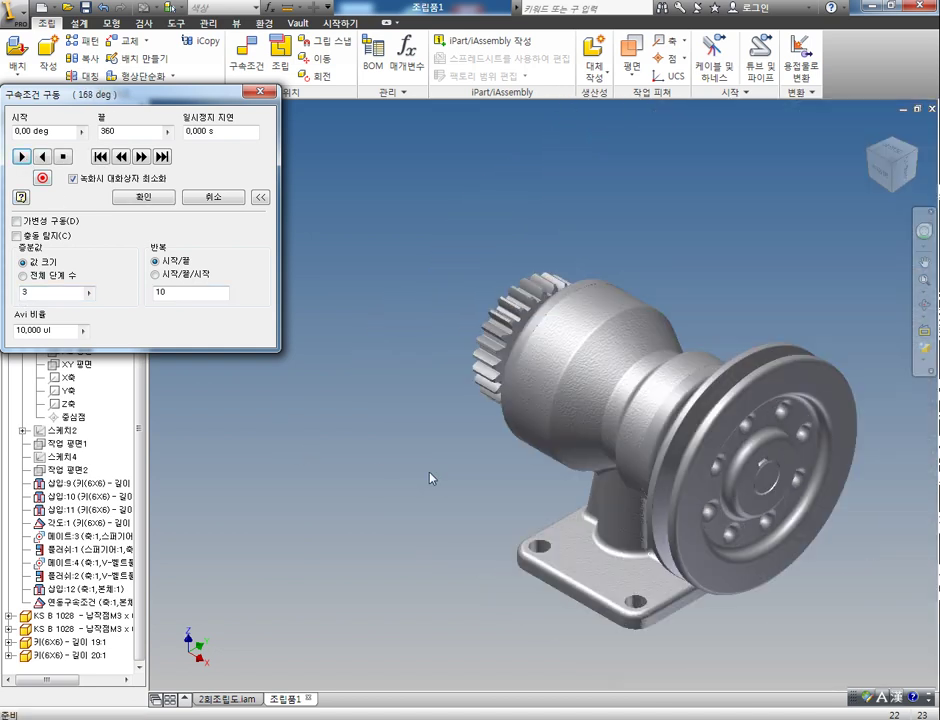
{"action": "middle_click_drag", "start_coordinate": [435, 476], "coordinate": [336, 446]}
{"action": "scroll", "coordinate": [337, 447], "scroll_direction": "down", "scroll_amount": 4}
{"action": "scroll", "coordinate": [337, 447], "scroll_direction": "up", "scroll_amount": 3}
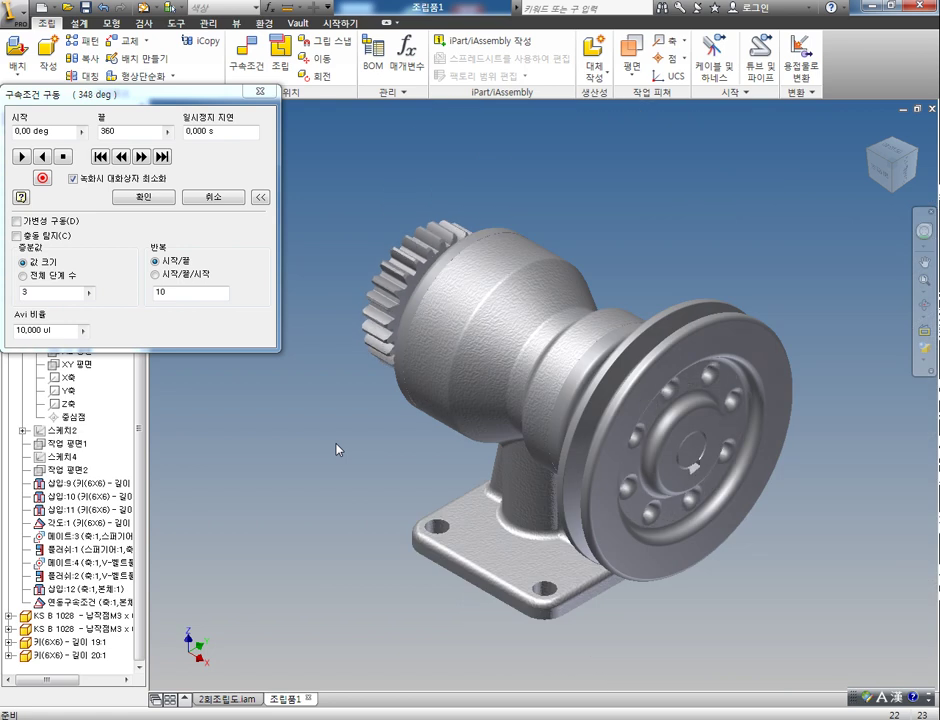
Close the constraint drive and change the housing body's colour to the see-through 물 (water) style
{"action": "left_click", "coordinate": [259, 91]}
{"action": "left_click", "coordinate": [258, 455]}
{"action": "left_click", "coordinate": [447, 392]}
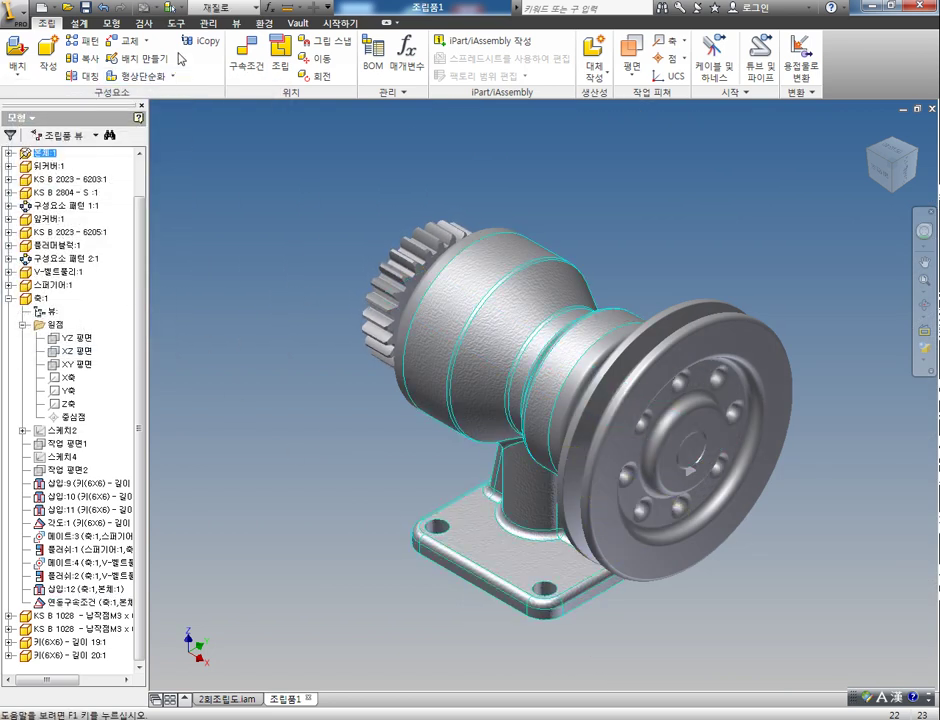
{"action": "left_click", "coordinate": [225, 8]}
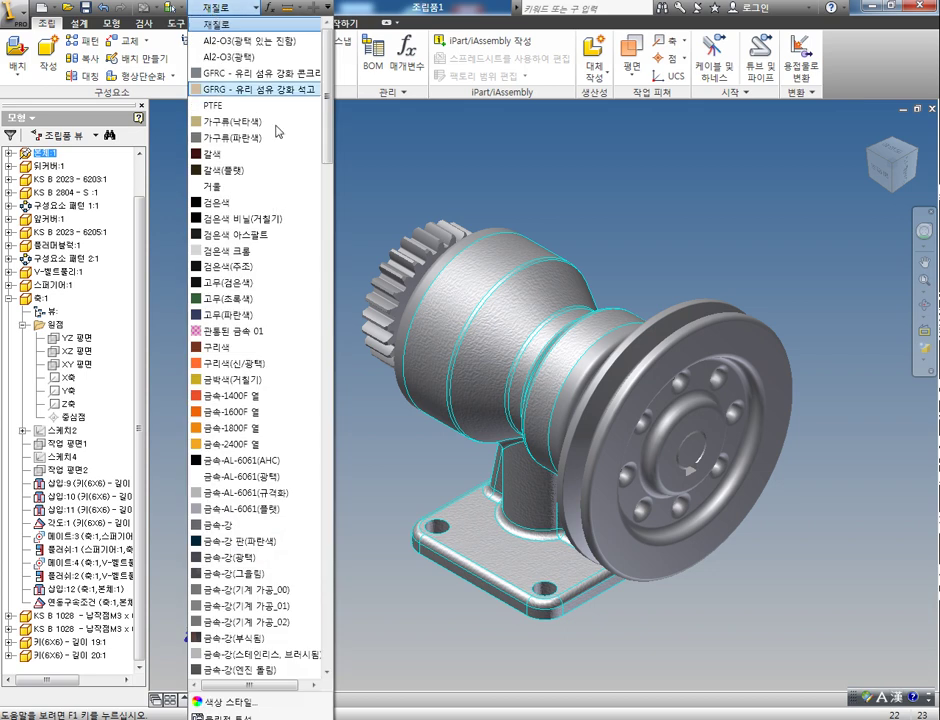
{"action": "left_click_drag", "start_coordinate": [328, 155], "coordinate": [330, 300]}
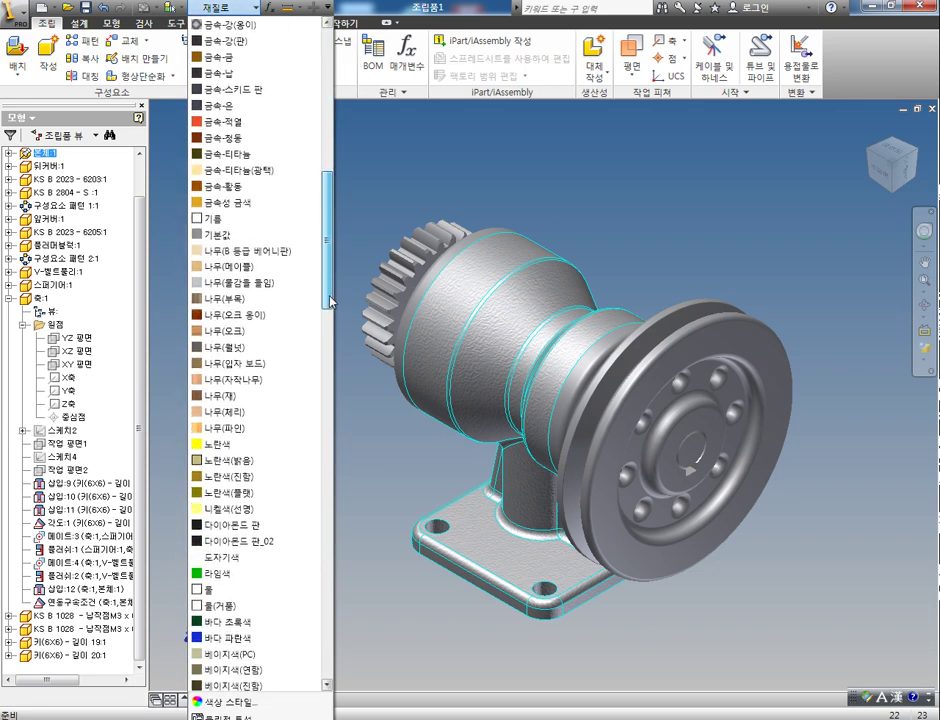
{"action": "left_click", "coordinate": [245, 574]}
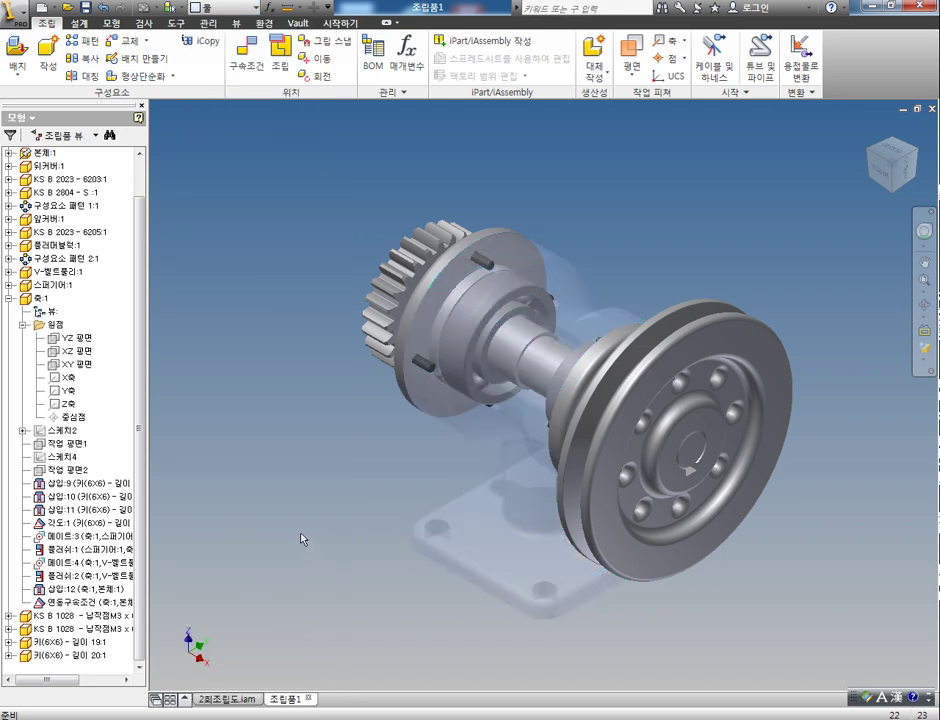
Drive the 연동구속조건 constraint forward again and examine the rotating shaft, gear and pulley through the housing from several angles, then close the drive
{"action": "middle_click_drag", "start_coordinate": [271, 523], "coordinate": [233, 535]}
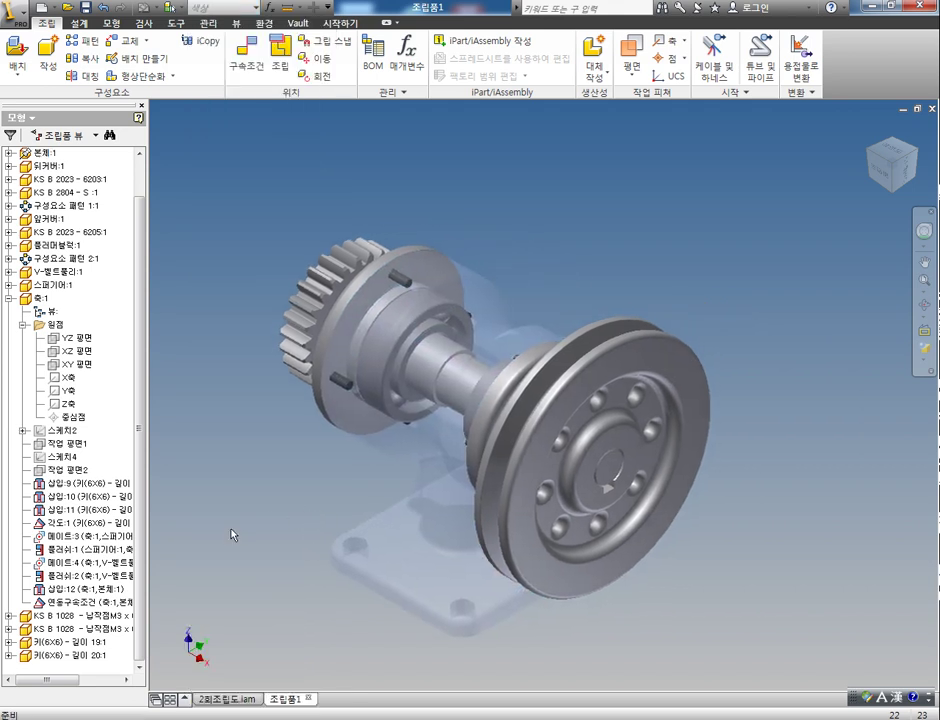
{"action": "right_click", "coordinate": [88, 603]}
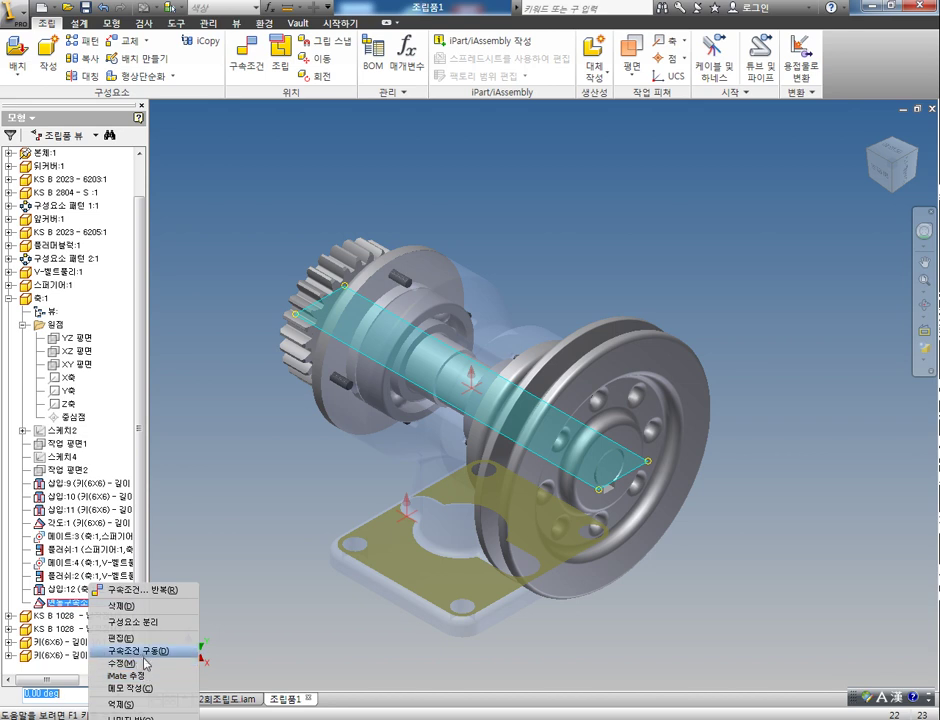
{"action": "left_click", "coordinate": [133, 650]}
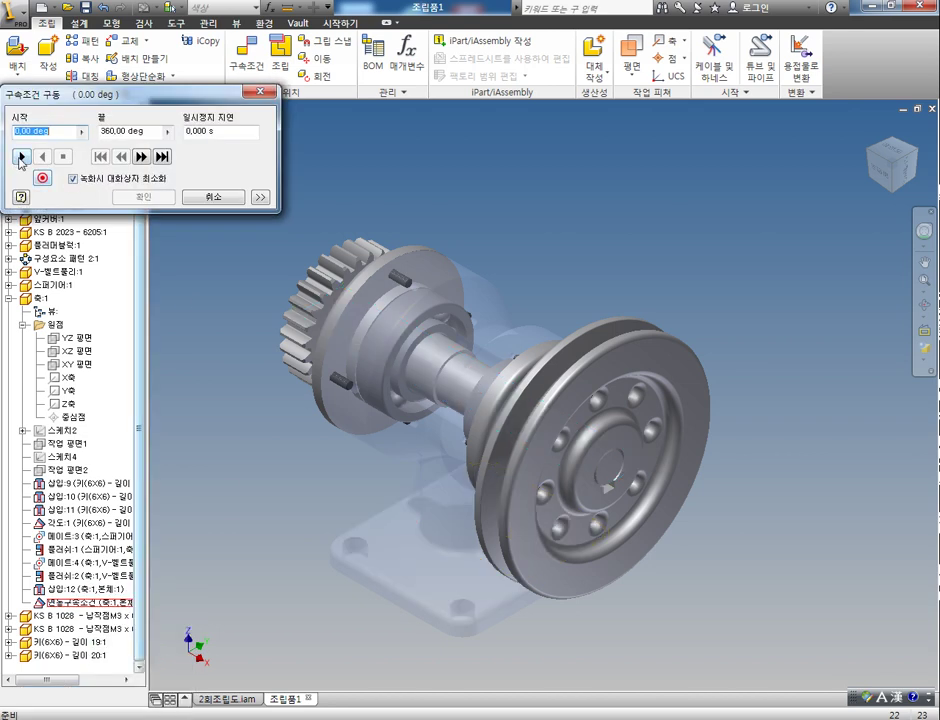
{"action": "left_click", "coordinate": [19, 158]}
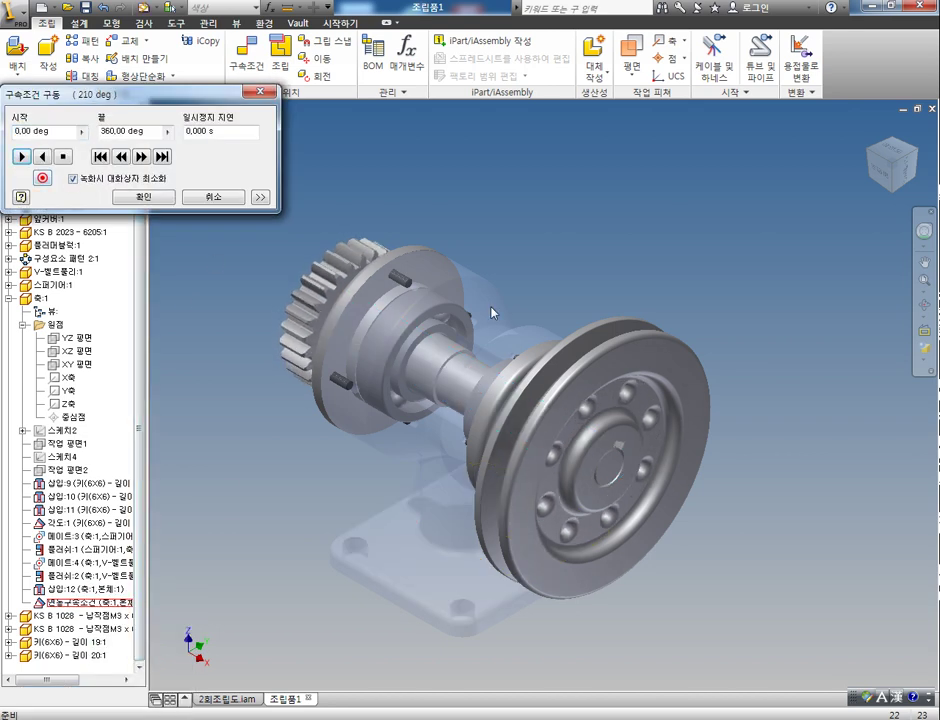
{"action": "key", "text": "F4"}
{"action": "left_click_drag", "start_coordinate": [468, 438], "coordinate": [547, 456]}
{"action": "key", "text": "F4"}
{"action": "key", "text": "F4"}
{"action": "left_click_drag", "start_coordinate": [471, 462], "coordinate": [495, 382]}
{"action": "key", "text": "F4"}
{"action": "right_click", "coordinate": [494, 379]}
{"action": "left_click", "coordinate": [504, 385]}
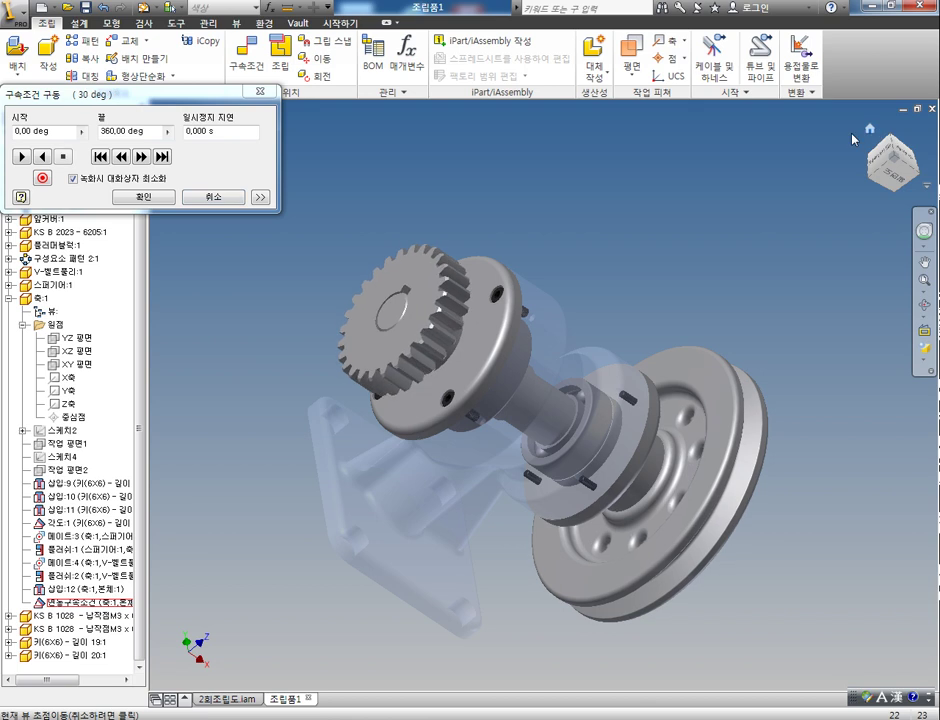
{"action": "left_click", "coordinate": [870, 133]}
{"action": "left_click", "coordinate": [213, 197]}
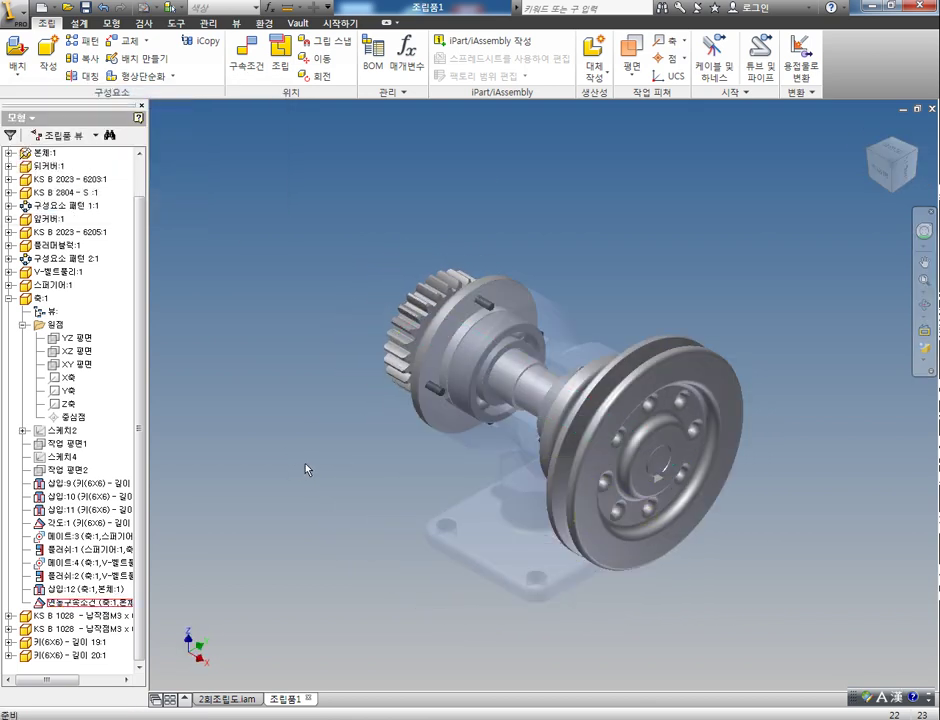
{"action": "scroll", "coordinate": [289, 491], "scroll_direction": "down", "scroll_amount": 4}
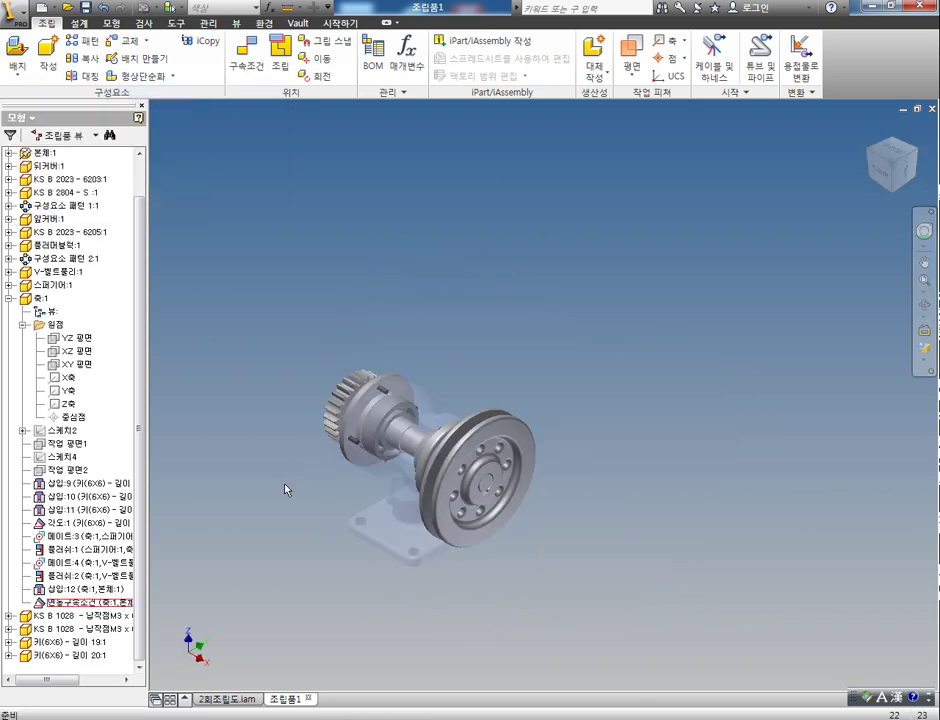